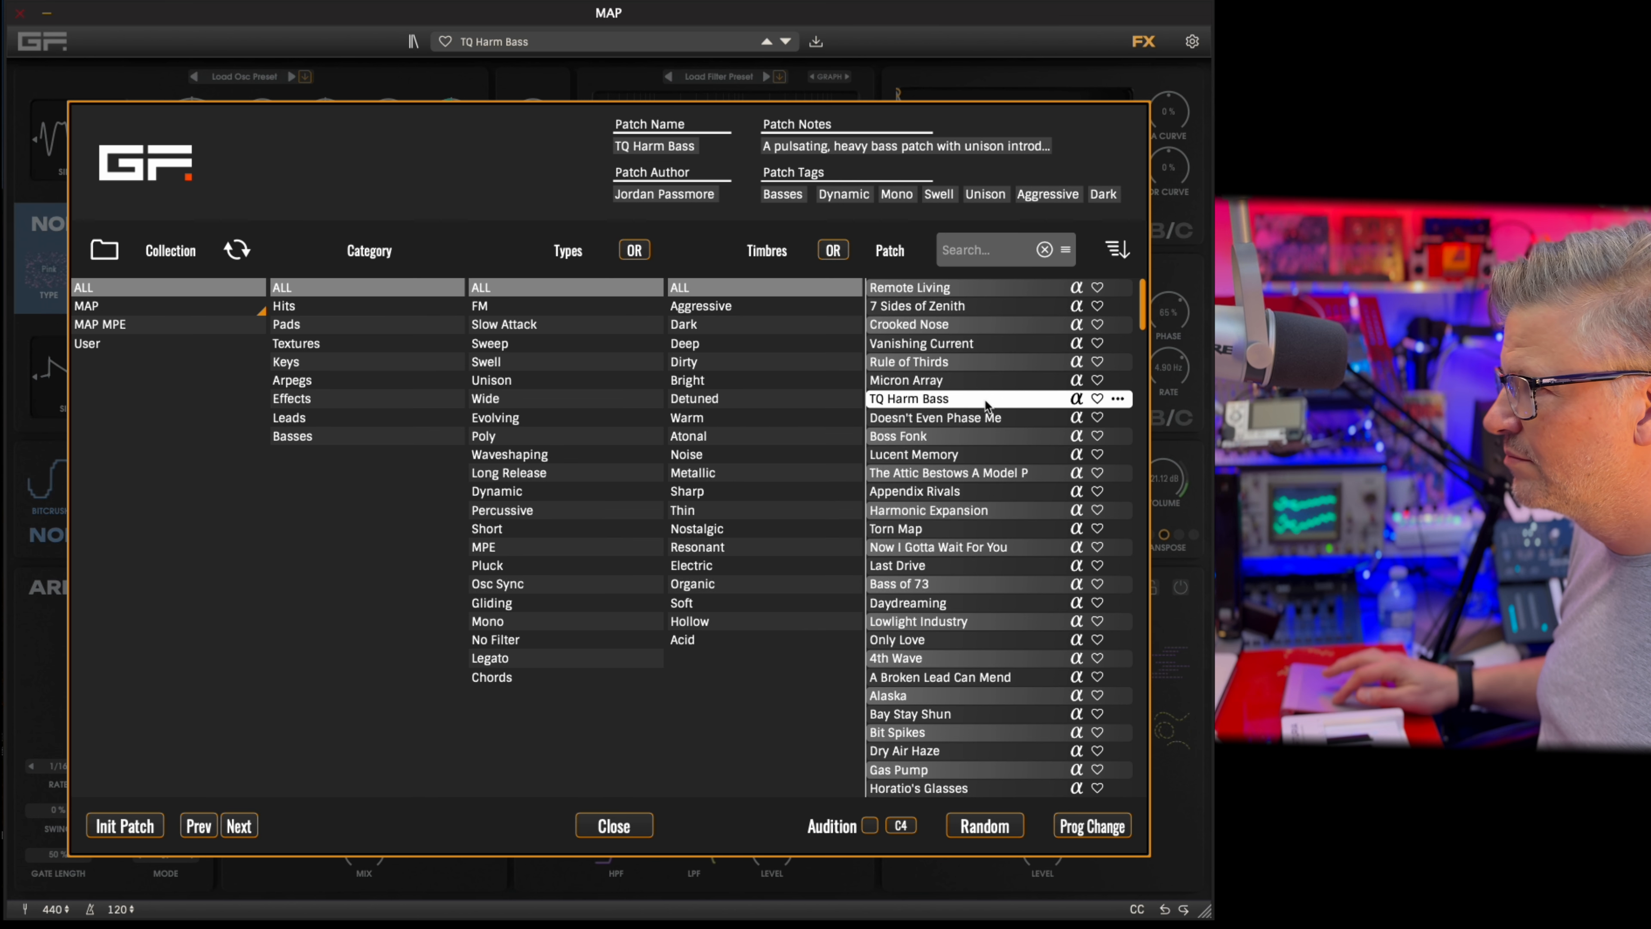
Audition the patches Boss Fonk, Lucent Memory, Harmonic Expansion, Bass of 73 and Daydreaming one after another.
click(992, 441)
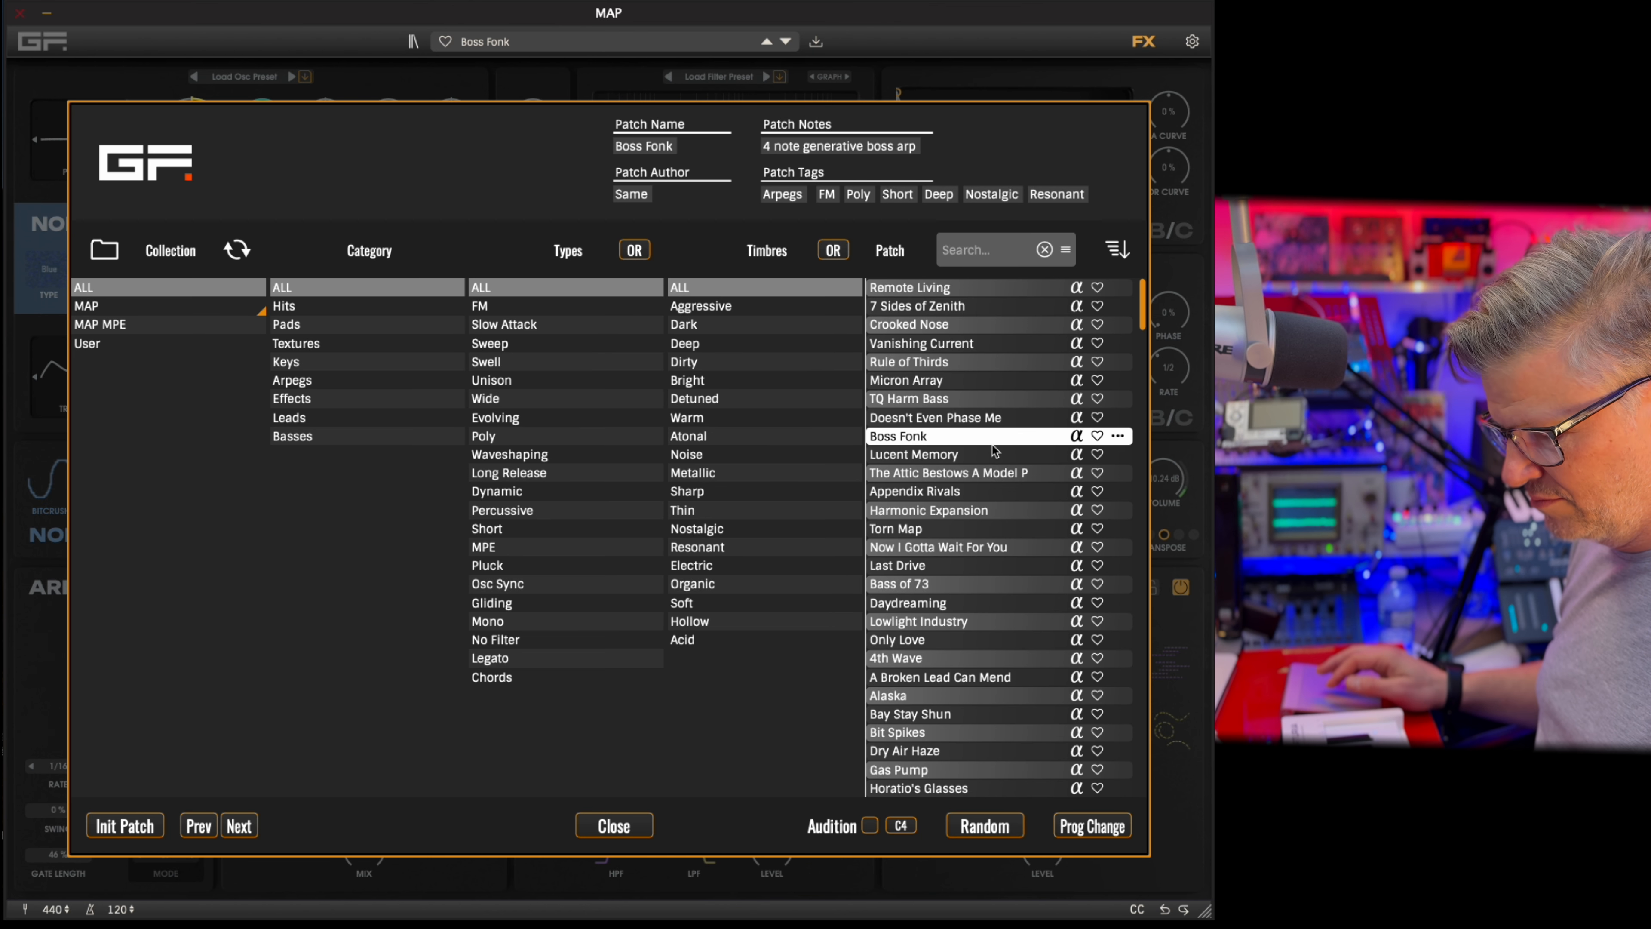
click(1016, 455)
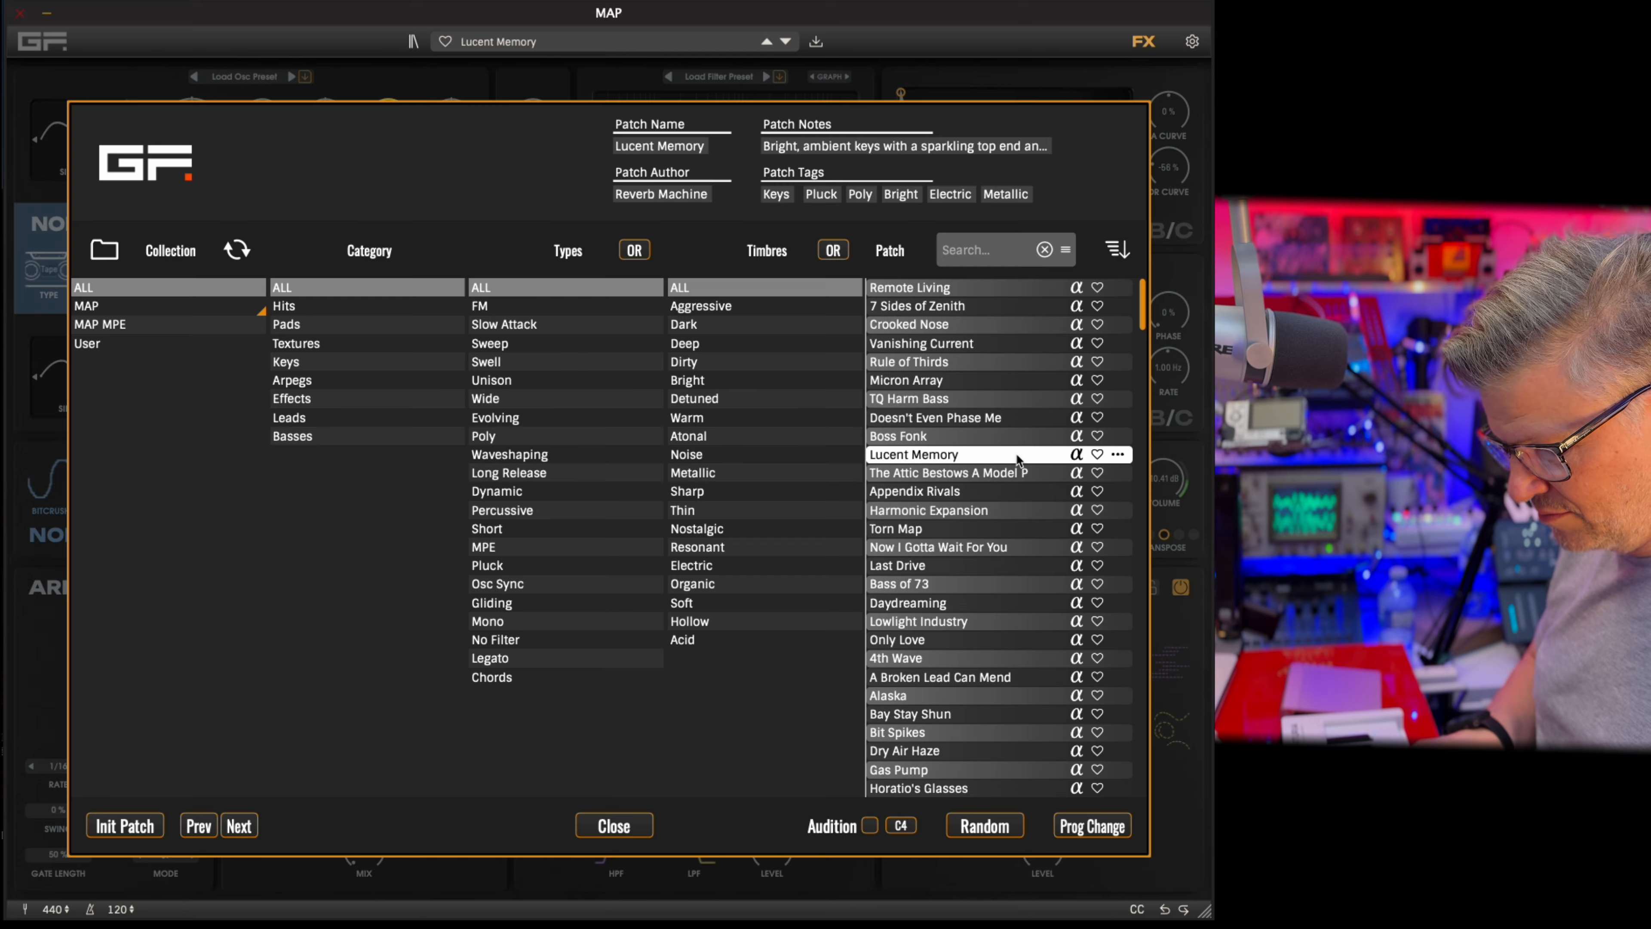
click(1028, 508)
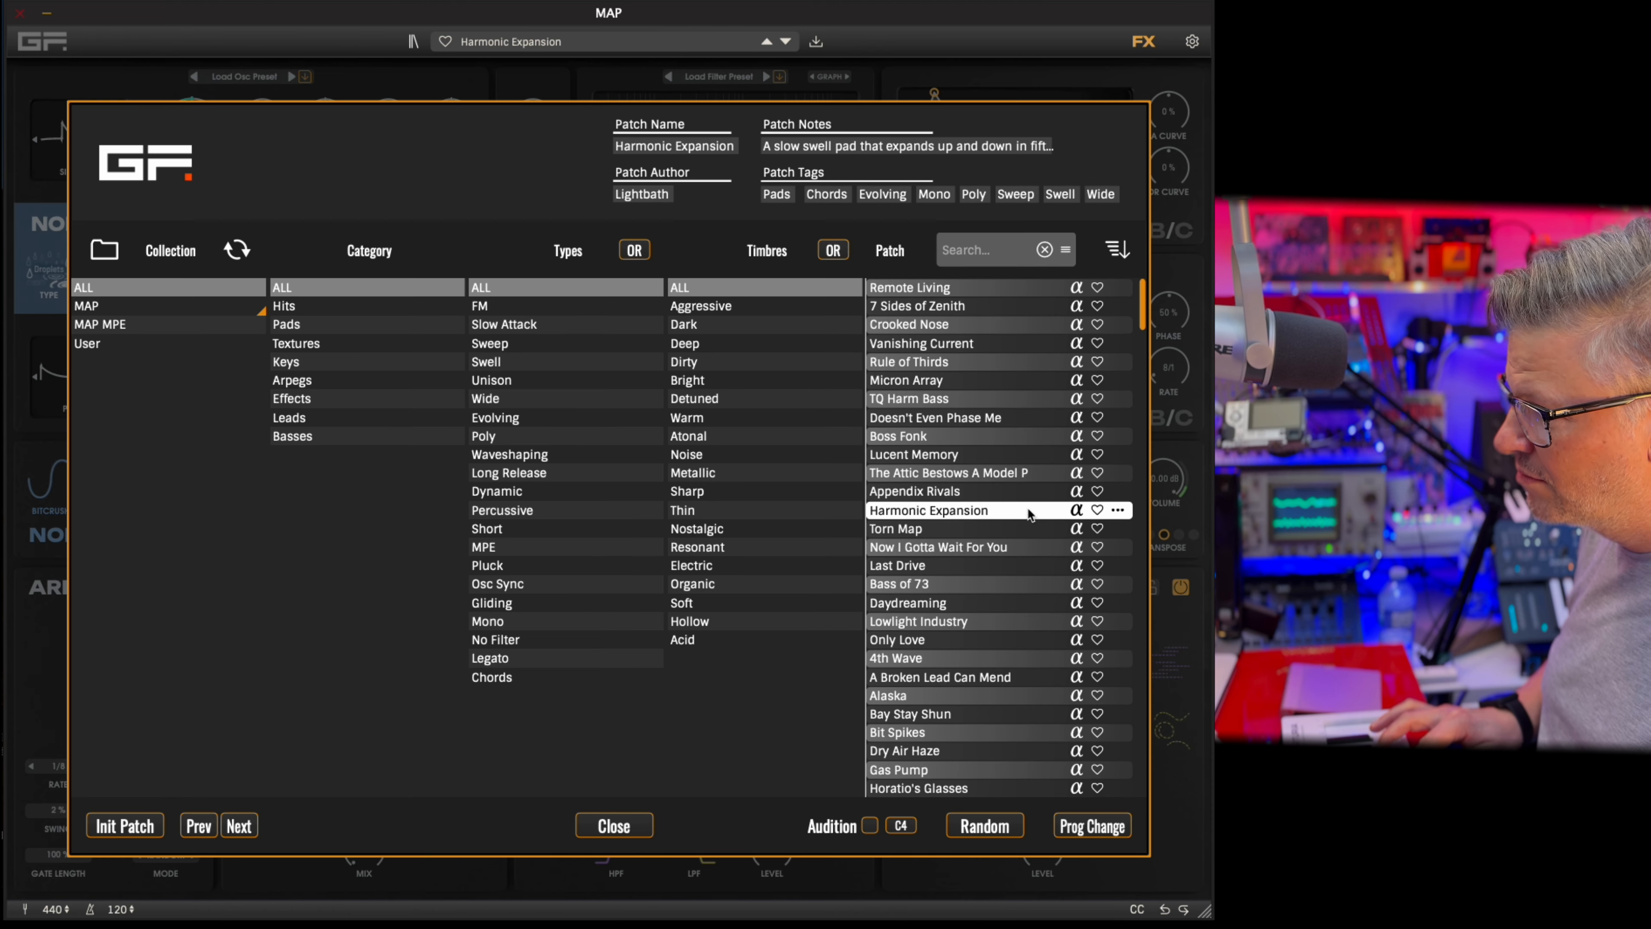
click(1028, 584)
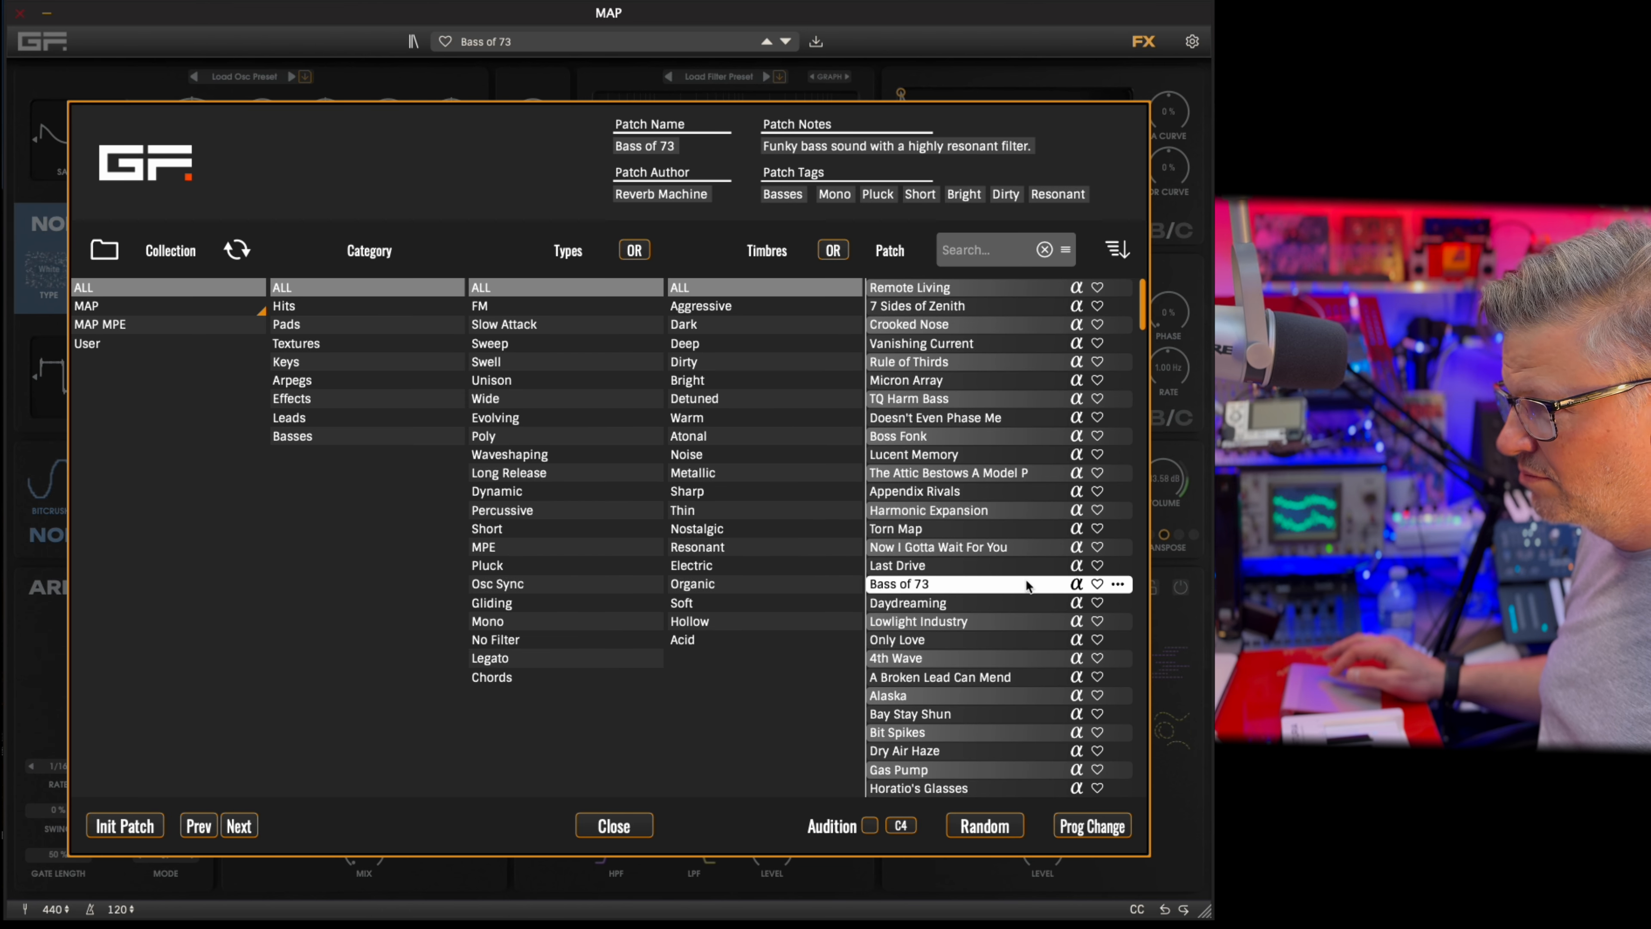
click(1030, 604)
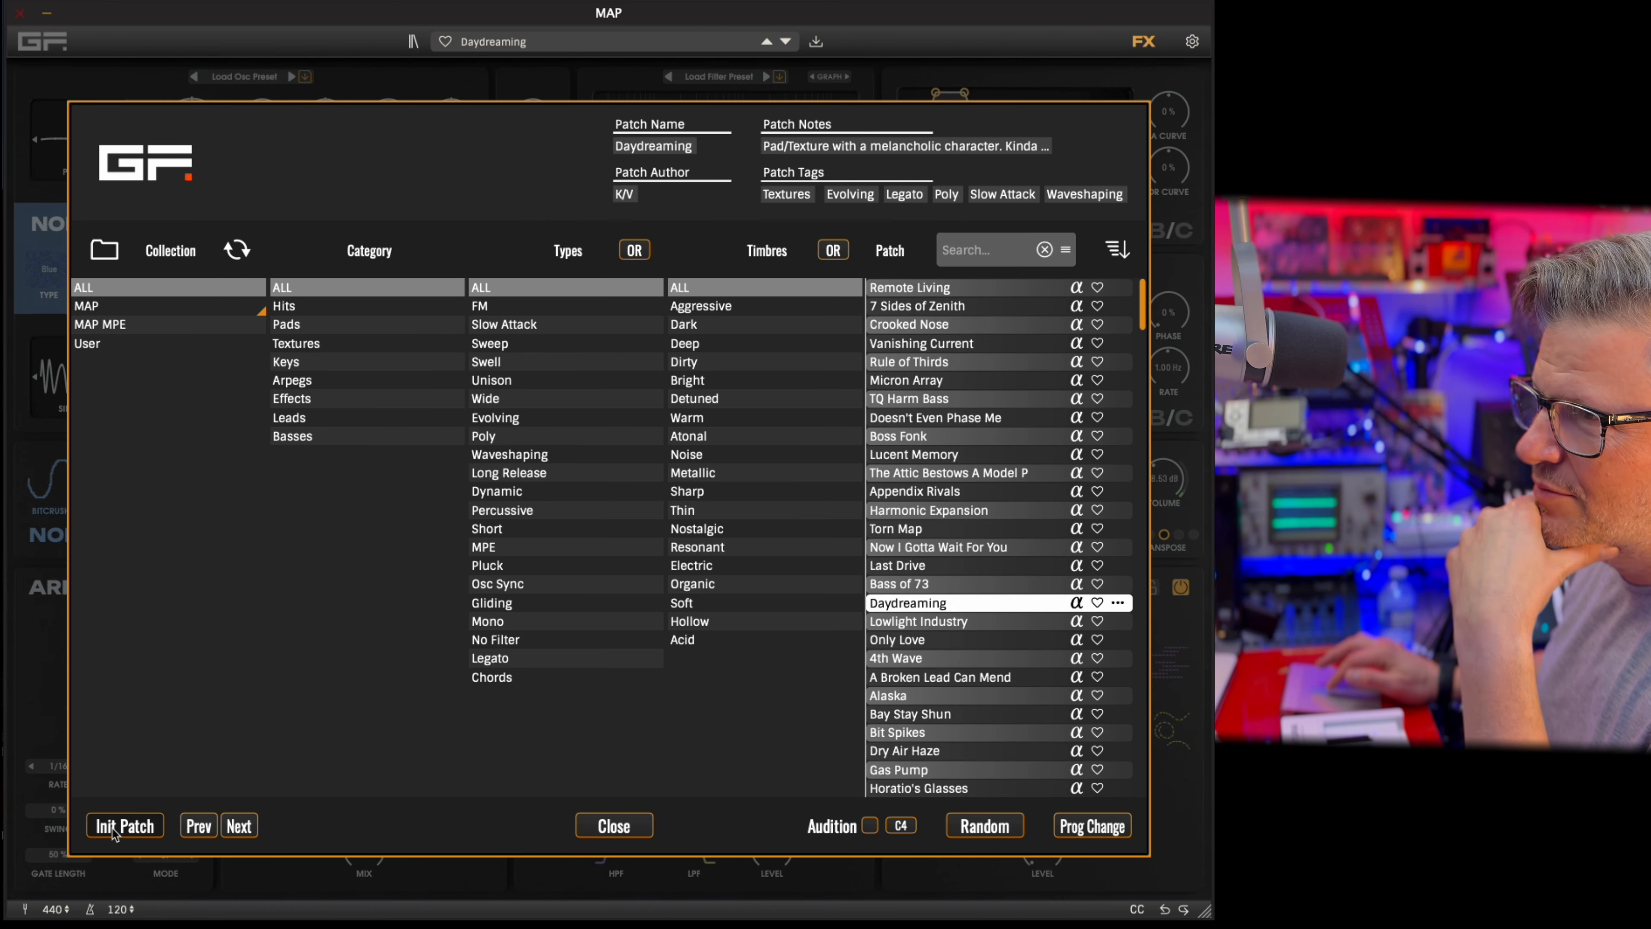
Load the initial default patch, and hide and show the FX section.
click(97, 829)
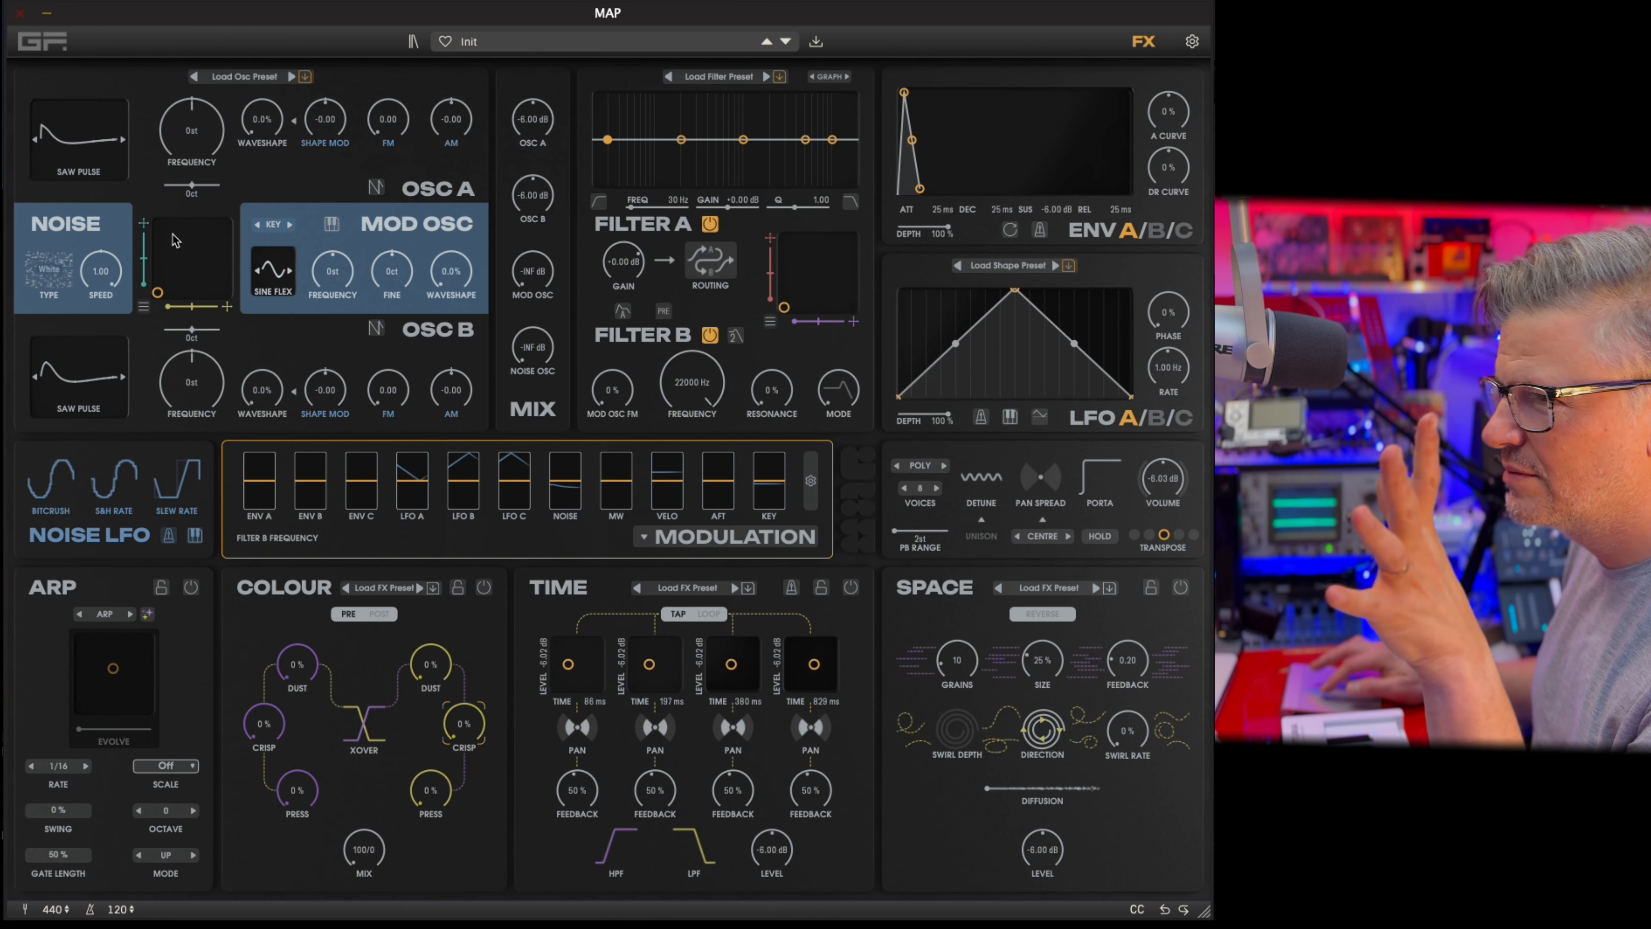
click(1144, 43)
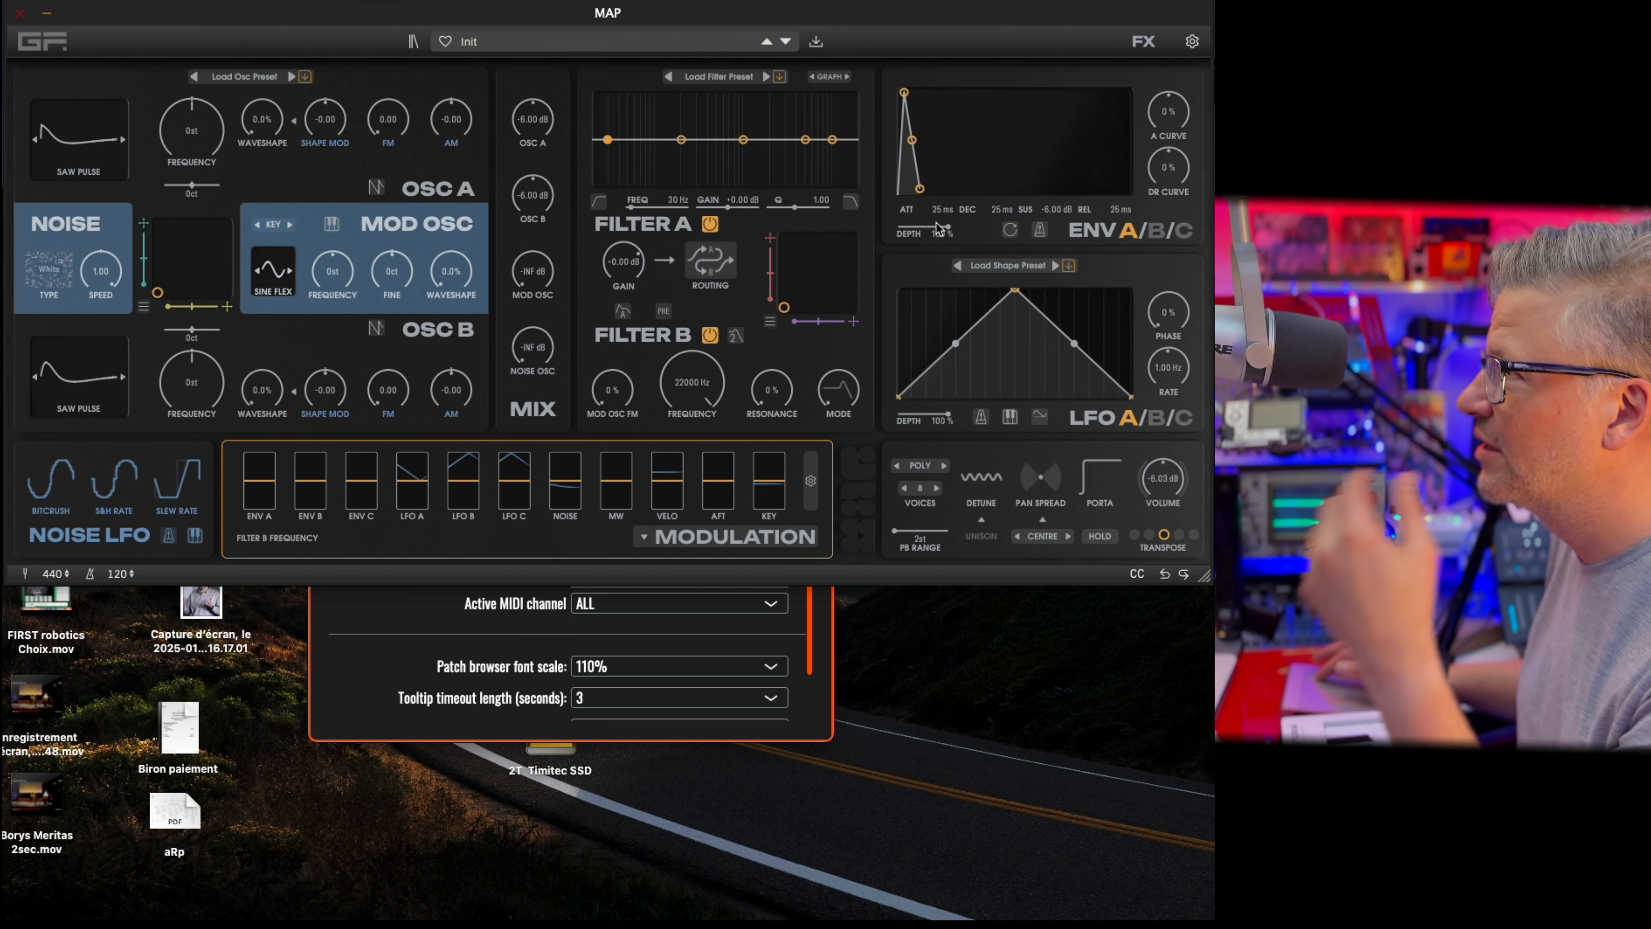
click(1144, 41)
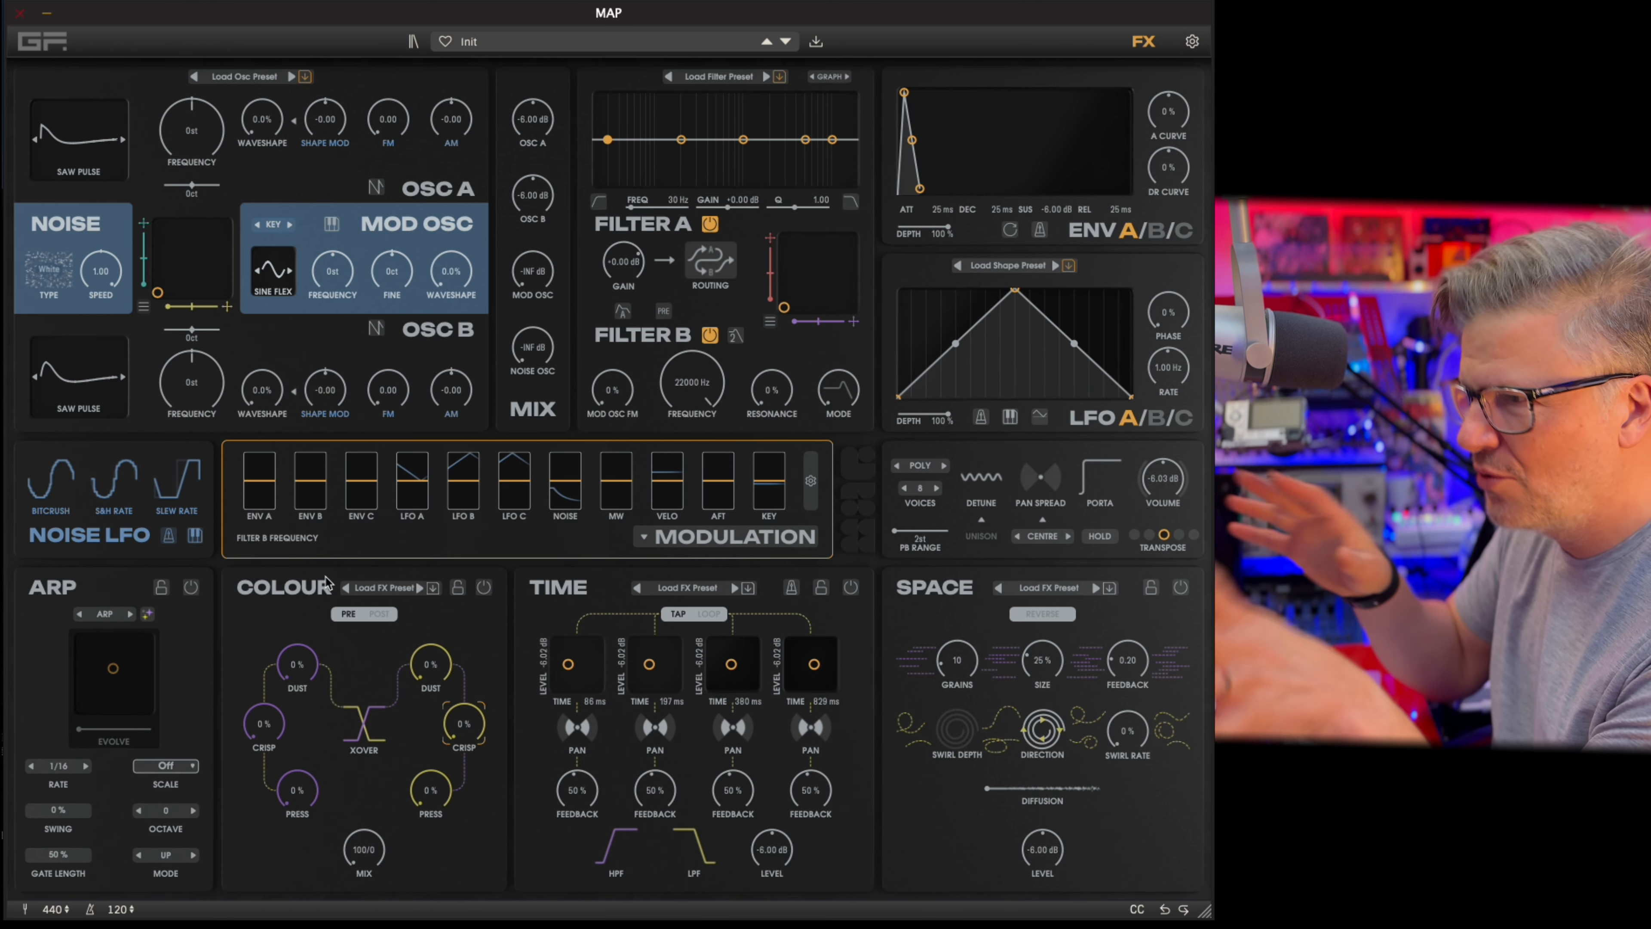
Toggle the Colour effect on and off several times.
click(487, 589)
click(485, 588)
click(485, 587)
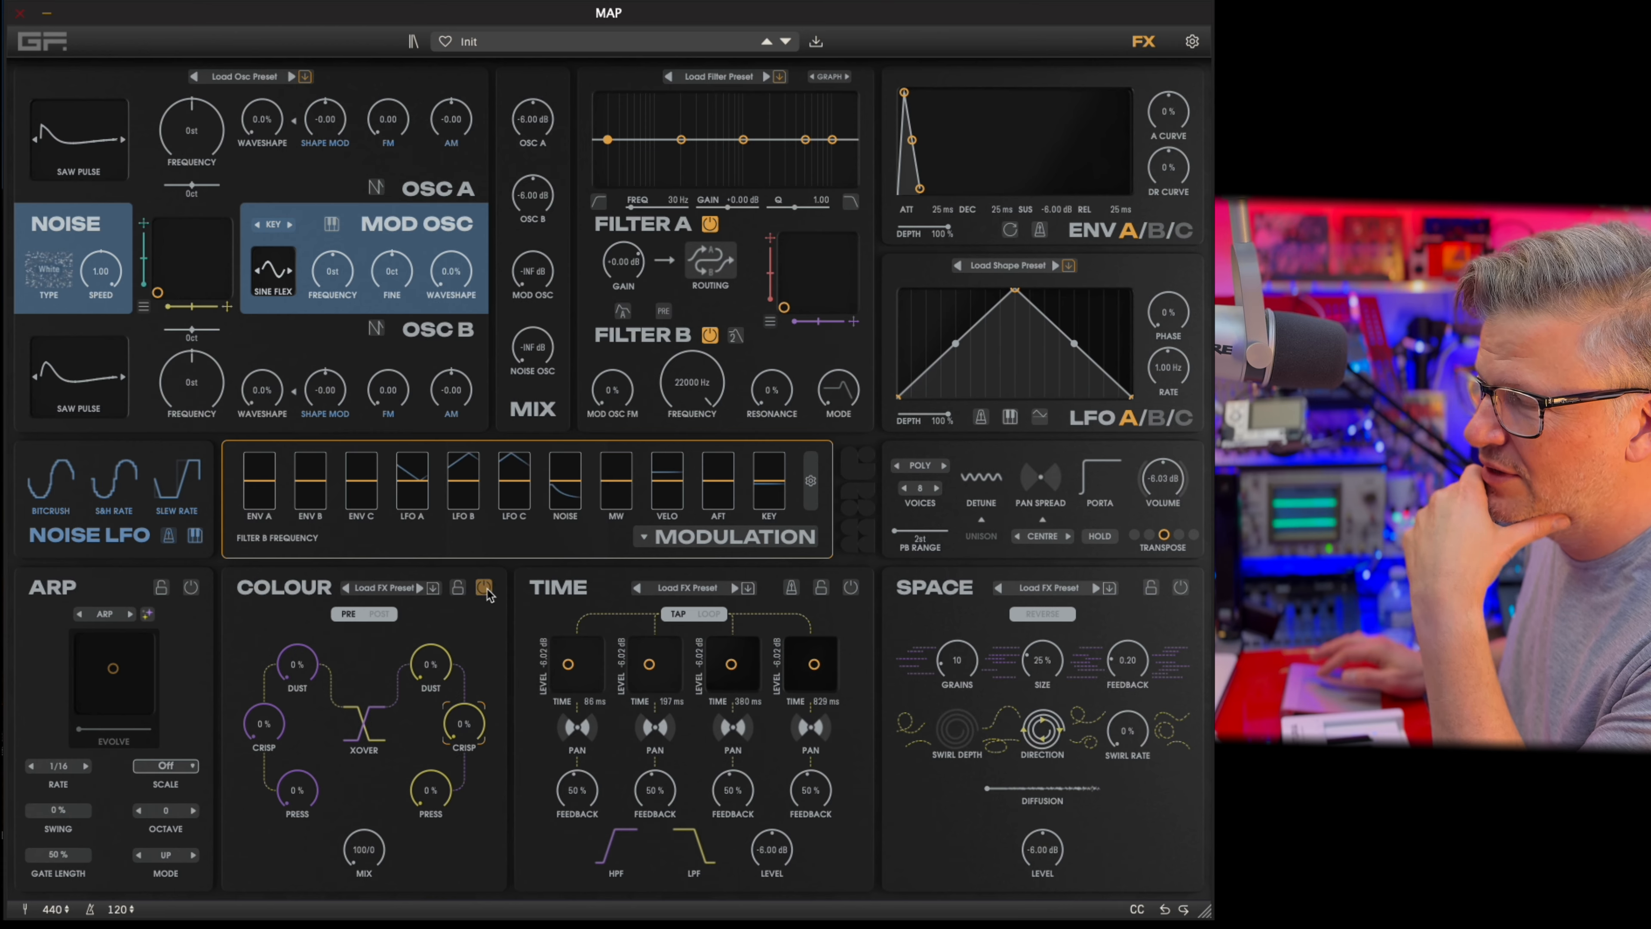
click(485, 588)
click(485, 588)
click(486, 590)
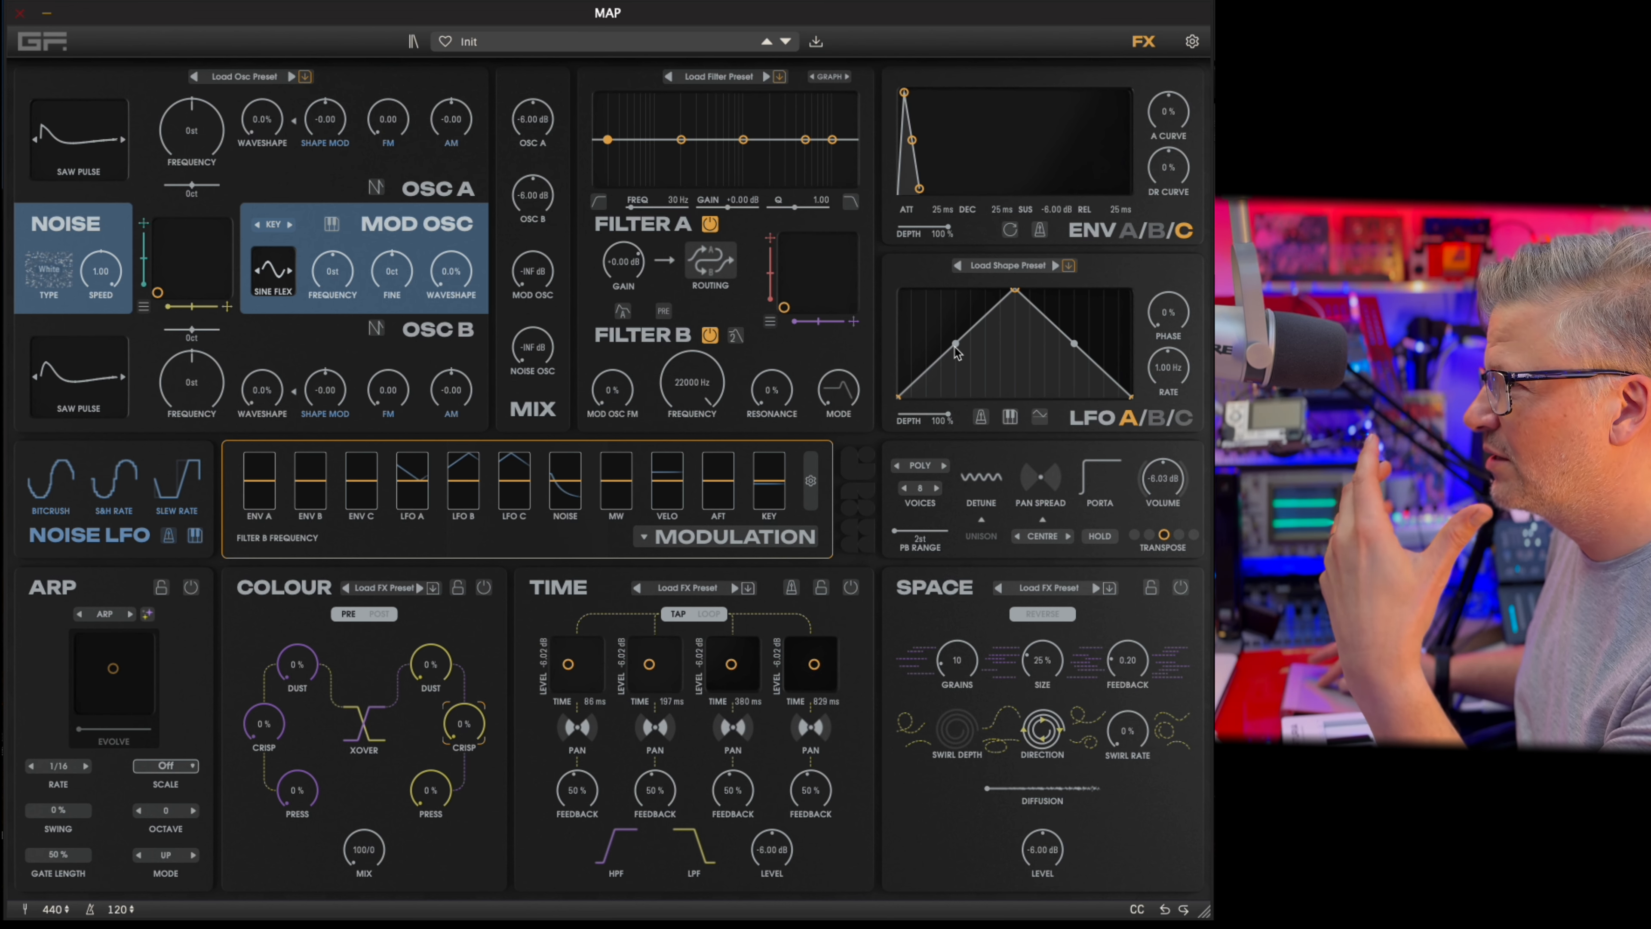
Reshape LFO A's waveform into a rounded early peak that drops to a low, flat tail.
drag(956, 351, 964, 377)
drag(1015, 291, 943, 312)
drag(1041, 352, 1000, 383)
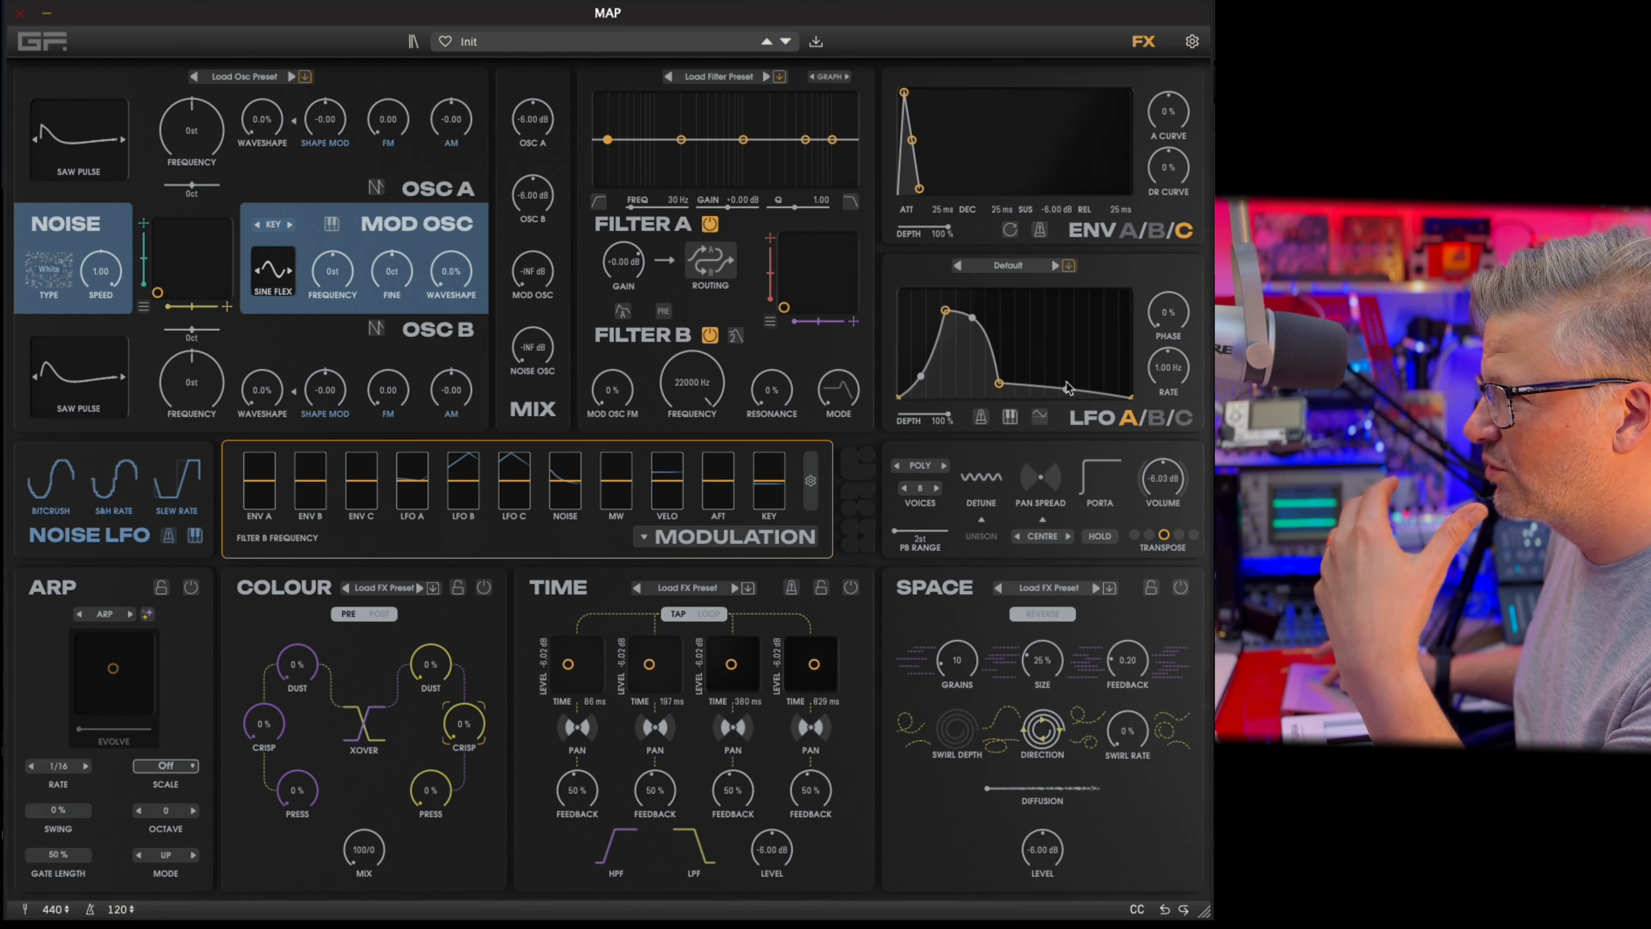
click(1066, 383)
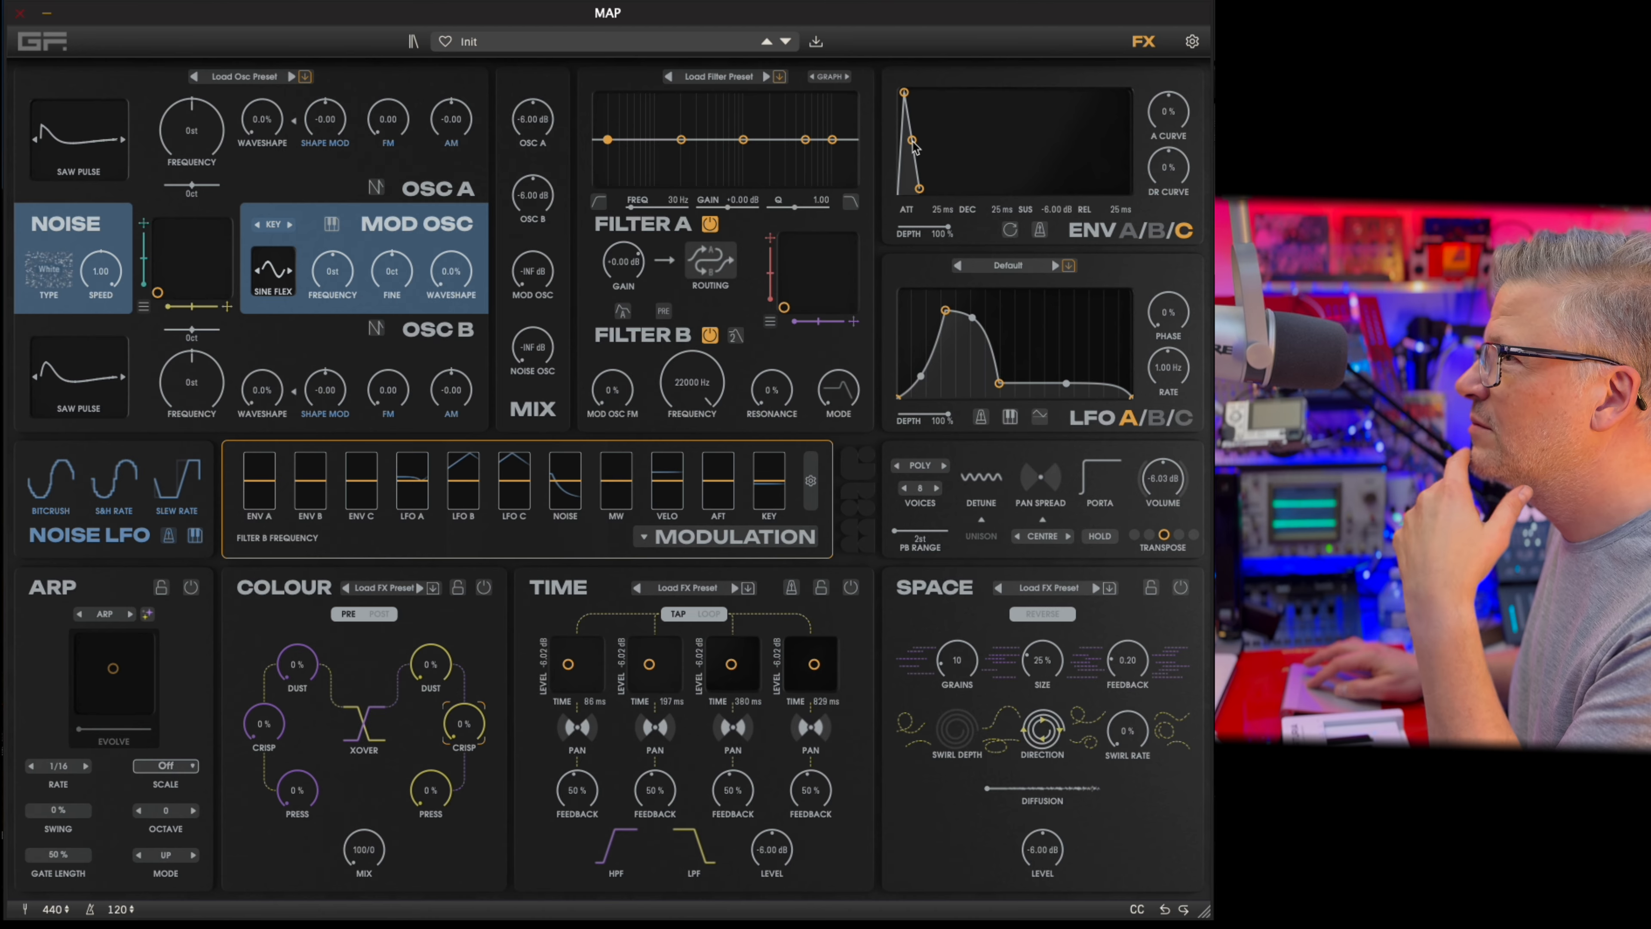
Lengthen Envelope C's decay and release to 25000 ms and switch the envelope to tempo sync.
drag(913, 141, 1031, 137)
drag(992, 189, 1157, 166)
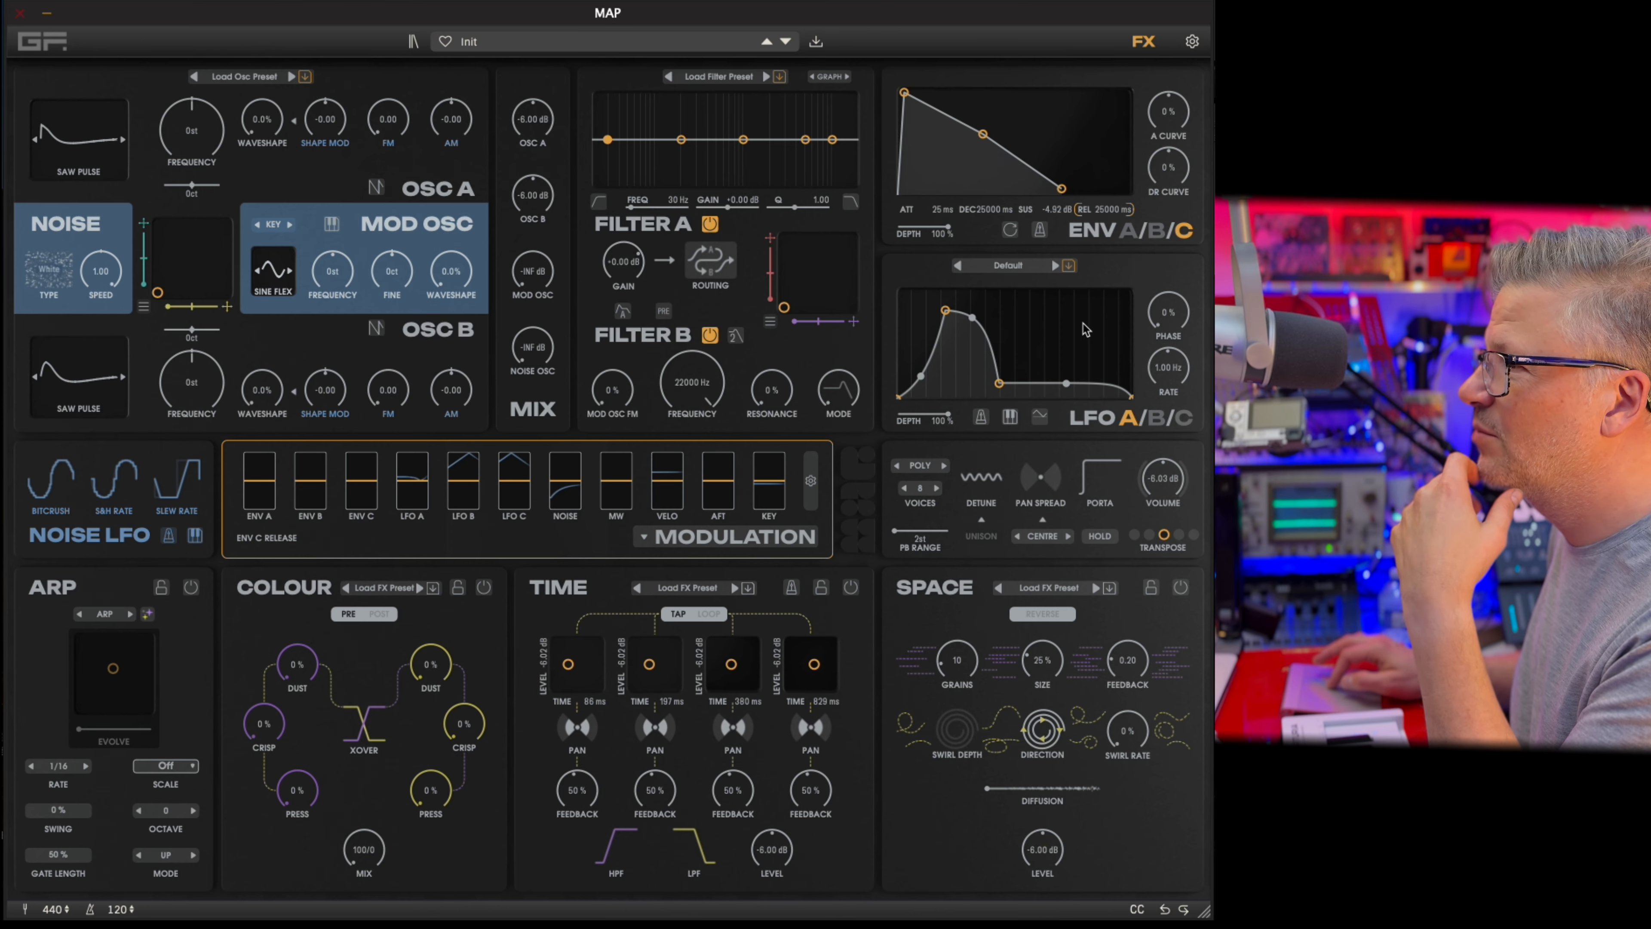
click(1040, 230)
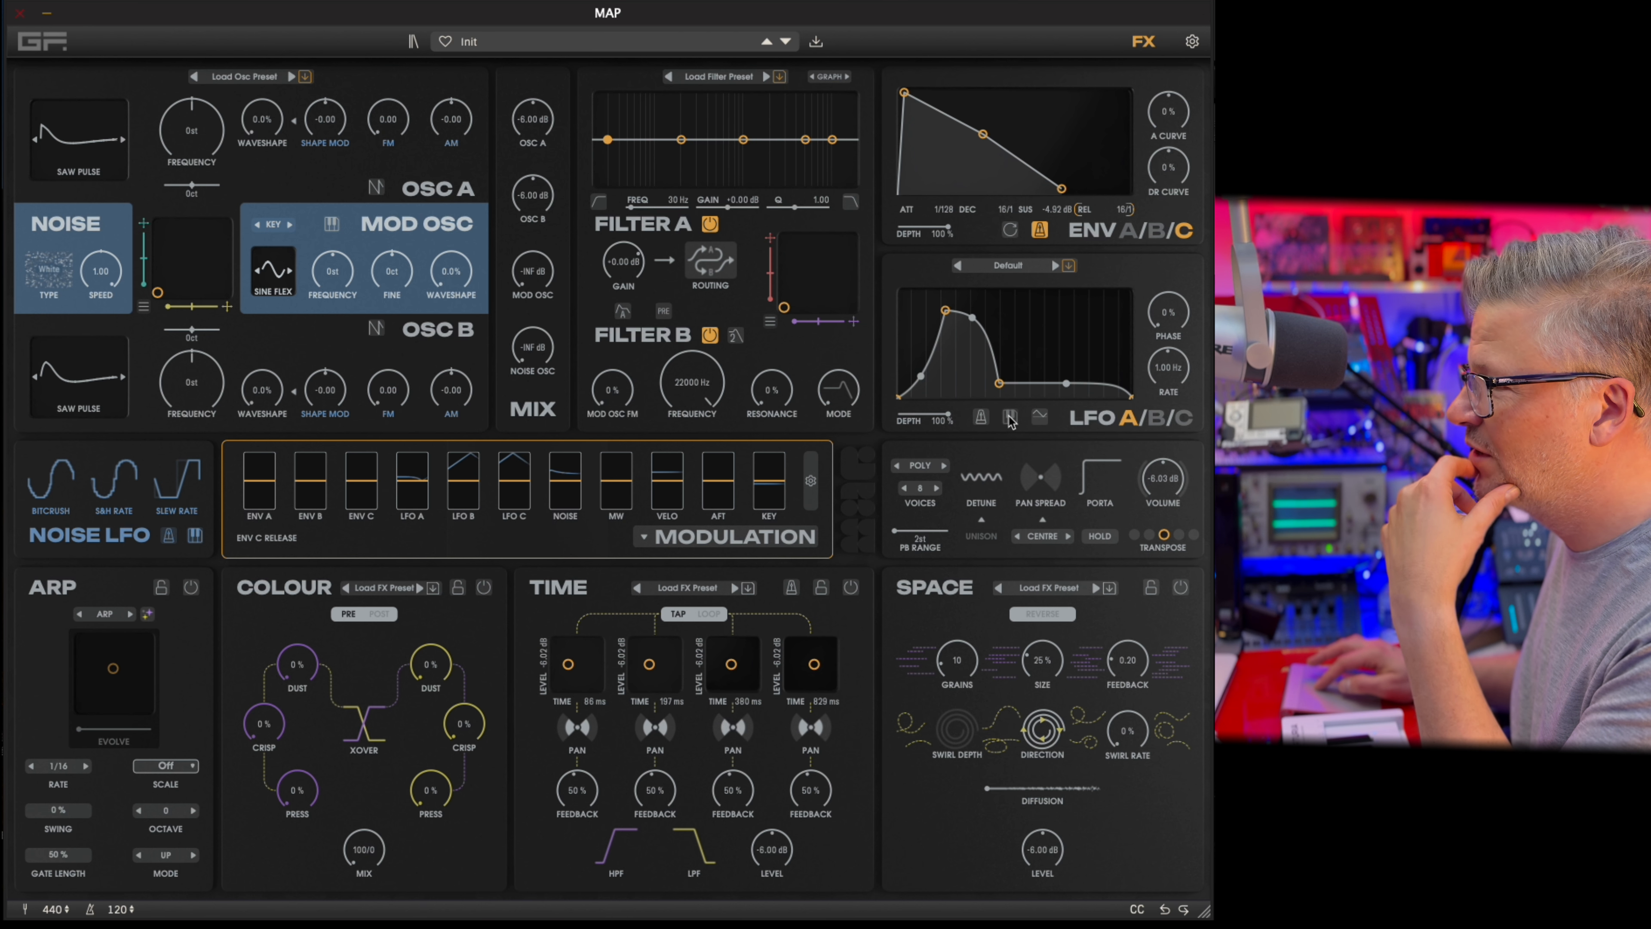
Sync LFO A to tempo at a 1/8 rate and enable its keyboard retrigger.
click(981, 416)
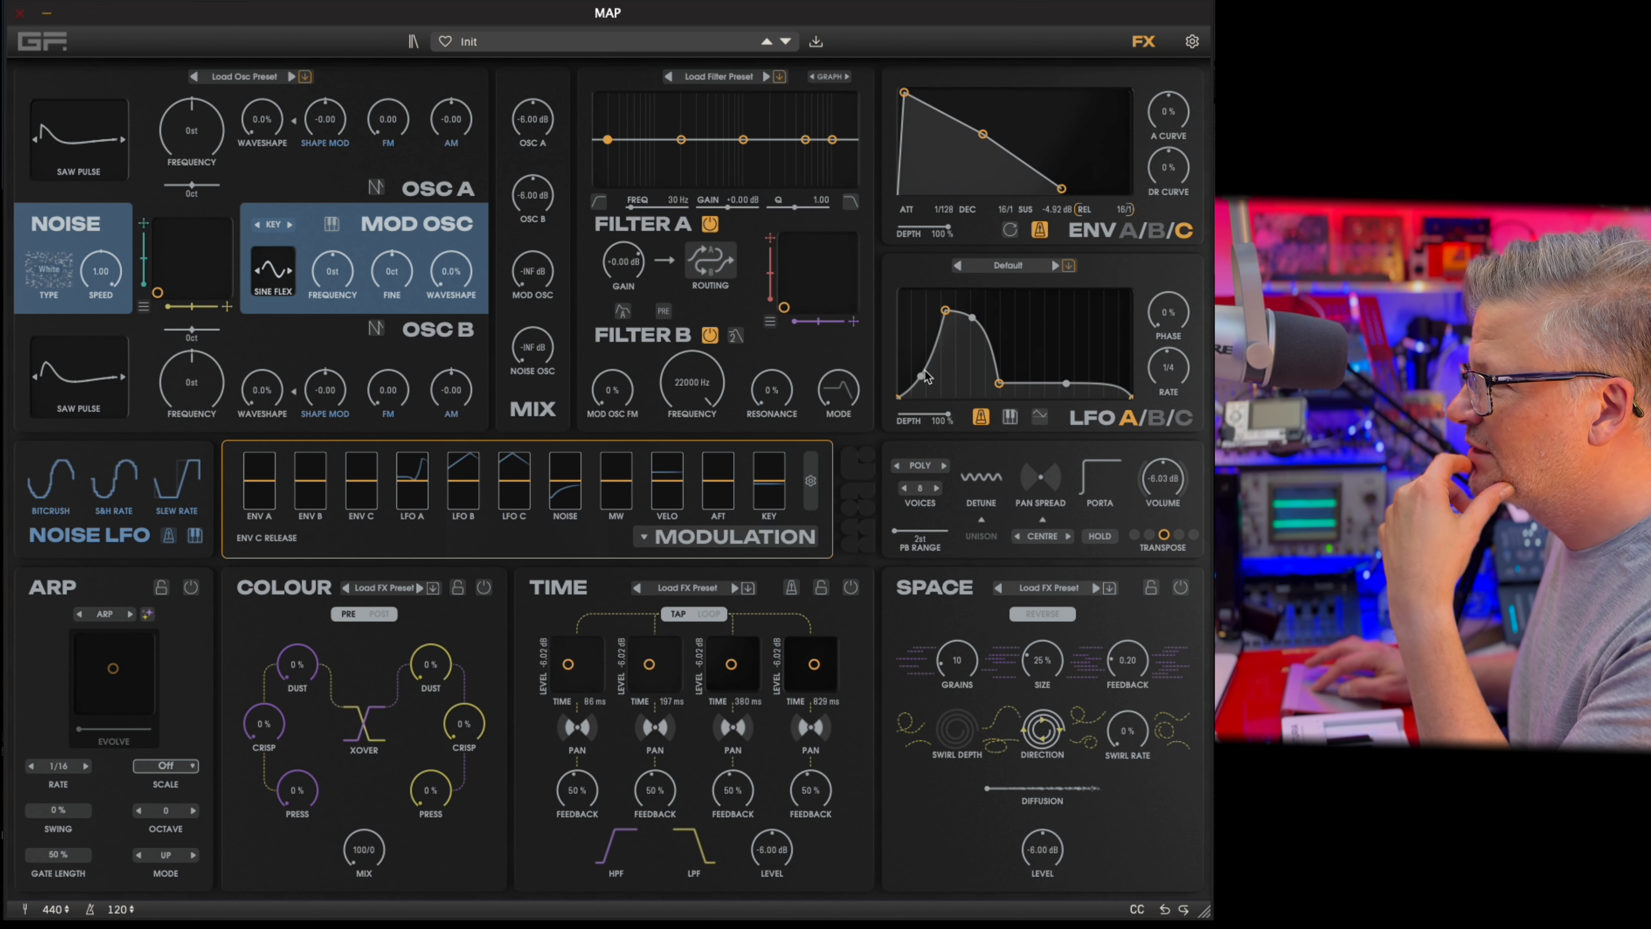
drag(1175, 356, 1171, 372)
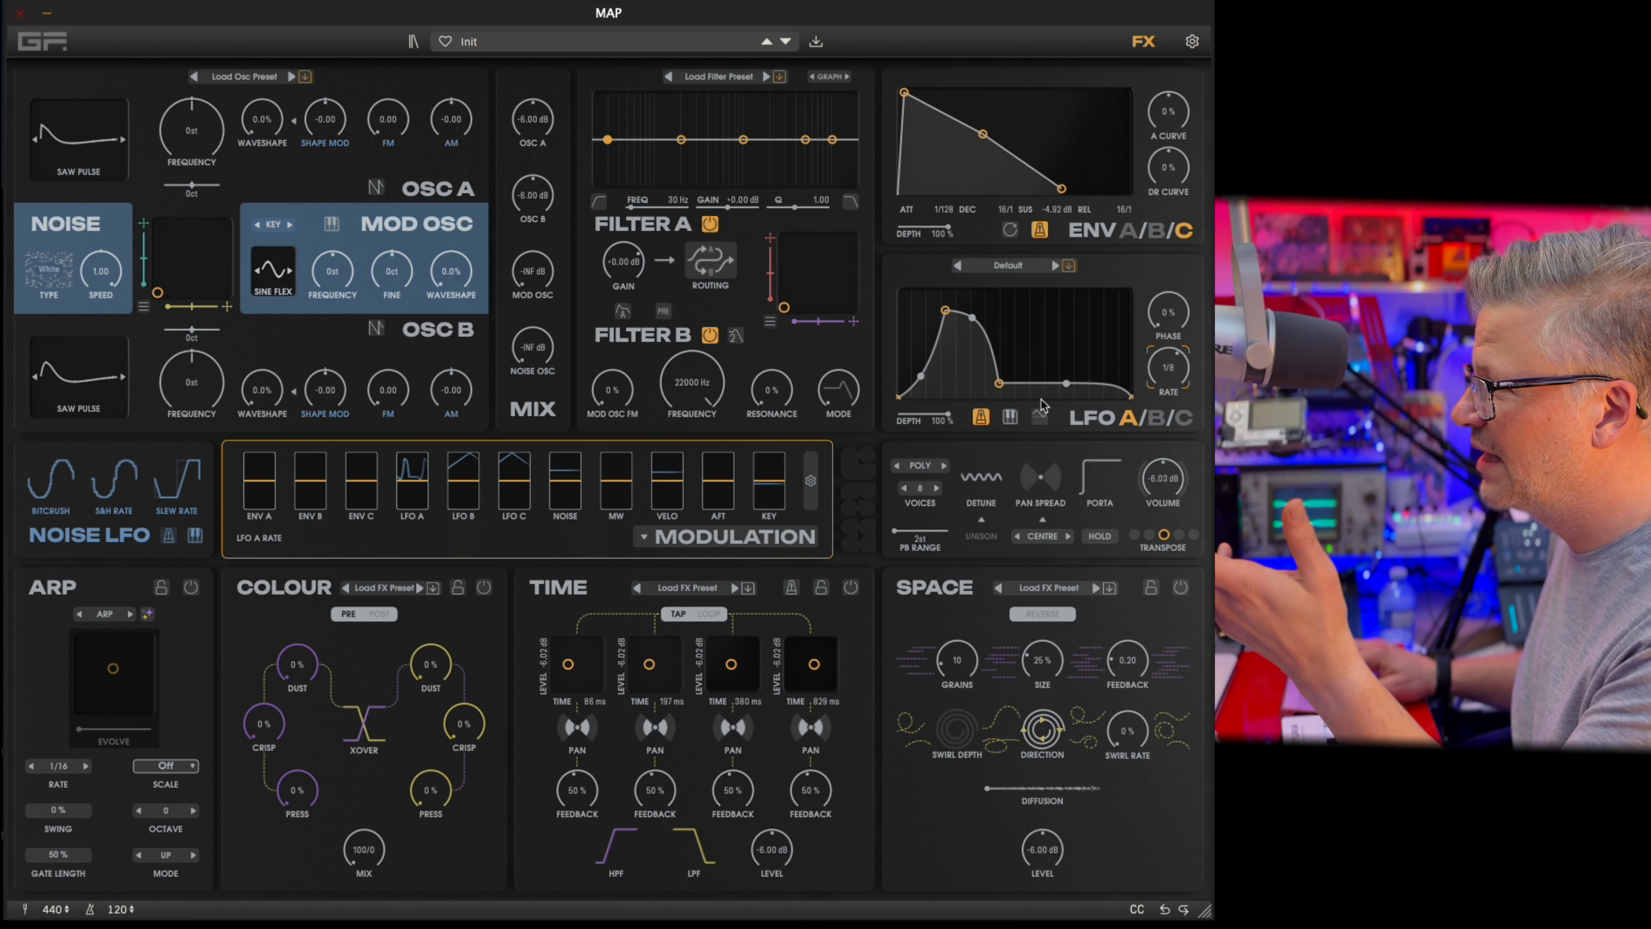
click(1009, 420)
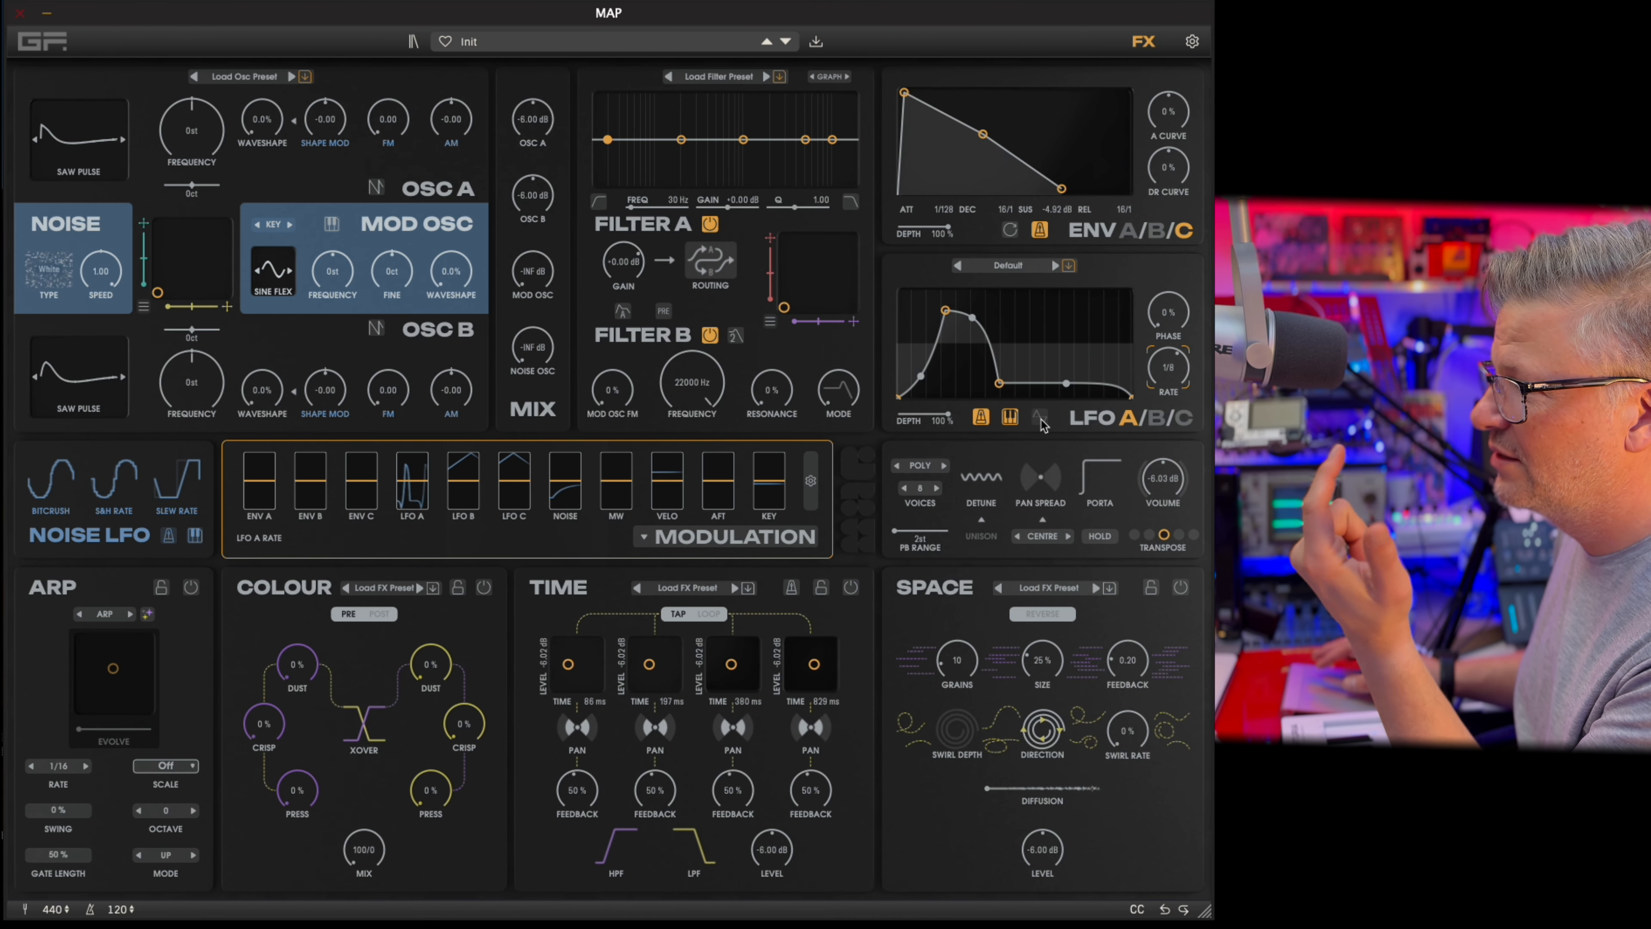
Toggle LFO A's polarity between unipolar and bipolar several times.
click(1040, 418)
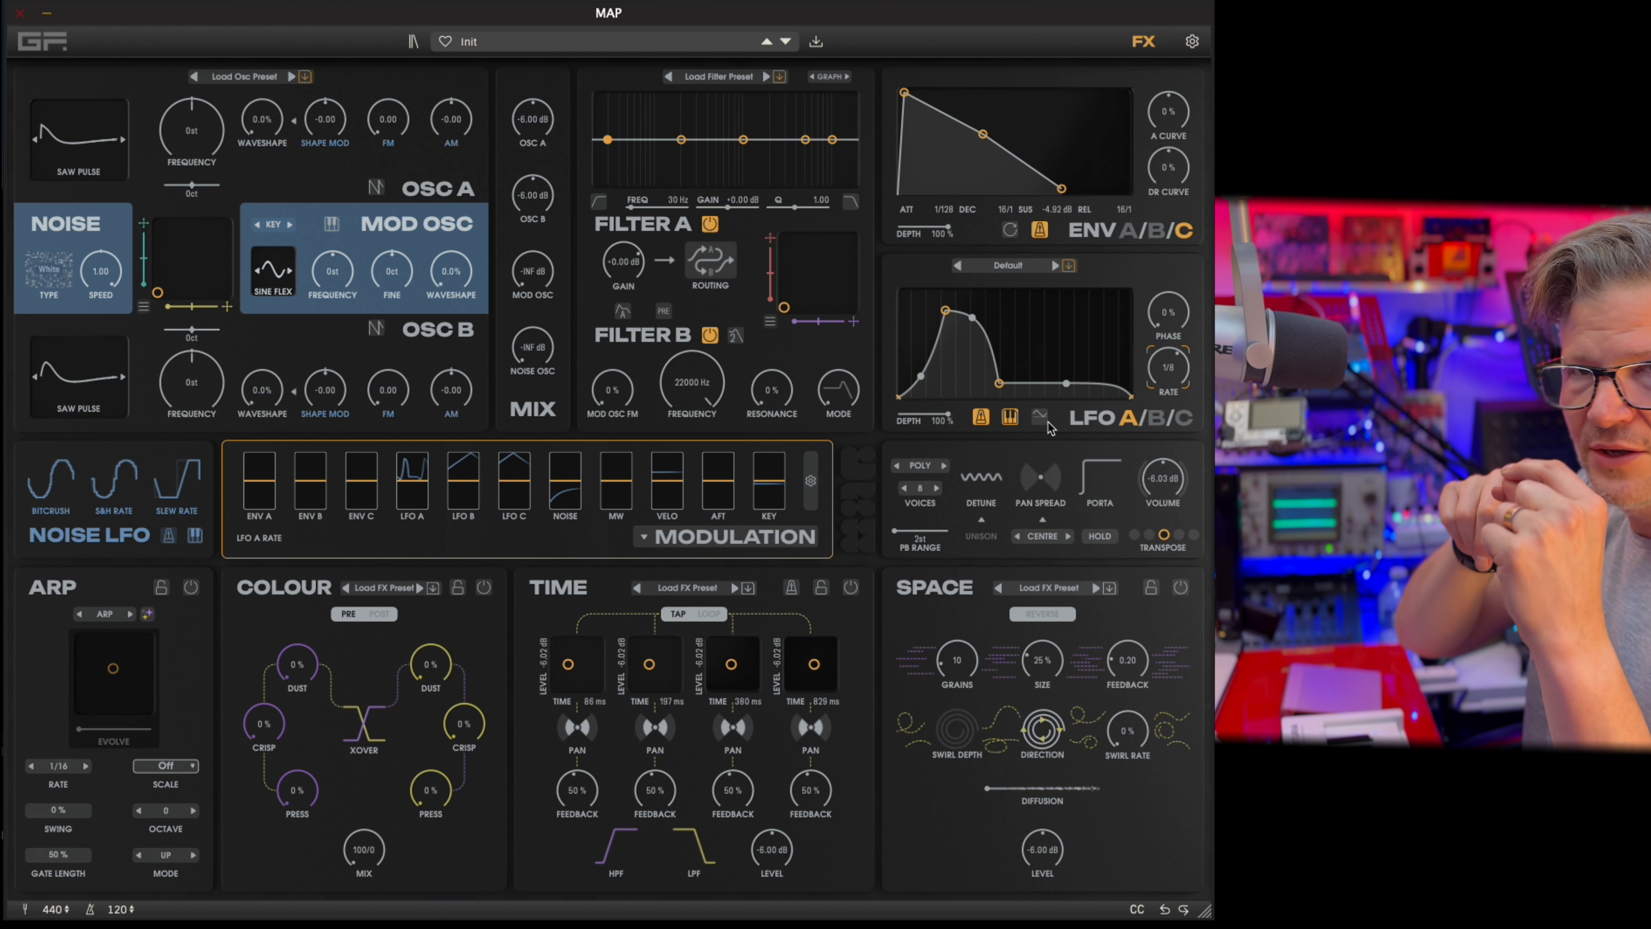
click(1041, 421)
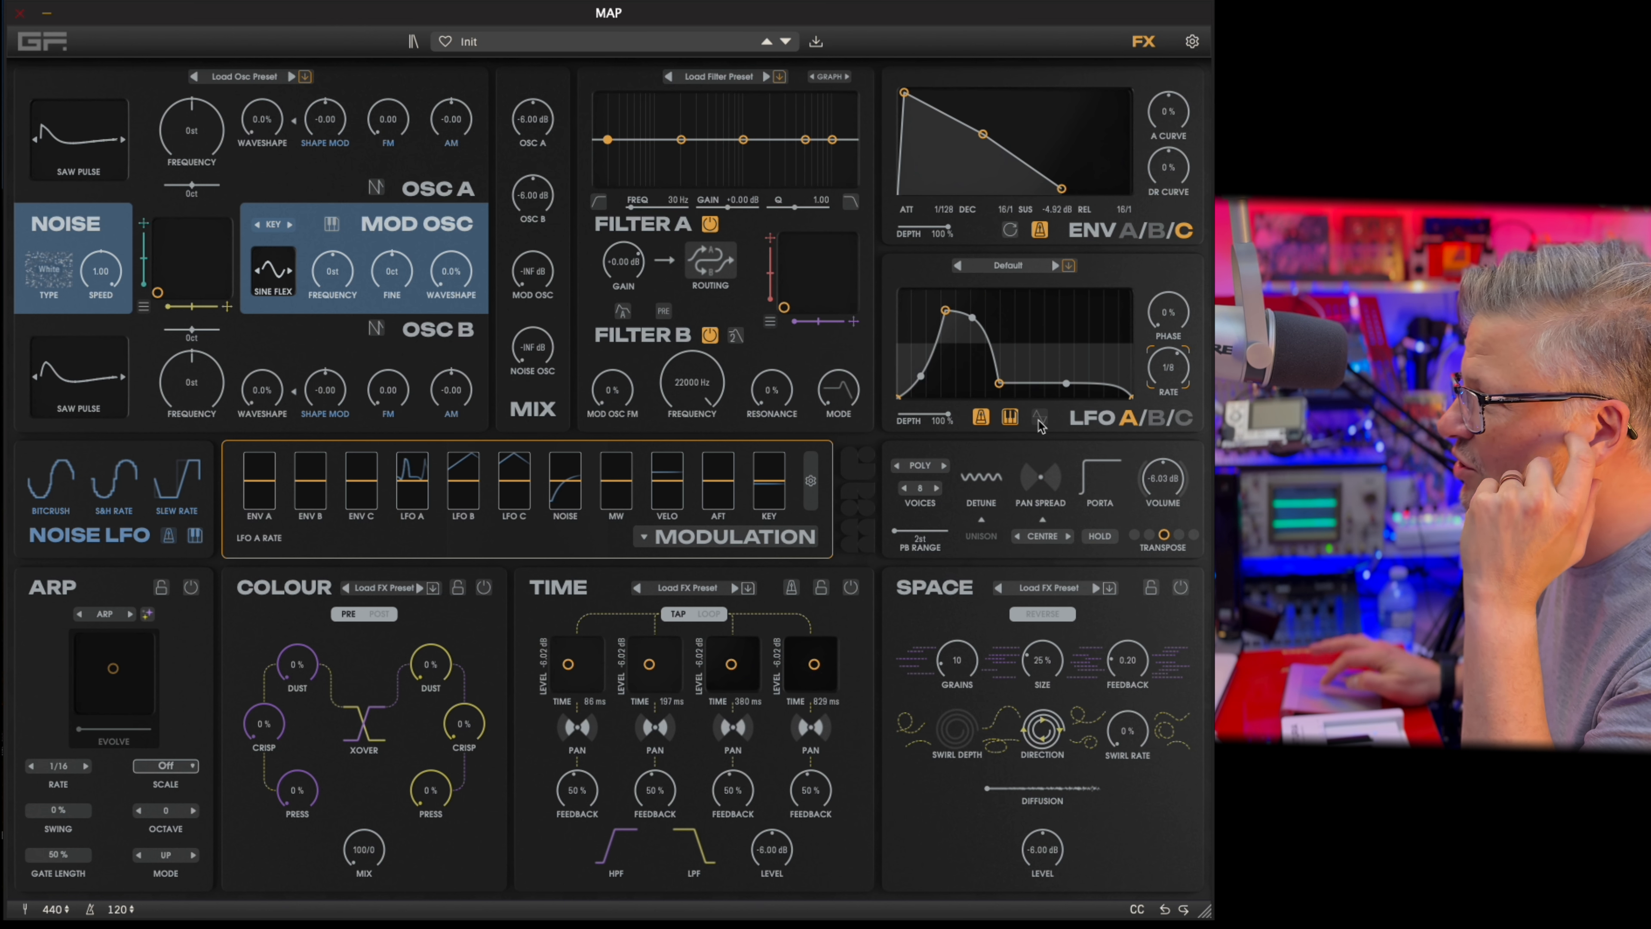
click(1041, 421)
click(1039, 421)
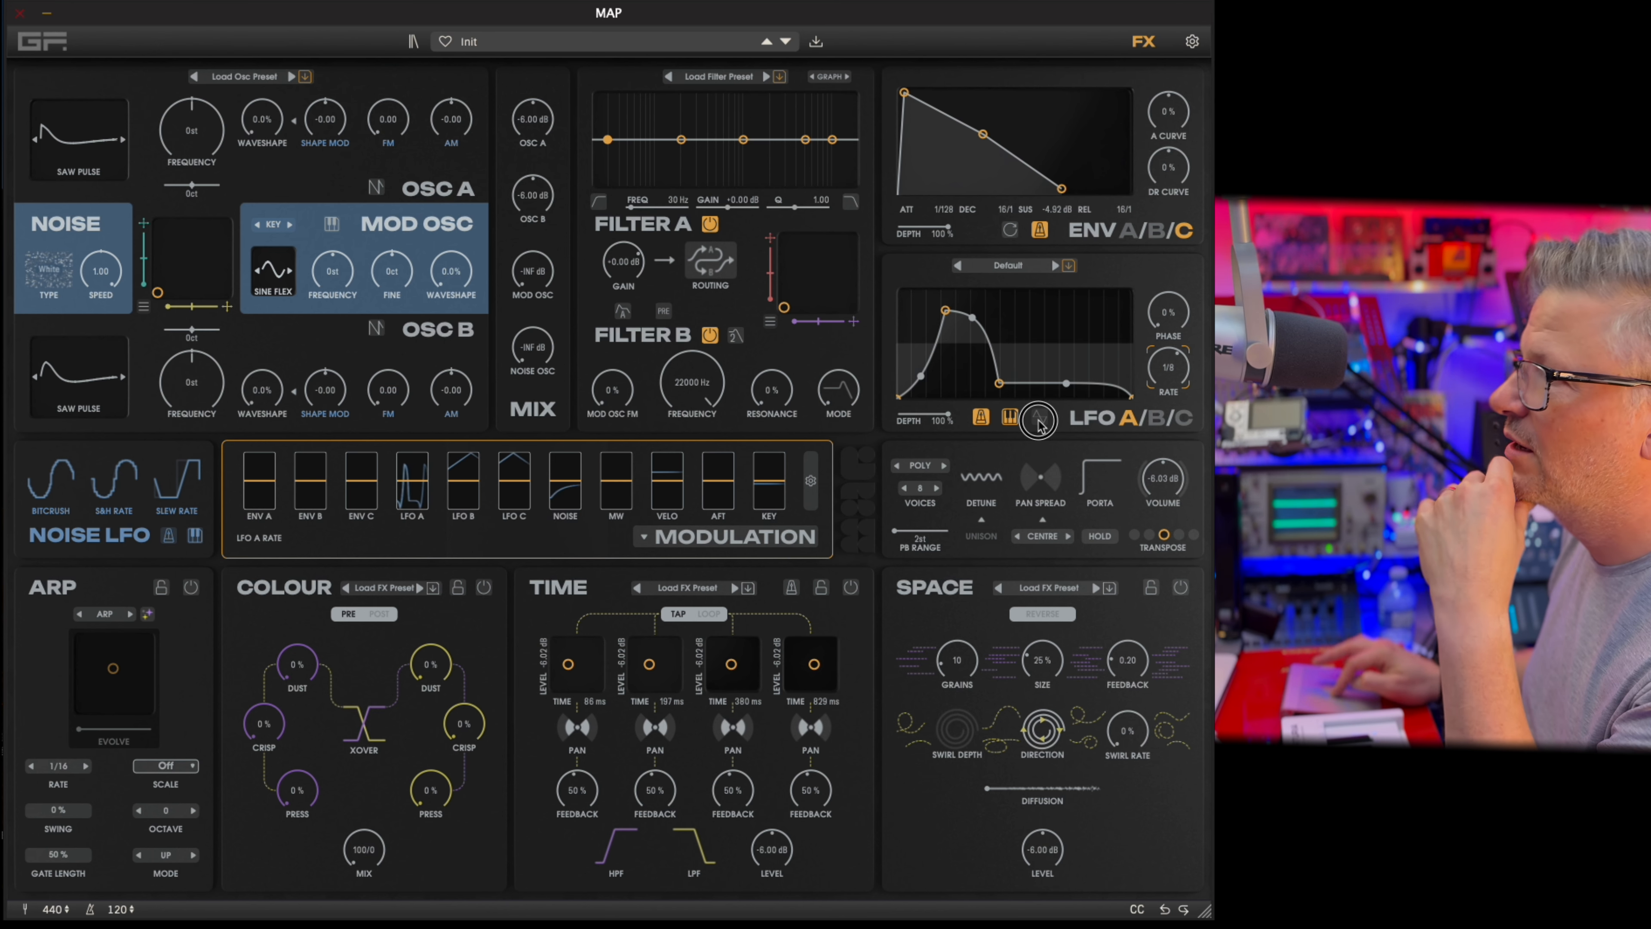
click(1039, 421)
Turn off LFO A's keyboard retrigger and tempo sync, and reset its rate to 1.00 Hz.
click(1012, 420)
click(987, 420)
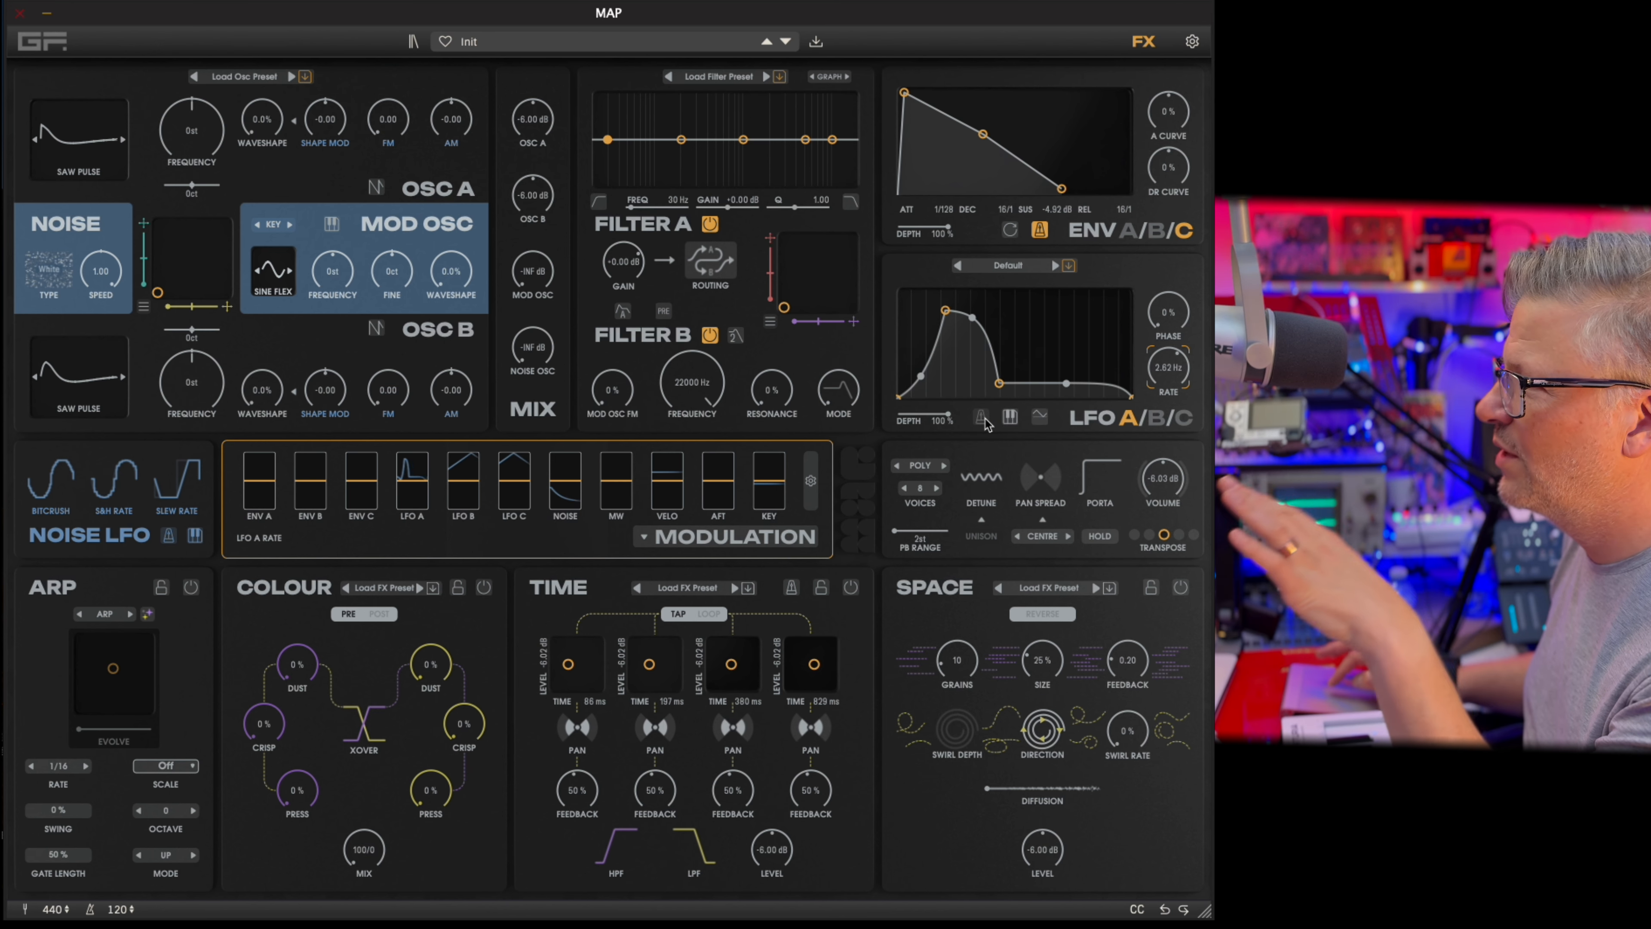
double_click(1176, 368)
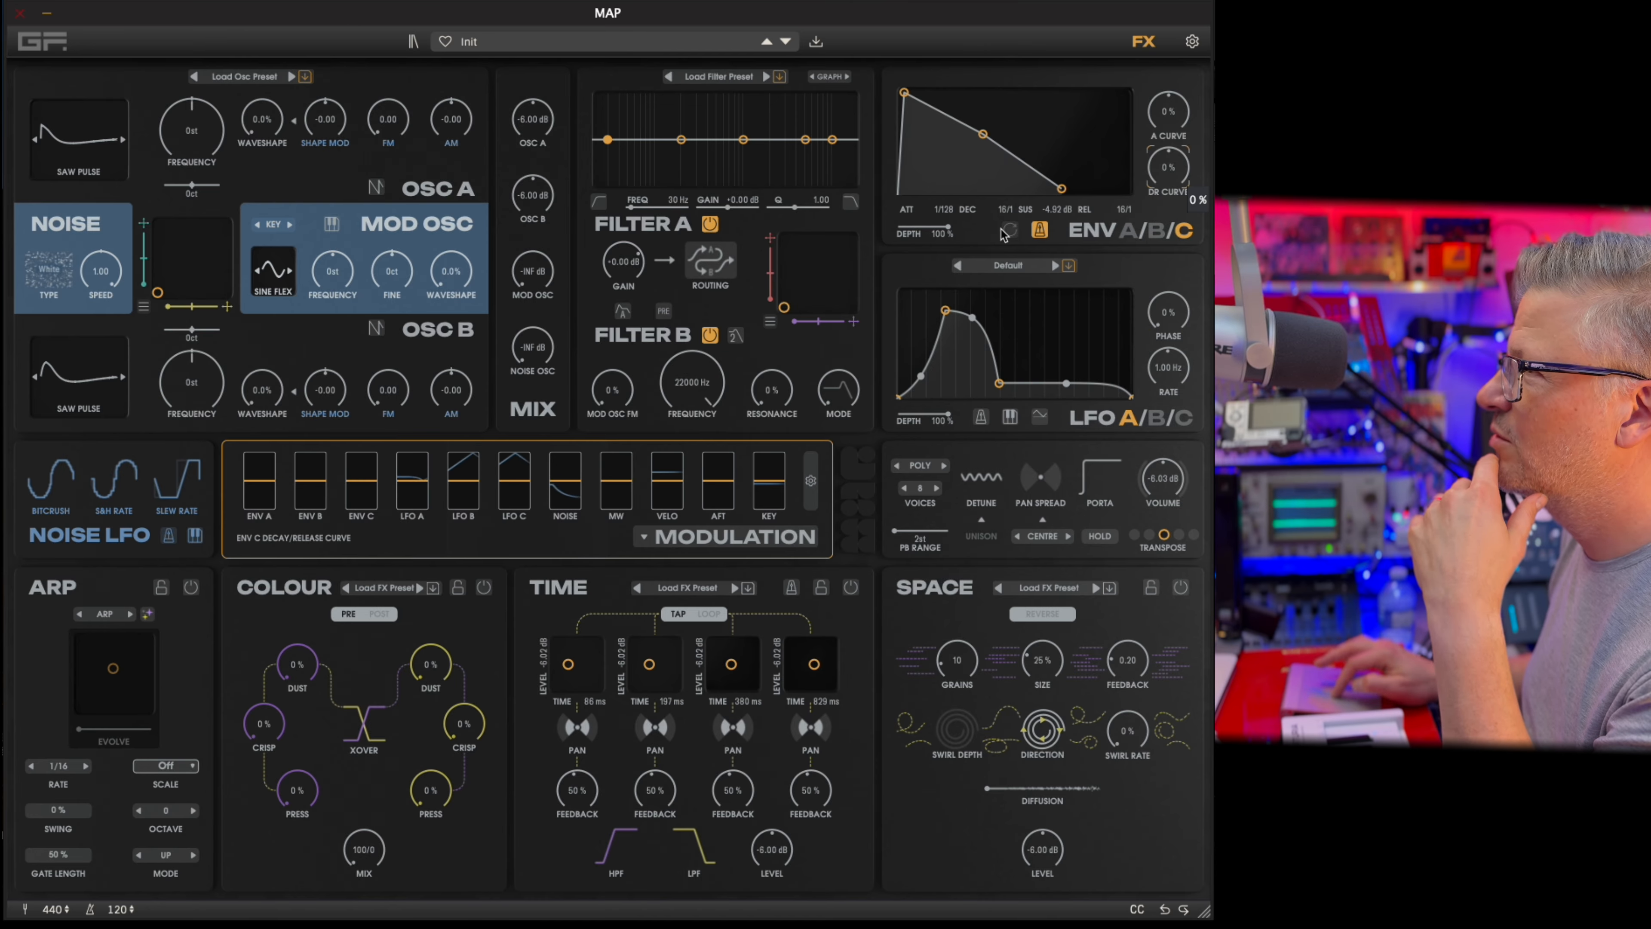
Reset Envelope C's sustain to -6.00 dB and its decay and release to 1/128.
double_click(1056, 209)
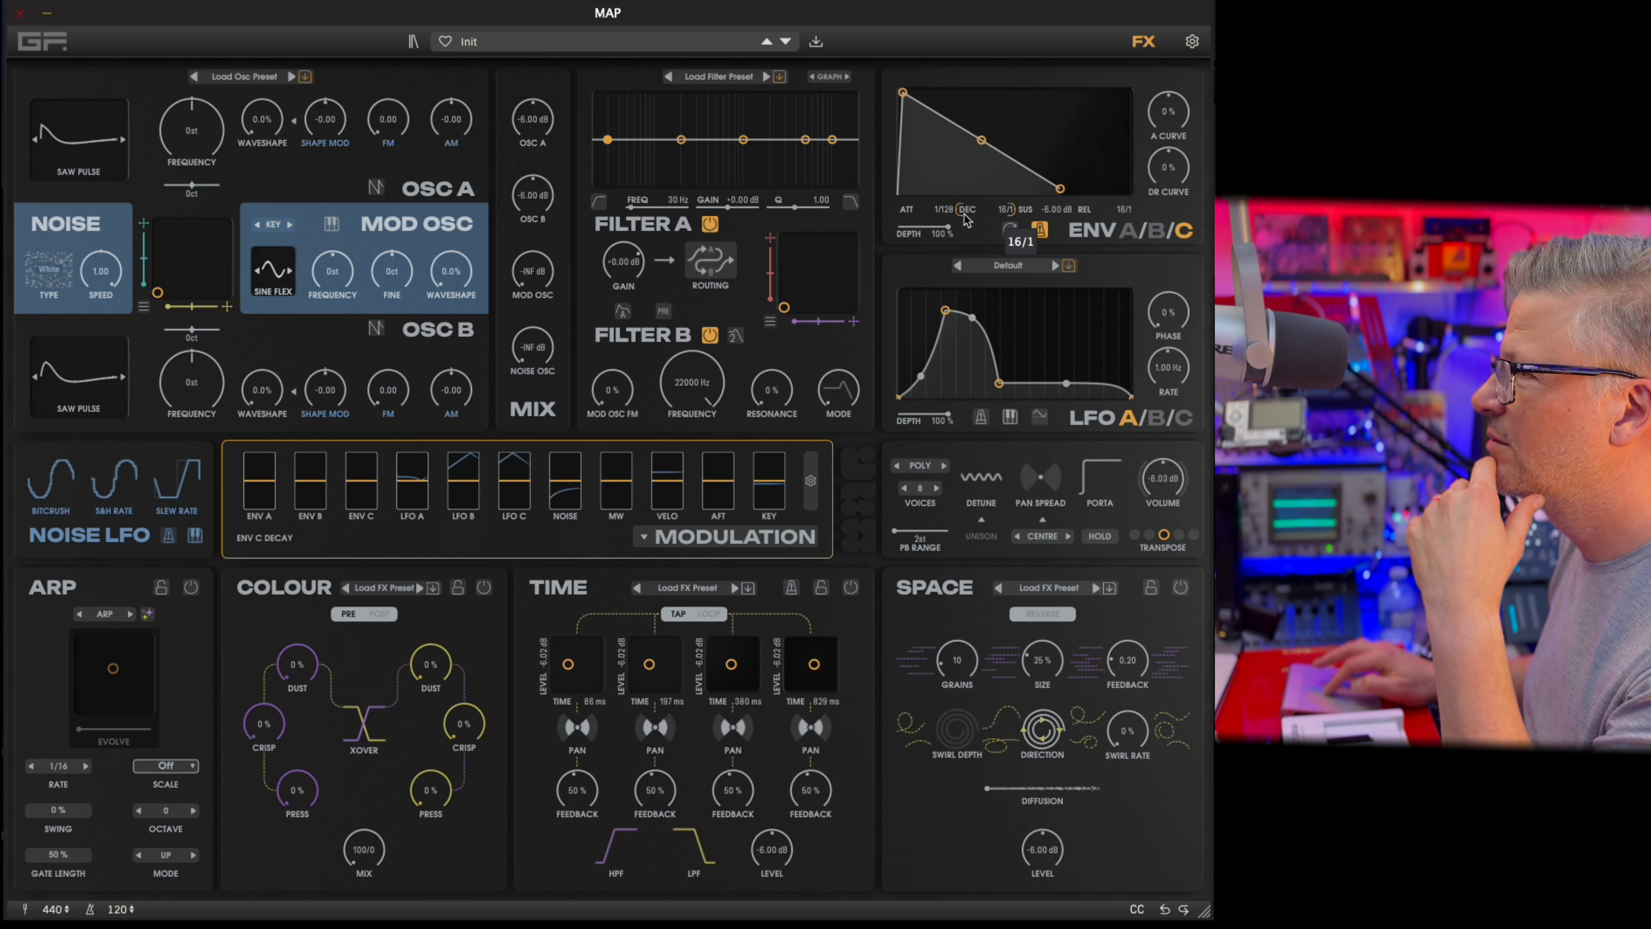
double_click(980, 221)
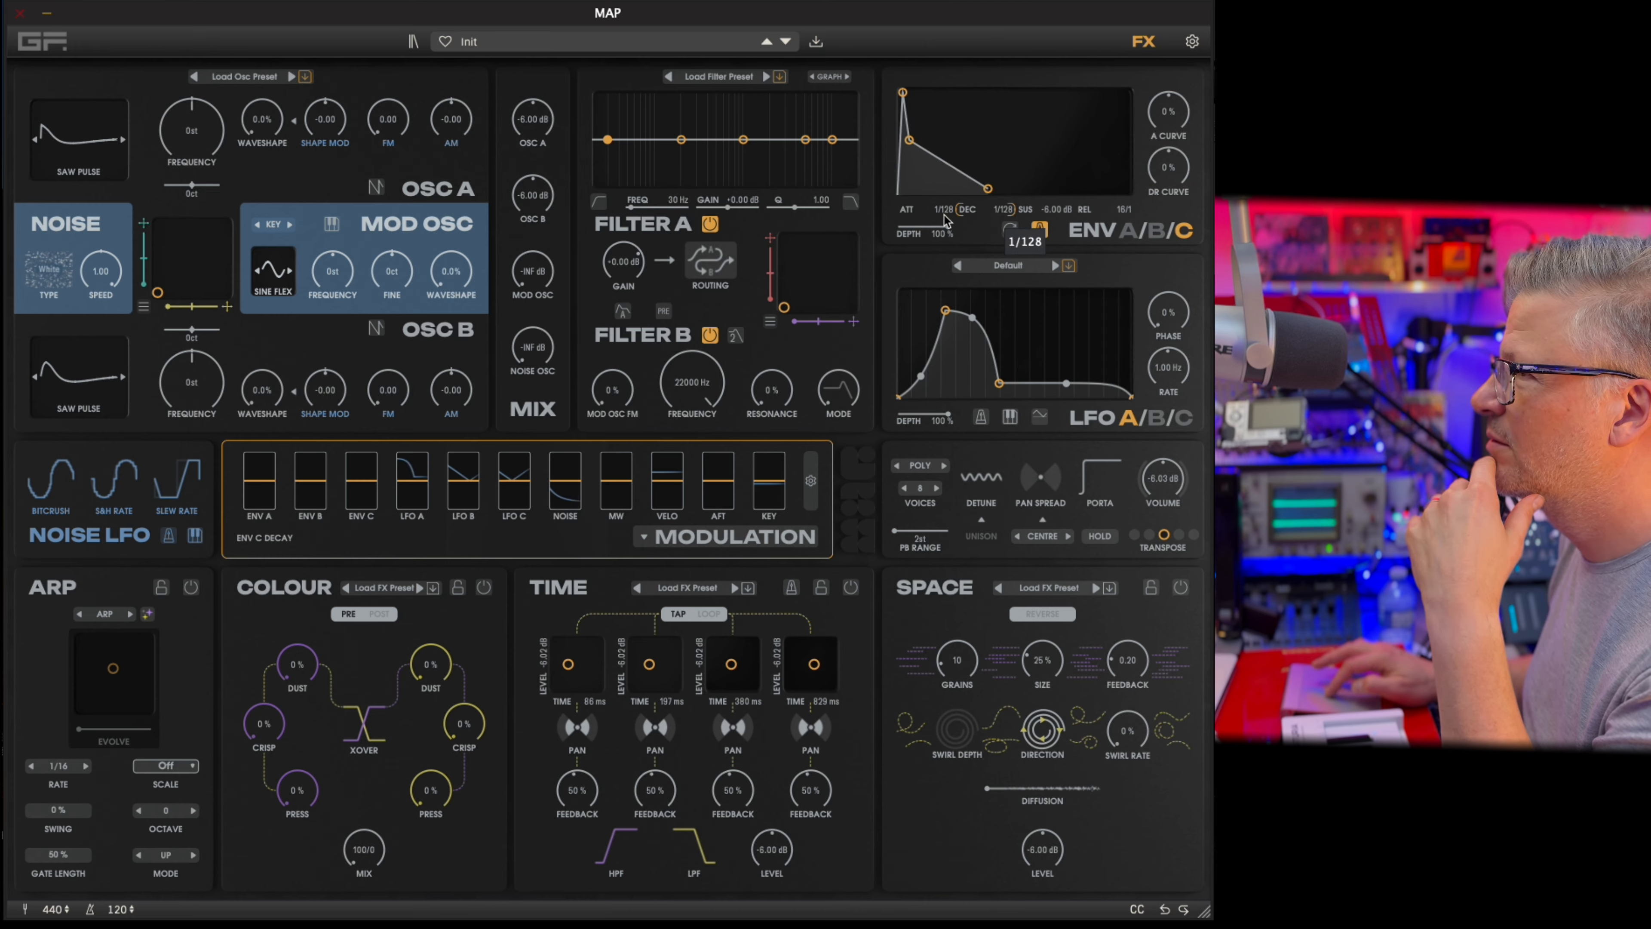
double_click(1120, 211)
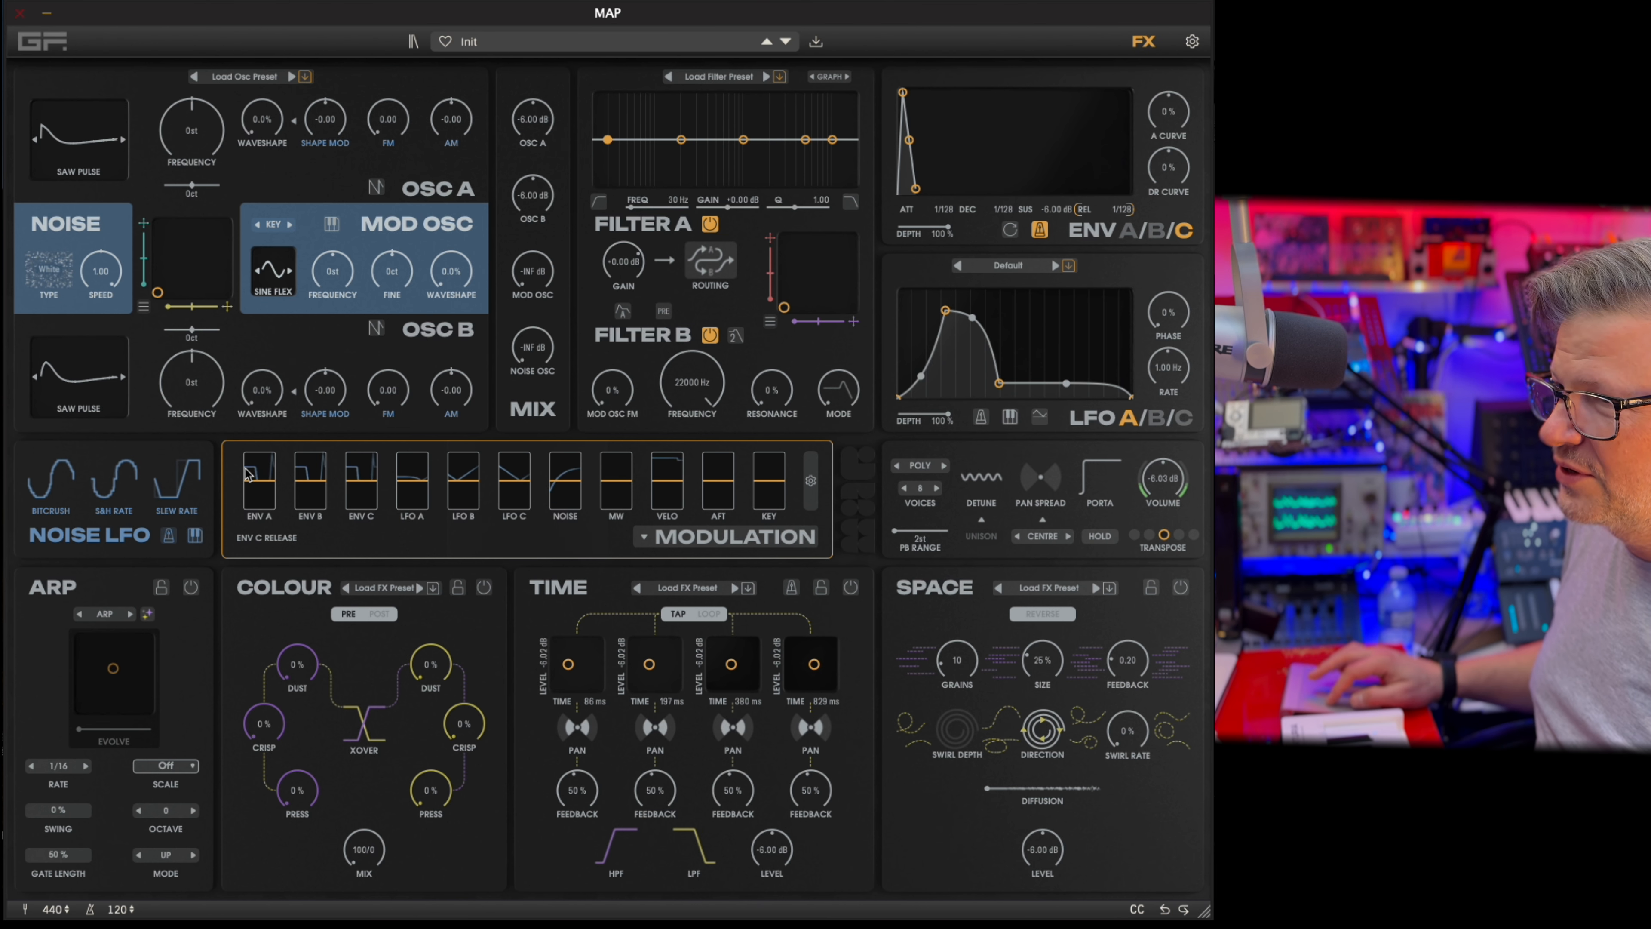
Reshape Envelope C to a decay of 8/1, a sustain of about -12.92 dB and a release of 16/1.
drag(909, 140, 982, 131)
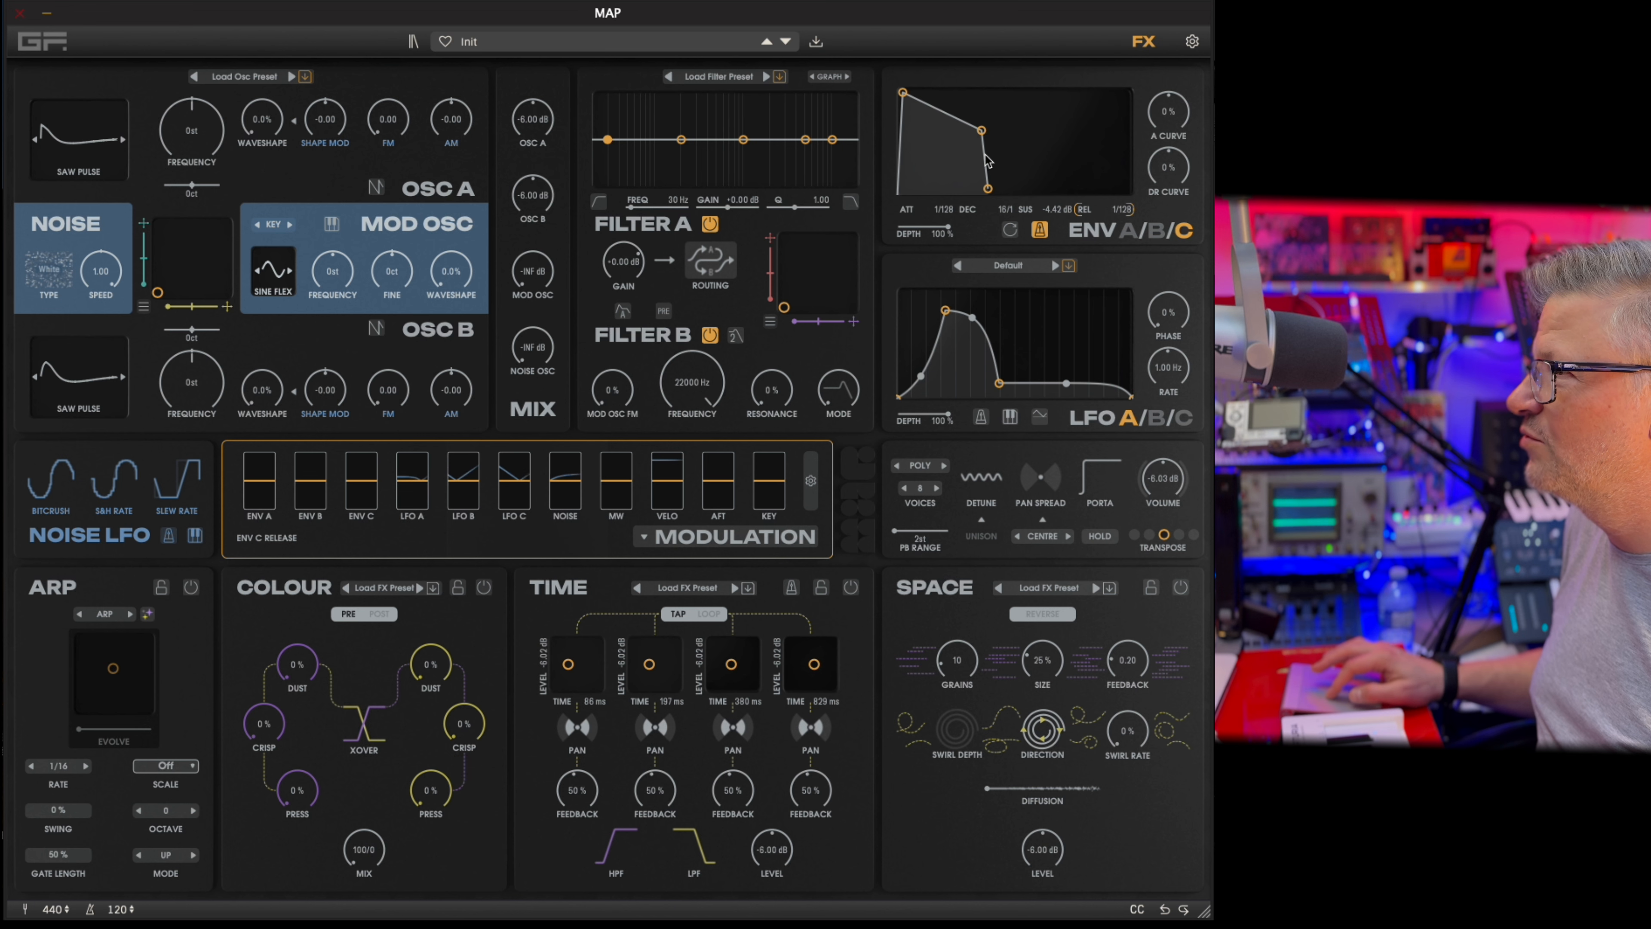
drag(989, 189, 1061, 188)
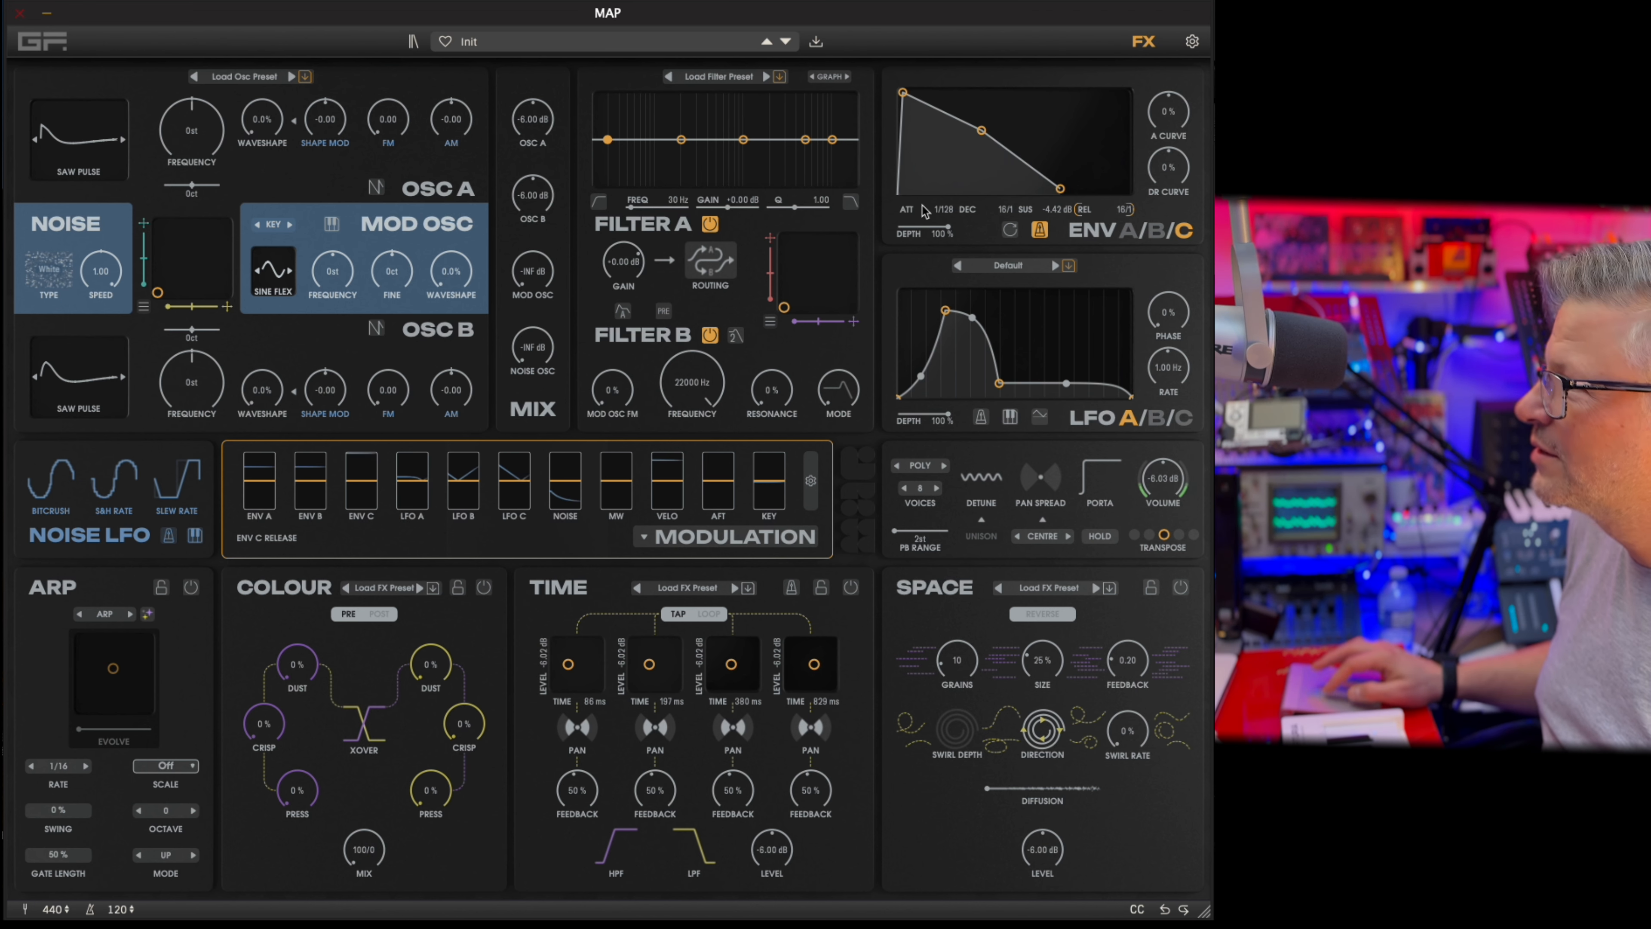
drag(981, 133, 972, 174)
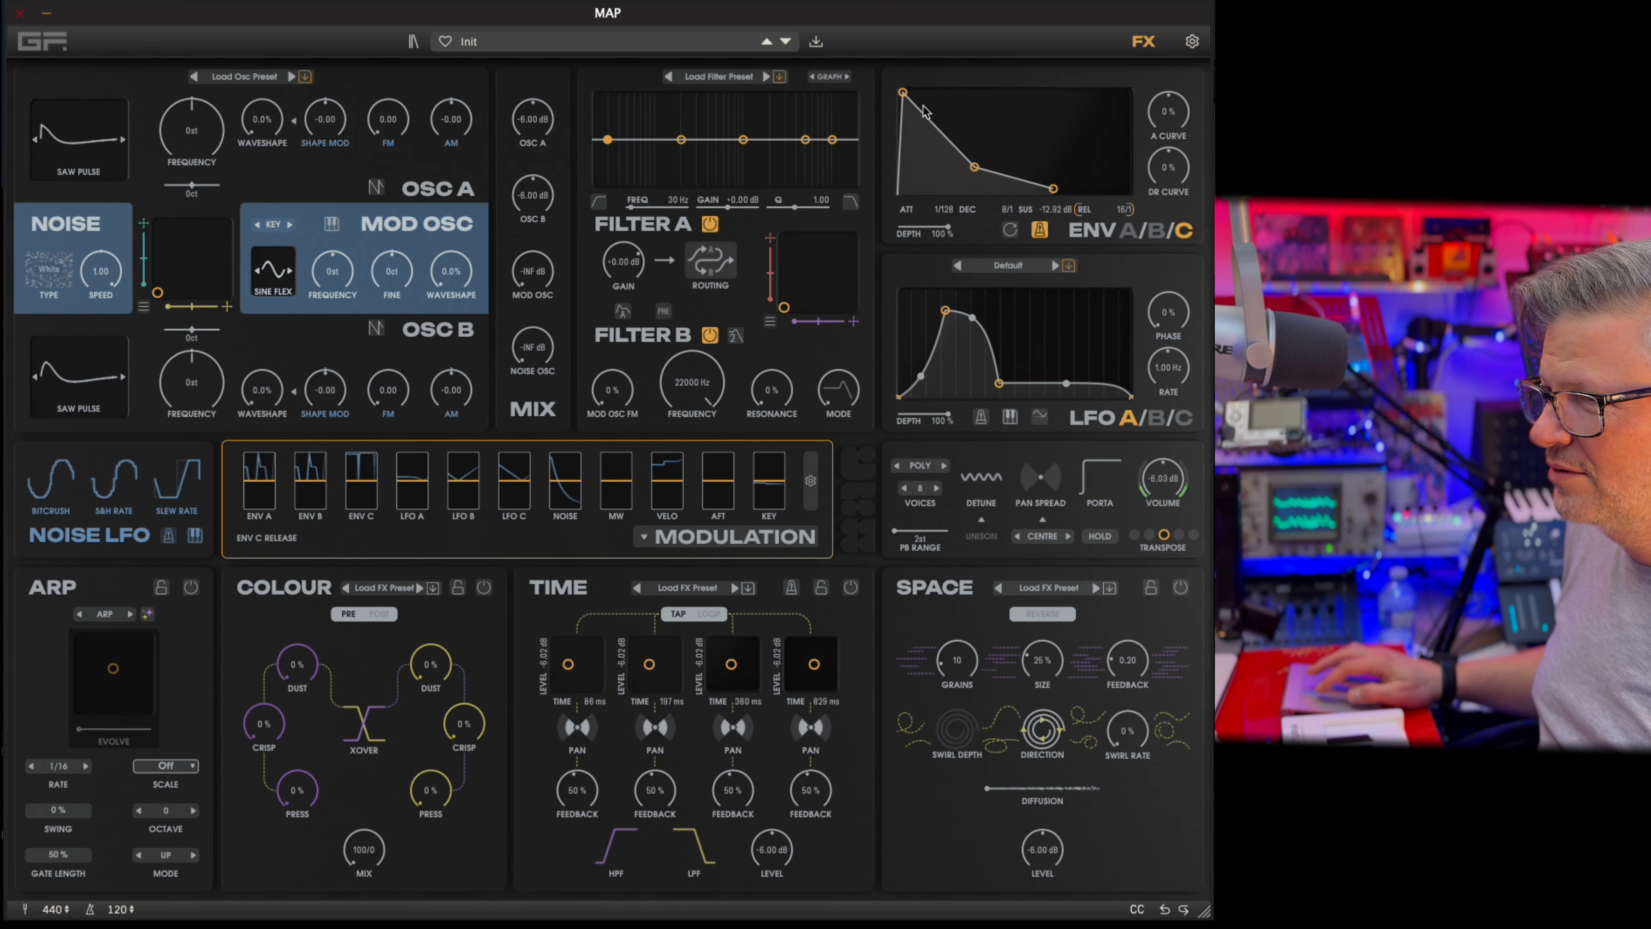
Switch to Envelope A, try a long attack of about 7149 ms and set the attack to 0 ms.
click(1143, 228)
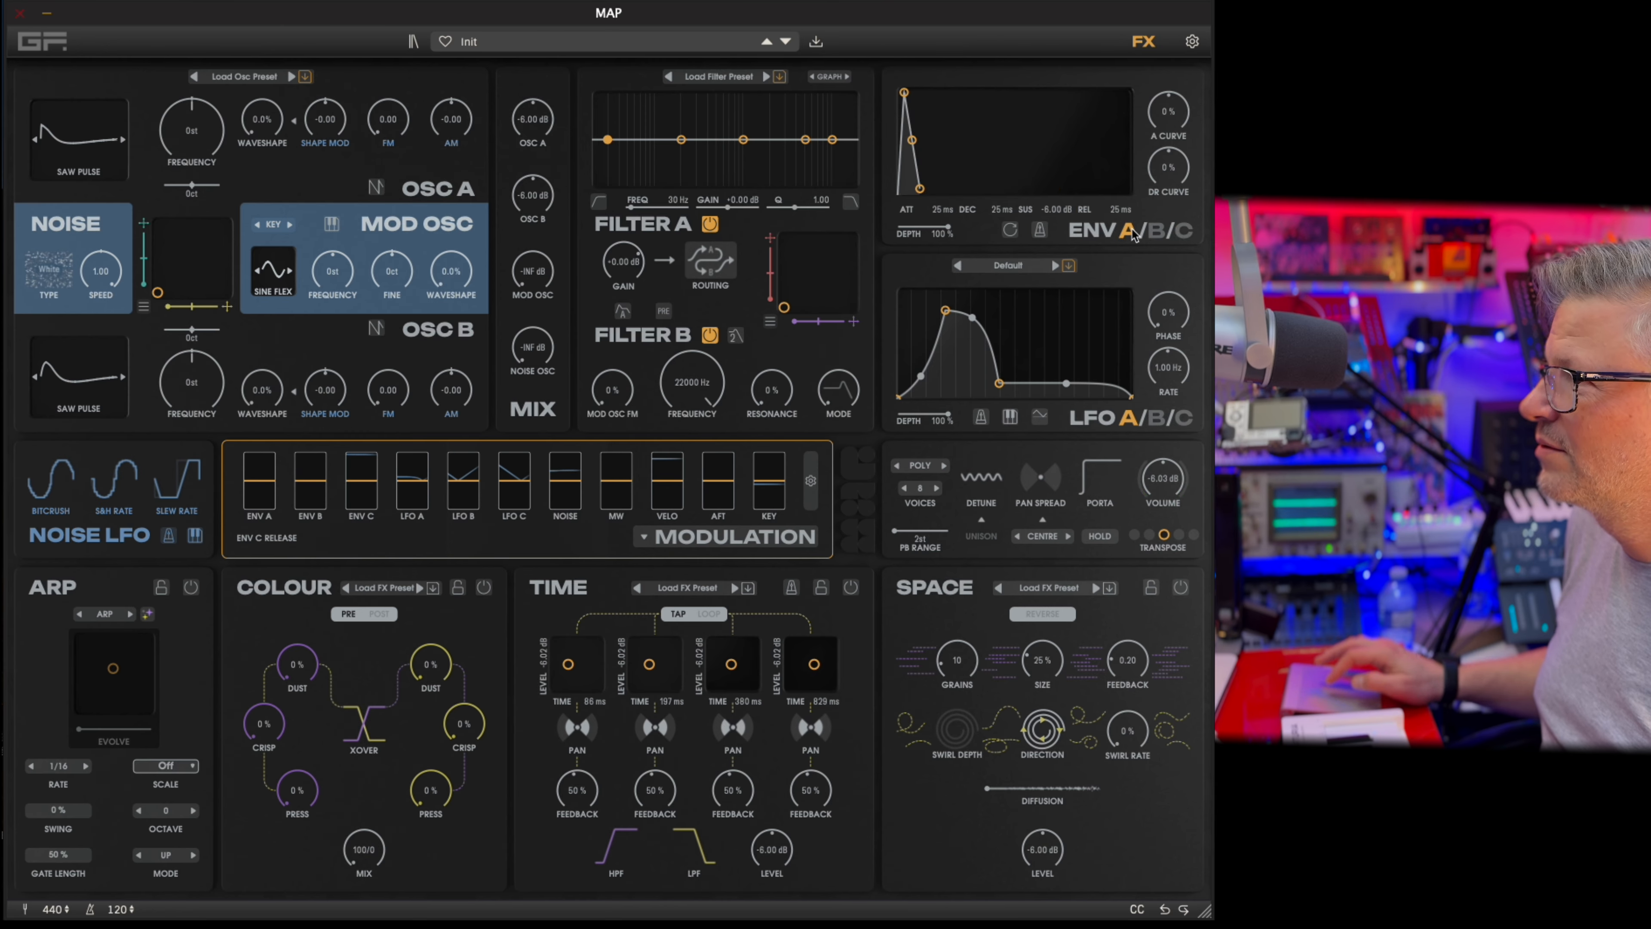
drag(903, 93, 949, 94)
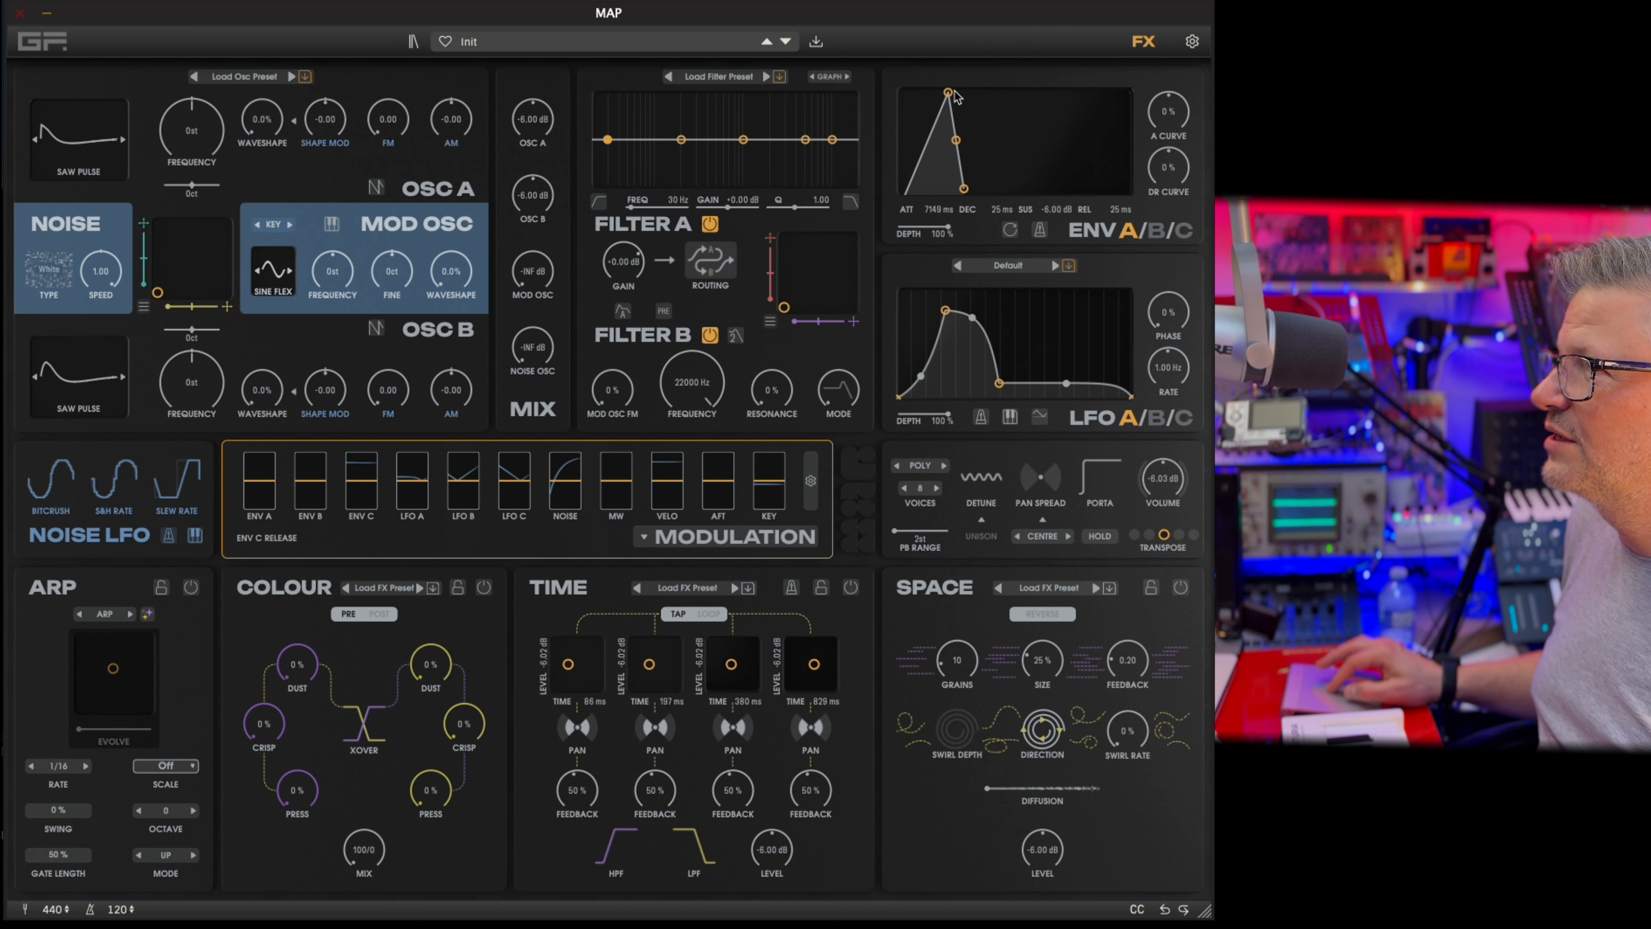
drag(956, 96, 867, 88)
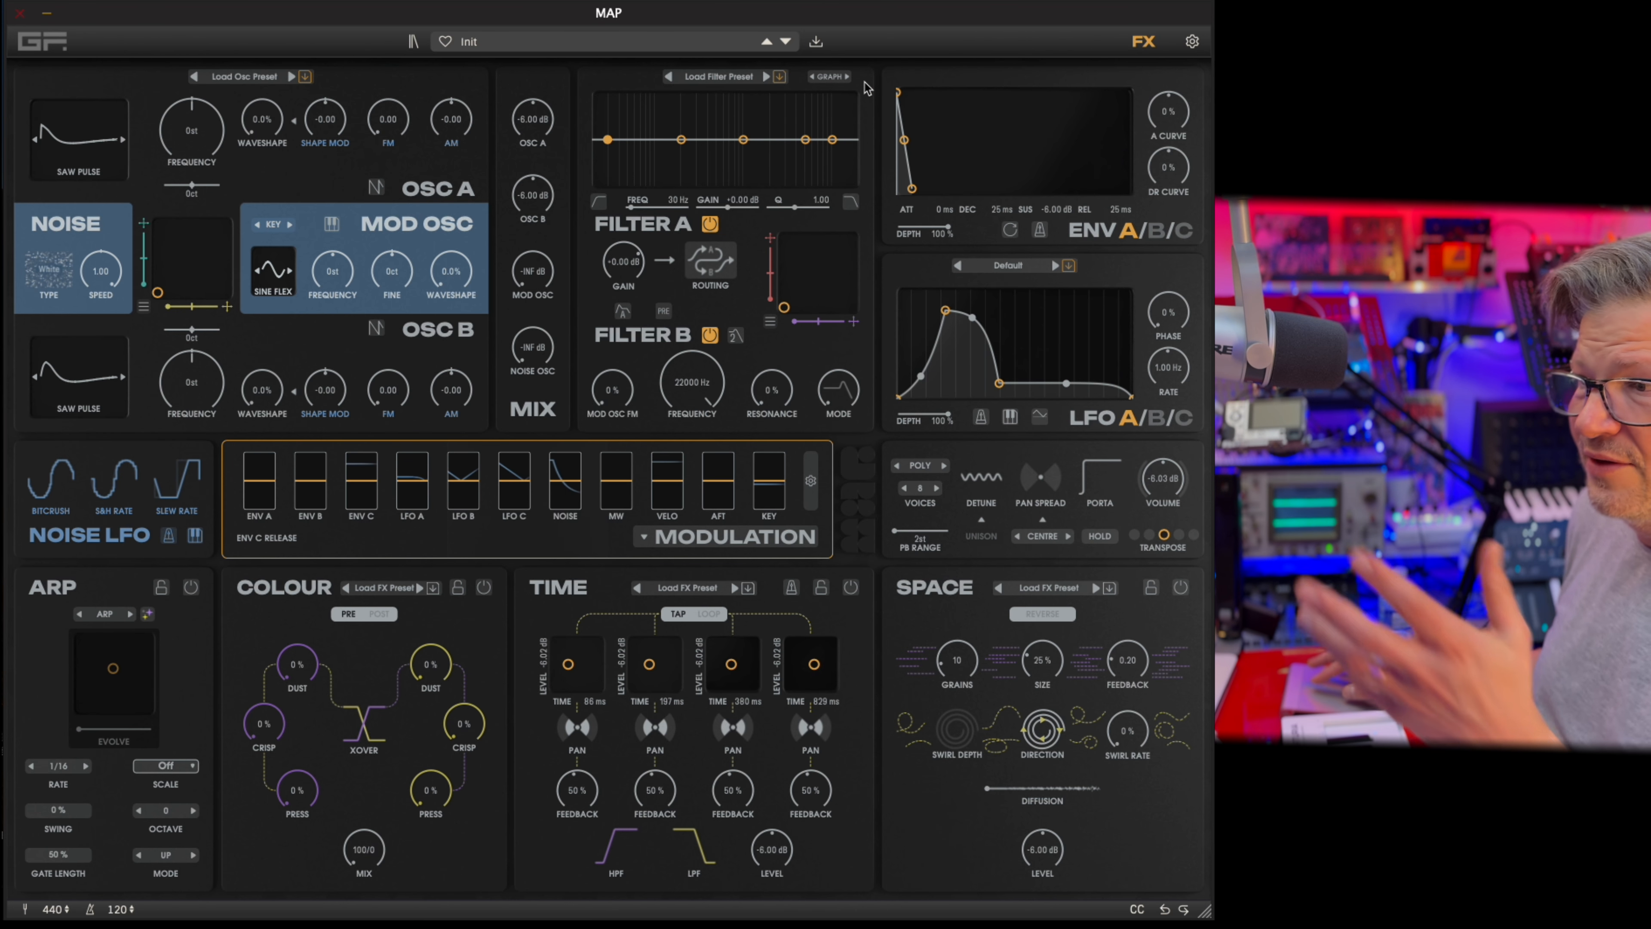
Expand the modulation matrix, route LFO B to Osc B's frequency at about 40.8%, and slow LFO A's rate to 0.20 Hz.
click(656, 530)
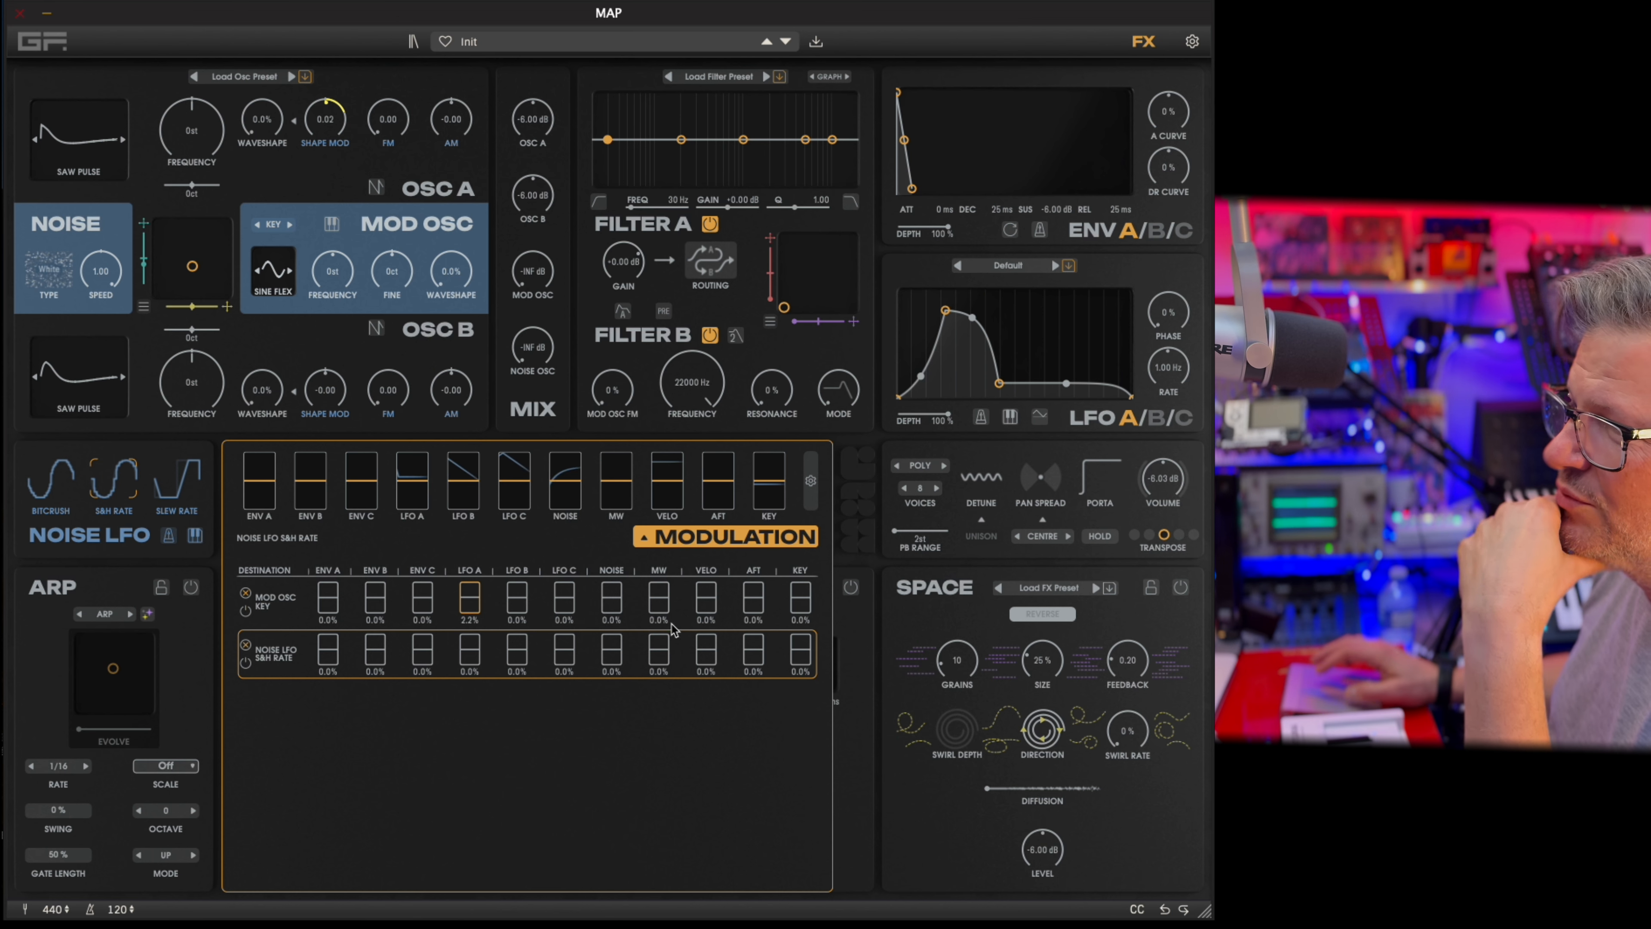
click(192, 383)
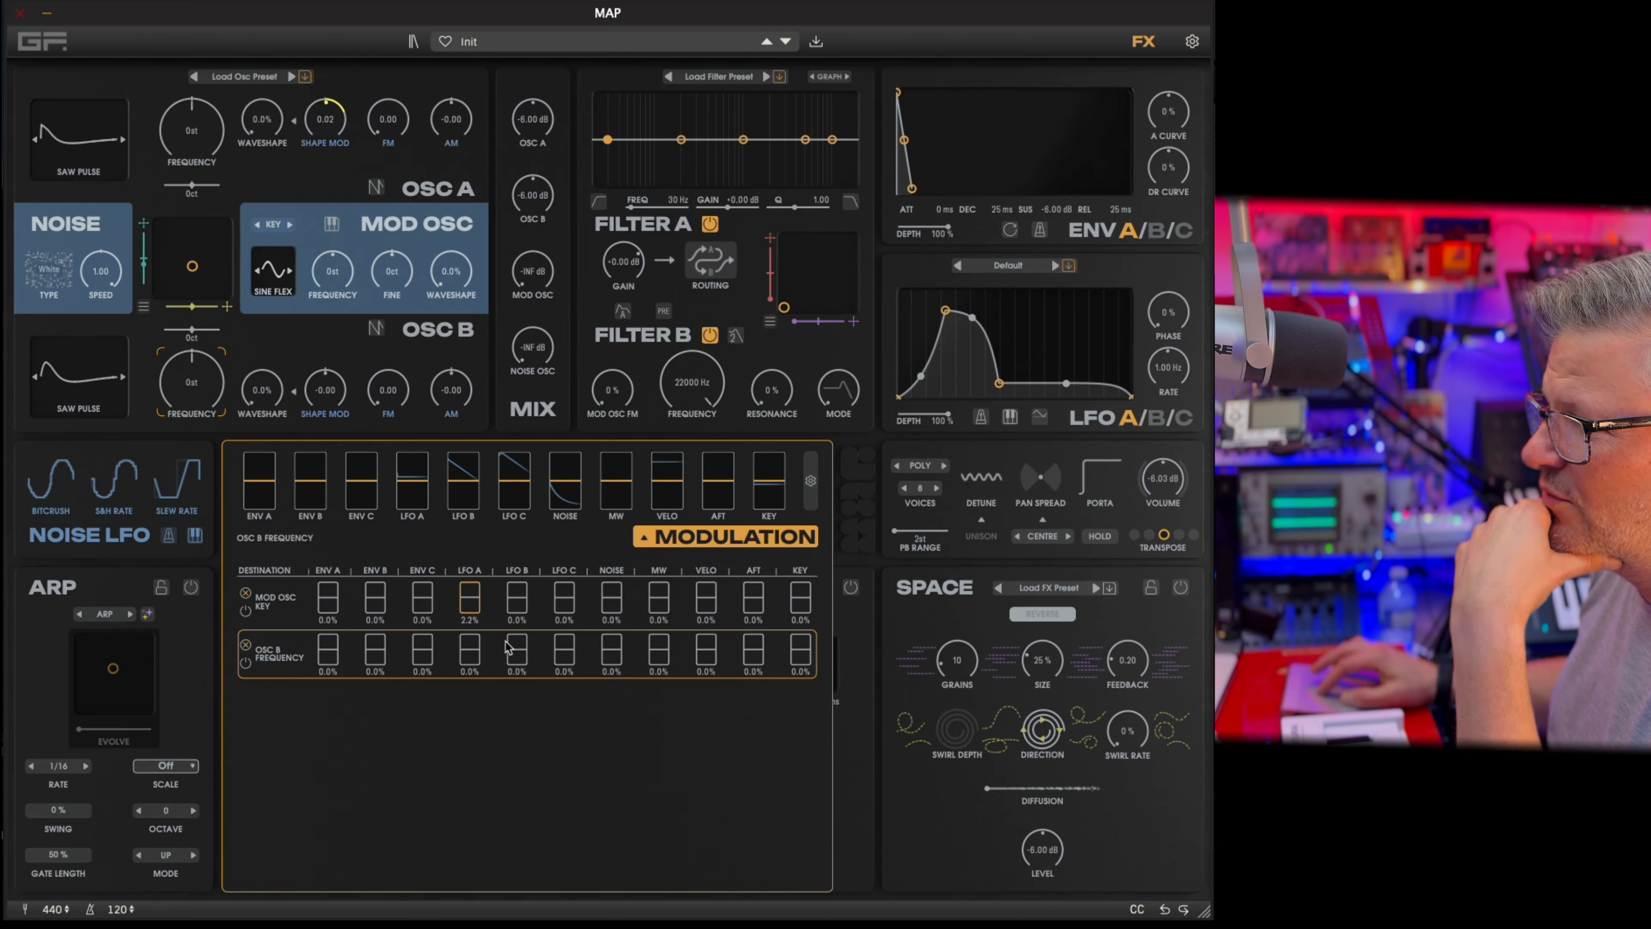
drag(514, 647, 532, 637)
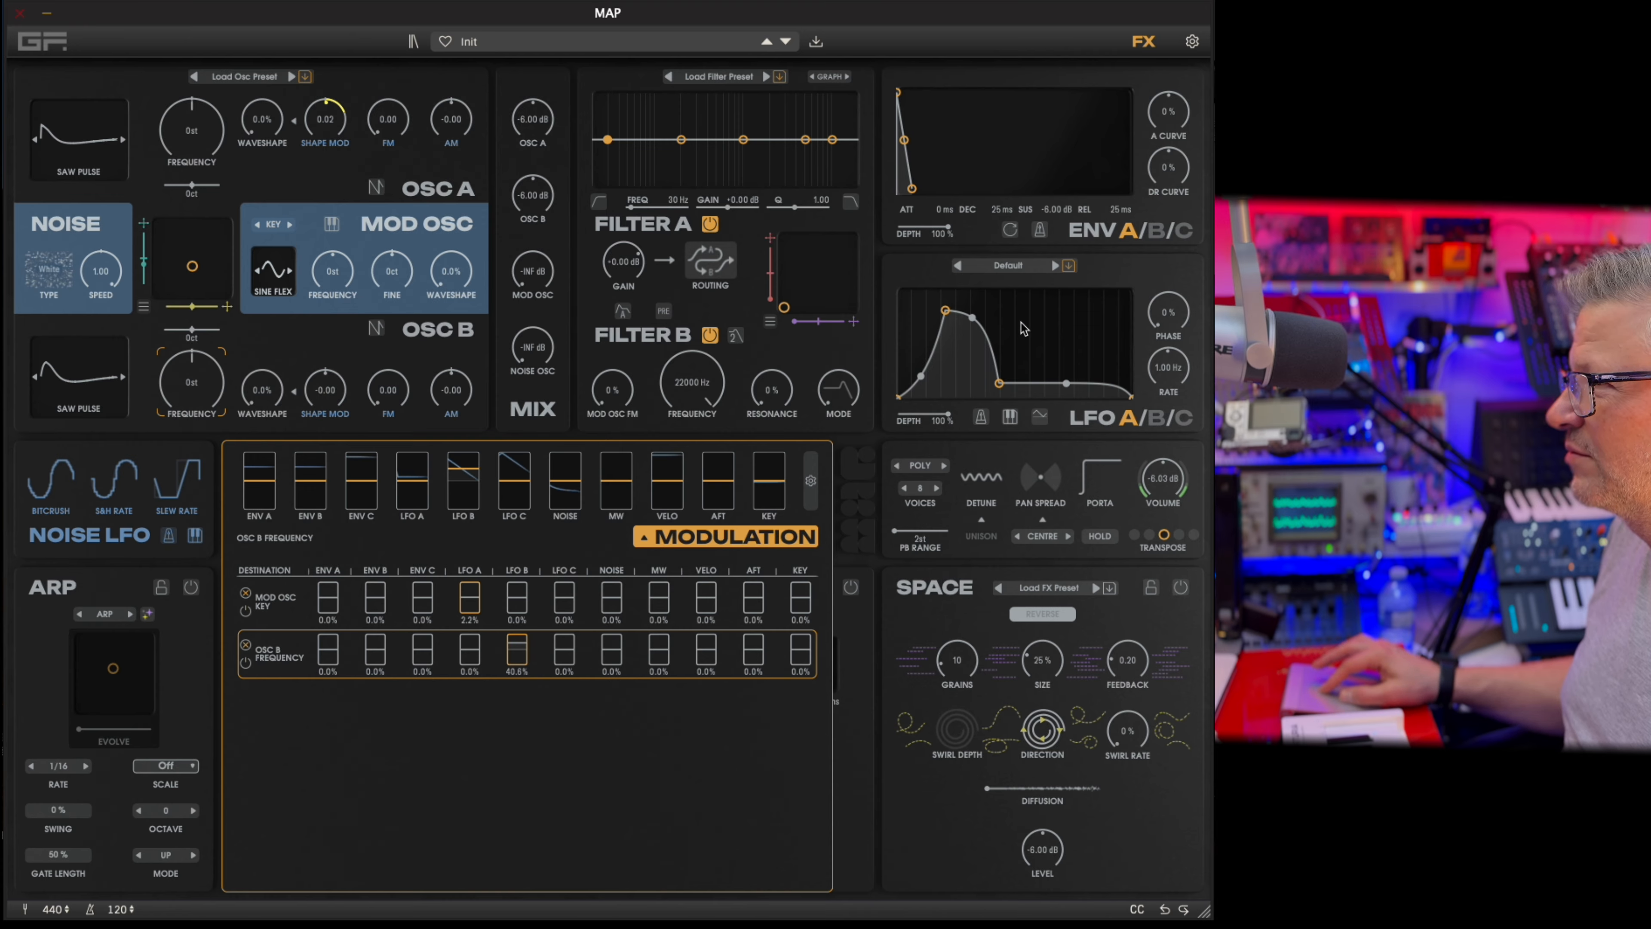
click(1158, 364)
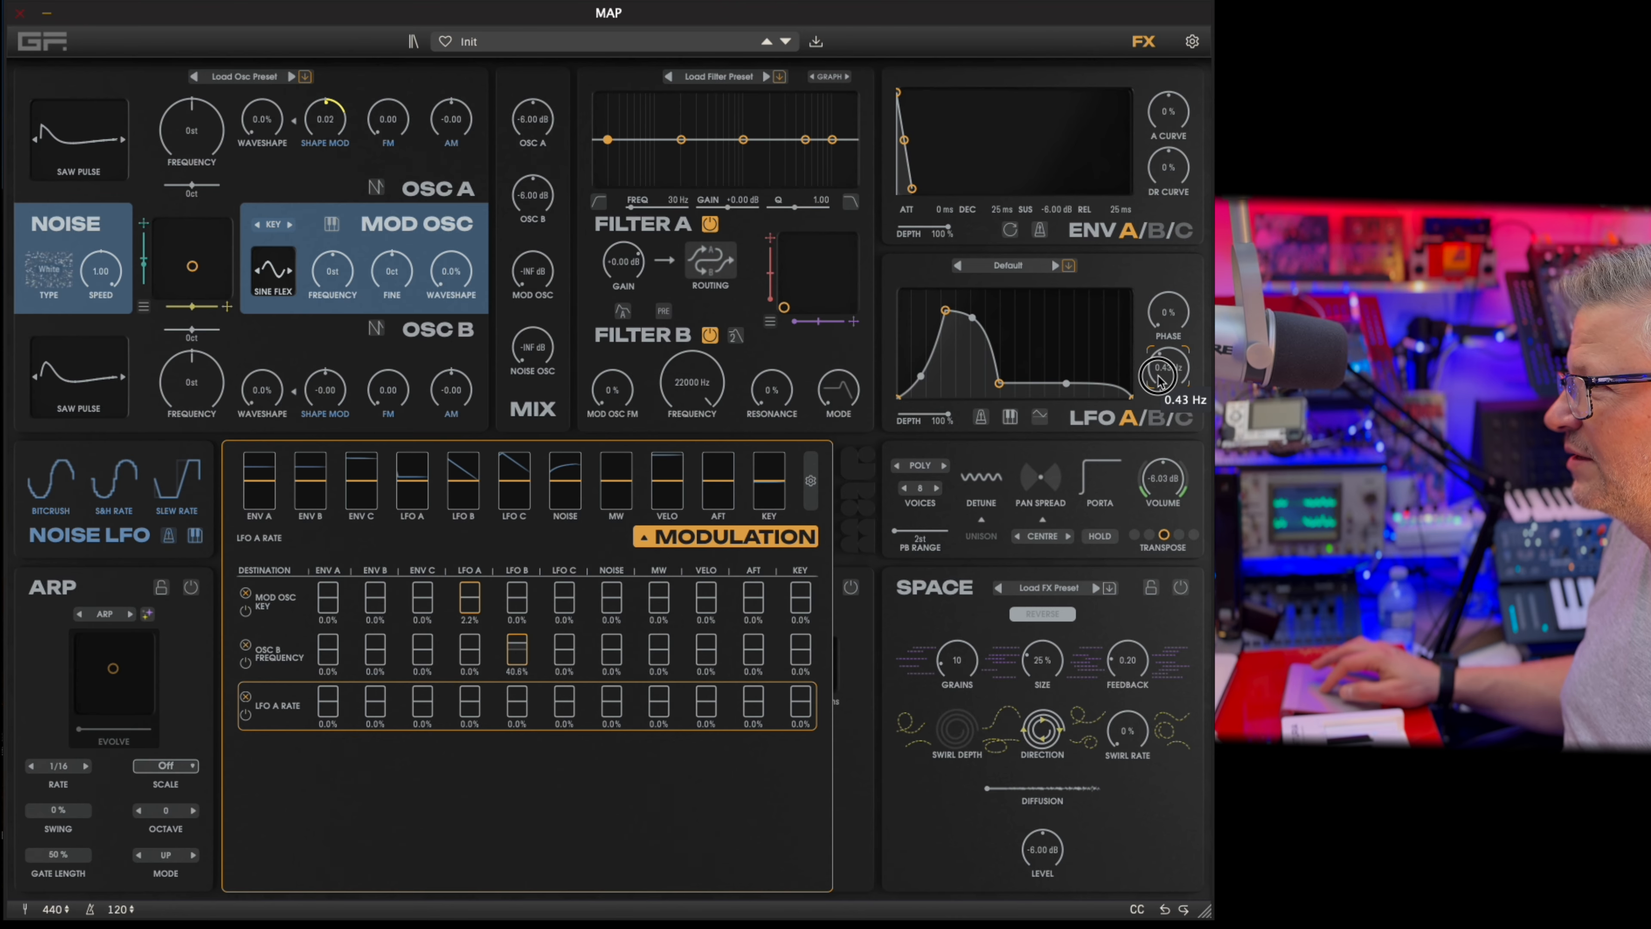
Slow LFO B's rate to 0.08 Hz, shift its waveform peak close to the start, and collapse the modulation matrix.
click(1155, 415)
drag(1163, 351, 1151, 397)
drag(1014, 296, 1002, 320)
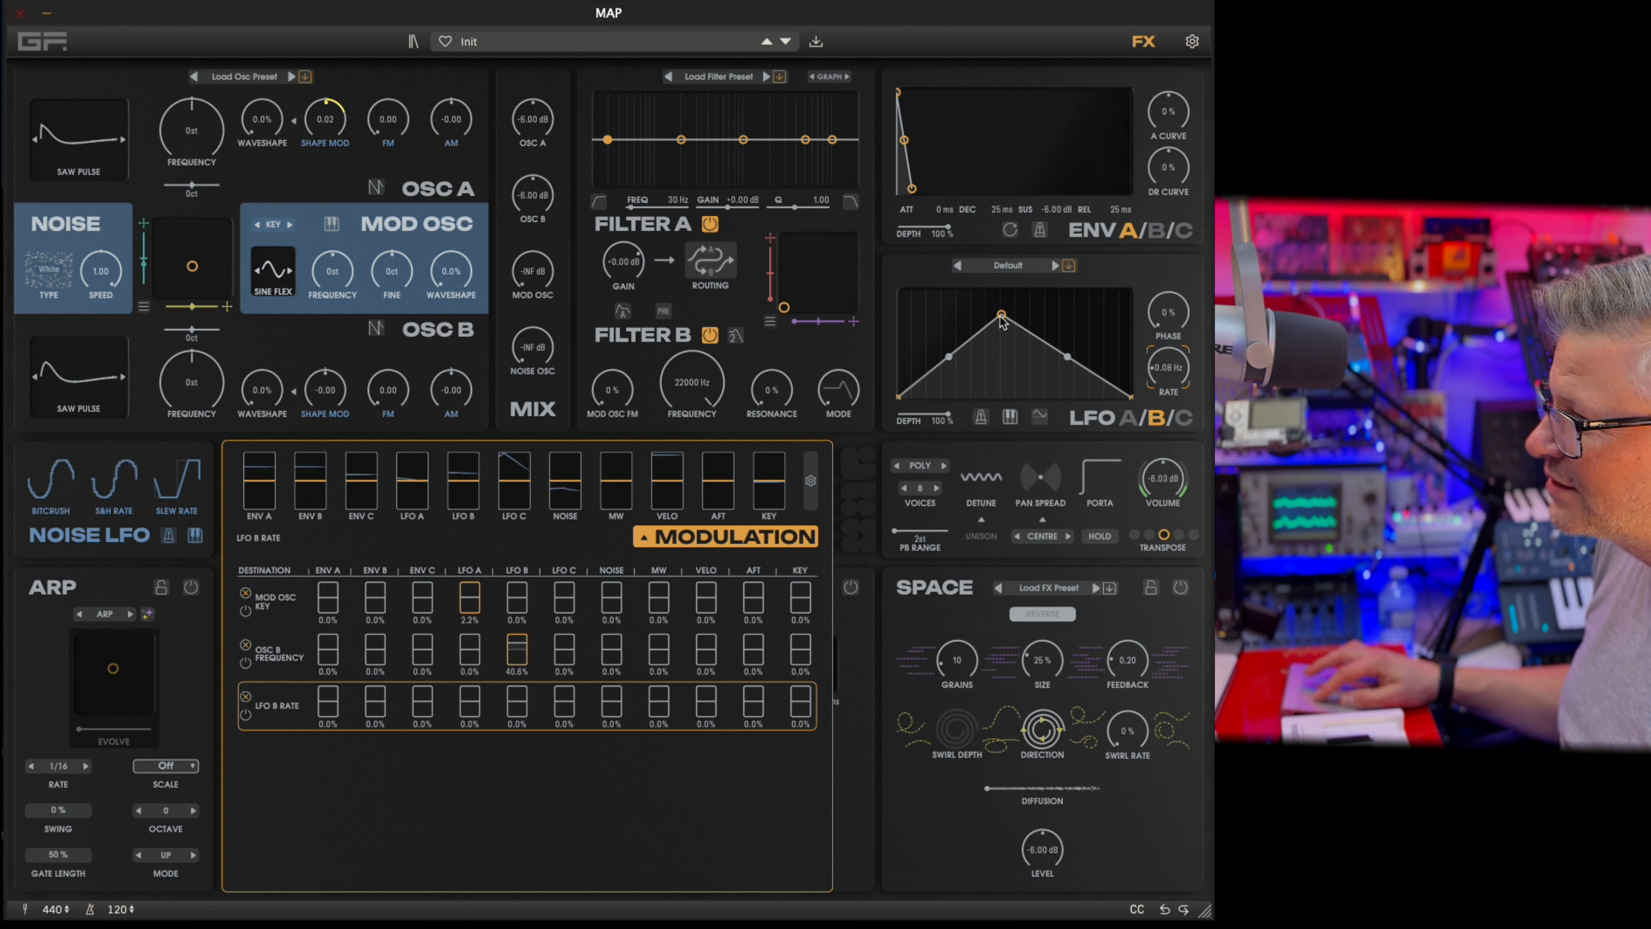
drag(1001, 319, 913, 318)
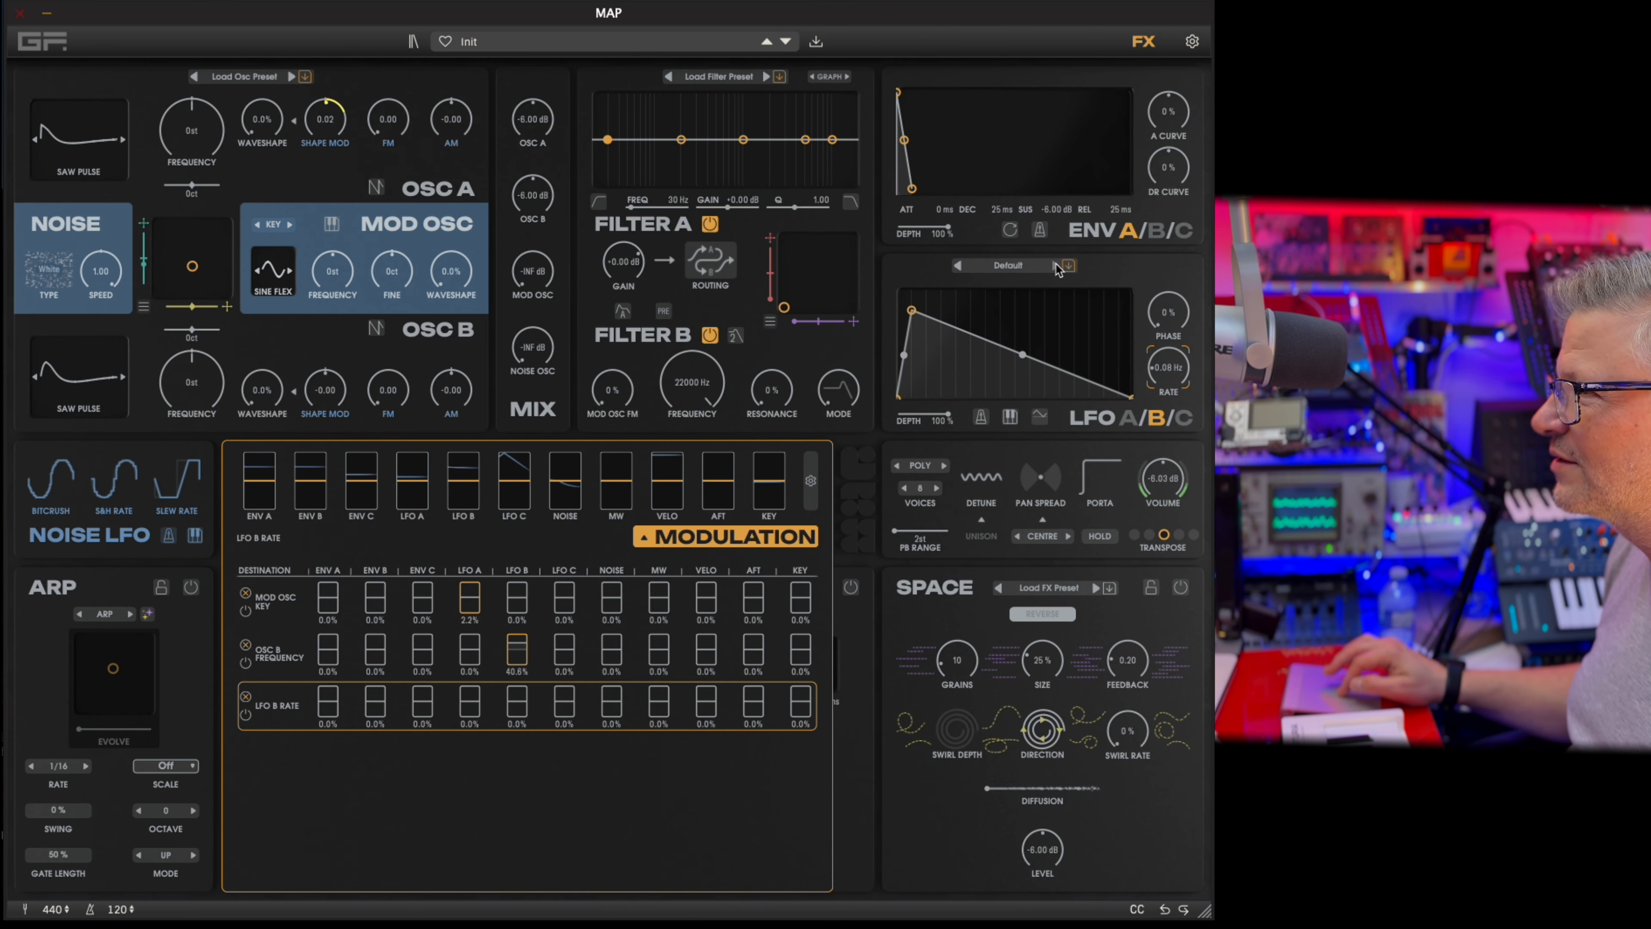
click(793, 541)
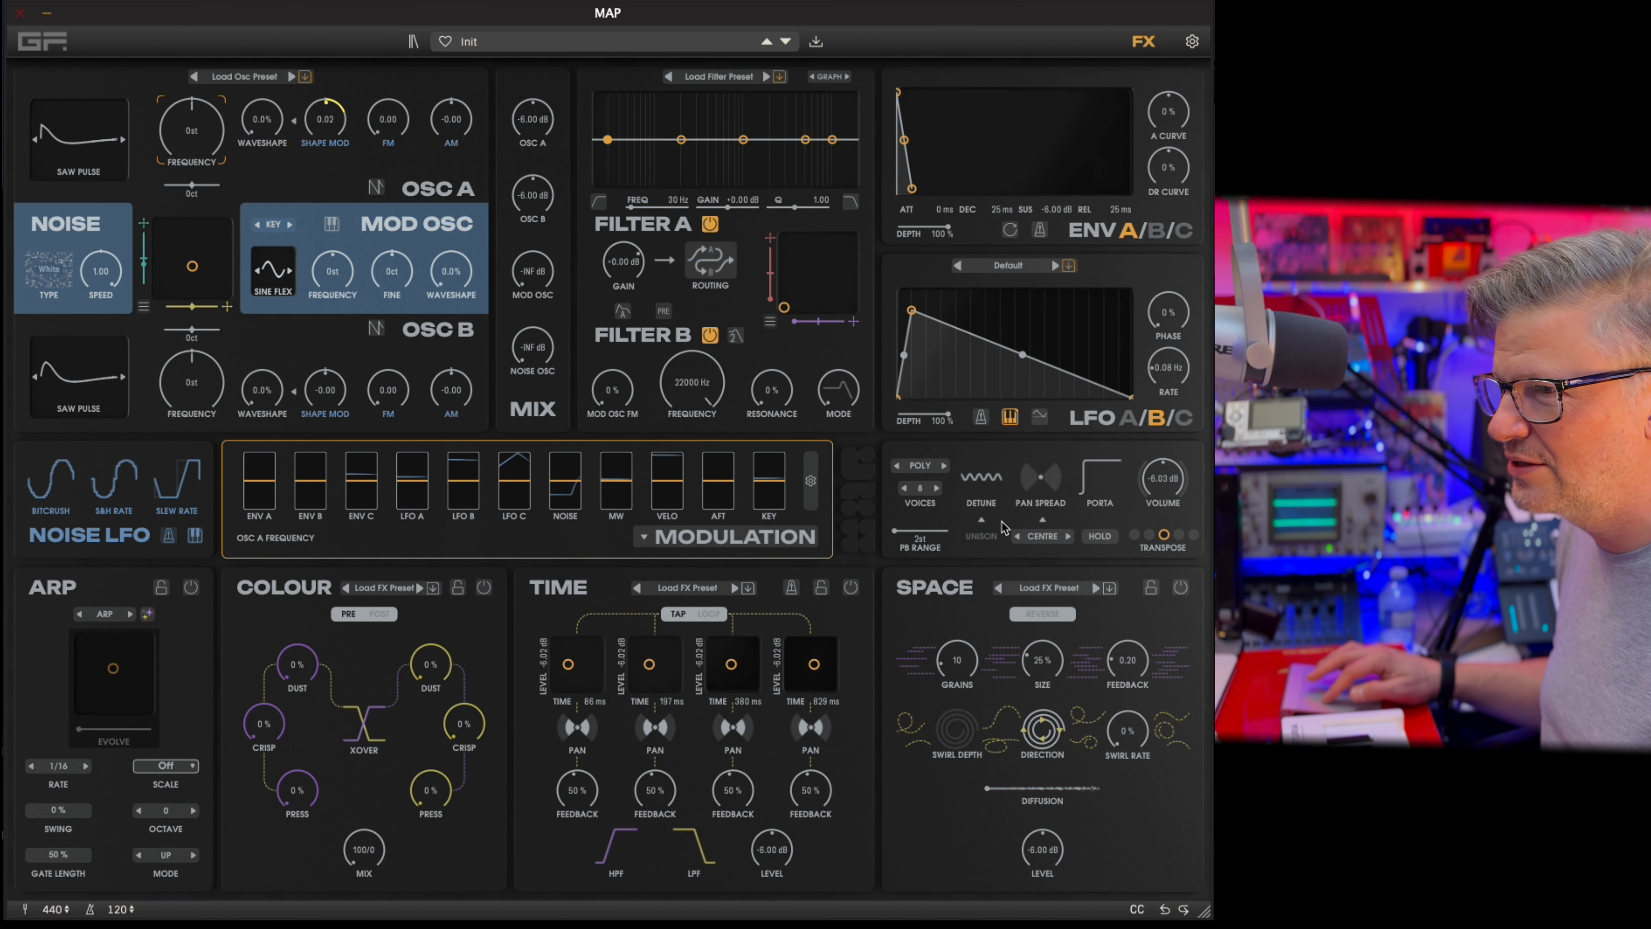
Try the Shifting Triangles oscillator preset with Osc B's waveshape at 73.7% and the Mod Osc frequency at 0.19 Hz.
click(260, 80)
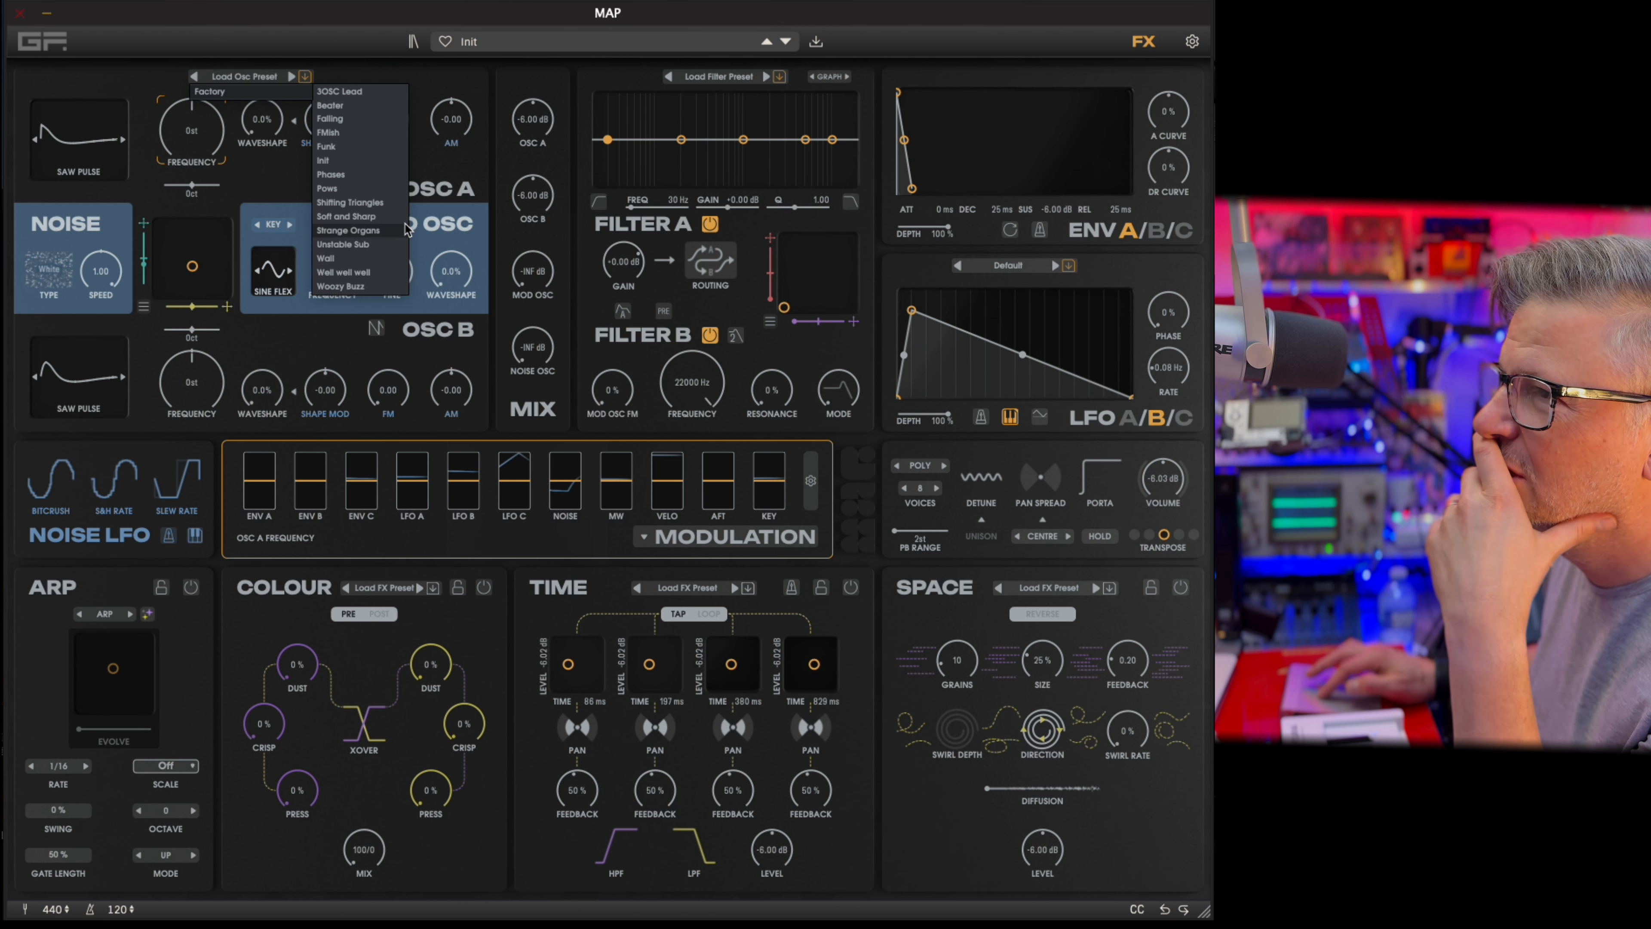
click(363, 204)
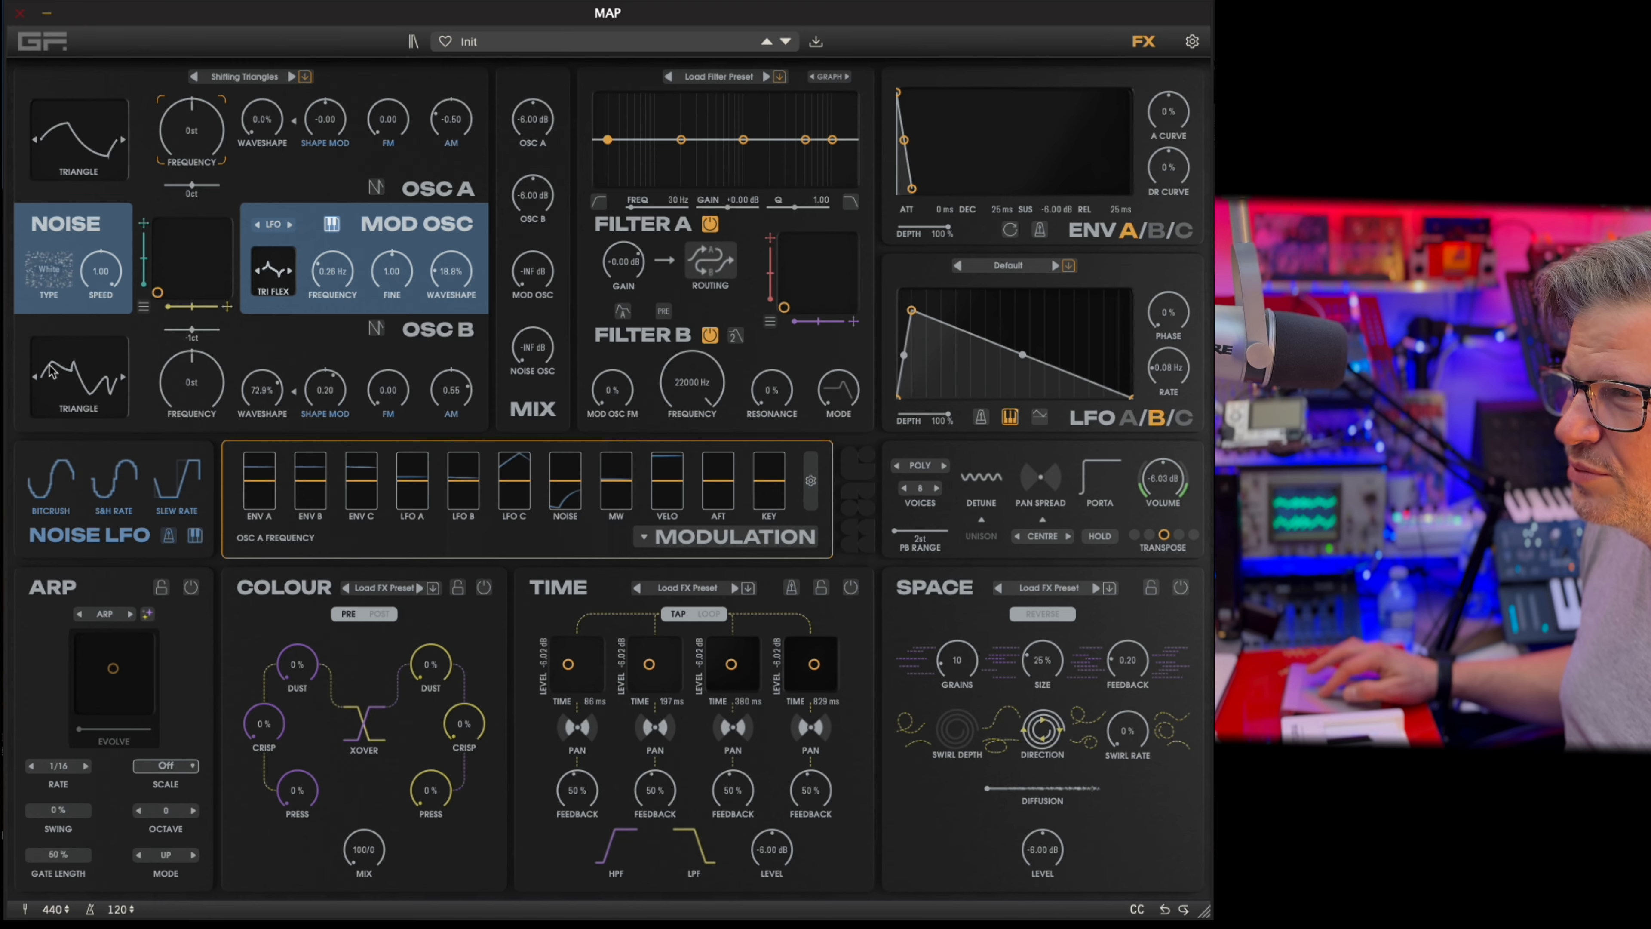
drag(278, 402, 351, 411)
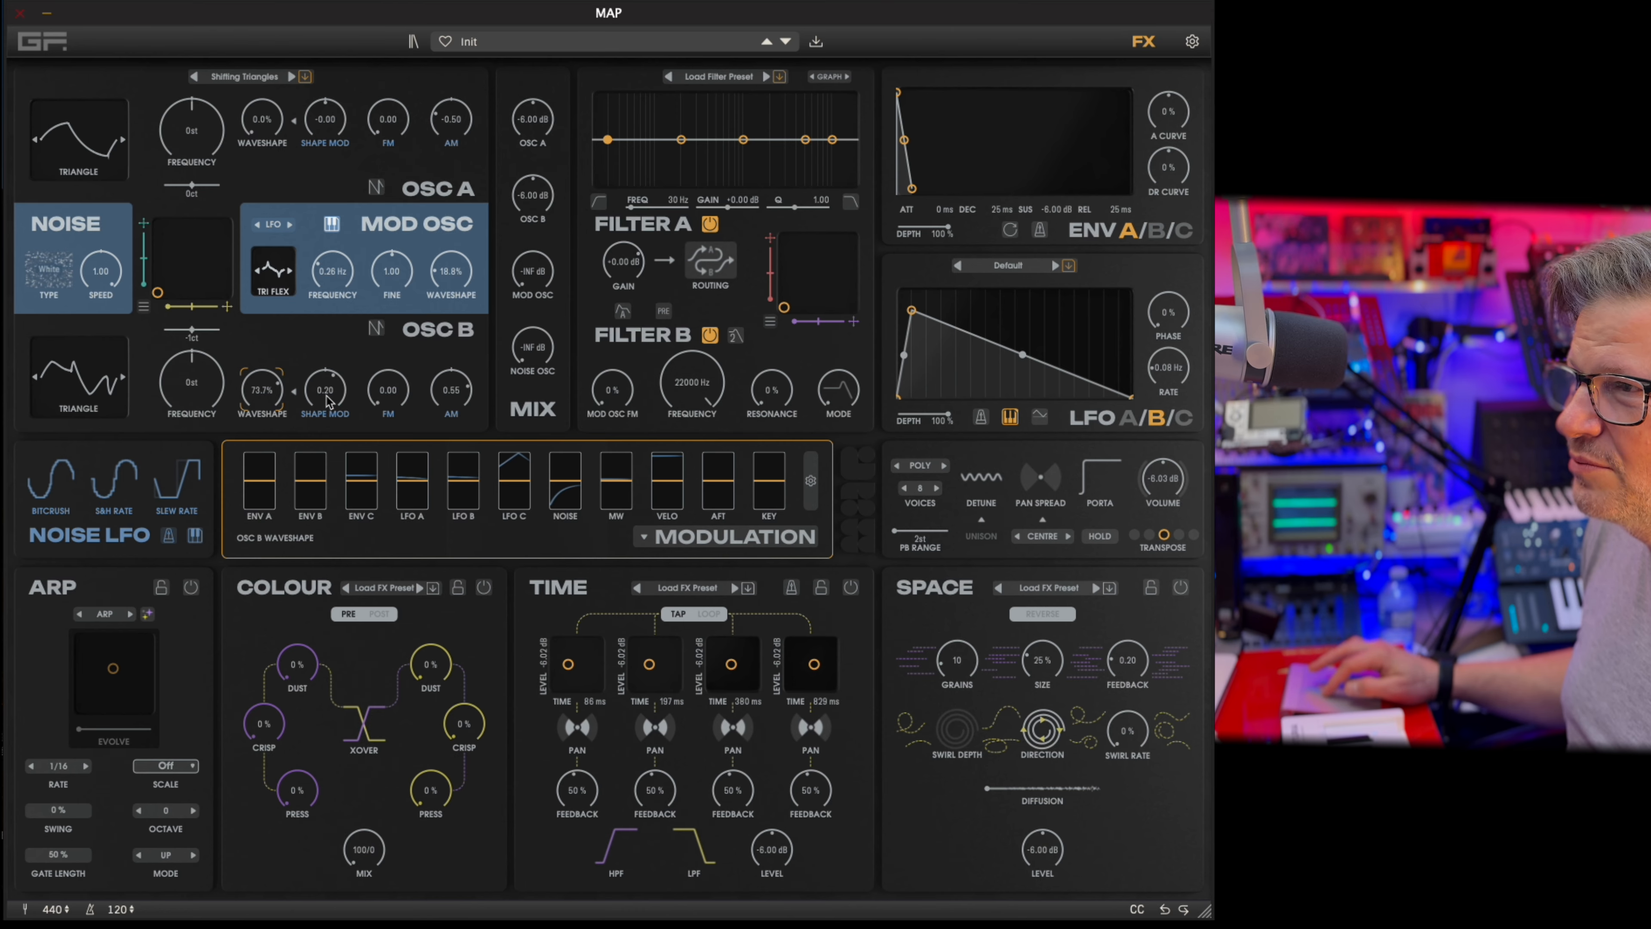
click(327, 398)
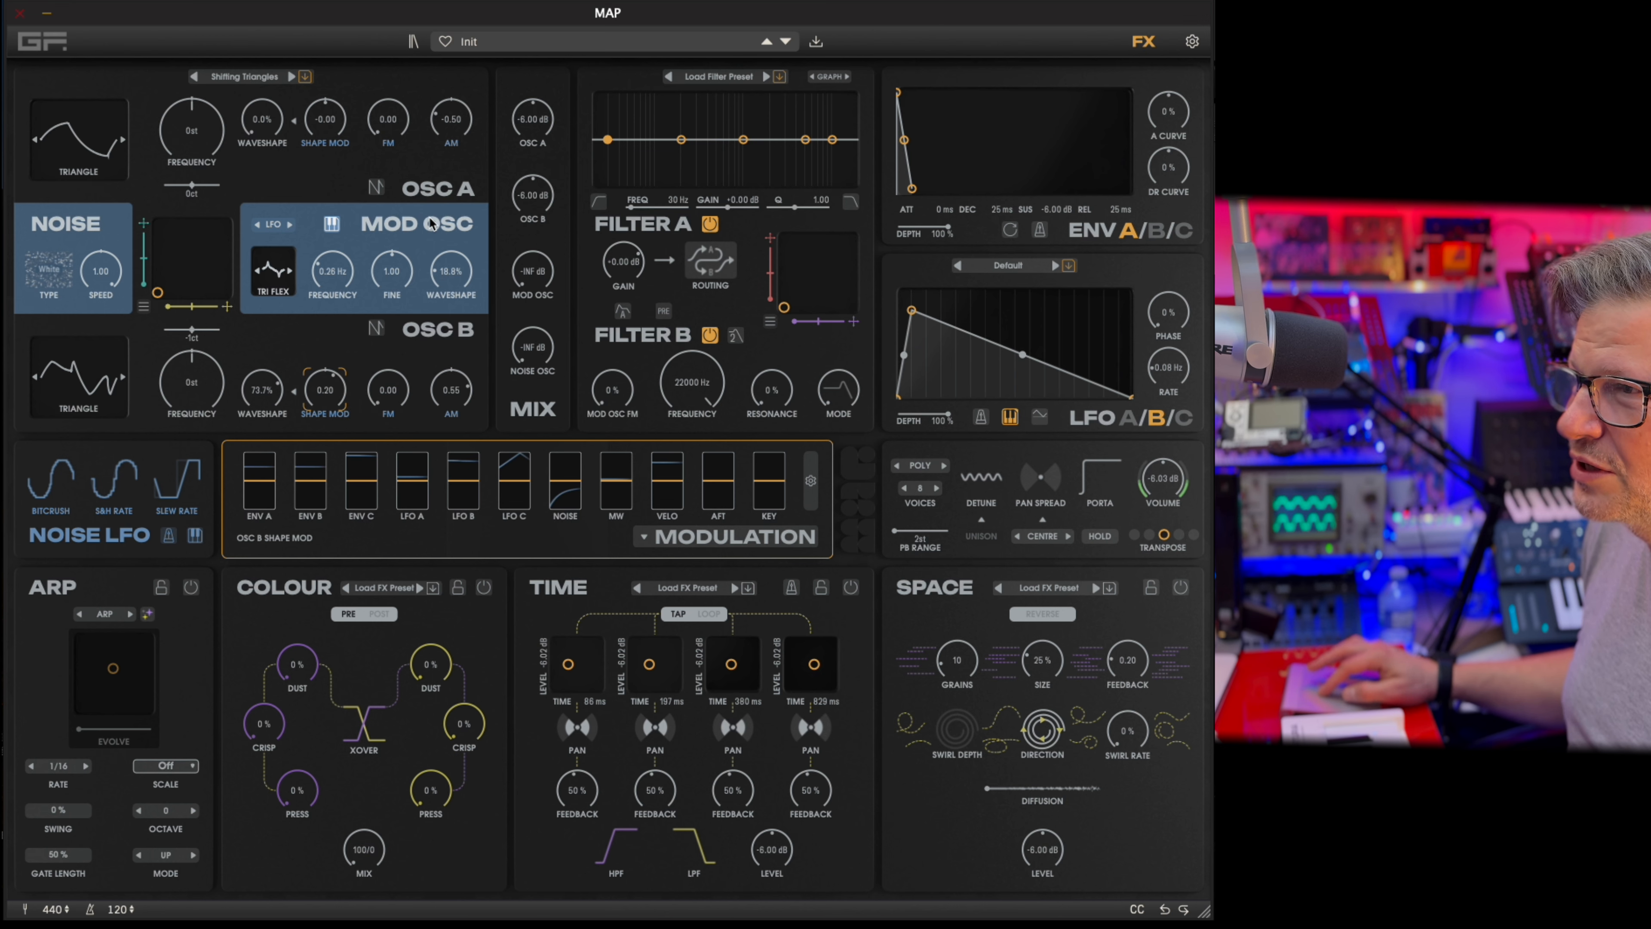
mouse_move(332, 271)
mouse_down()
mouse_move(351, 192)
mouse_move(343, 281)
mouse_up()
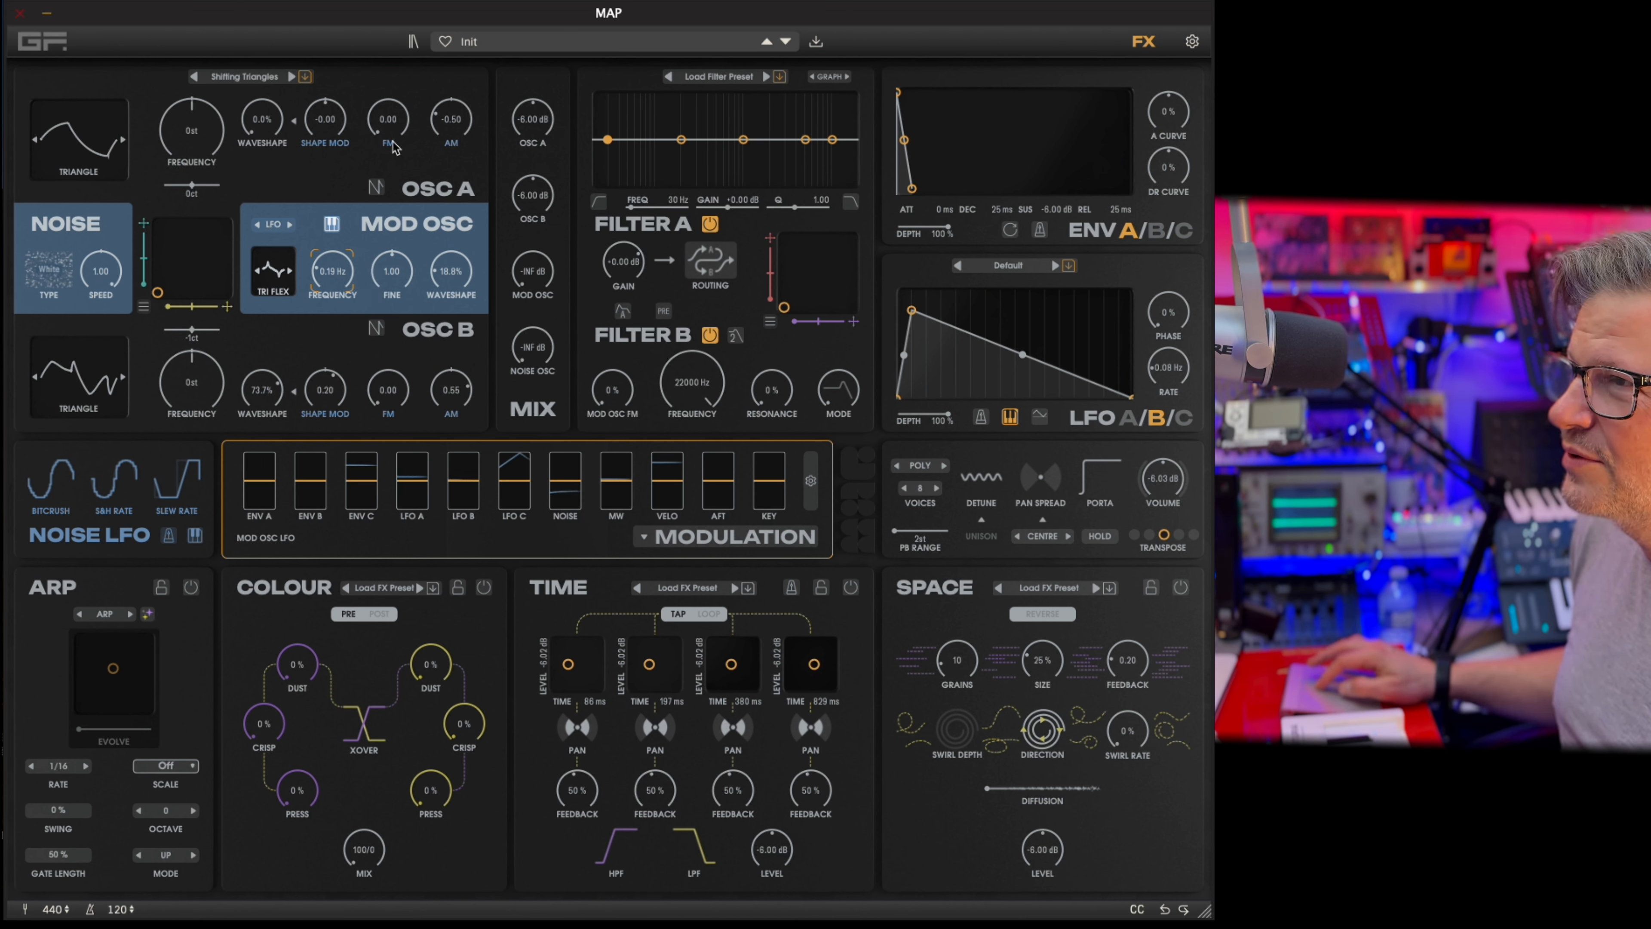
drag(390, 116, 396, 57)
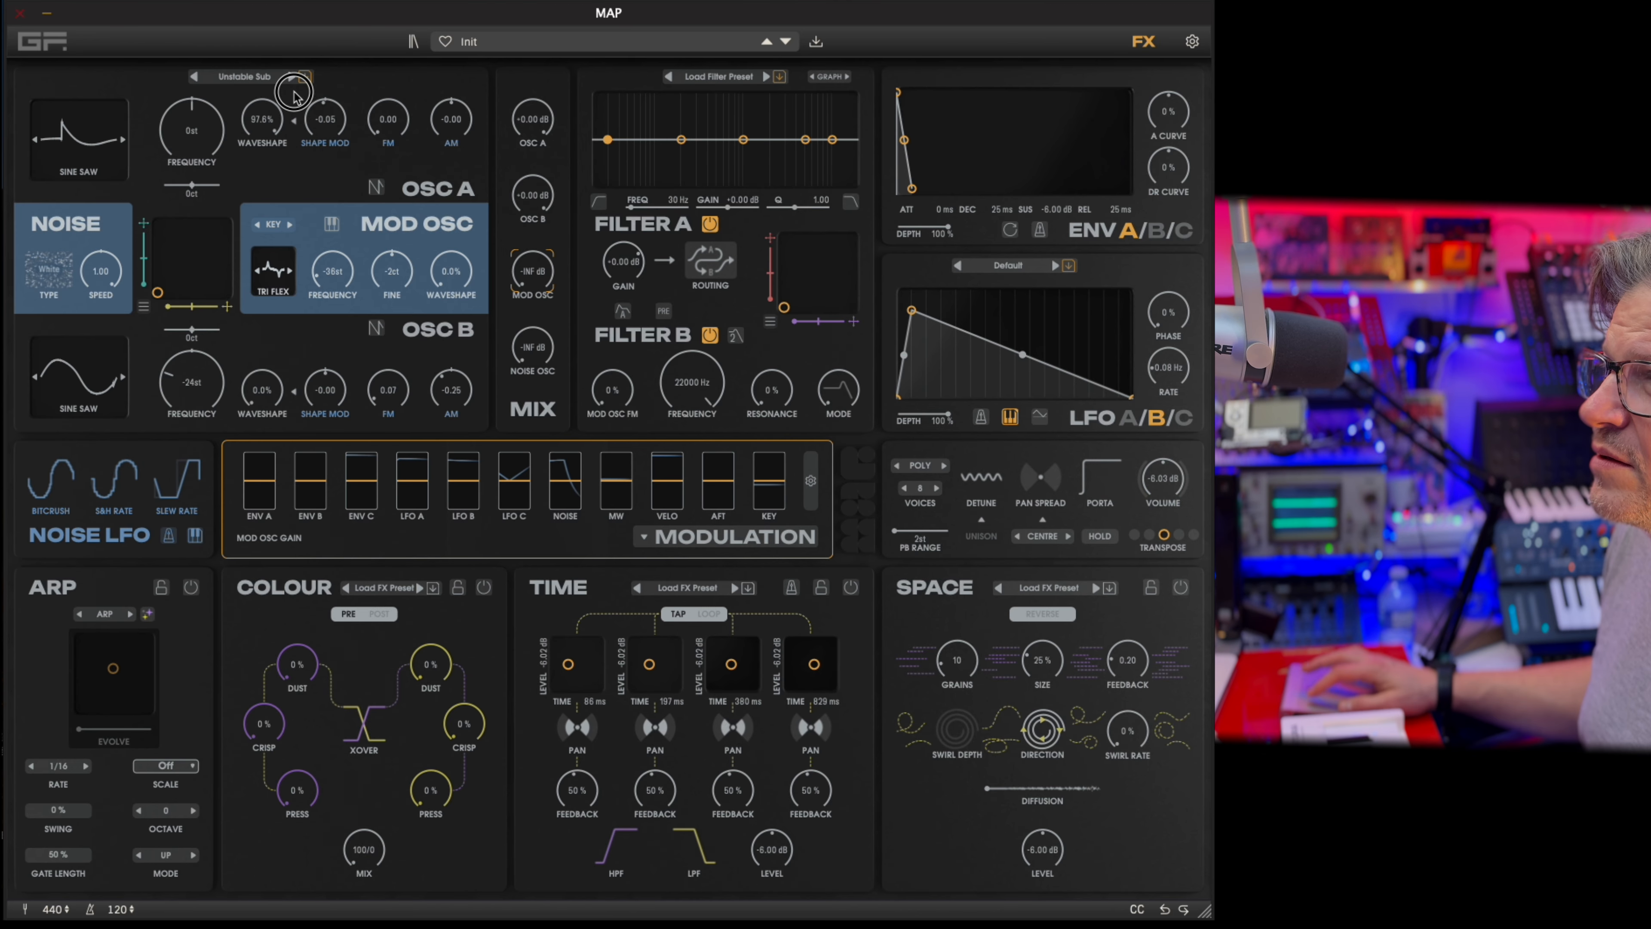
Load the Well well well oscillator preset and set the Mod Osc frequency to 6.1 Hz with its keyboard option off.
click(292, 77)
click(292, 77)
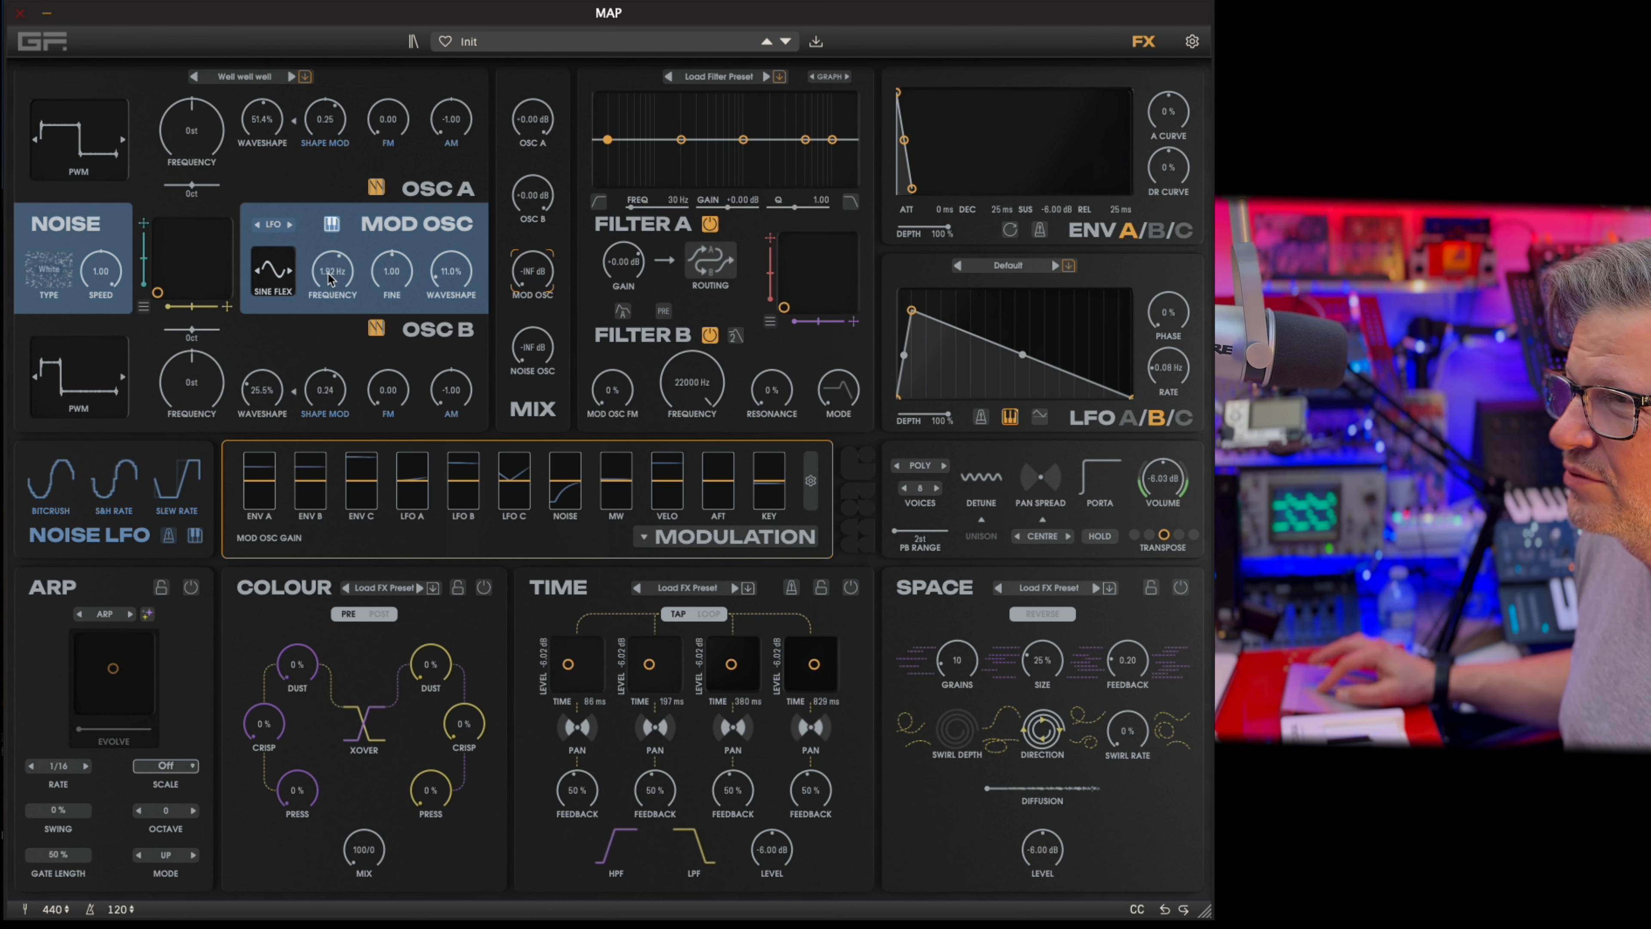
drag(329, 278, 332, 303)
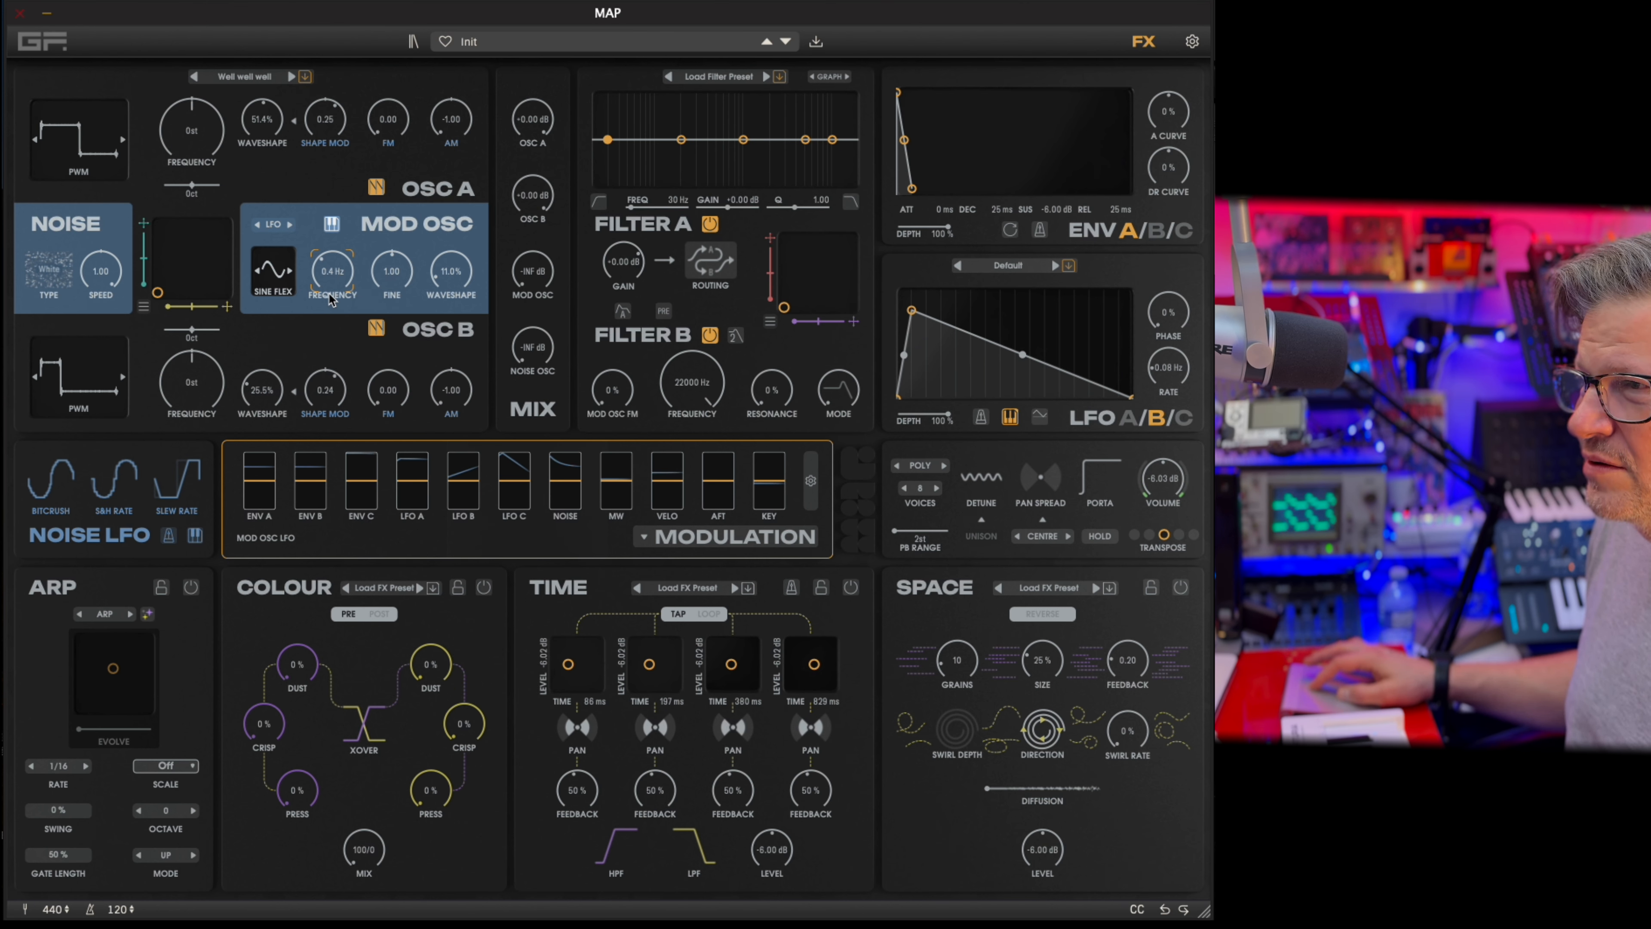
drag(331, 299, 337, 185)
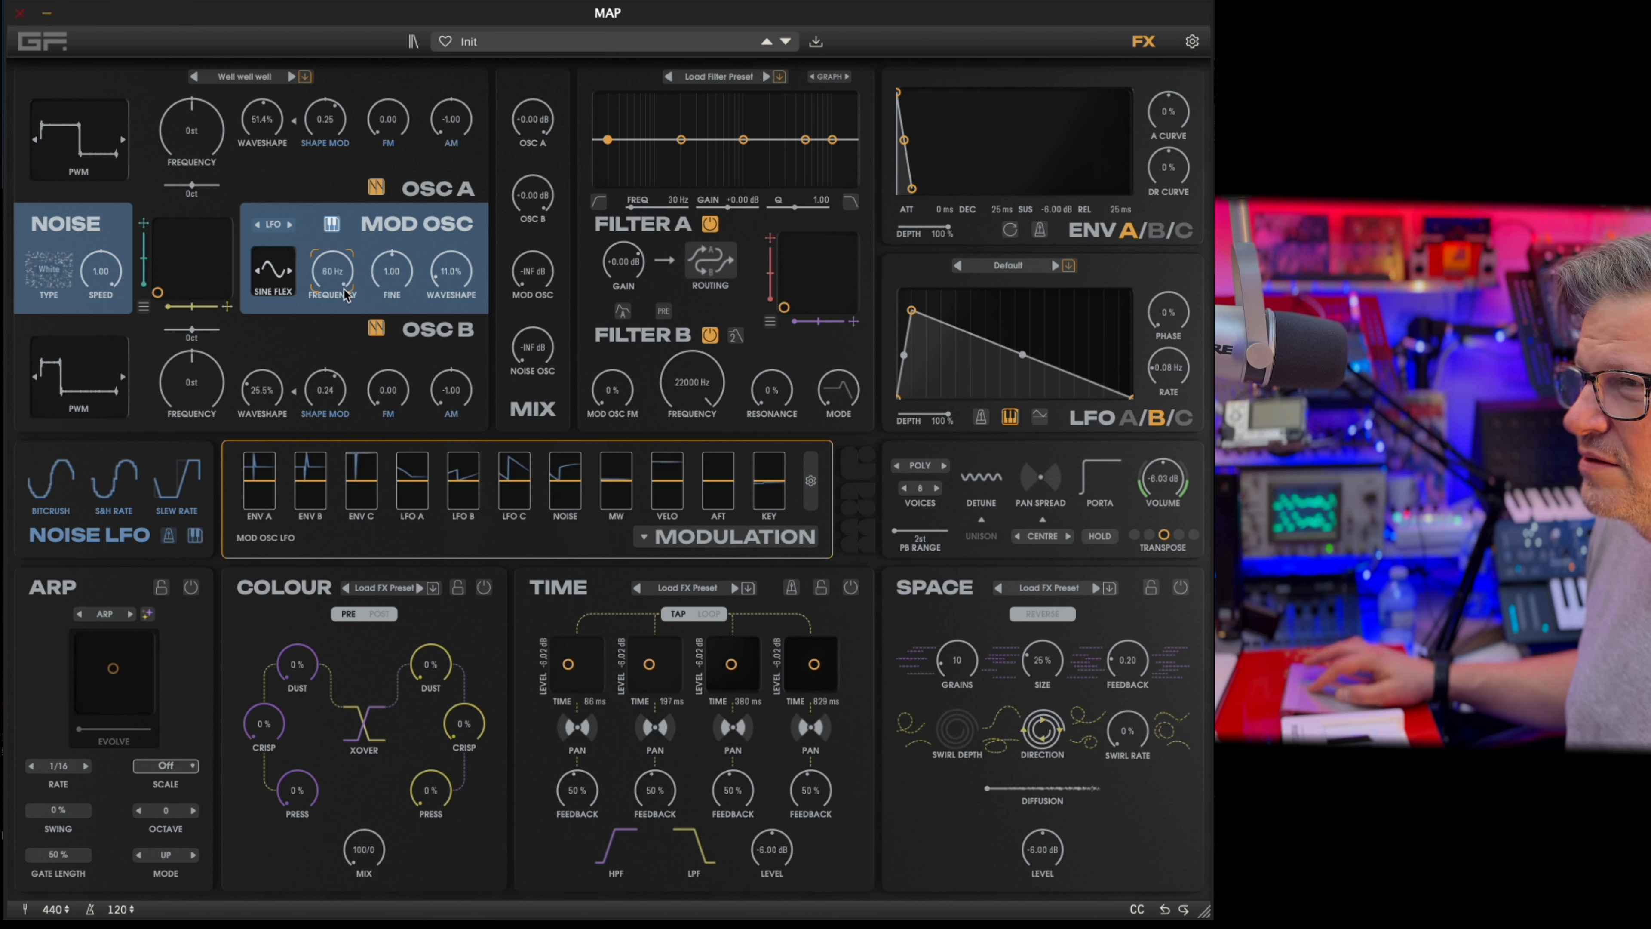
drag(347, 294, 341, 306)
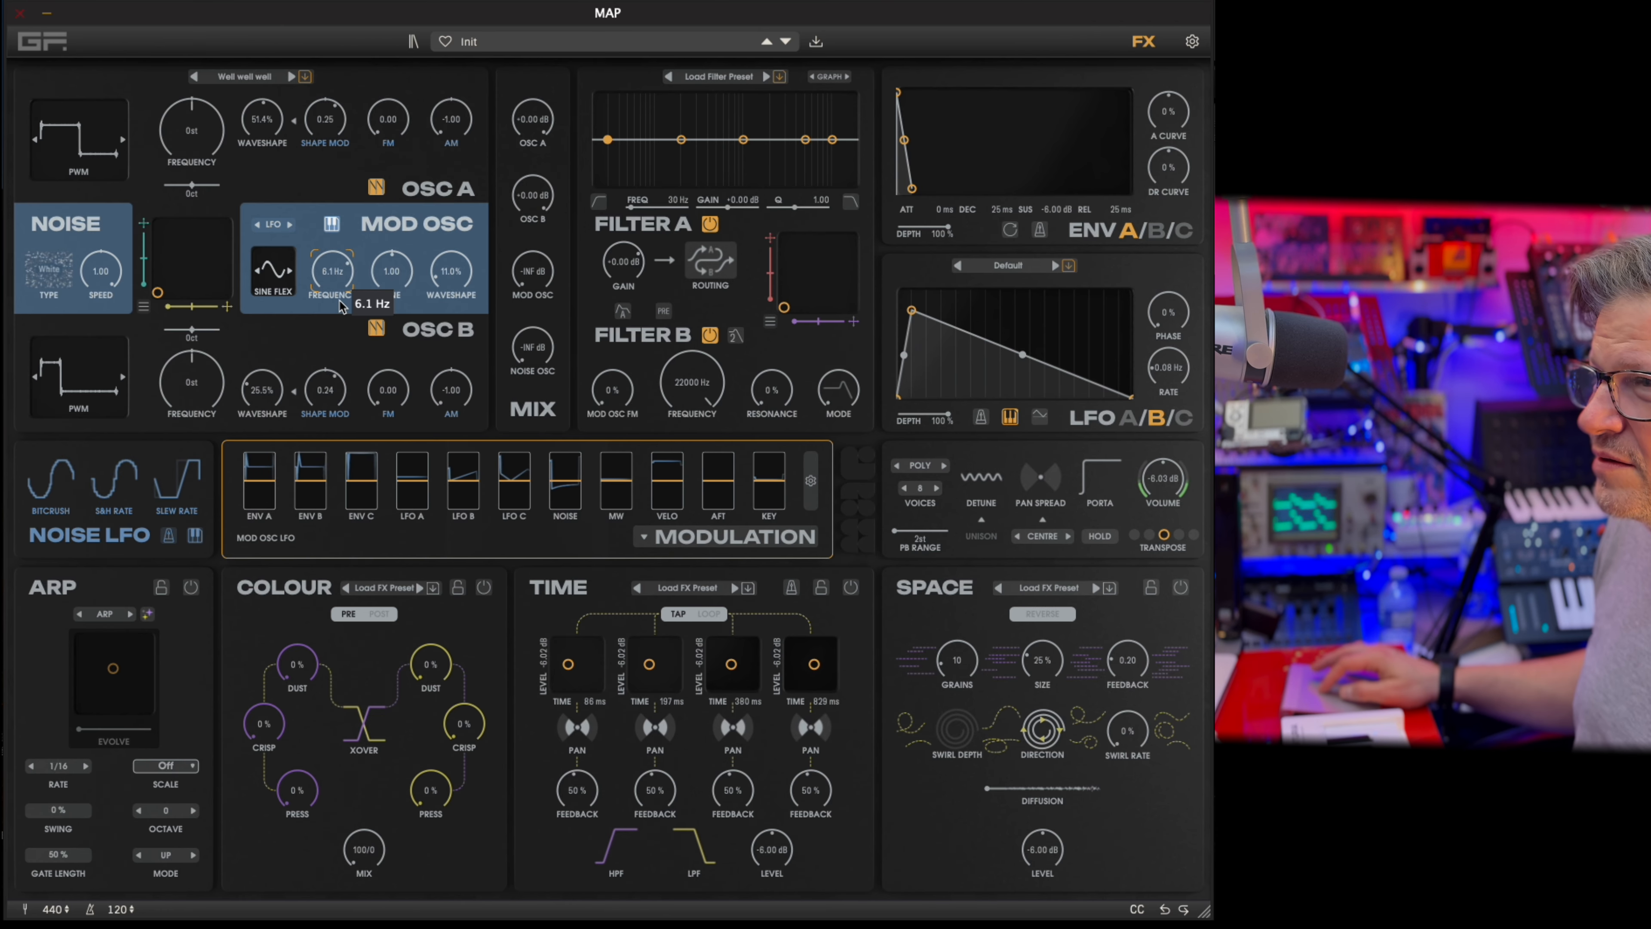
click(329, 231)
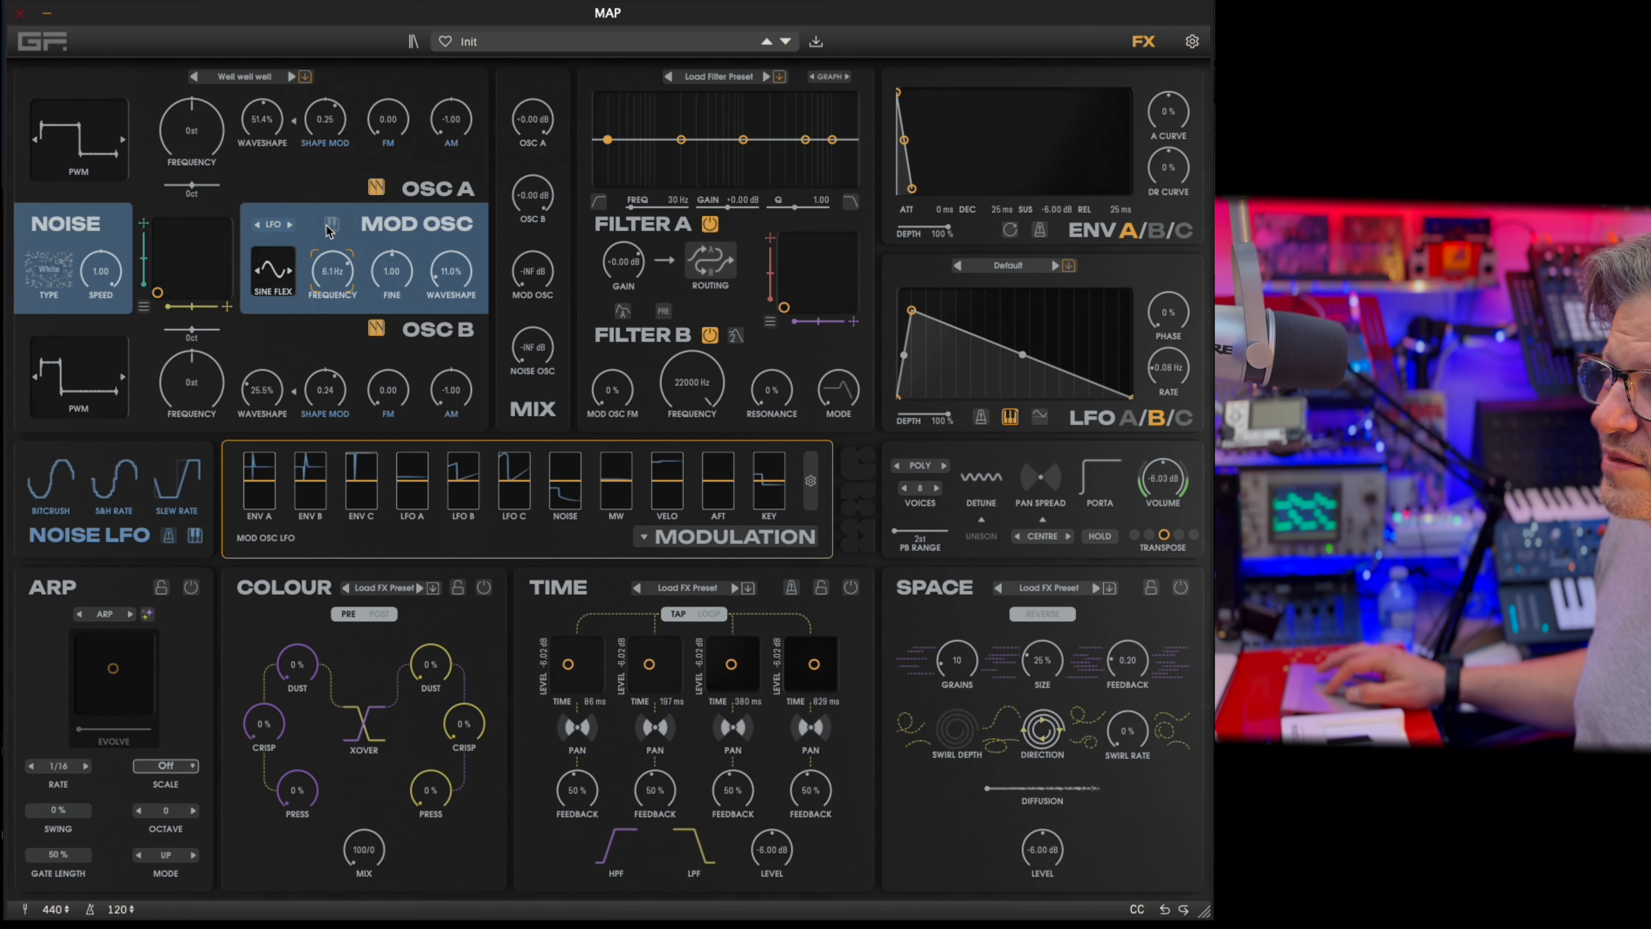
Move the oscillator section's XY point slightly beyond the centre towards the lower right and look at its axis assignment view.
drag(160, 292, 192, 252)
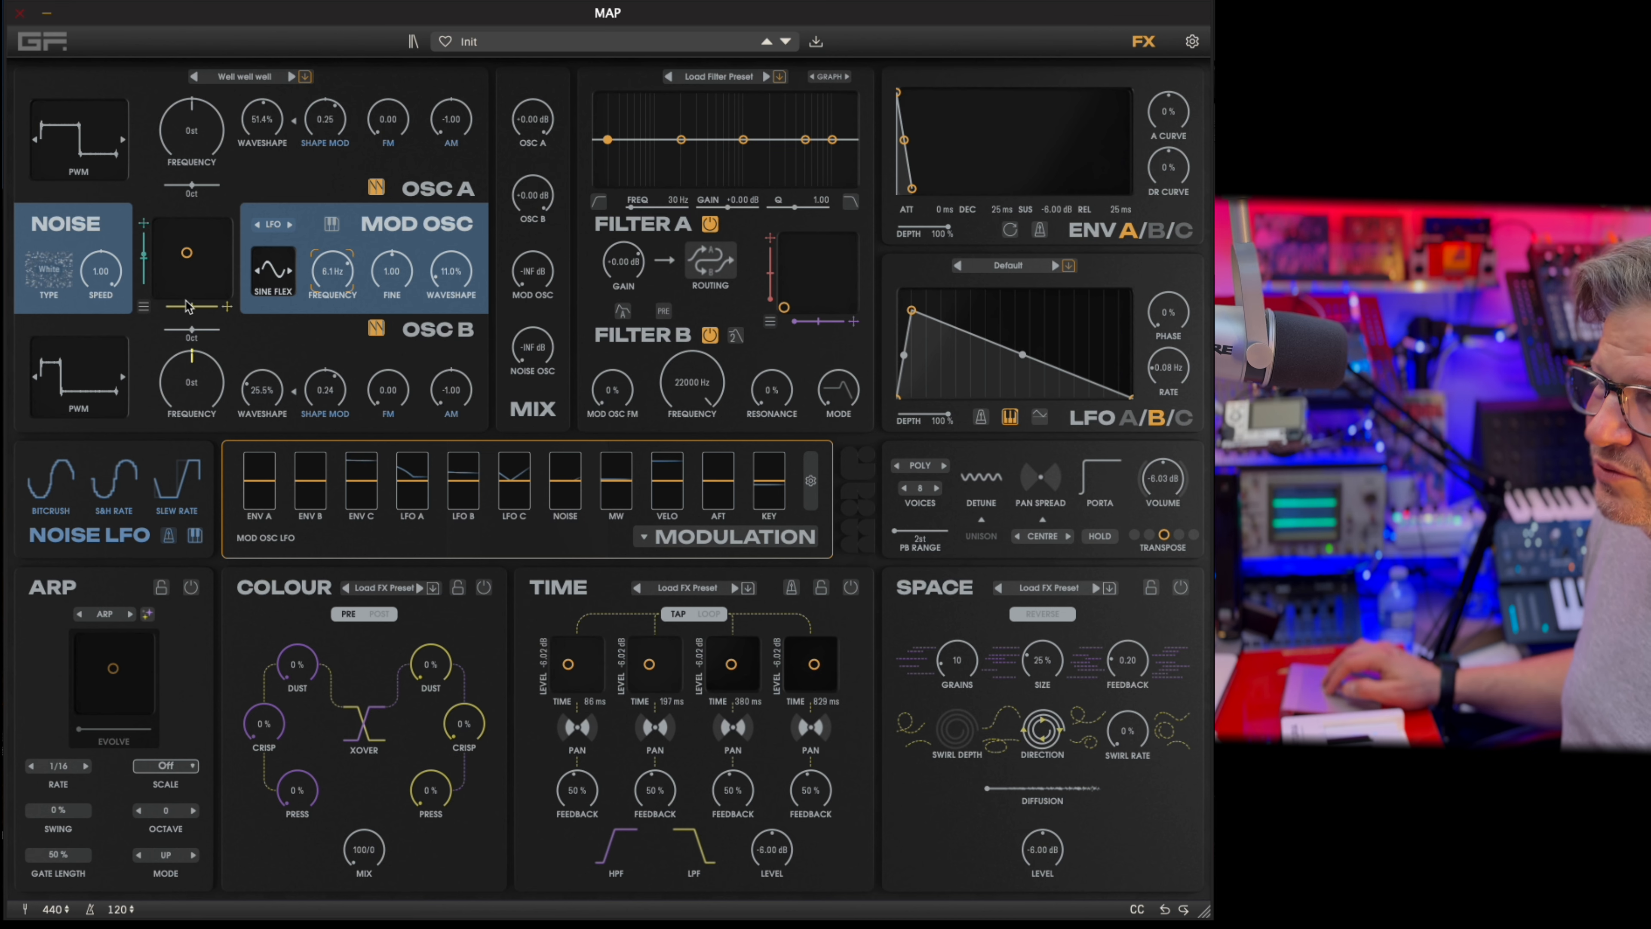
drag(198, 359, 192, 338)
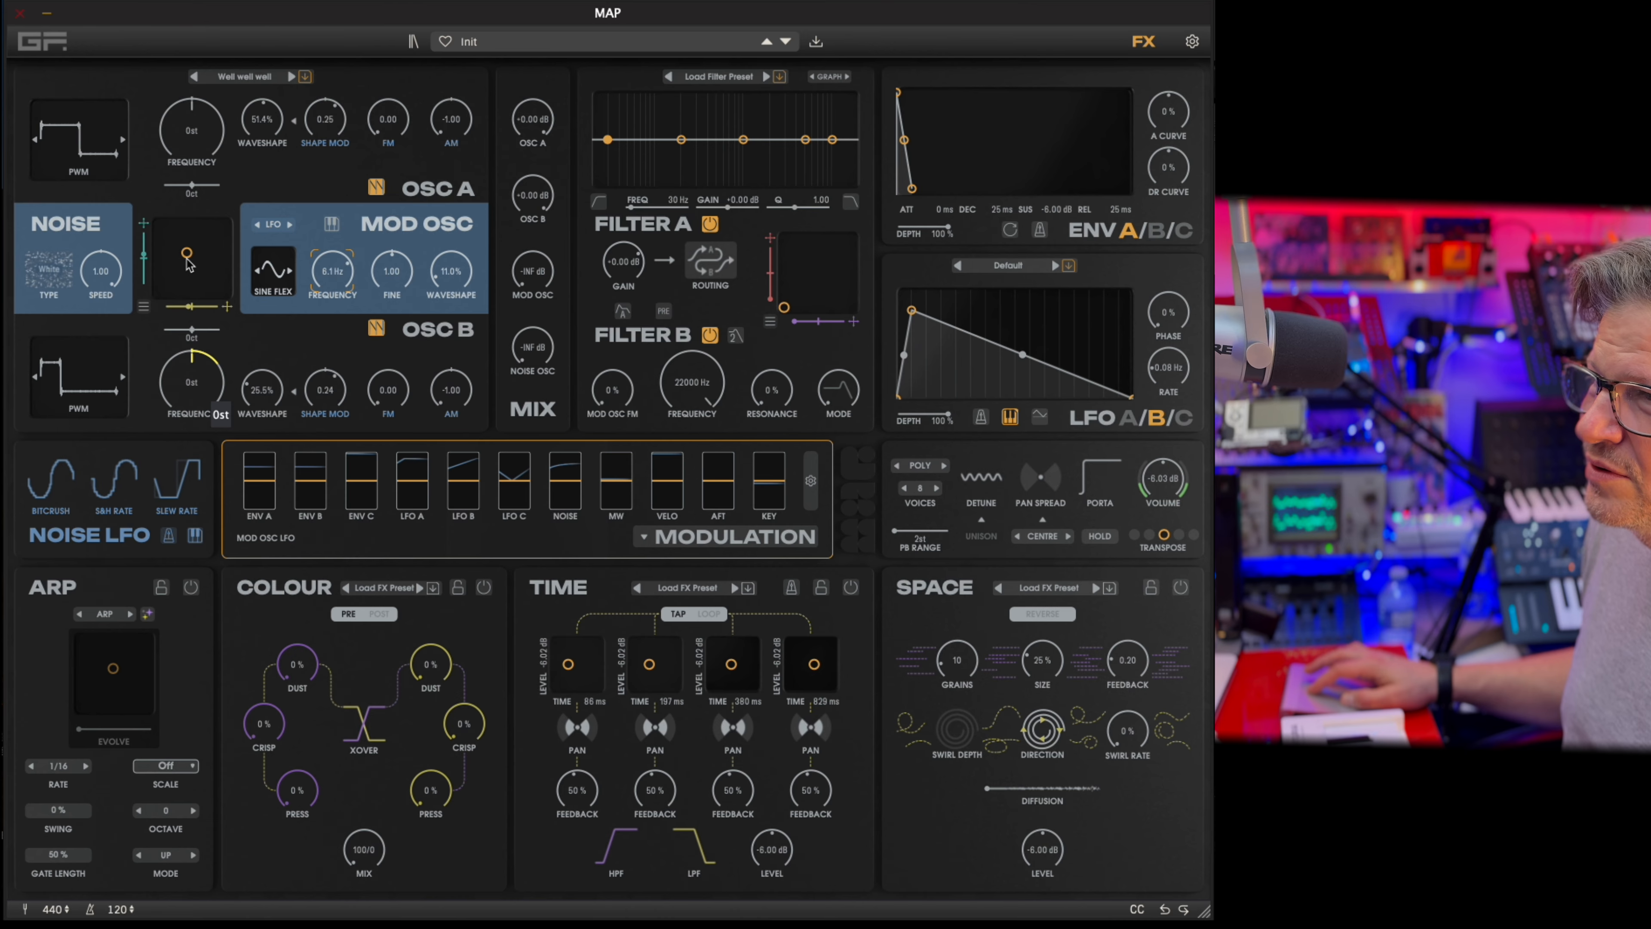
mouse_move(186, 262)
mouse_down()
mouse_move(222, 215)
mouse_move(156, 316)
mouse_move(163, 270)
mouse_move(205, 276)
mouse_up()
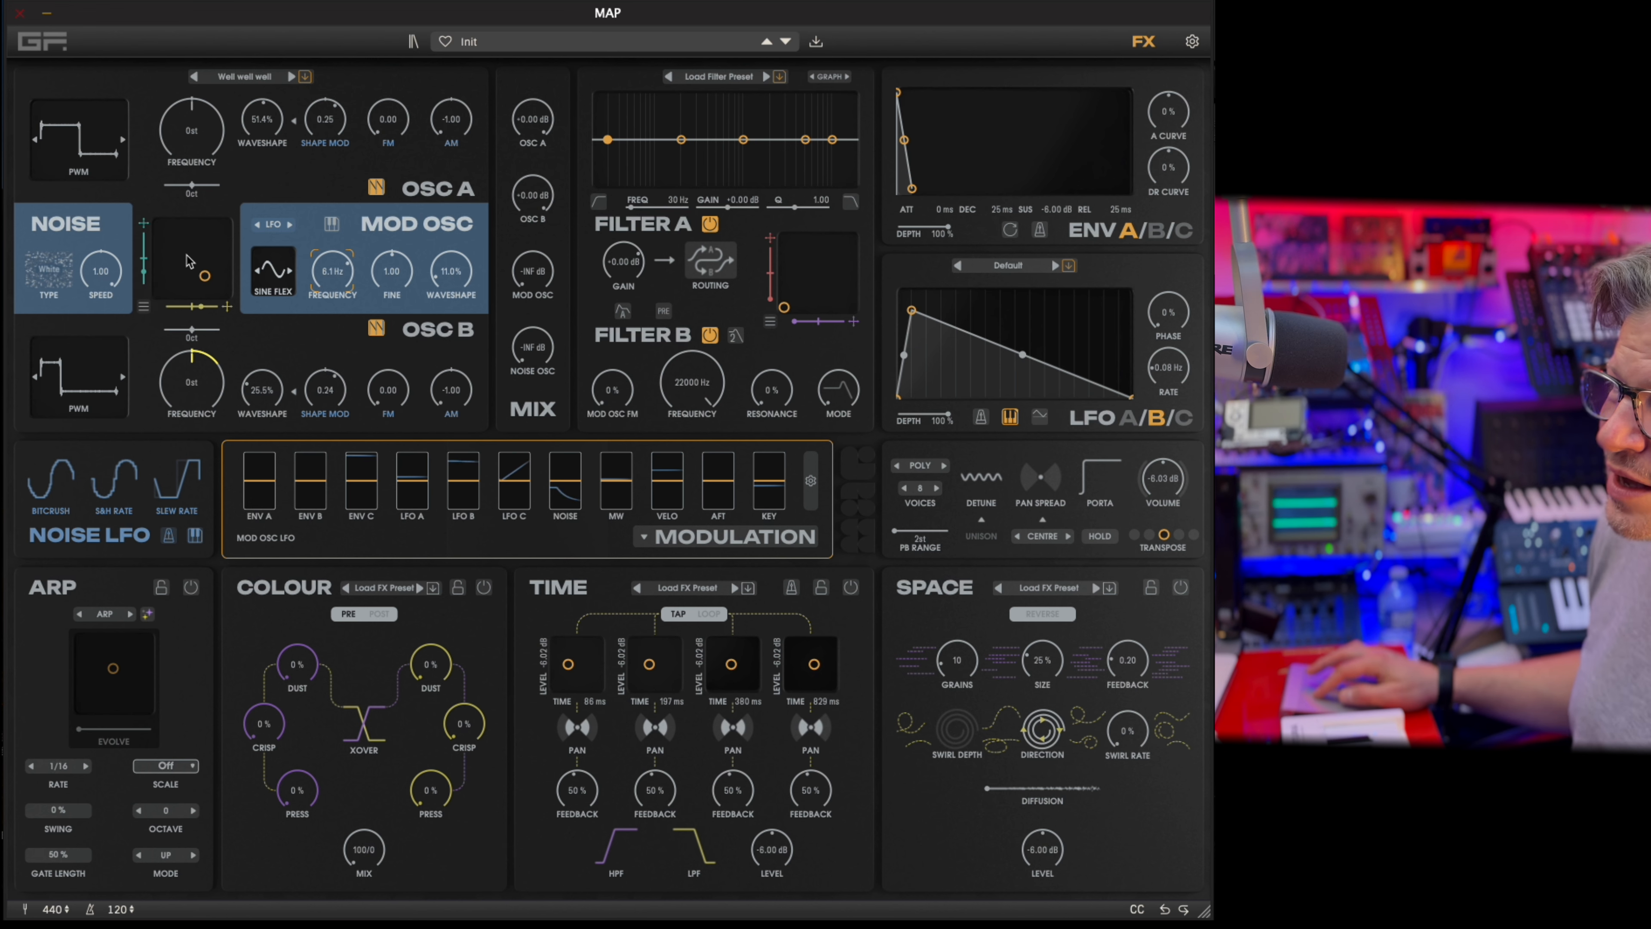
click(146, 309)
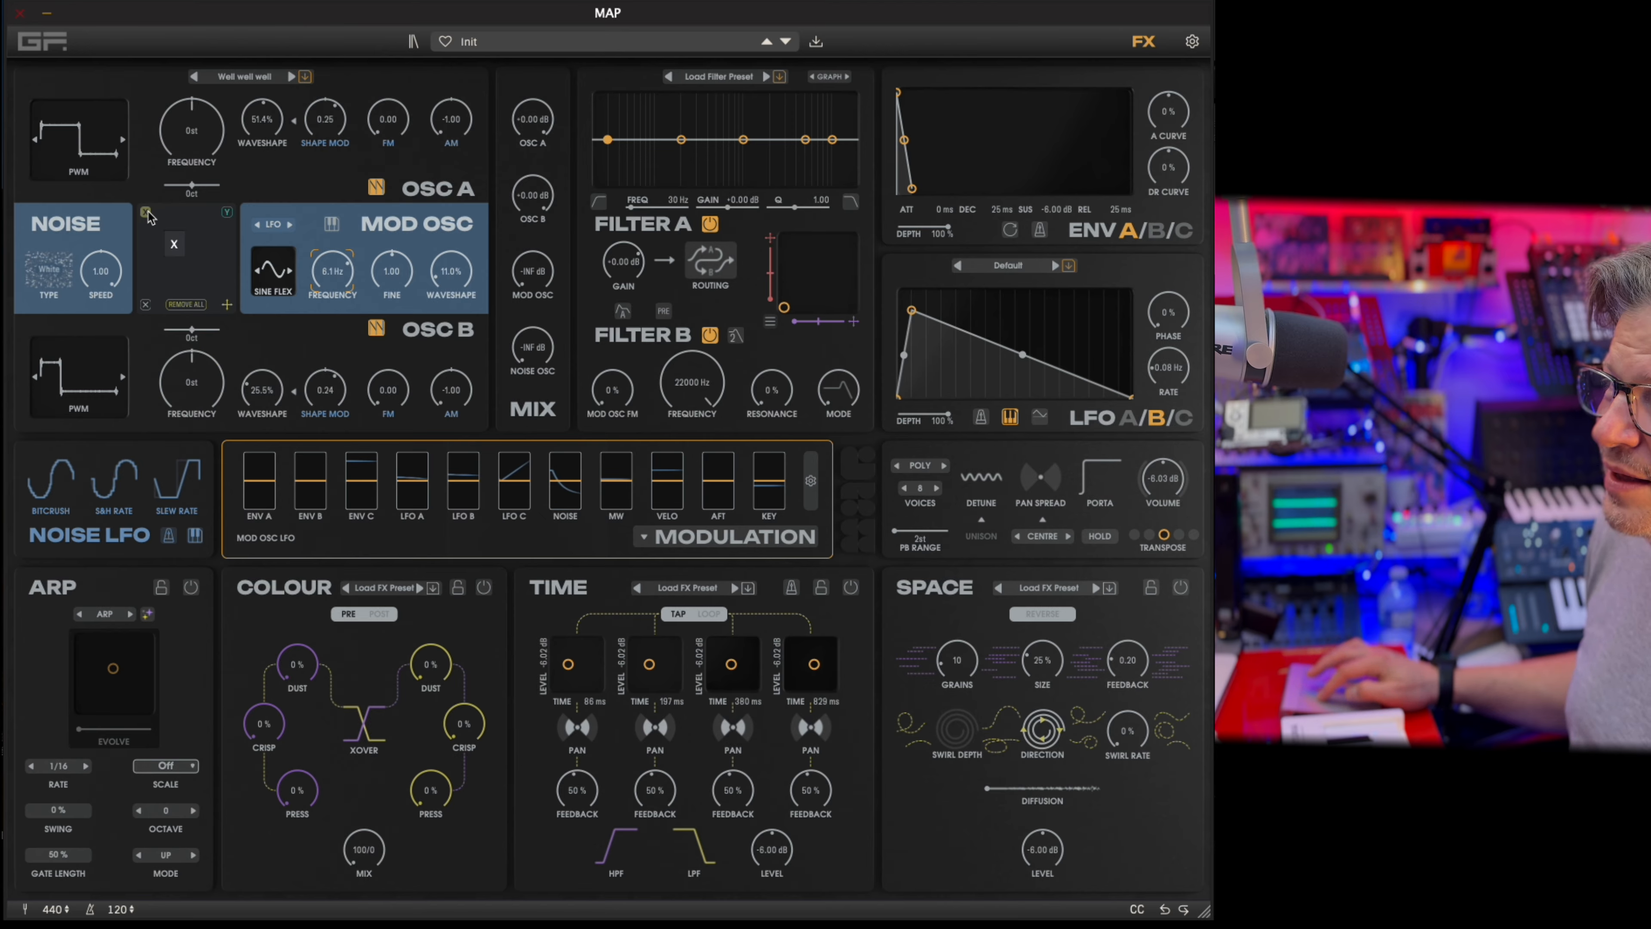
click(146, 306)
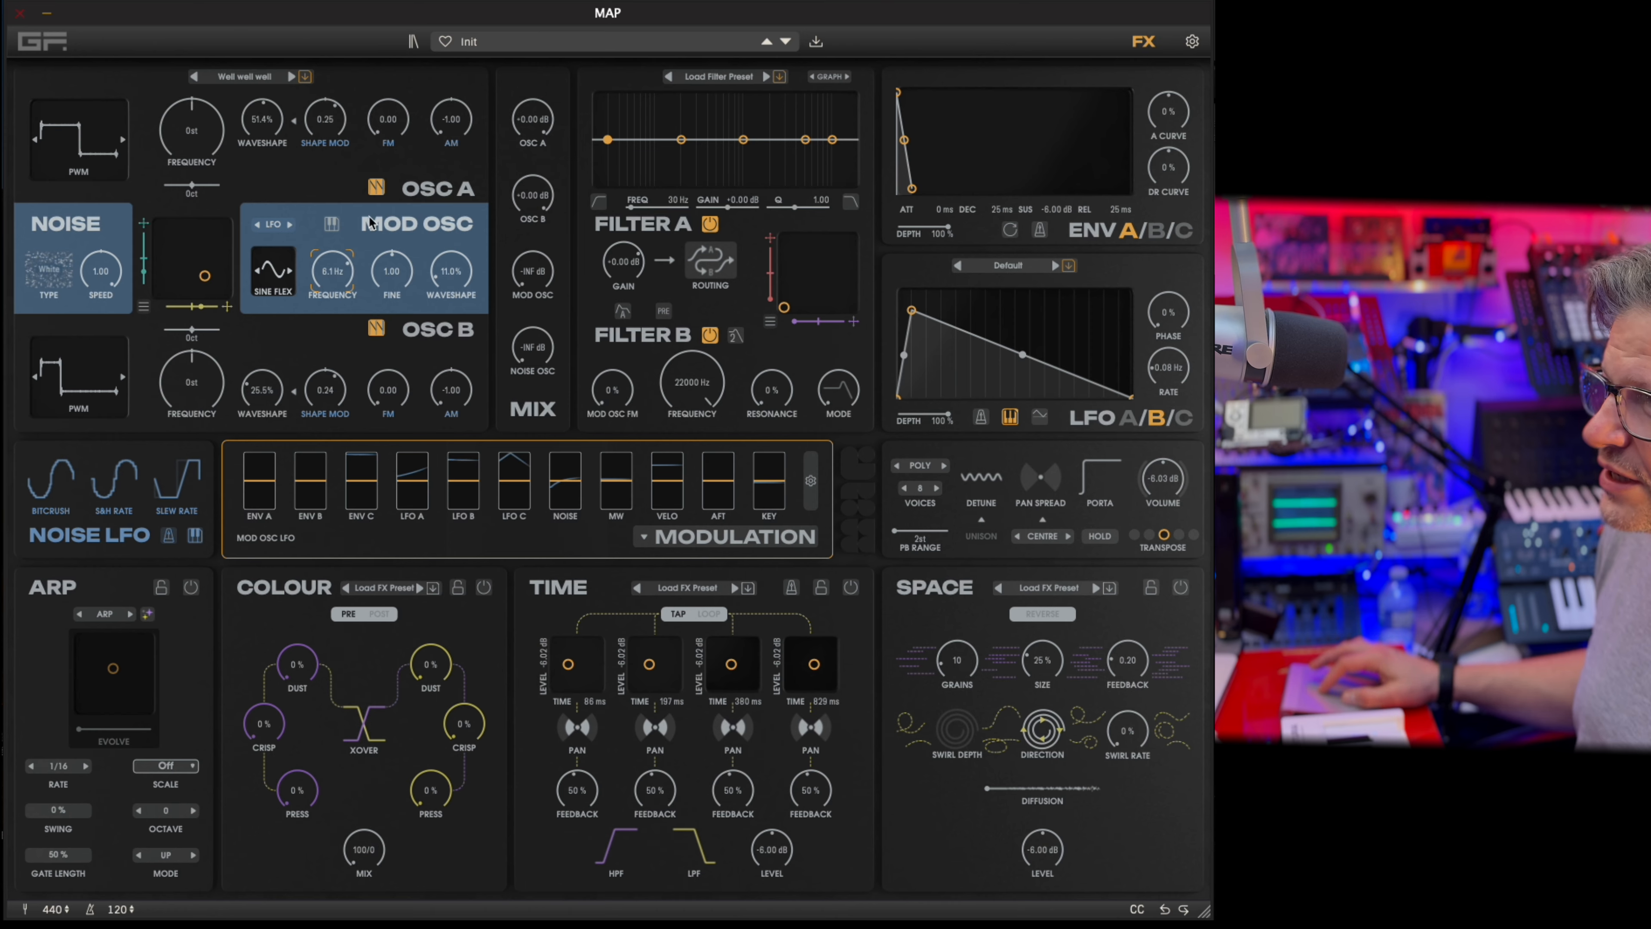
Isolate the noise in the mix by raising Noise Osc to 0.00 dB and lowering Osc A and Osc B to -INF dB.
drag(535, 352, 599, 87)
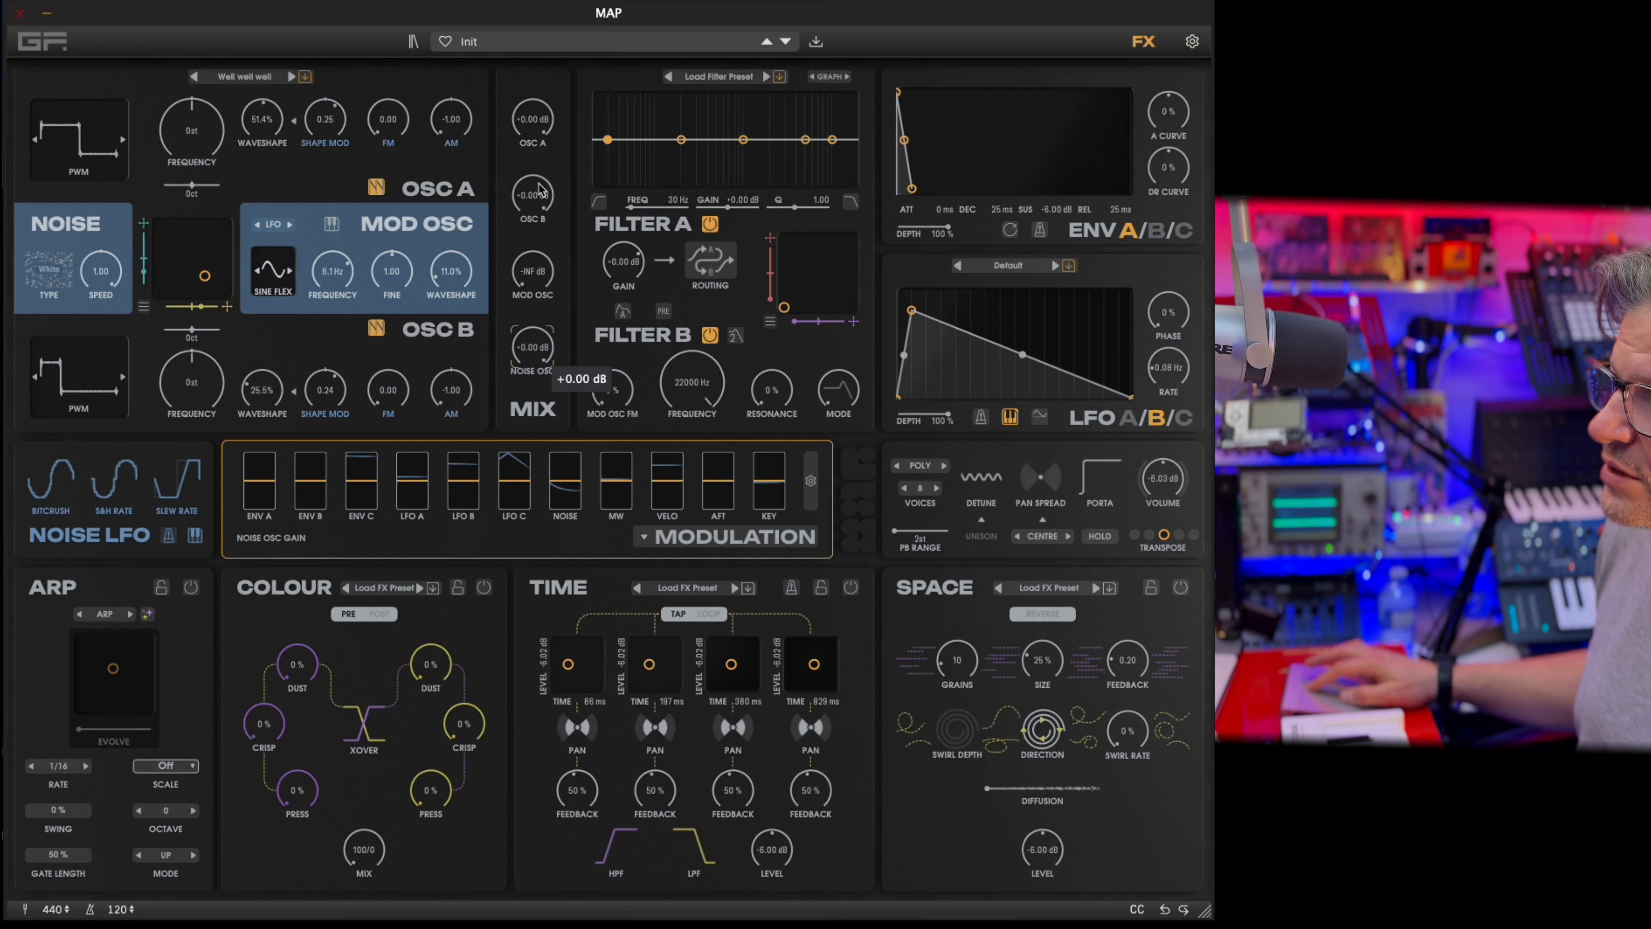
drag(539, 189, 539, 221)
drag(532, 120, 533, 153)
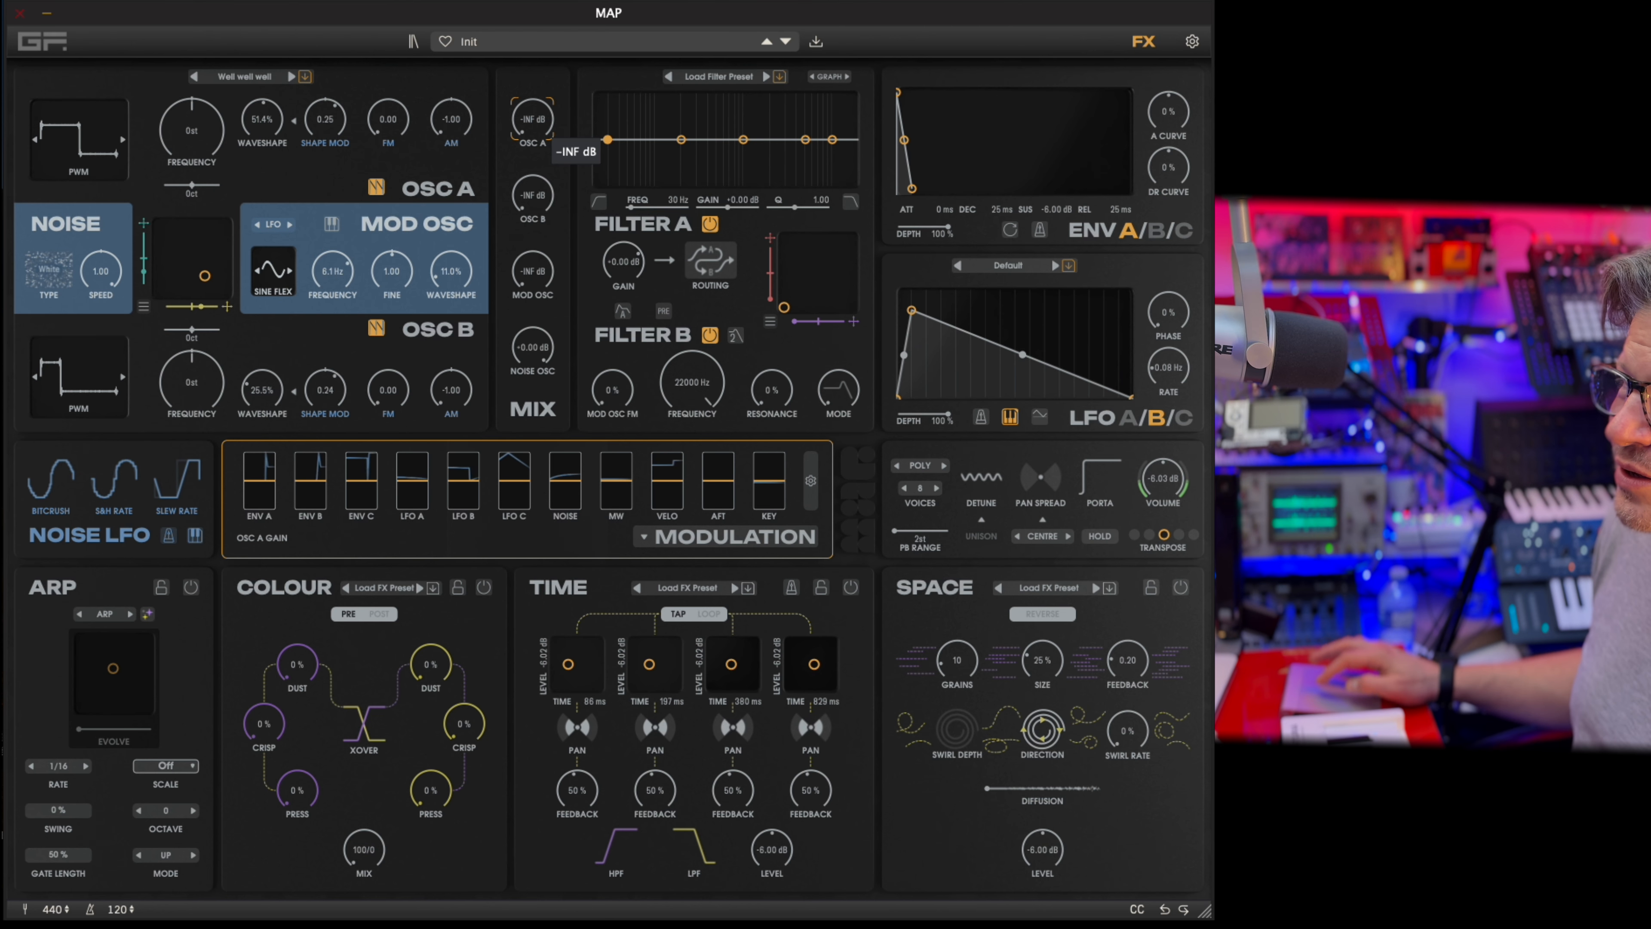
Audition noise types including Vinyl, Tape, White and Waves, with the noise speed lowered to -0.43.
click(48, 277)
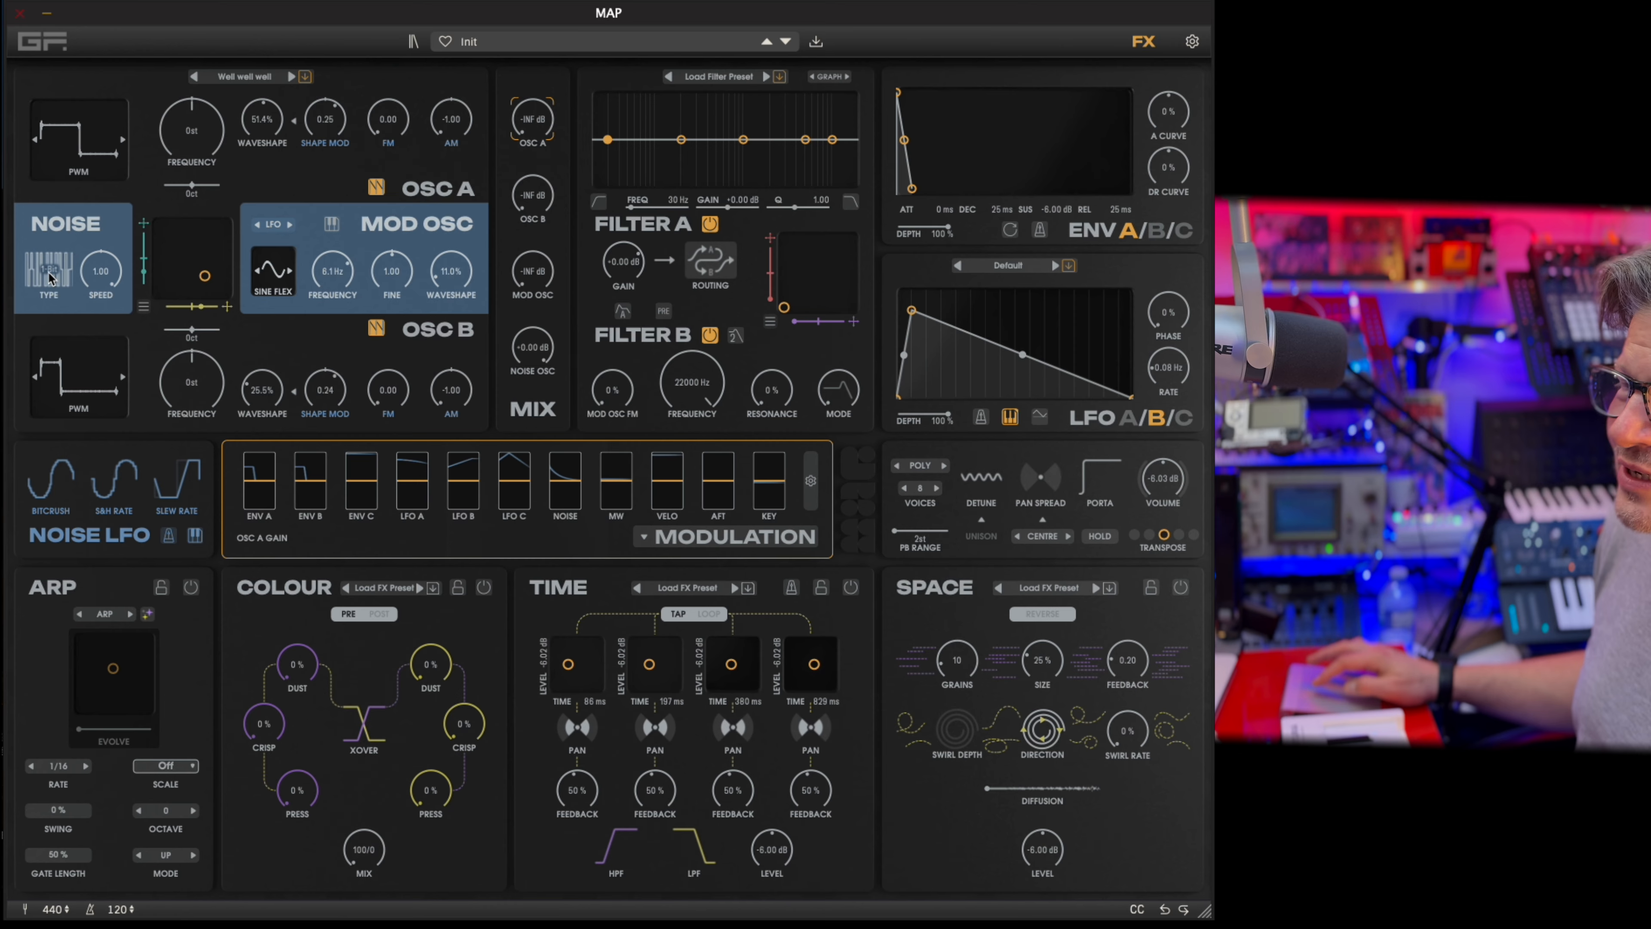
click(48, 276)
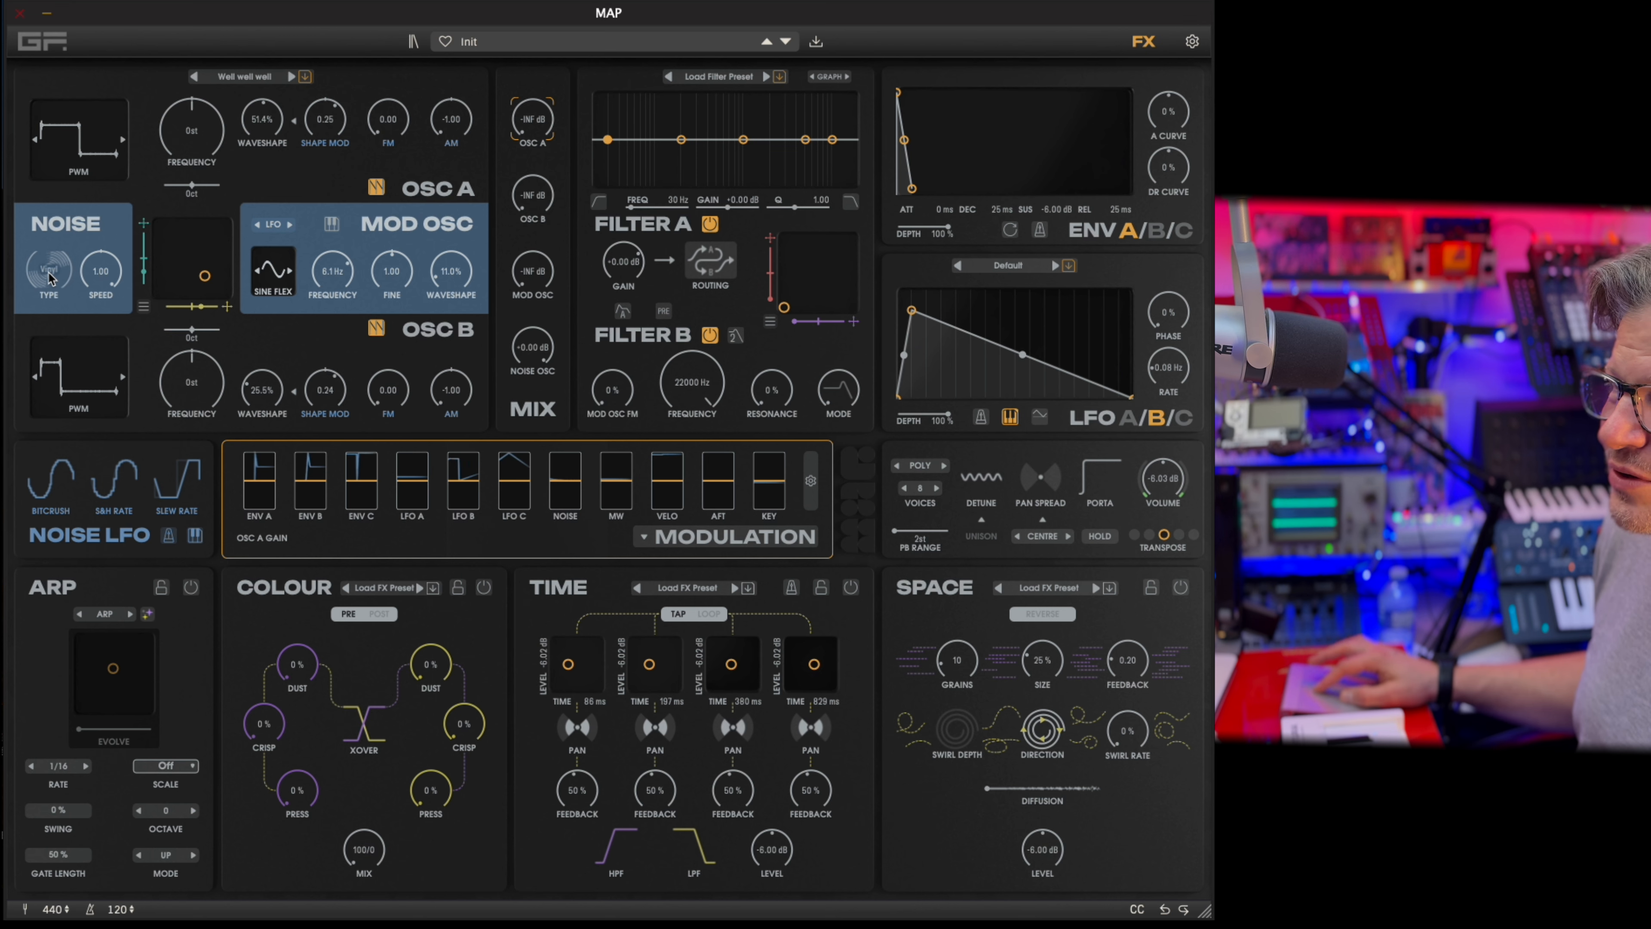
drag(100, 278, 91, 372)
click(43, 277)
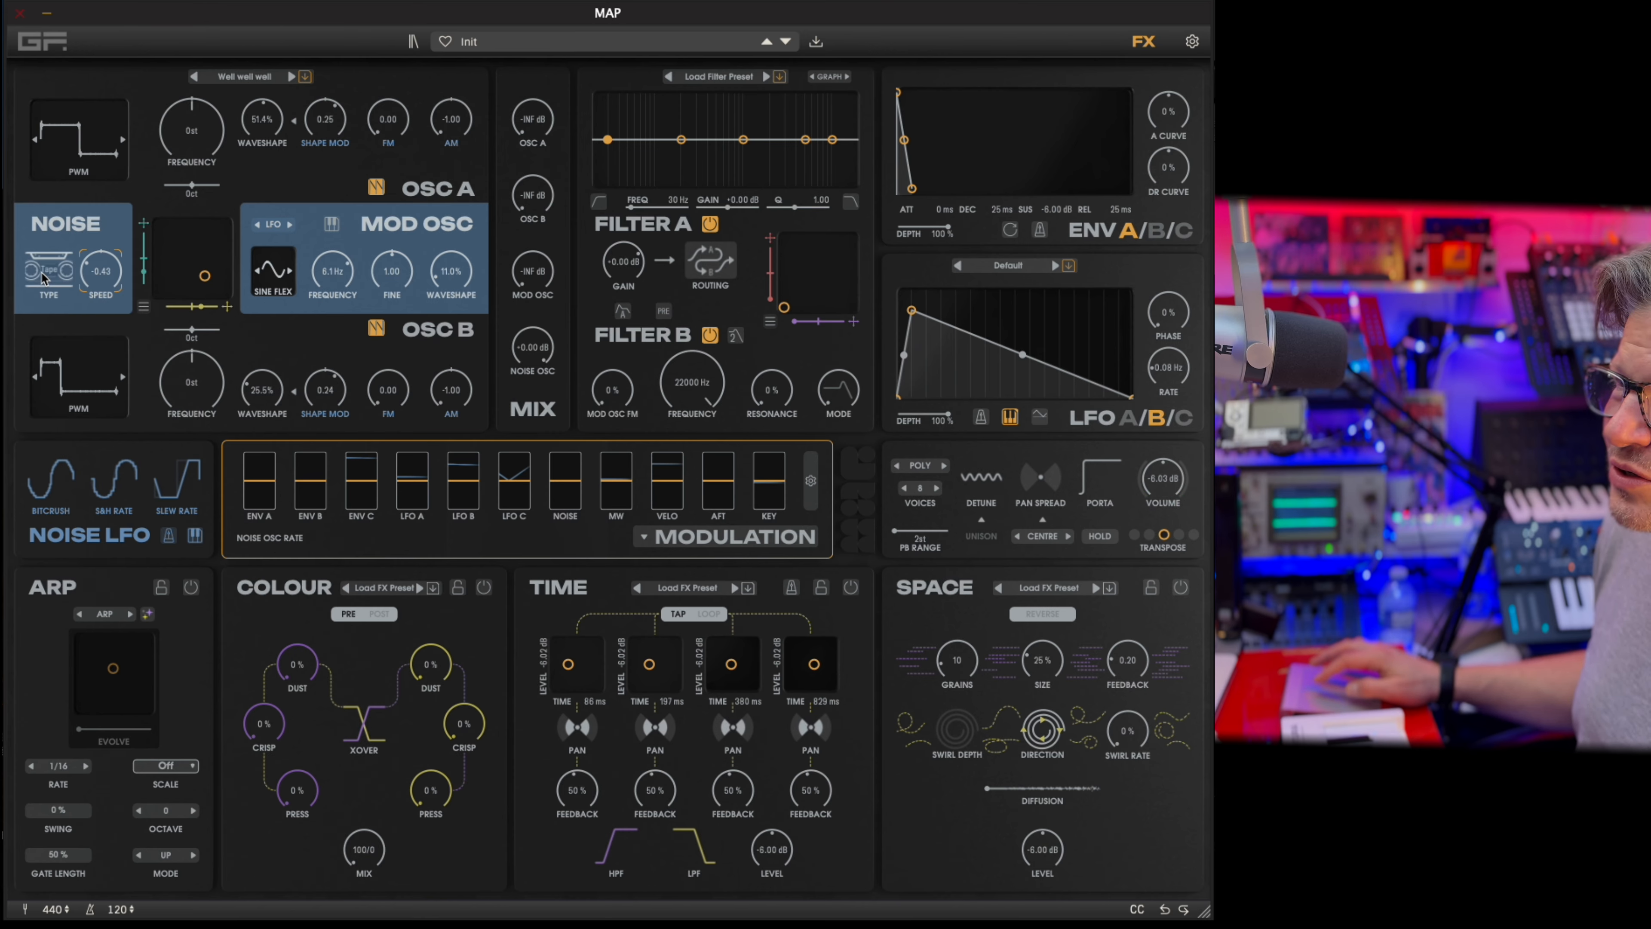
click(65, 279)
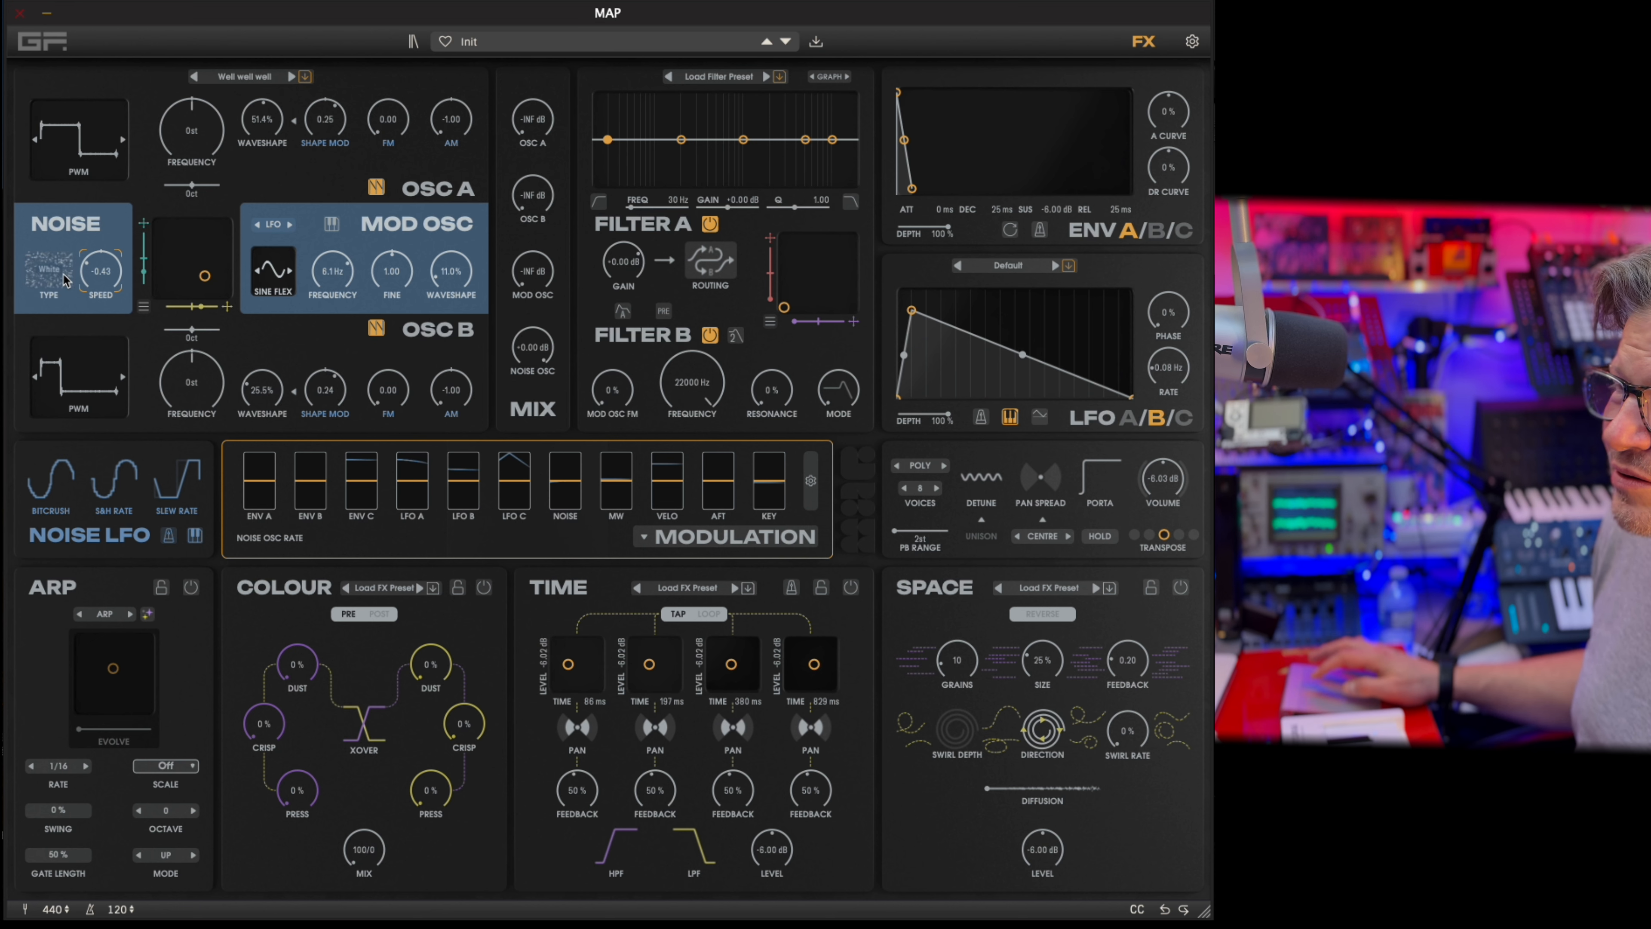
click(63, 273)
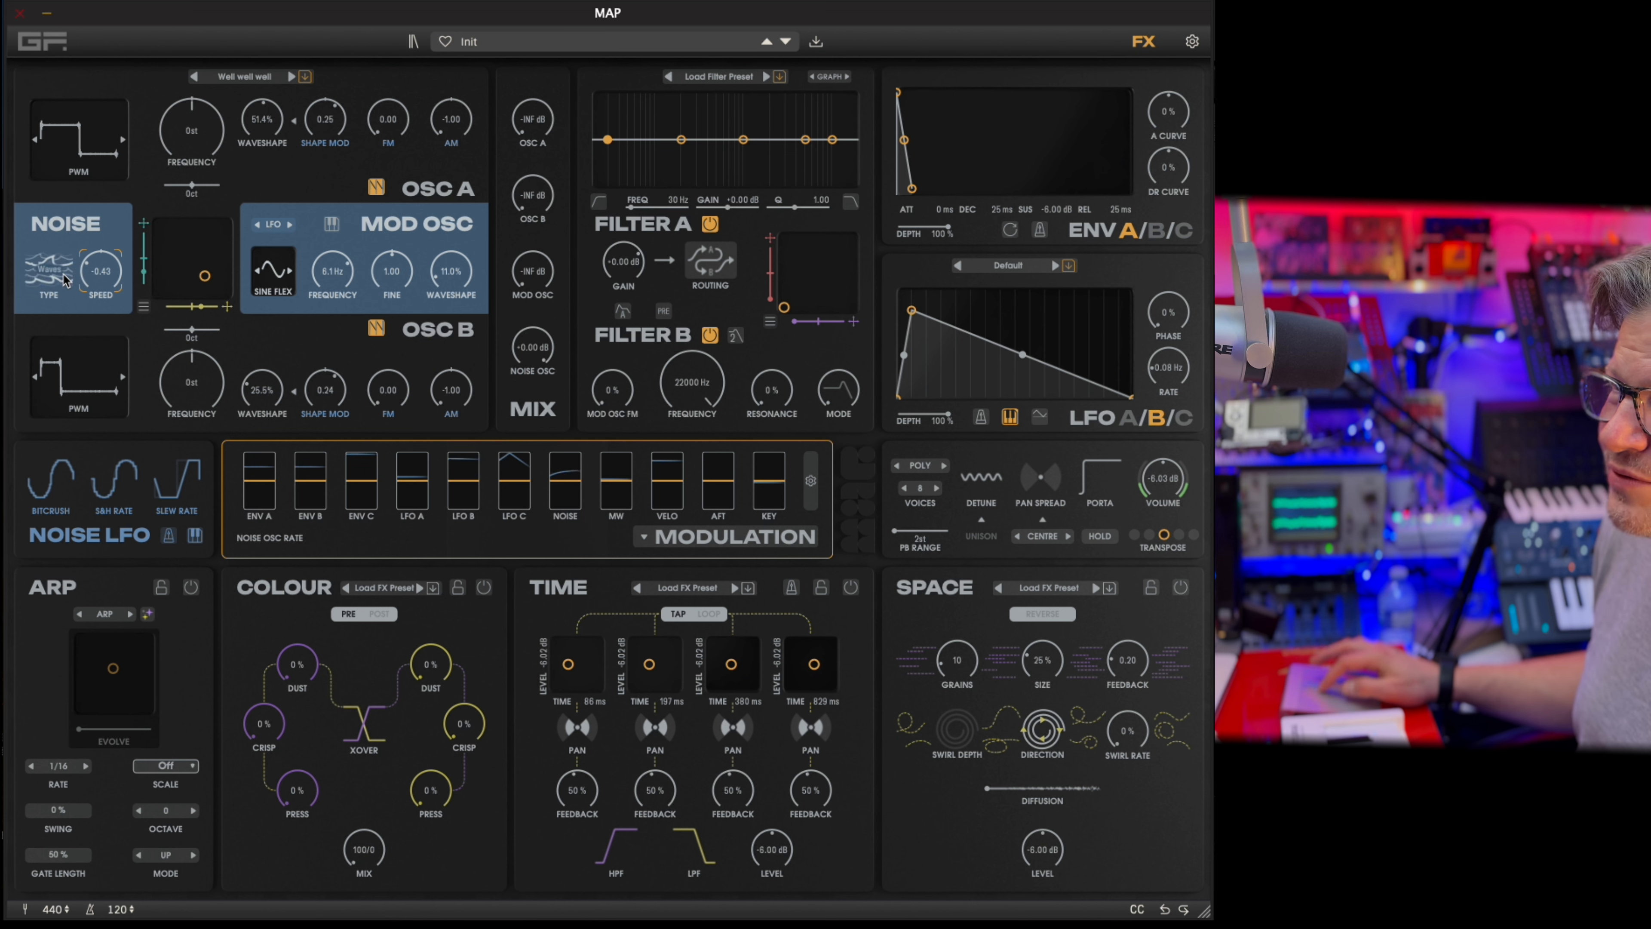
Try the noise at a speed of 0.04 with the Blue type, and another type at a speed of 0.40.
mouse_move(103, 267)
mouse_down()
mouse_move(96, 283)
mouse_move(131, 207)
mouse_move(126, 246)
mouse_up()
click(37, 285)
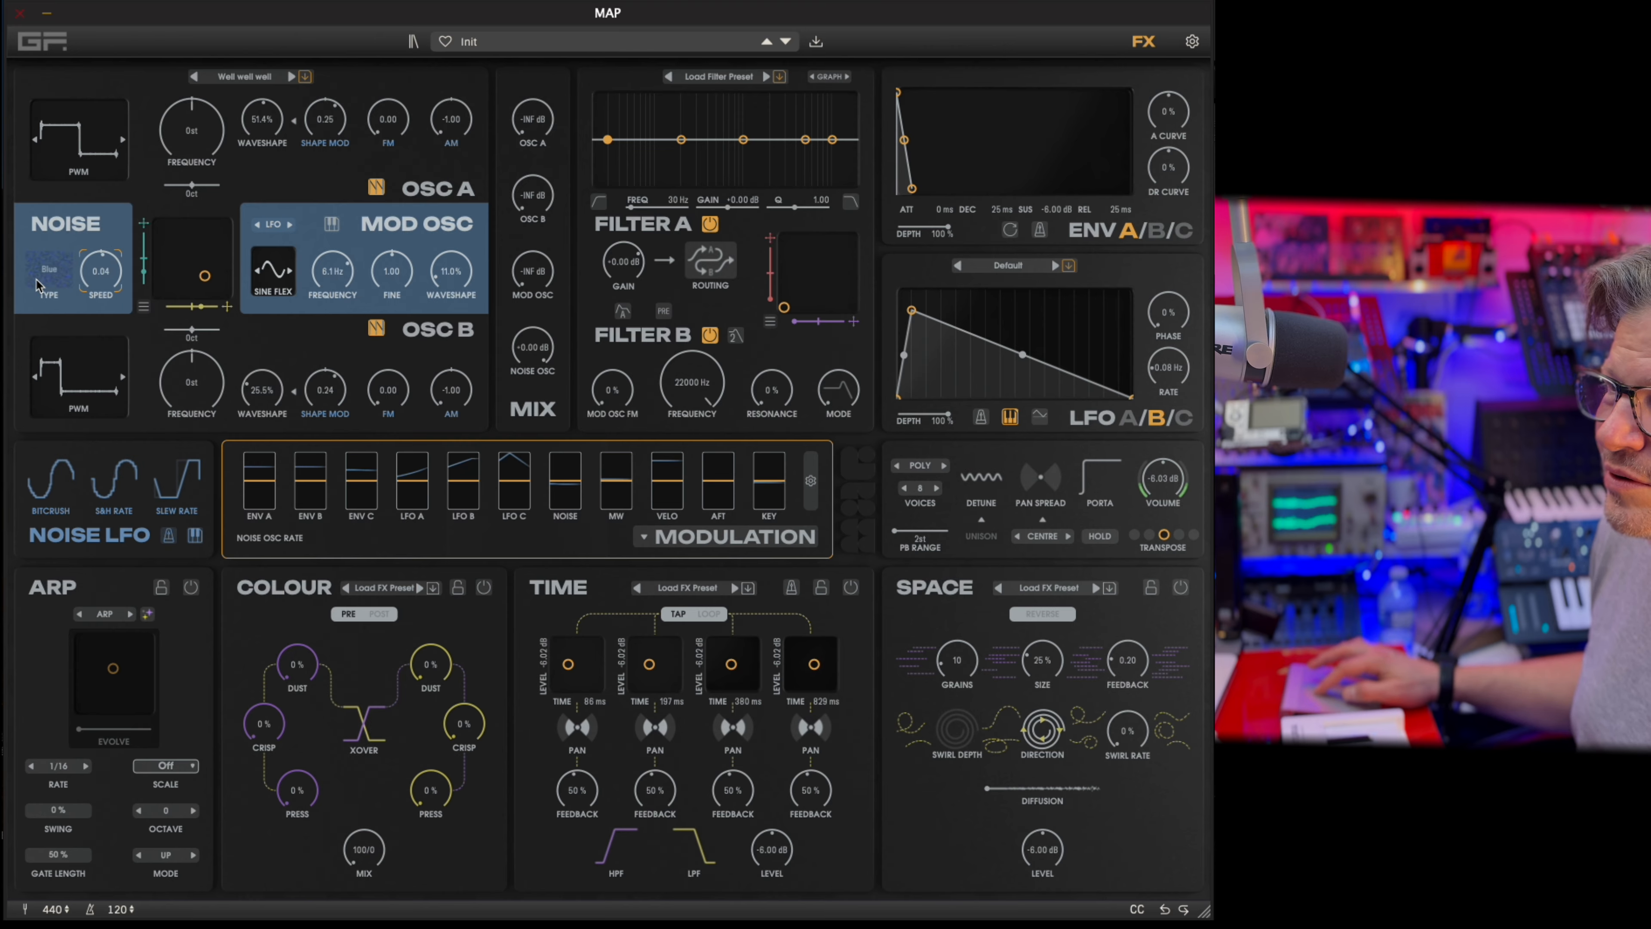
click(34, 275)
click(64, 275)
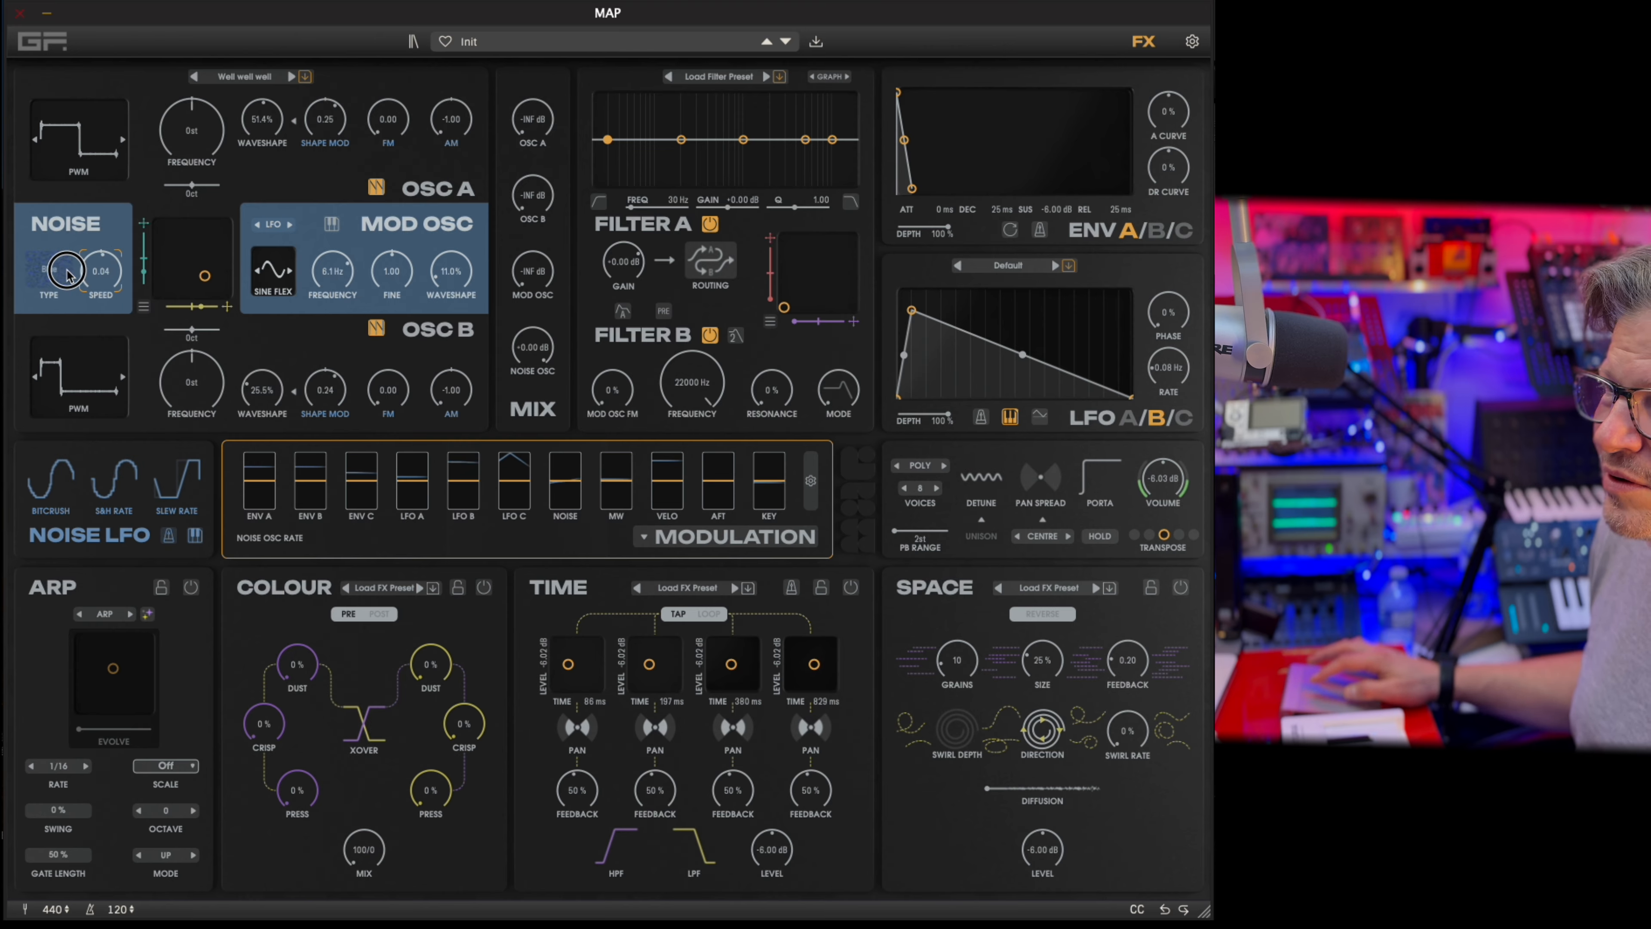
click(67, 274)
drag(107, 278, 111, 260)
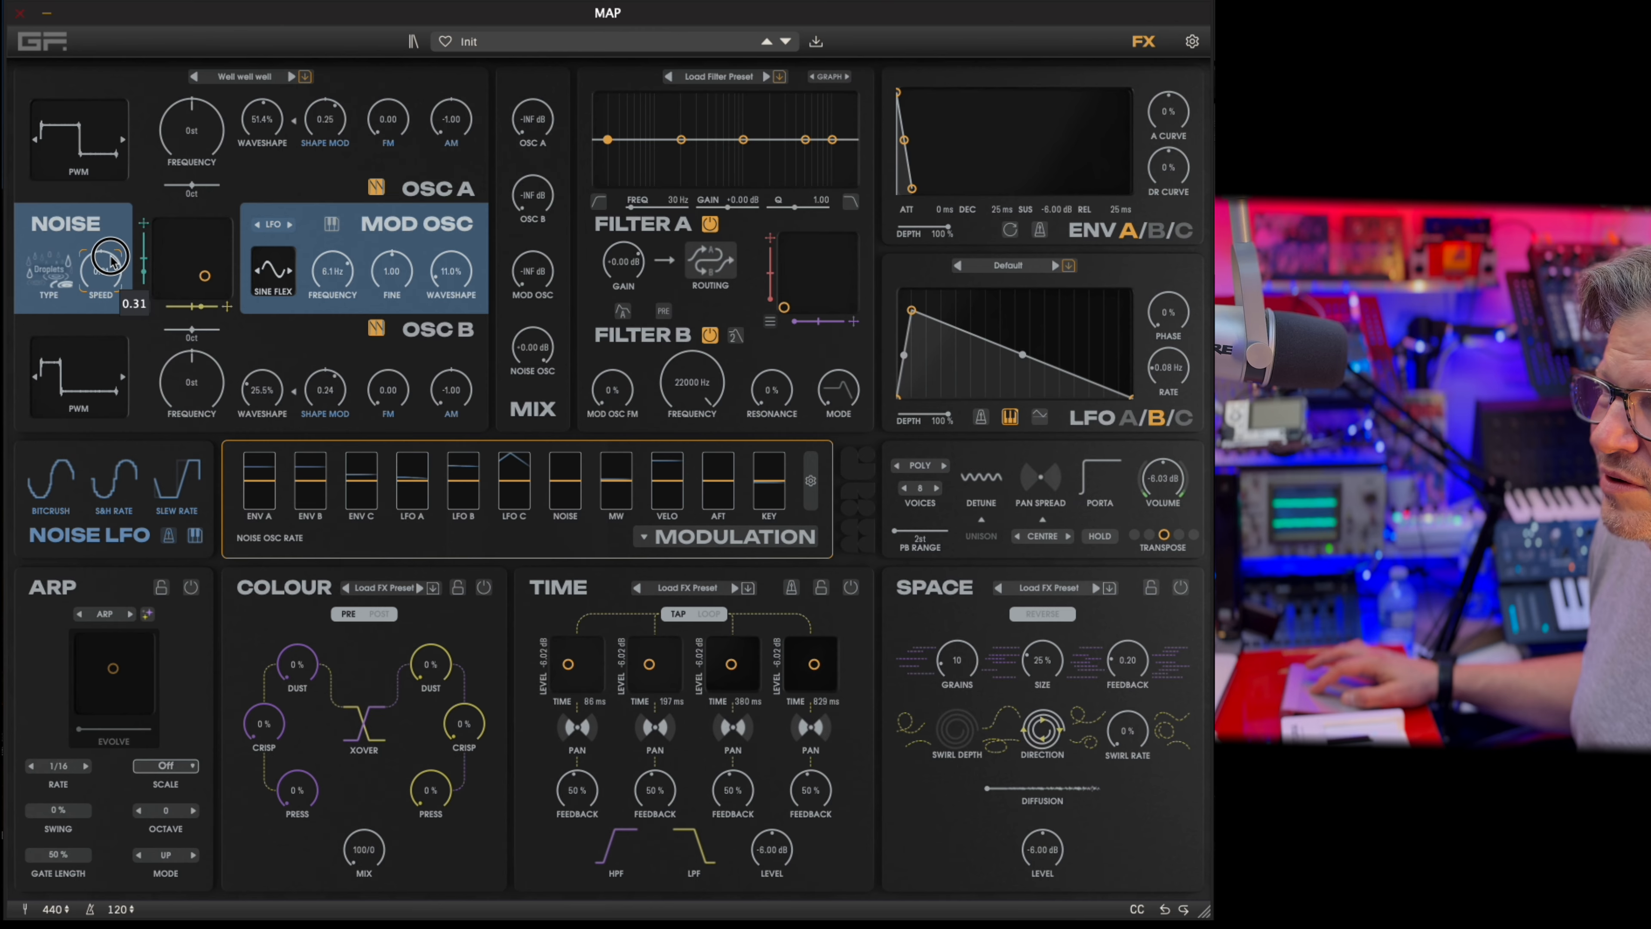
Audition the Vinyl noise type, set the noise speed to 0.47 and return the type to White.
click(61, 275)
click(59, 271)
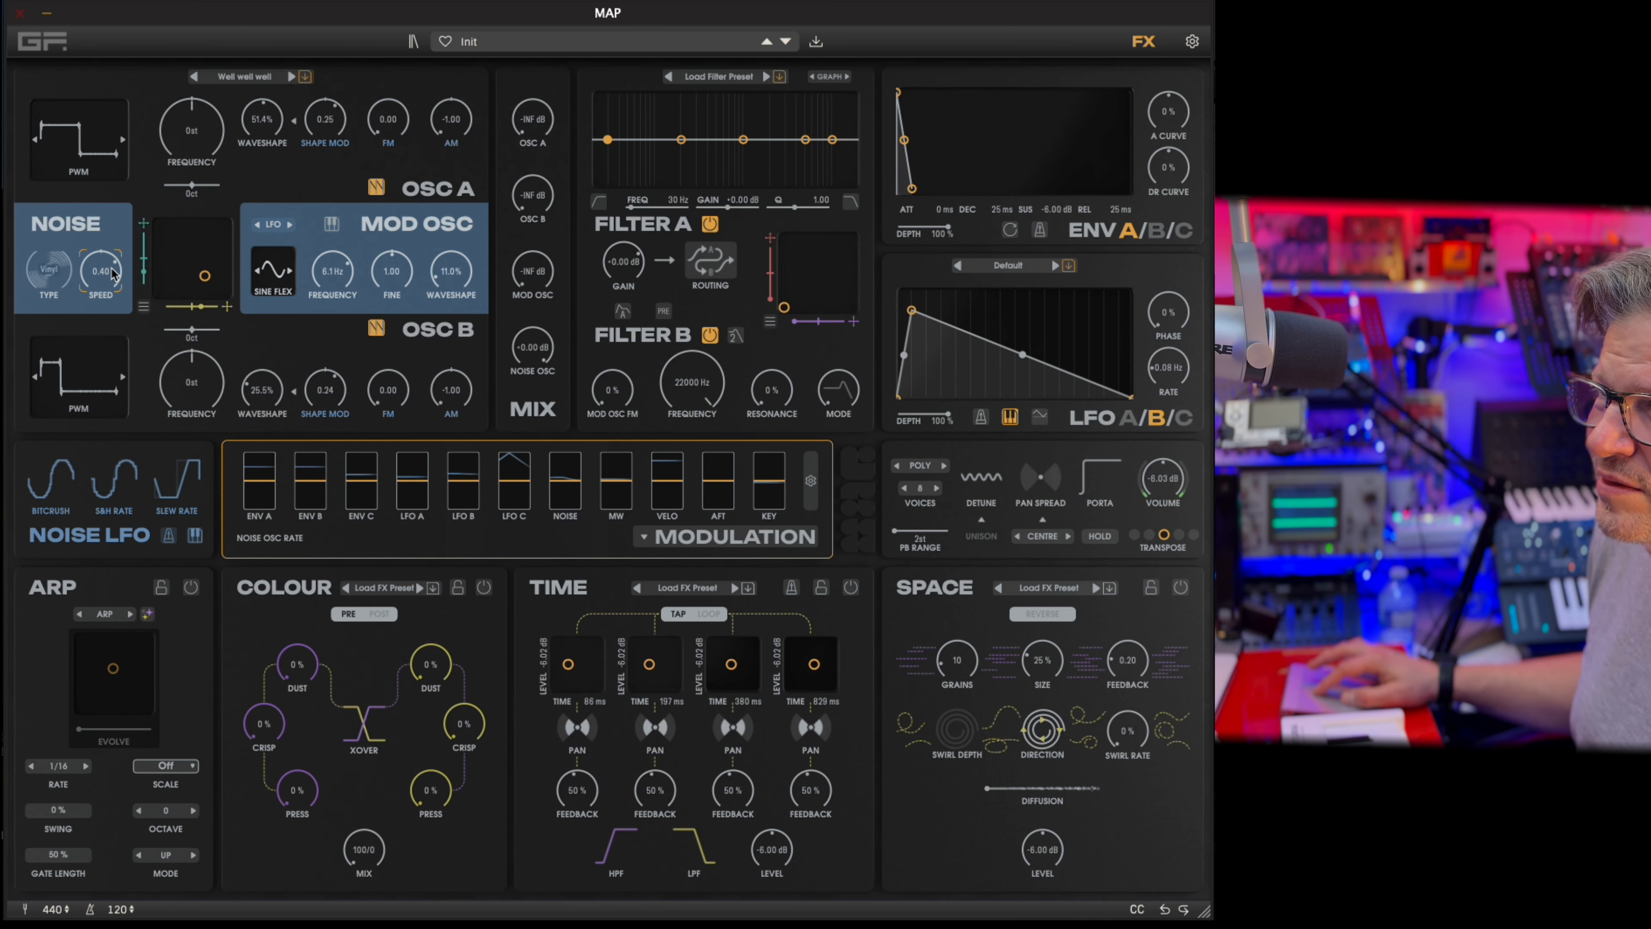
mouse_move(102, 272)
mouse_down()
mouse_move(94, 348)
mouse_move(117, 218)
mouse_move(104, 304)
mouse_move(103, 282)
mouse_up()
click(57, 269)
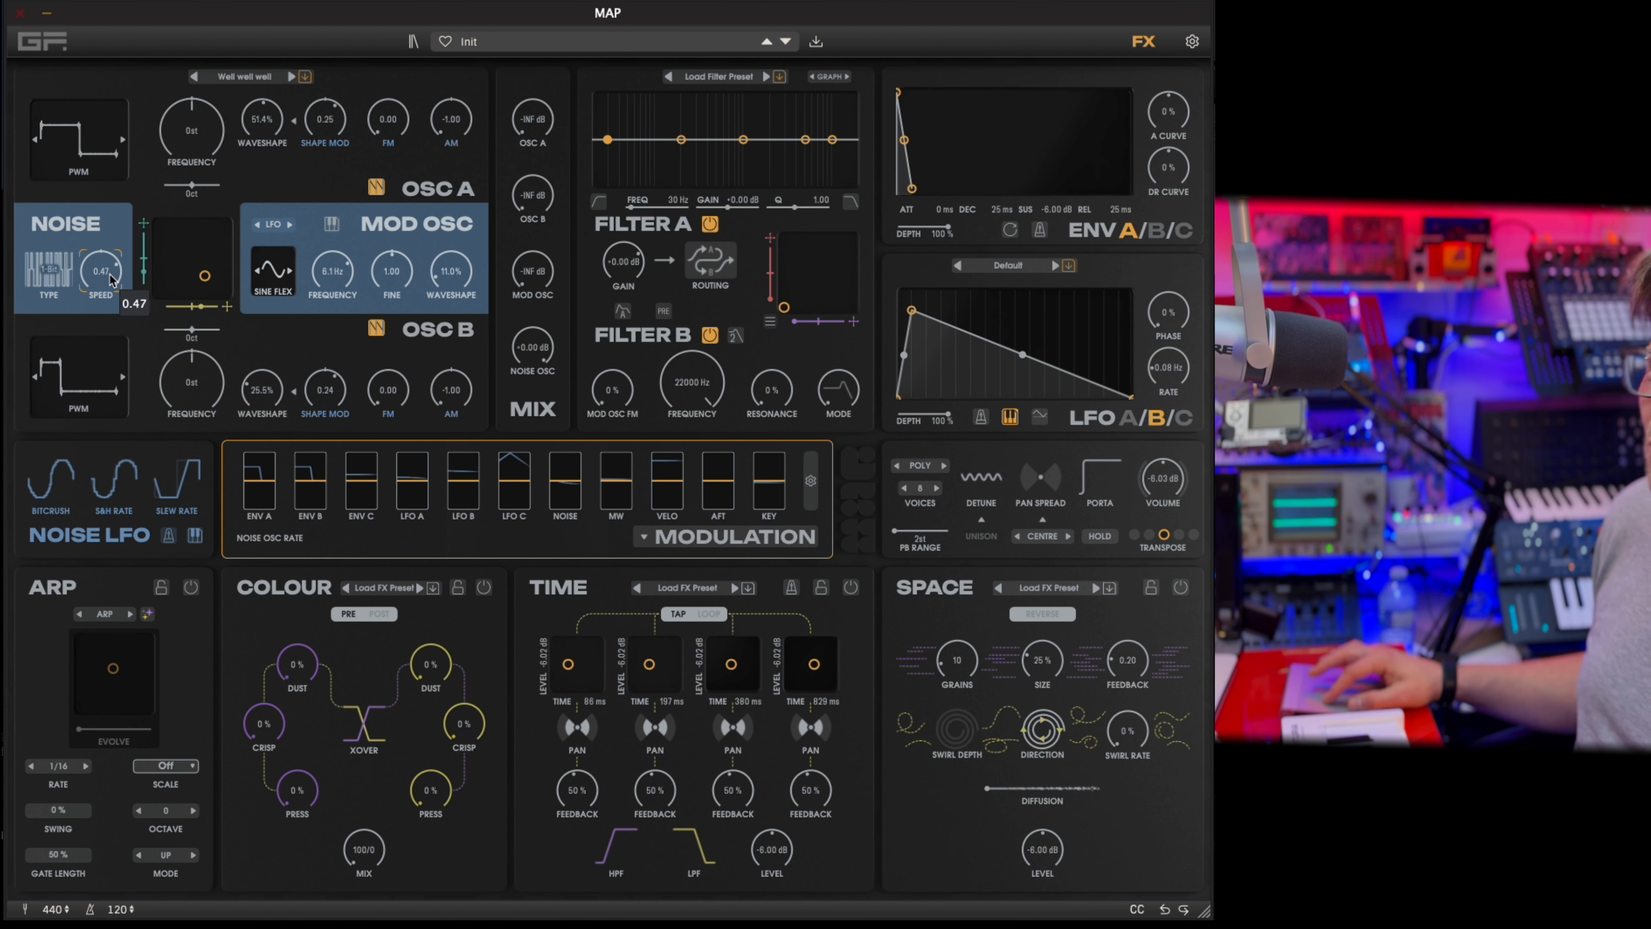
click(77, 269)
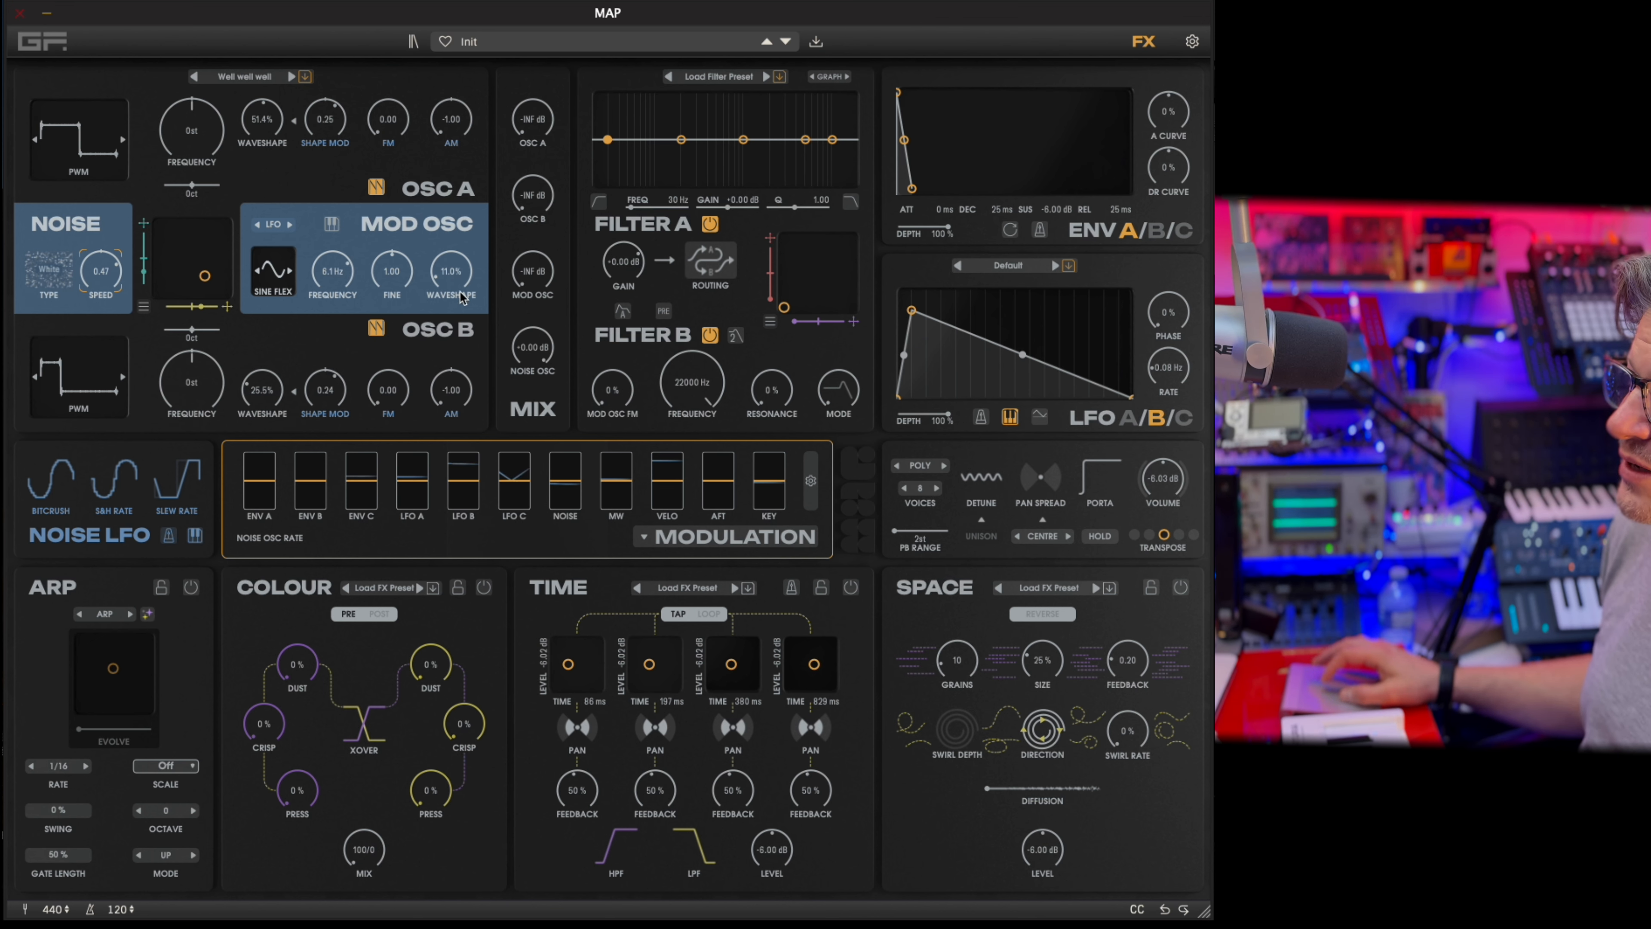
Bring Osc B and Osc A back to 0.00 dB in the mix and lower Noise Osc to -INF dB.
drag(519, 208, 520, 183)
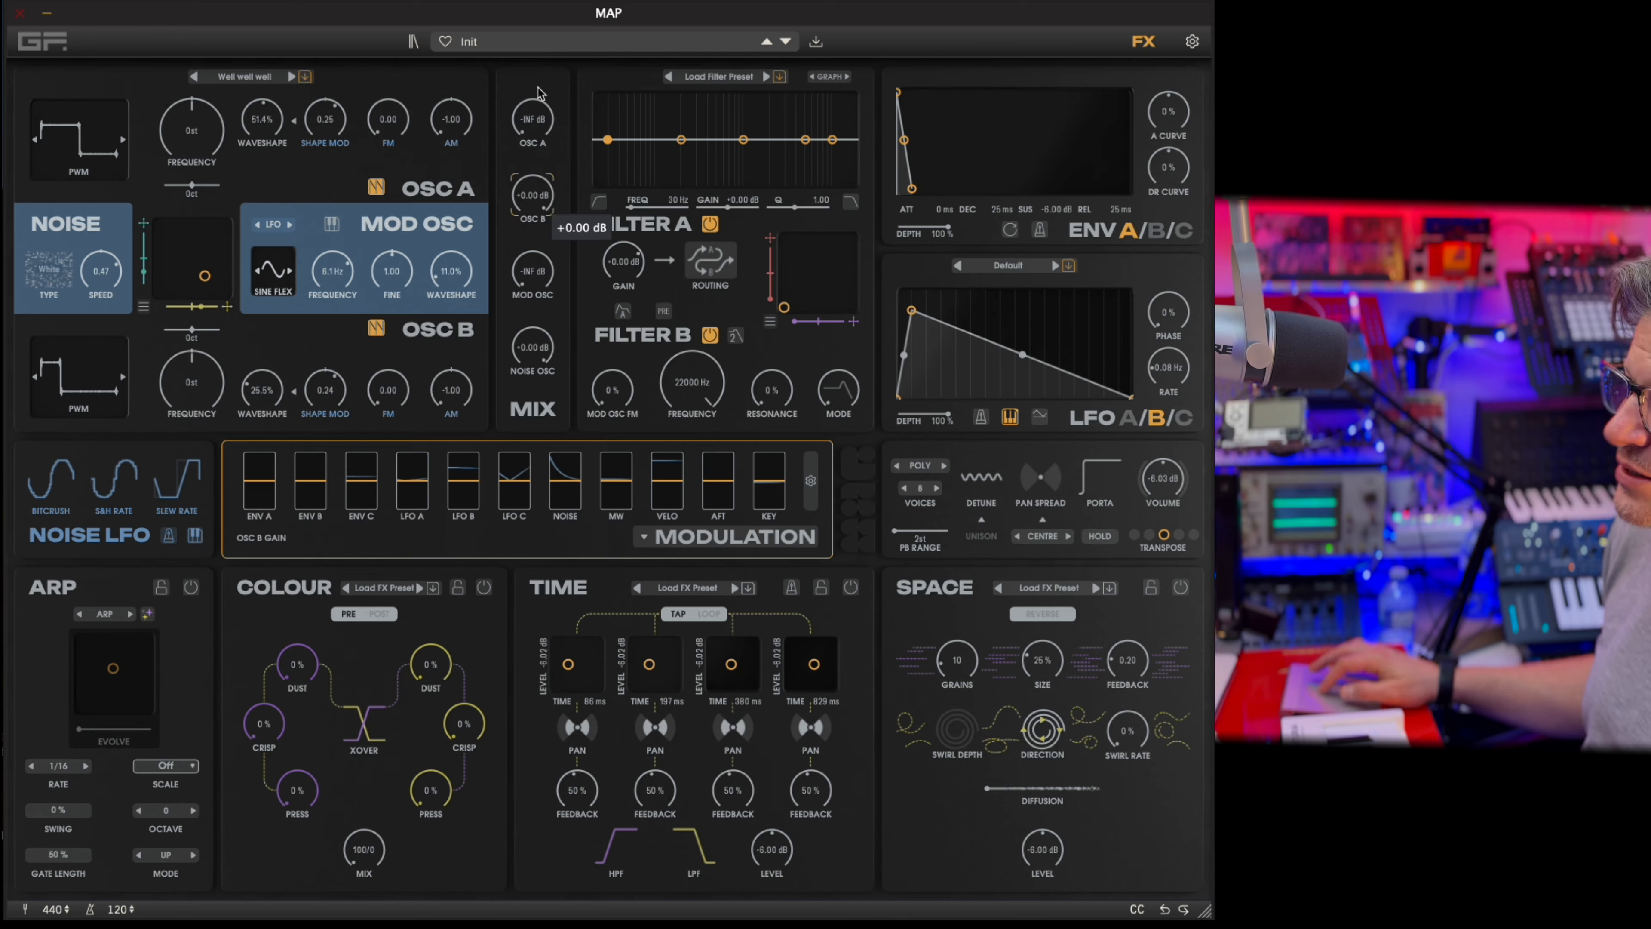
drag(533, 119, 532, 98)
drag(545, 371, 545, 403)
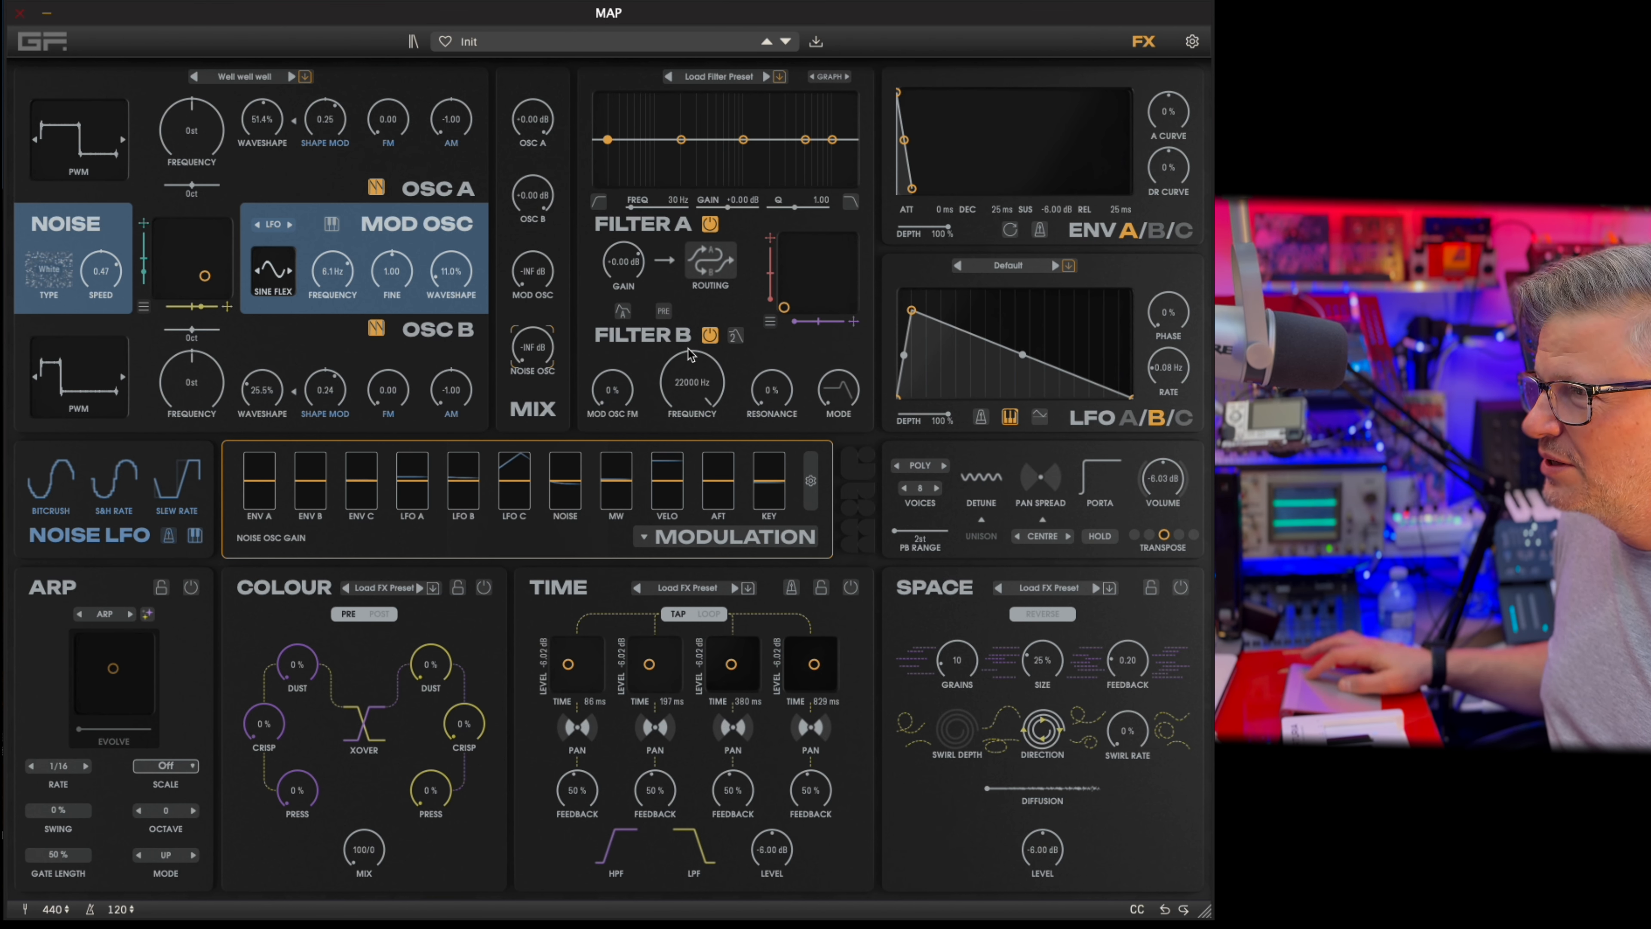
Sweep the Filter B mode through 0.35 and 0.53, with the Filter B frequency lowered to 1145 Hz.
mouse_move(842, 413)
mouse_down()
mouse_move(861, 320)
mouse_move(839, 445)
mouse_move(850, 383)
mouse_up()
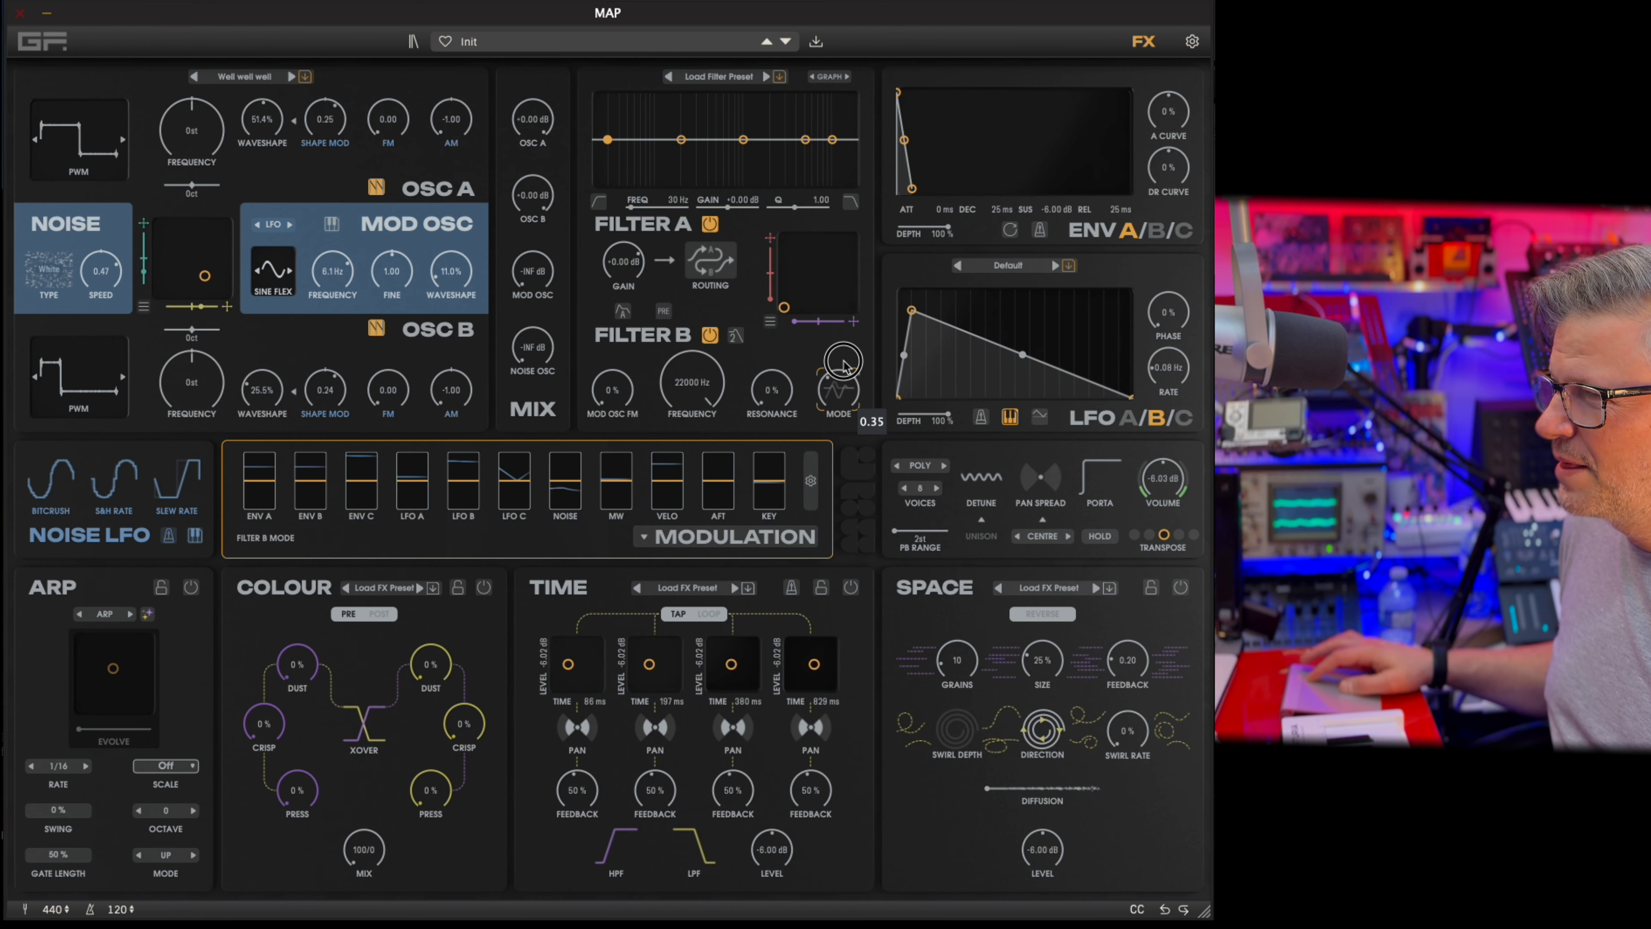
mouse_move(843, 360)
mouse_down()
mouse_move(848, 290)
mouse_move(850, 384)
mouse_move(832, 329)
mouse_move(833, 352)
mouse_up()
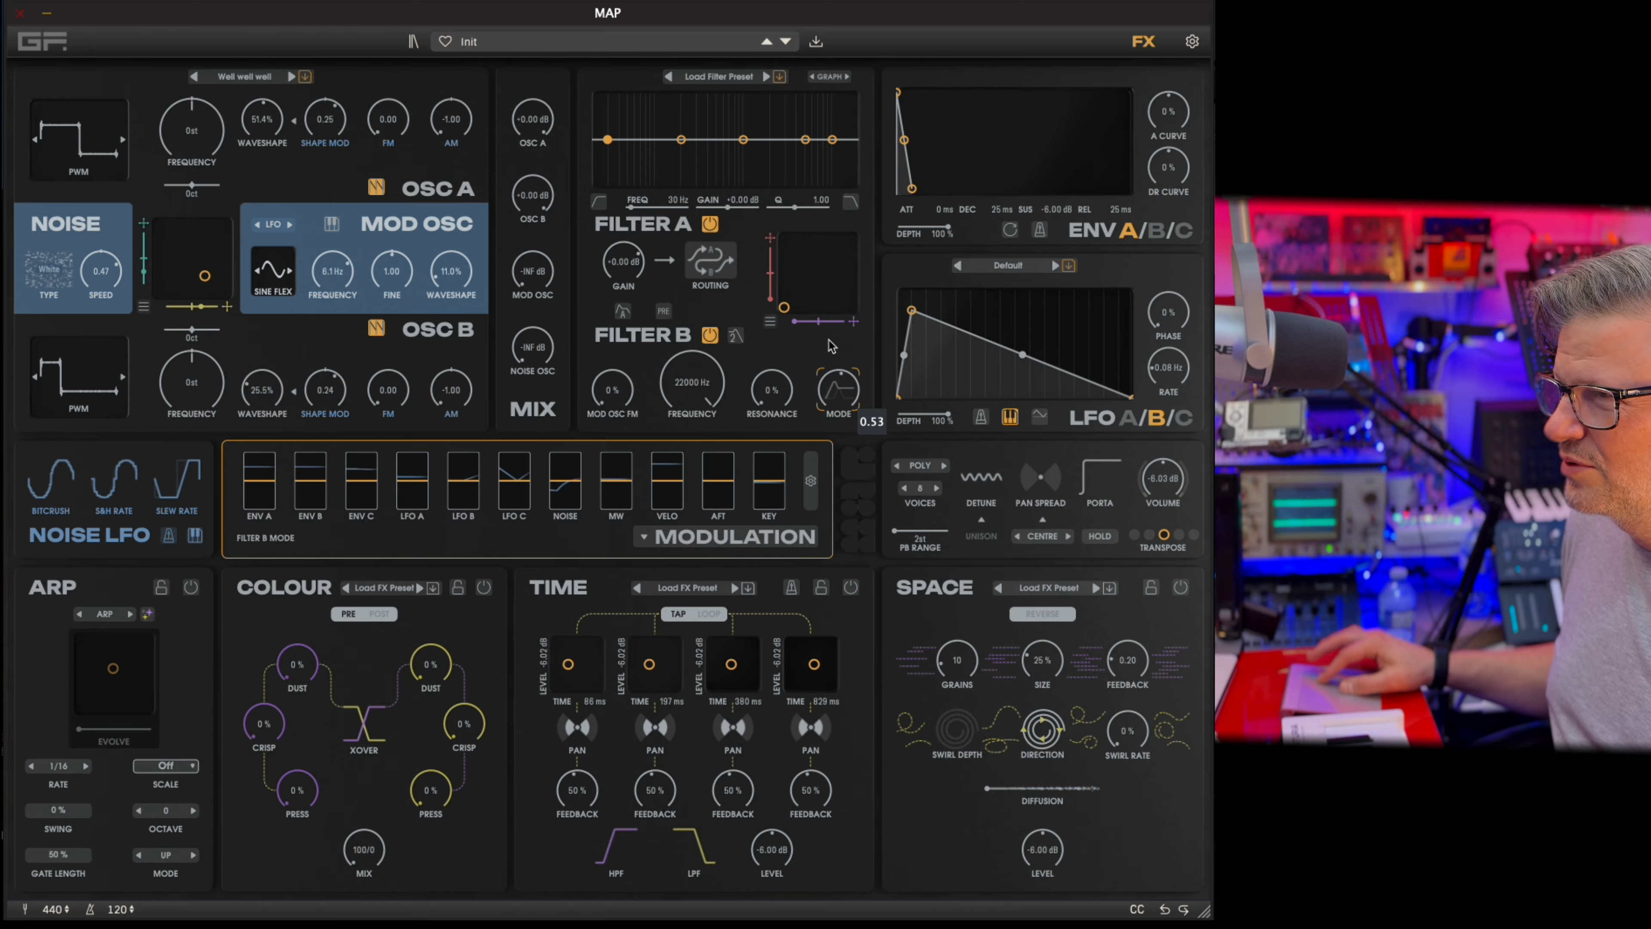
drag(693, 376, 684, 442)
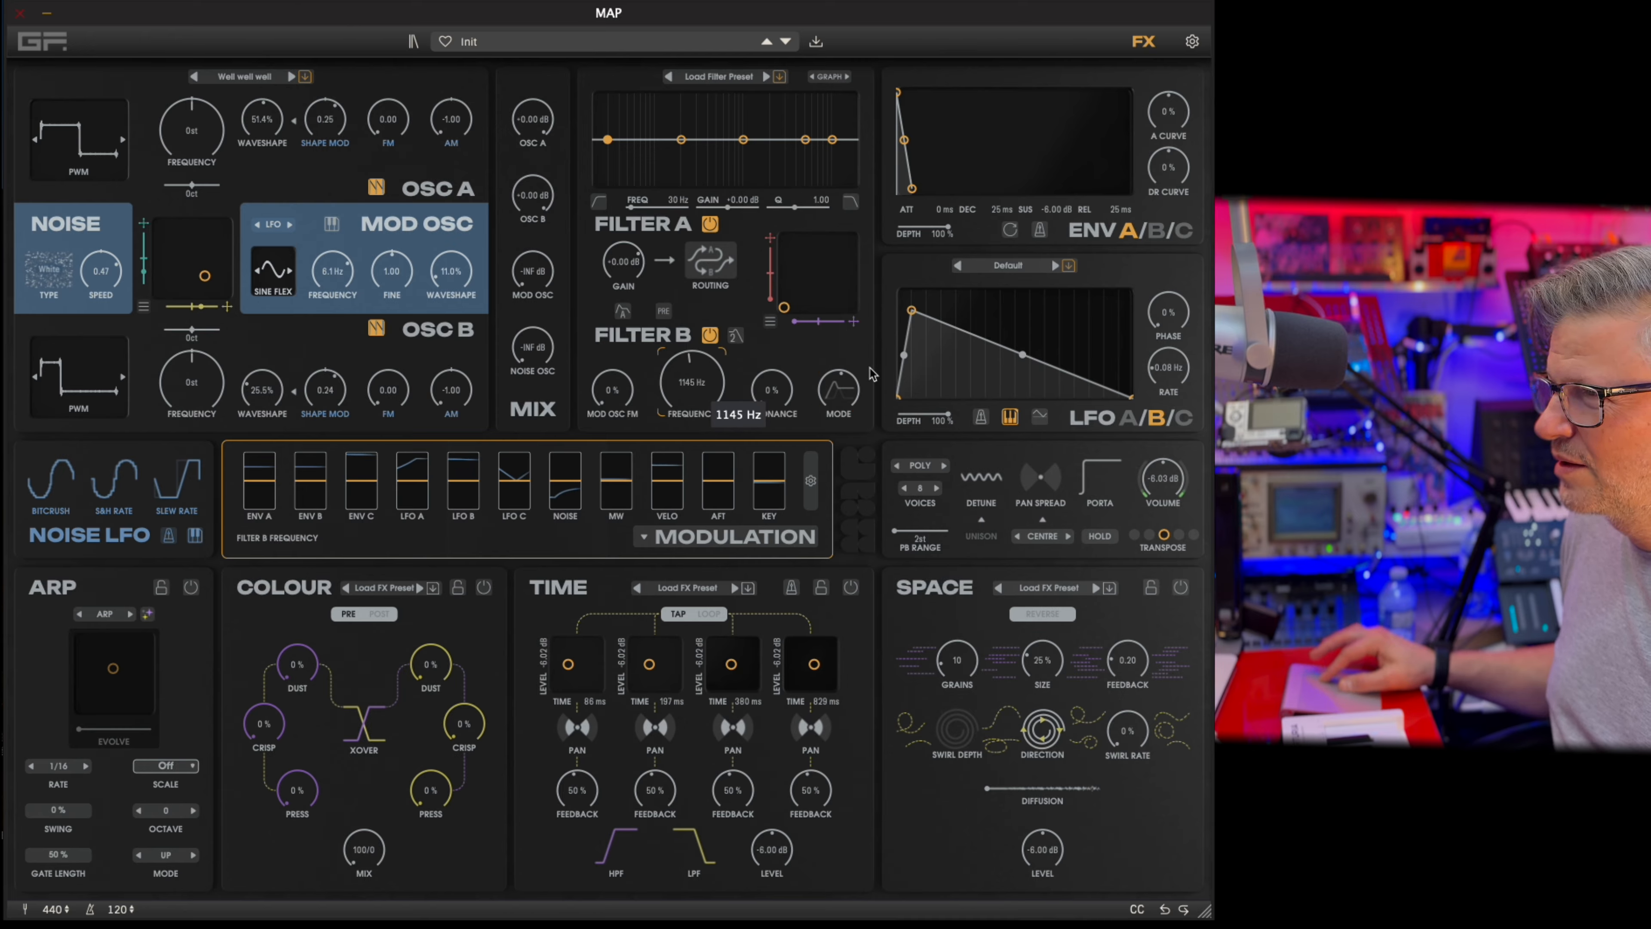
mouse_move(833, 390)
mouse_down()
mouse_move(823, 416)
mouse_move(839, 331)
mouse_move(822, 385)
mouse_up()
Modulate Filter B with Mod Osc FM at 50% and then 19%, using a 0.28 Hz Mod Osc, 169 Hz filter frequency and 37% resonance.
click(615, 389)
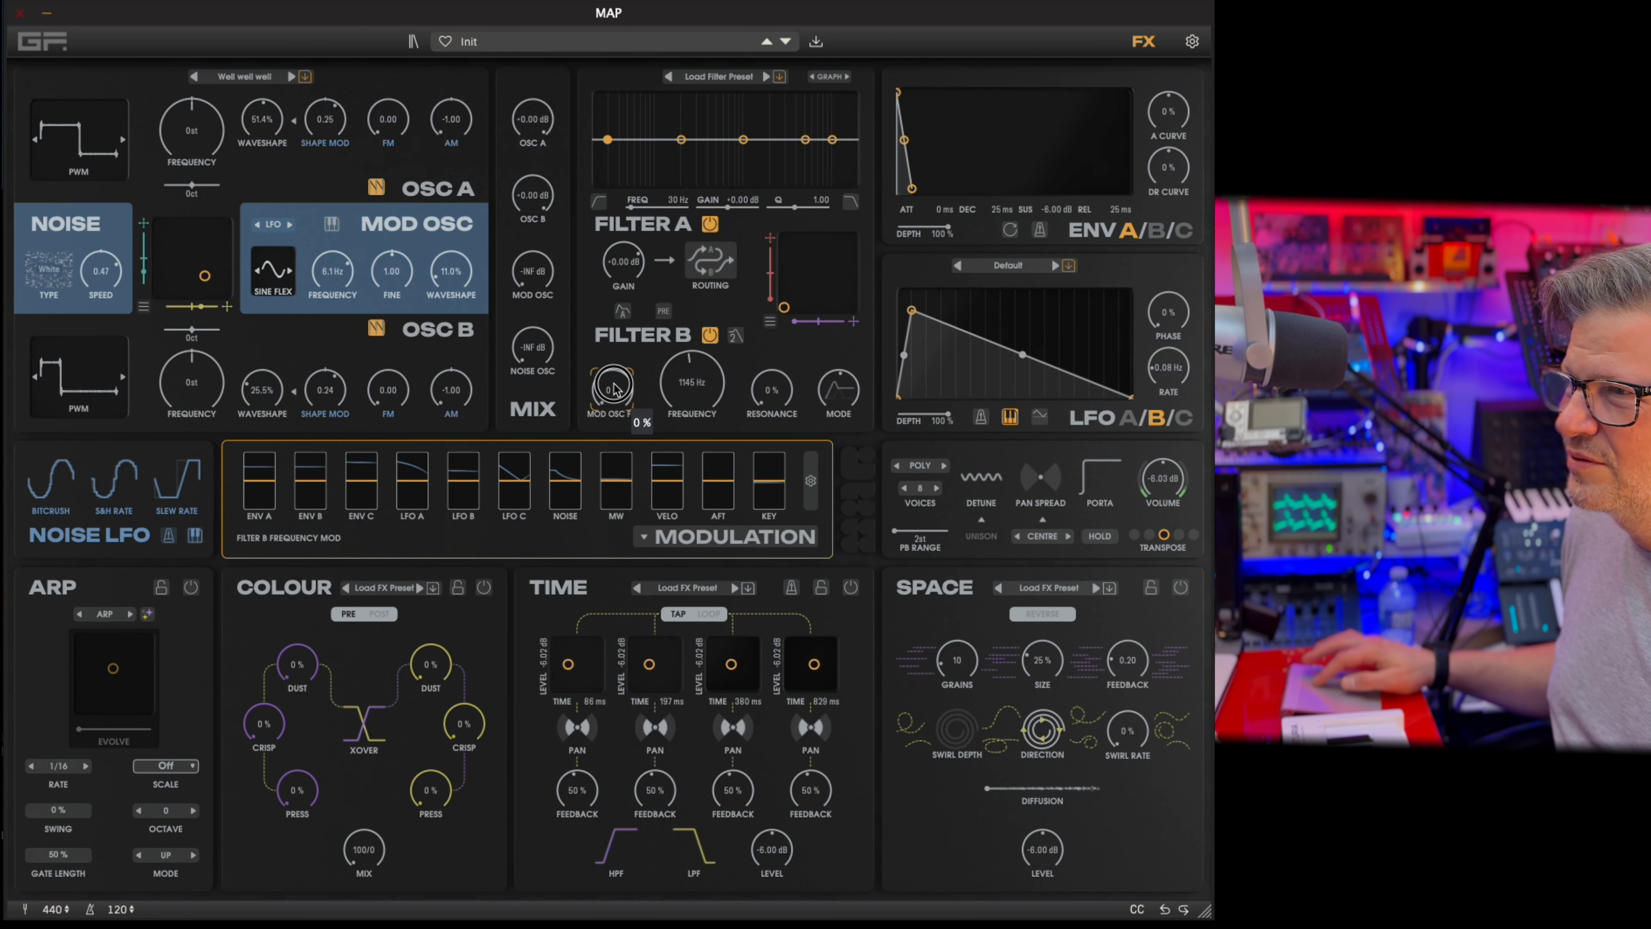
drag(615, 389, 617, 337)
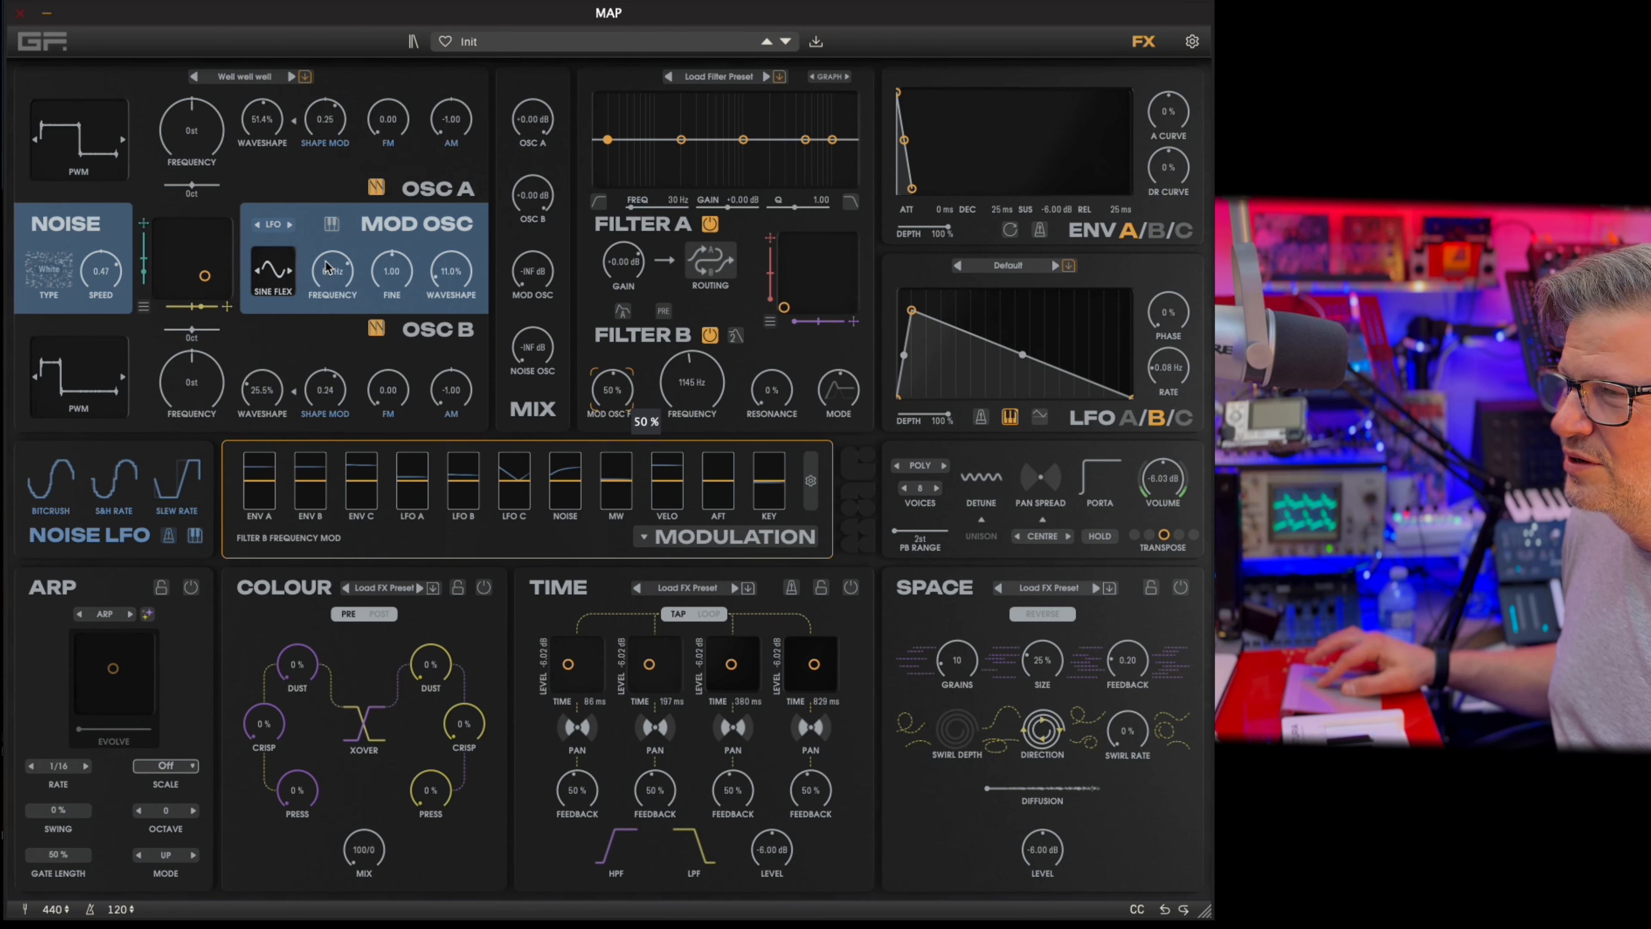
drag(327, 267, 323, 330)
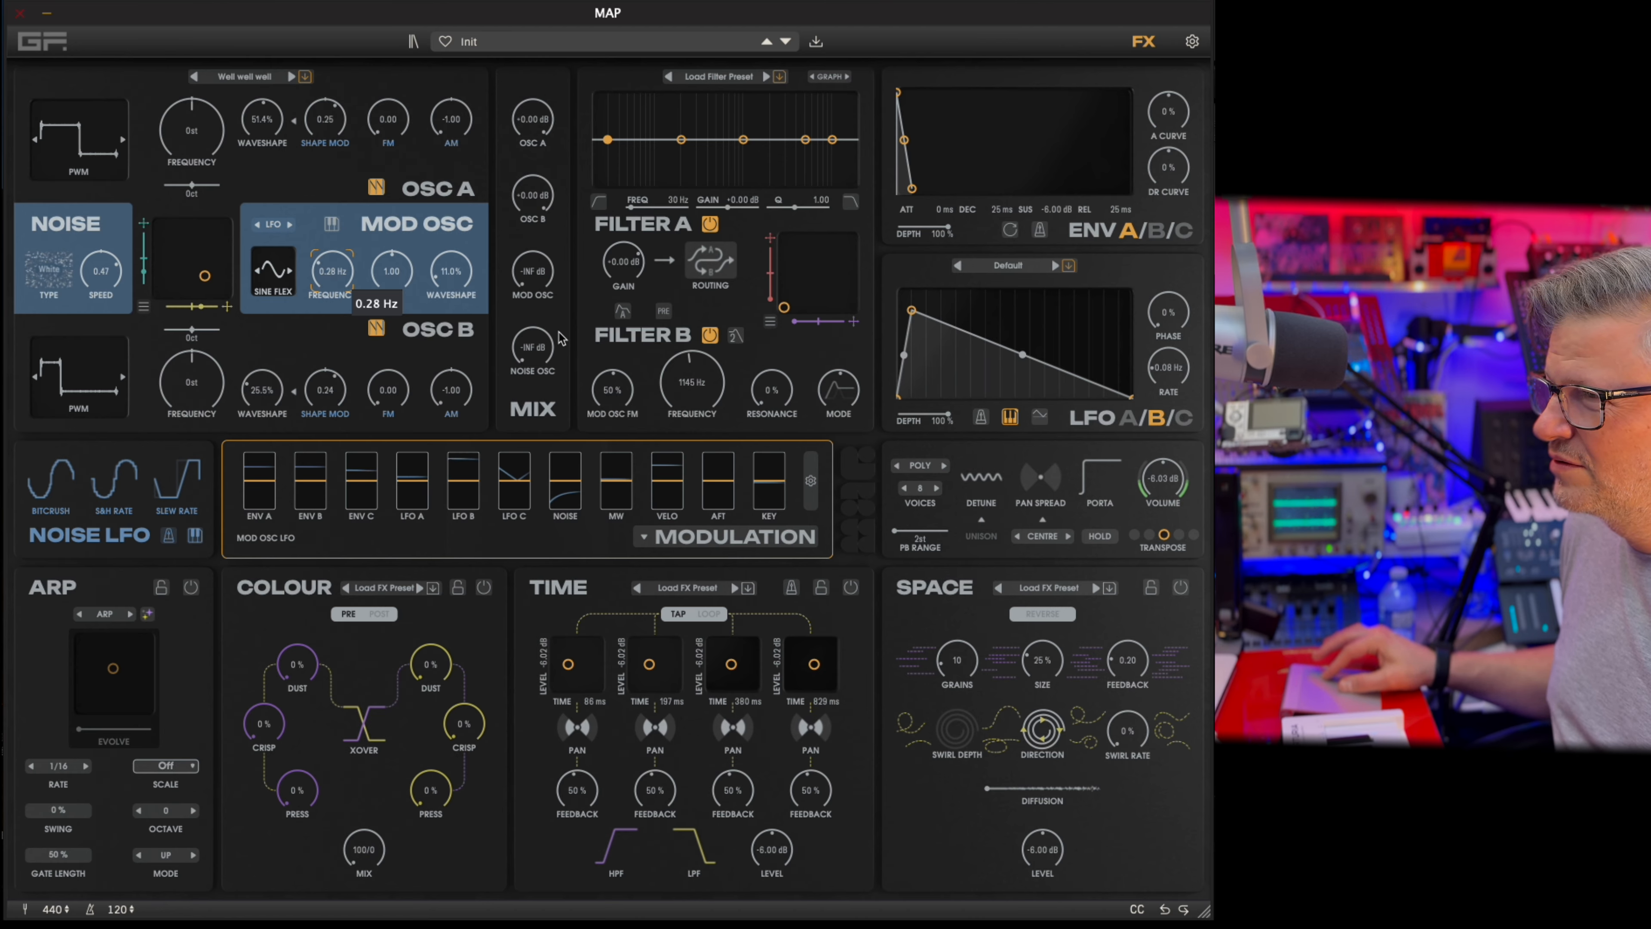
drag(669, 377, 622, 432)
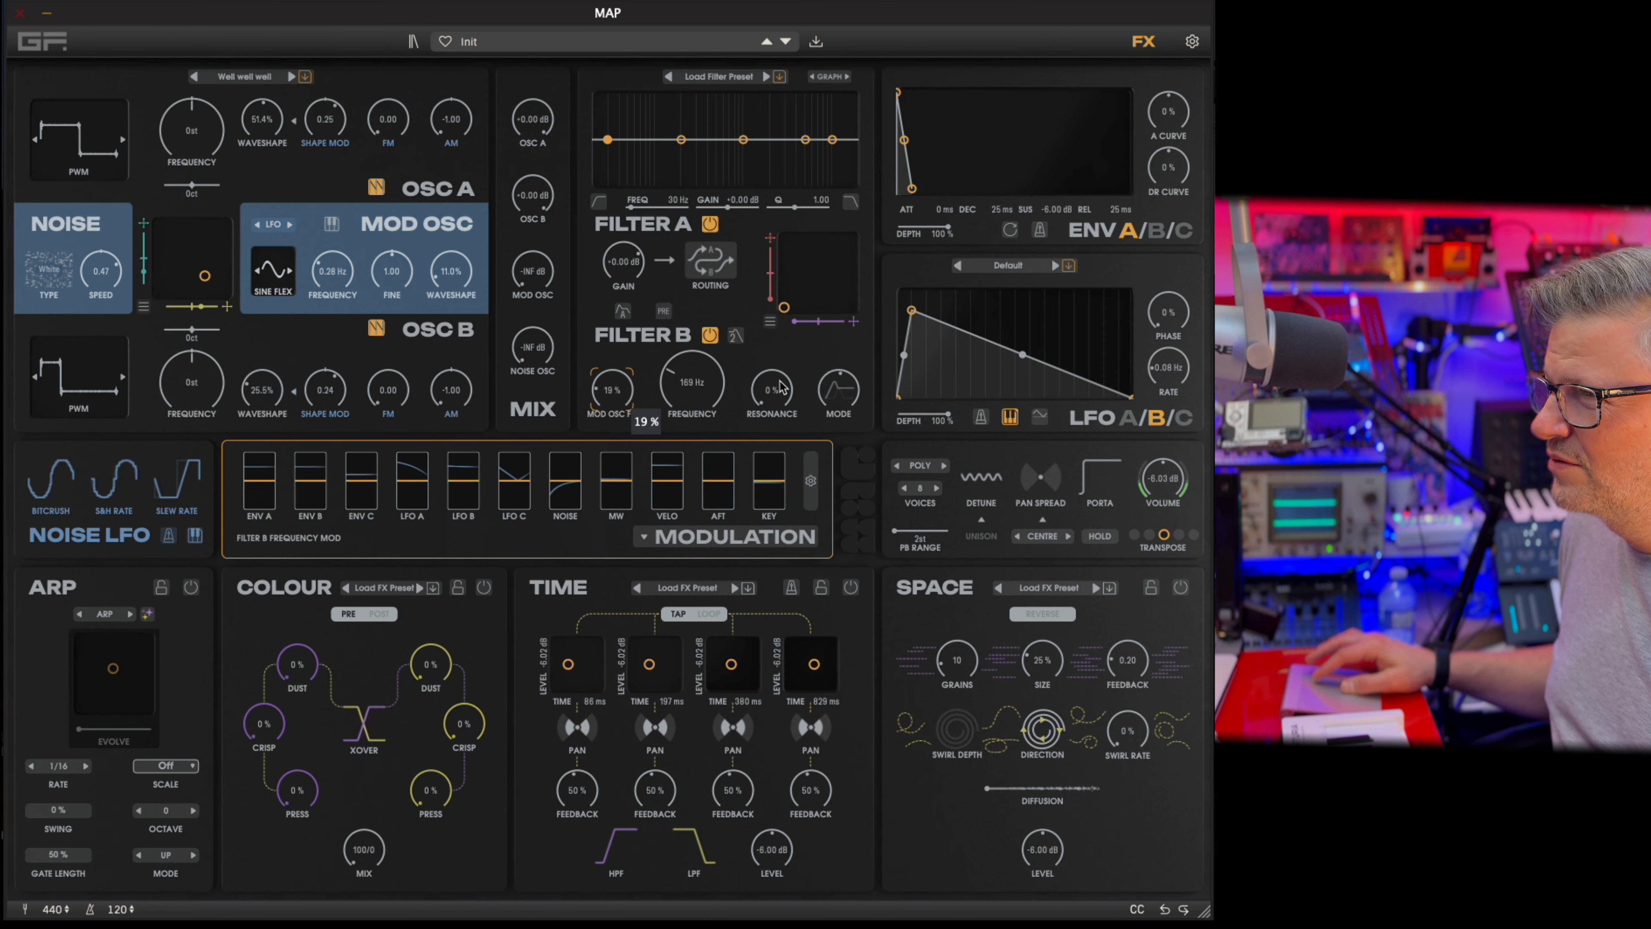
drag(782, 388, 780, 343)
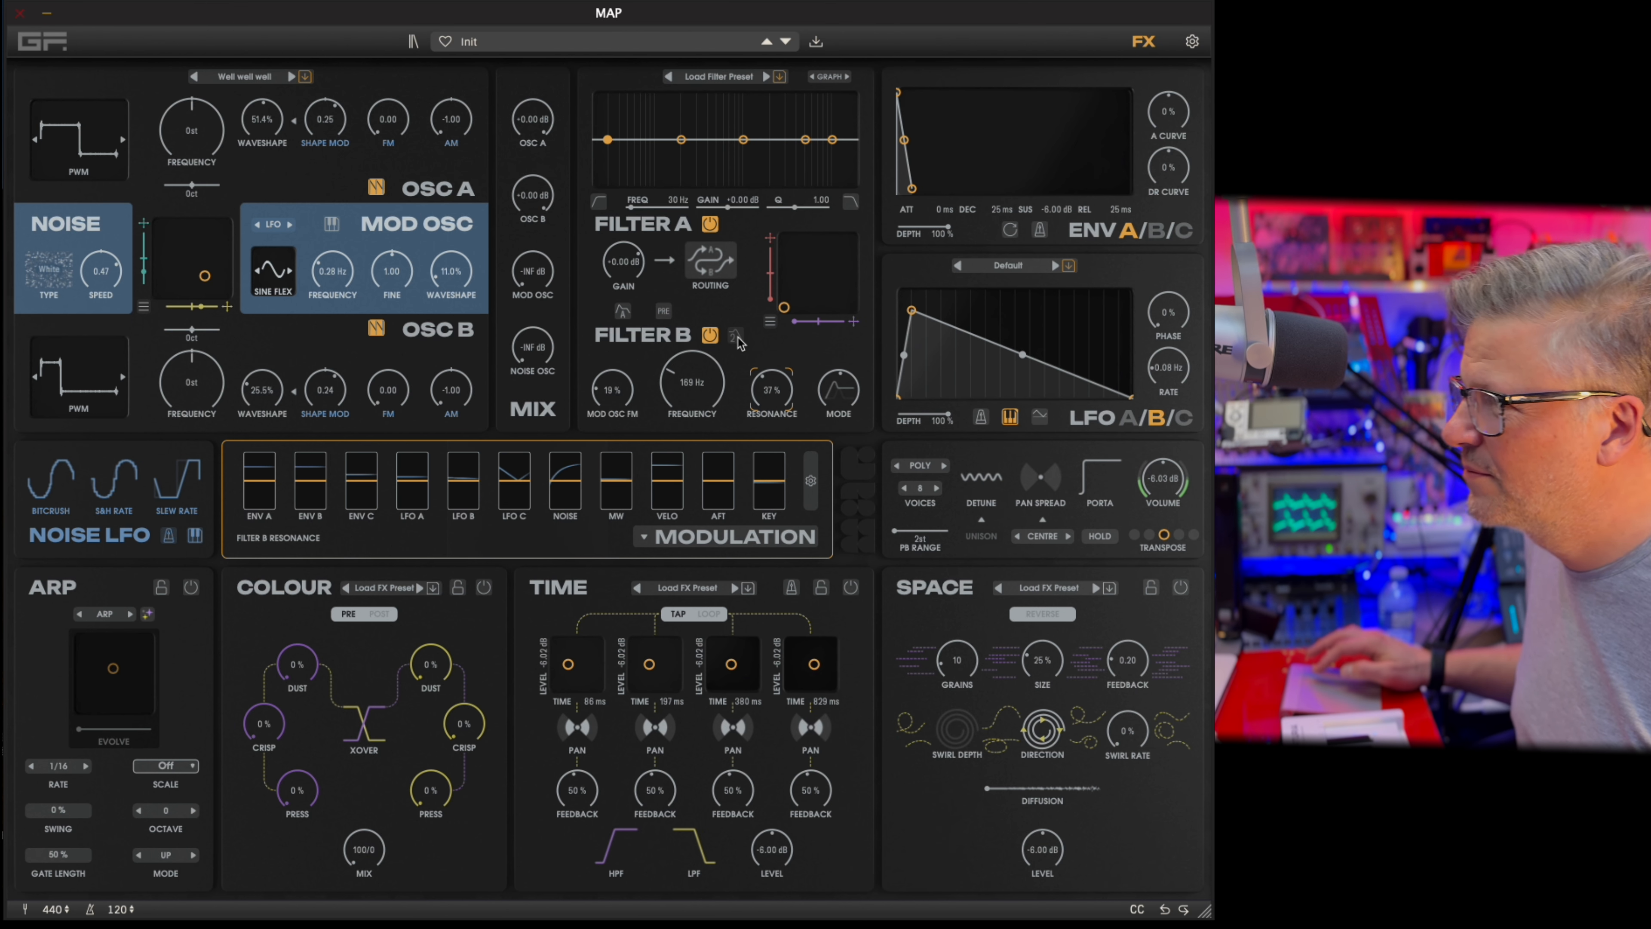
Switch off Filter B and shape Filter A with a boosted first band and a second band at 358 Hz, -2.94 dB, Q 1.00.
click(710, 334)
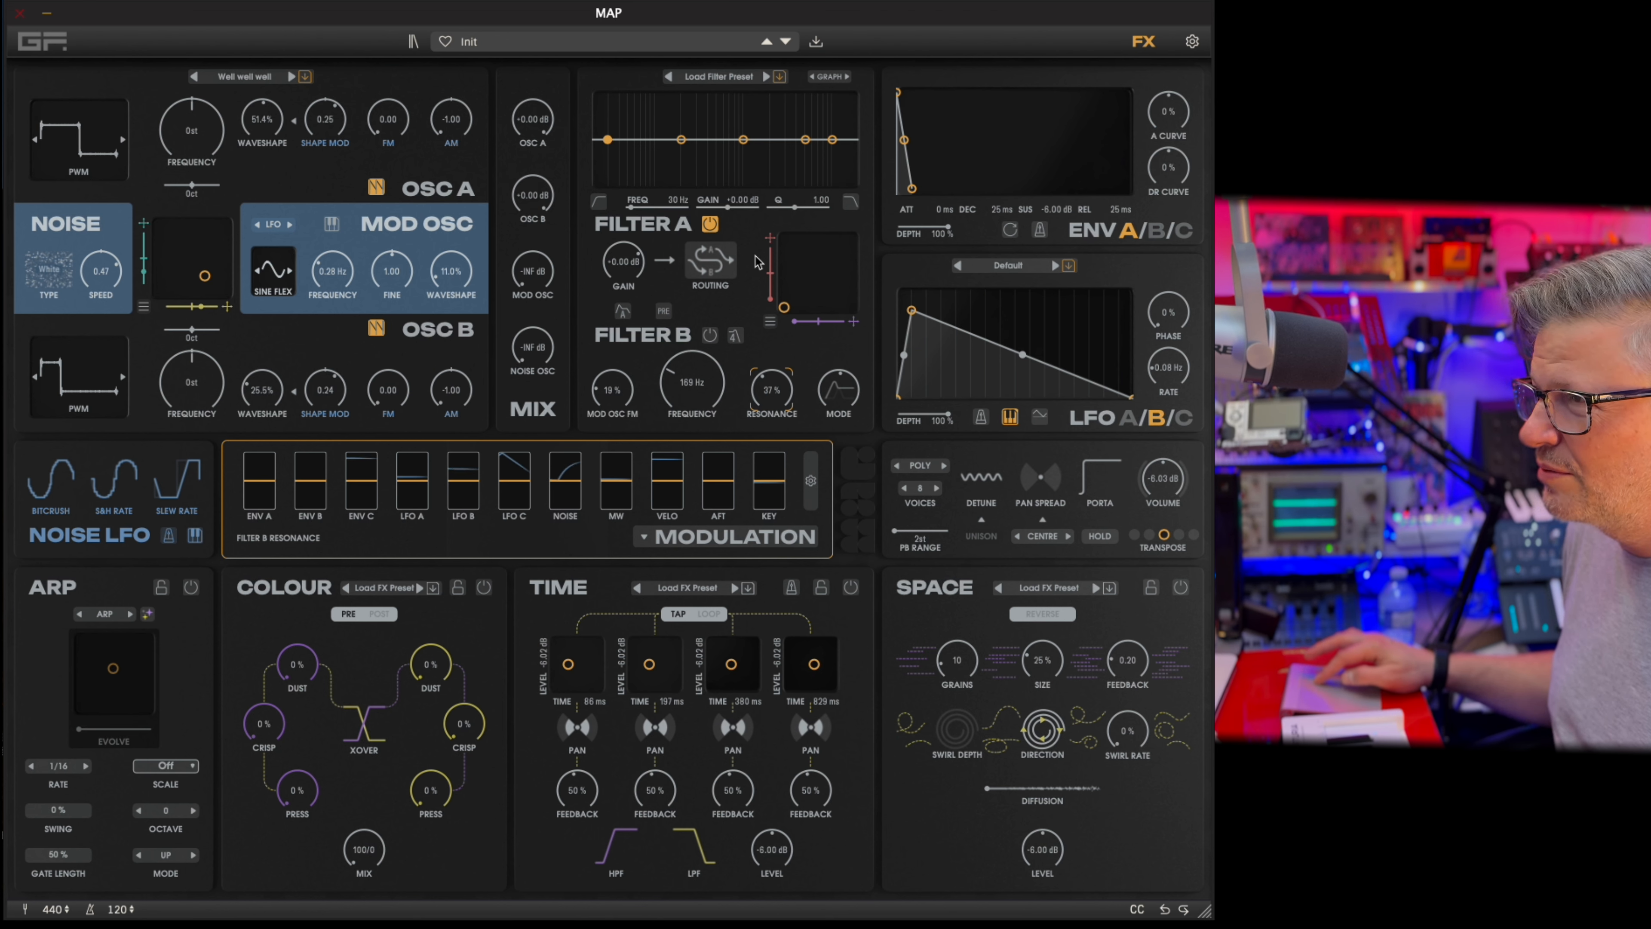
click(715, 264)
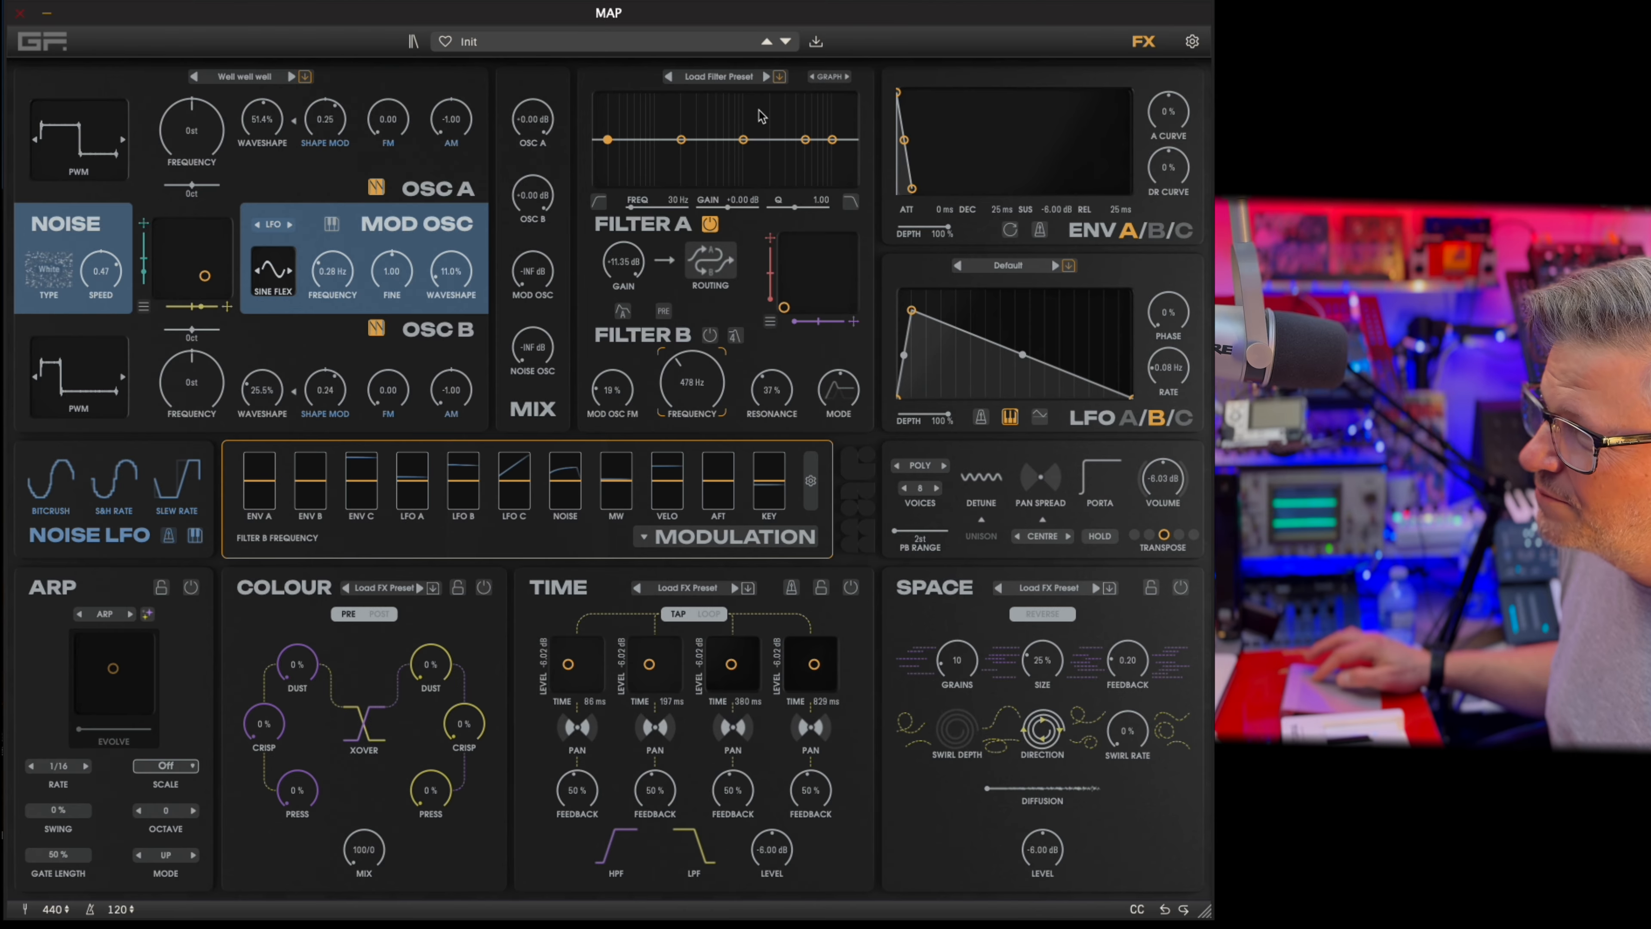
click(679, 140)
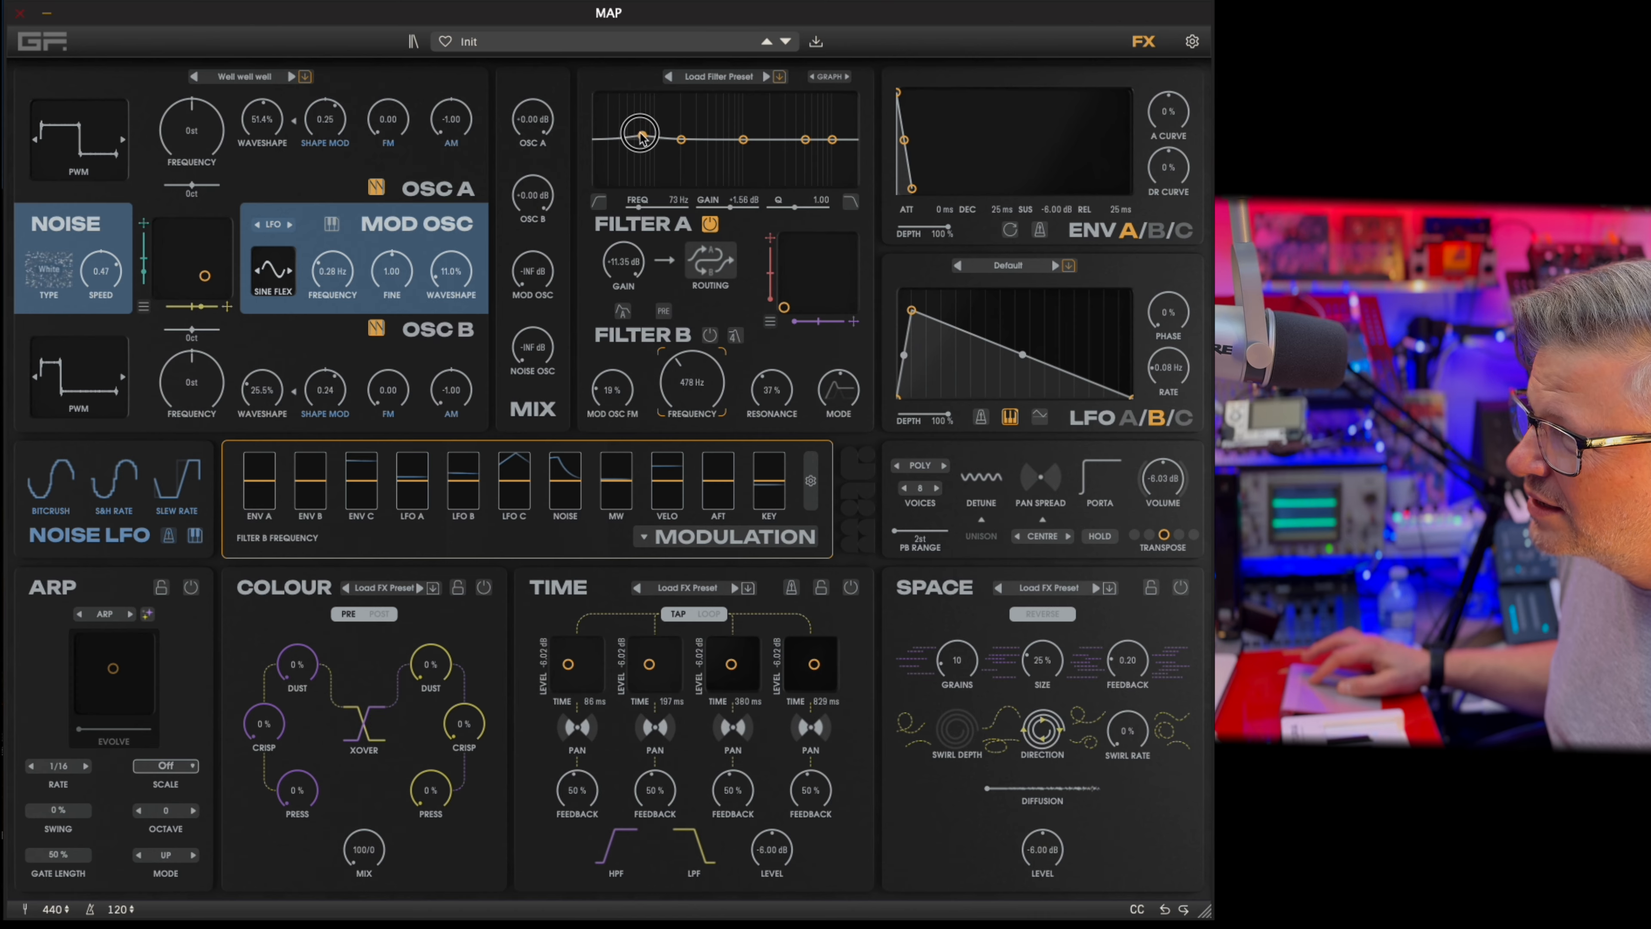
mouse_move(680, 140)
mouse_down()
mouse_move(683, 120)
mouse_move(693, 168)
mouse_up()
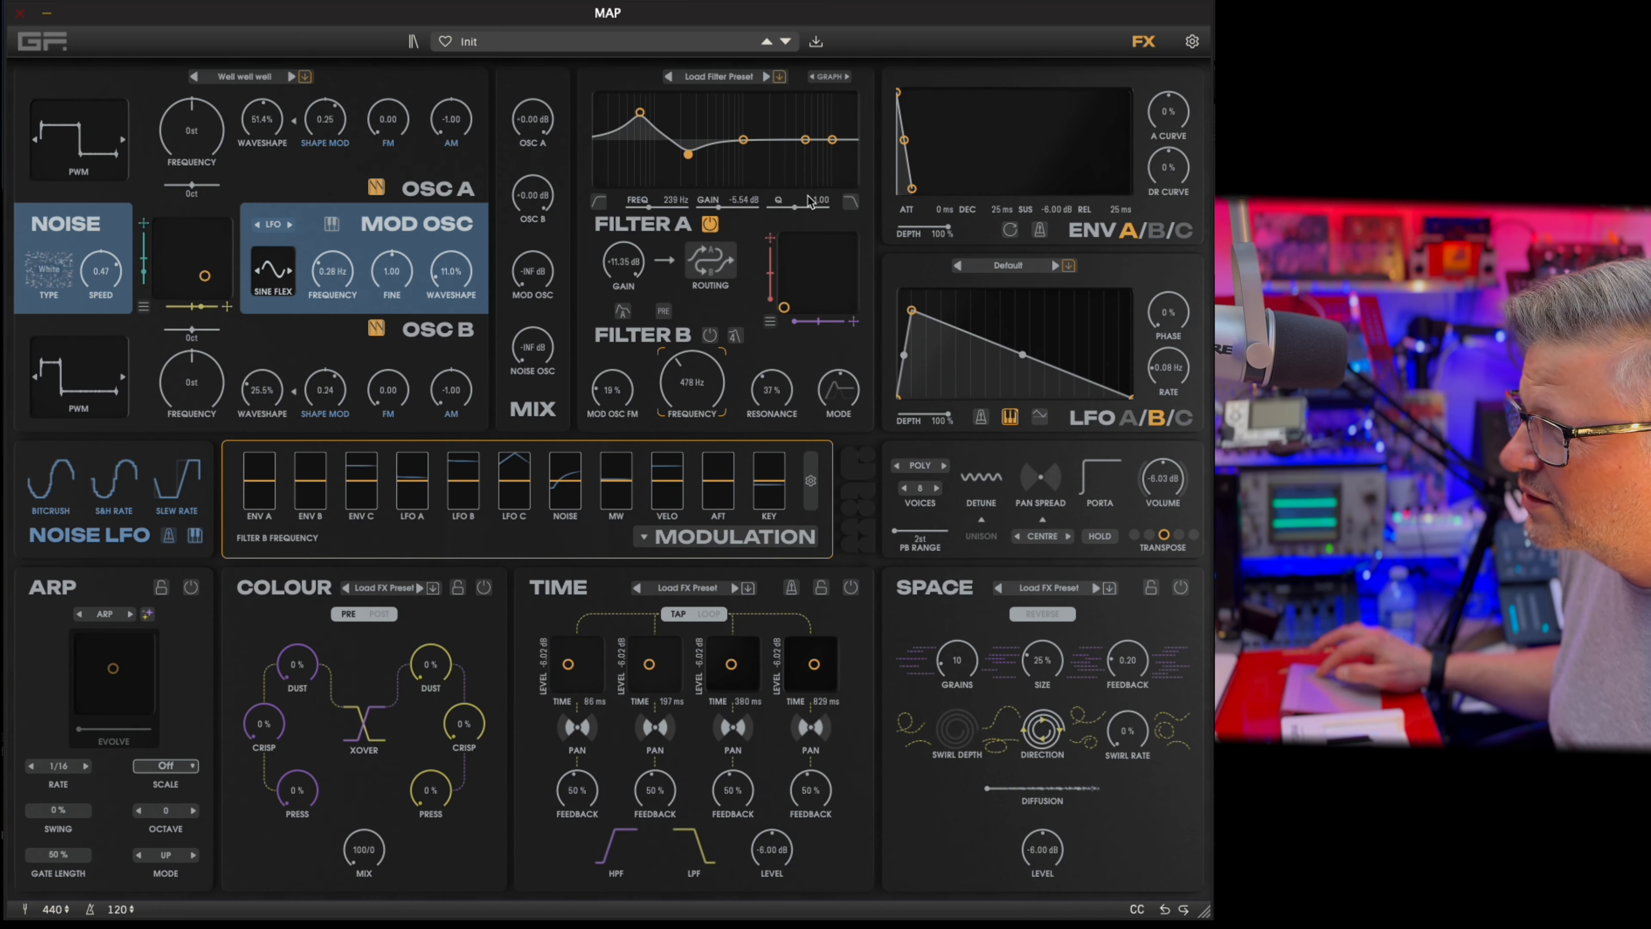
drag(801, 203, 820, 203)
double_click(821, 205)
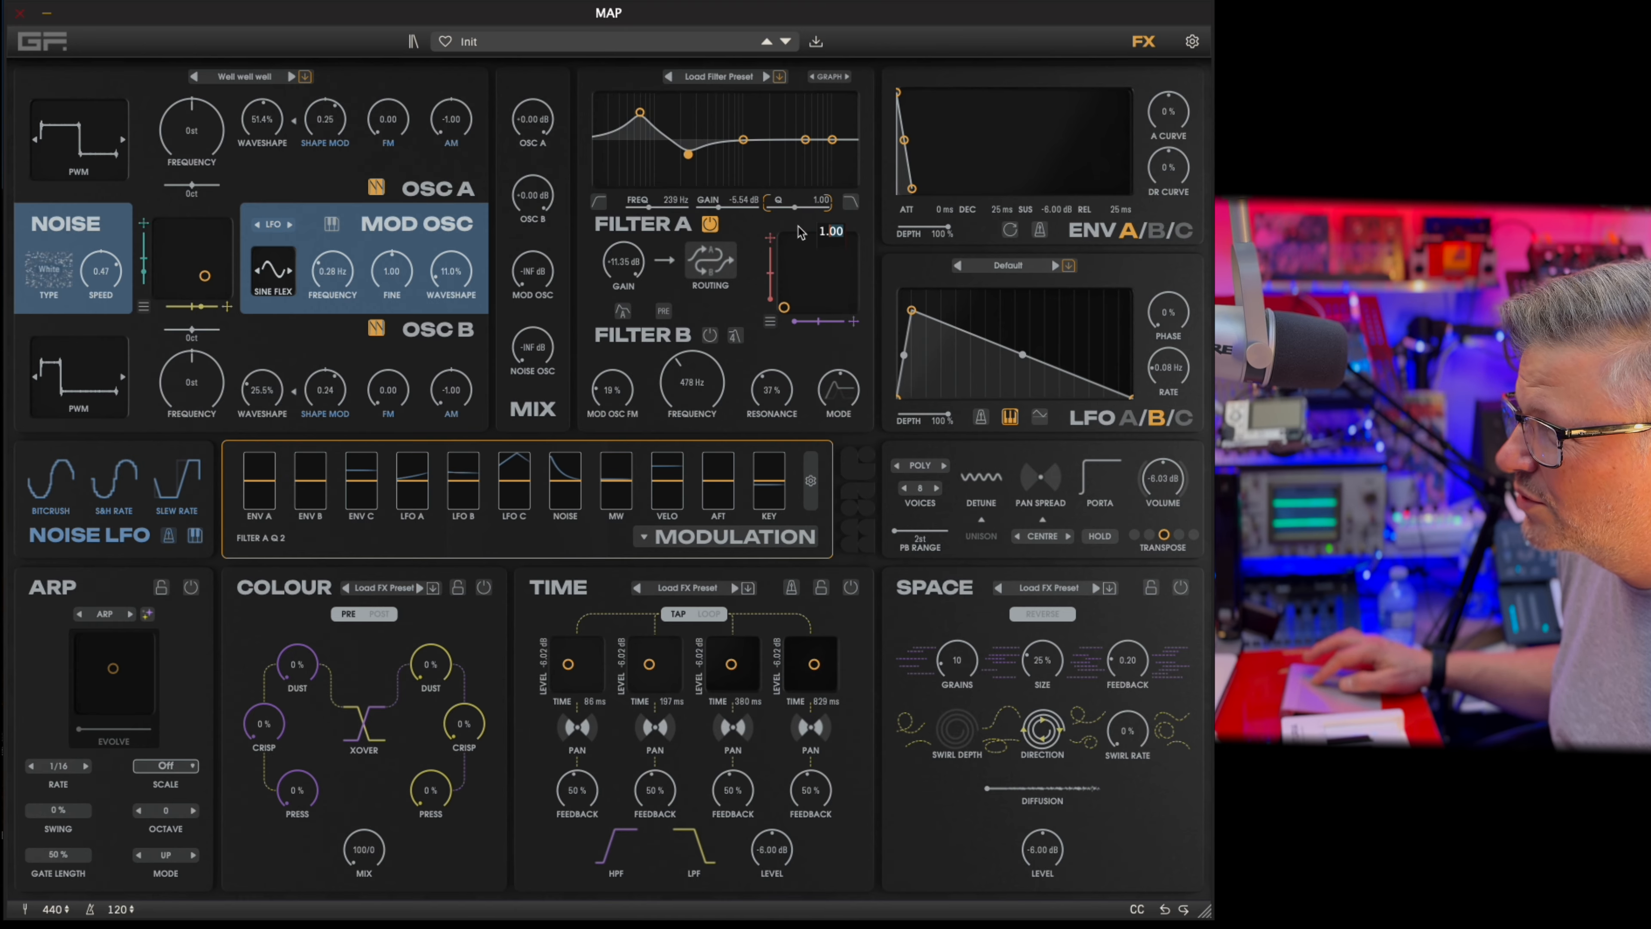
mouse_move(691, 155)
mouse_down()
mouse_move(738, 149)
mouse_move(704, 148)
mouse_up()
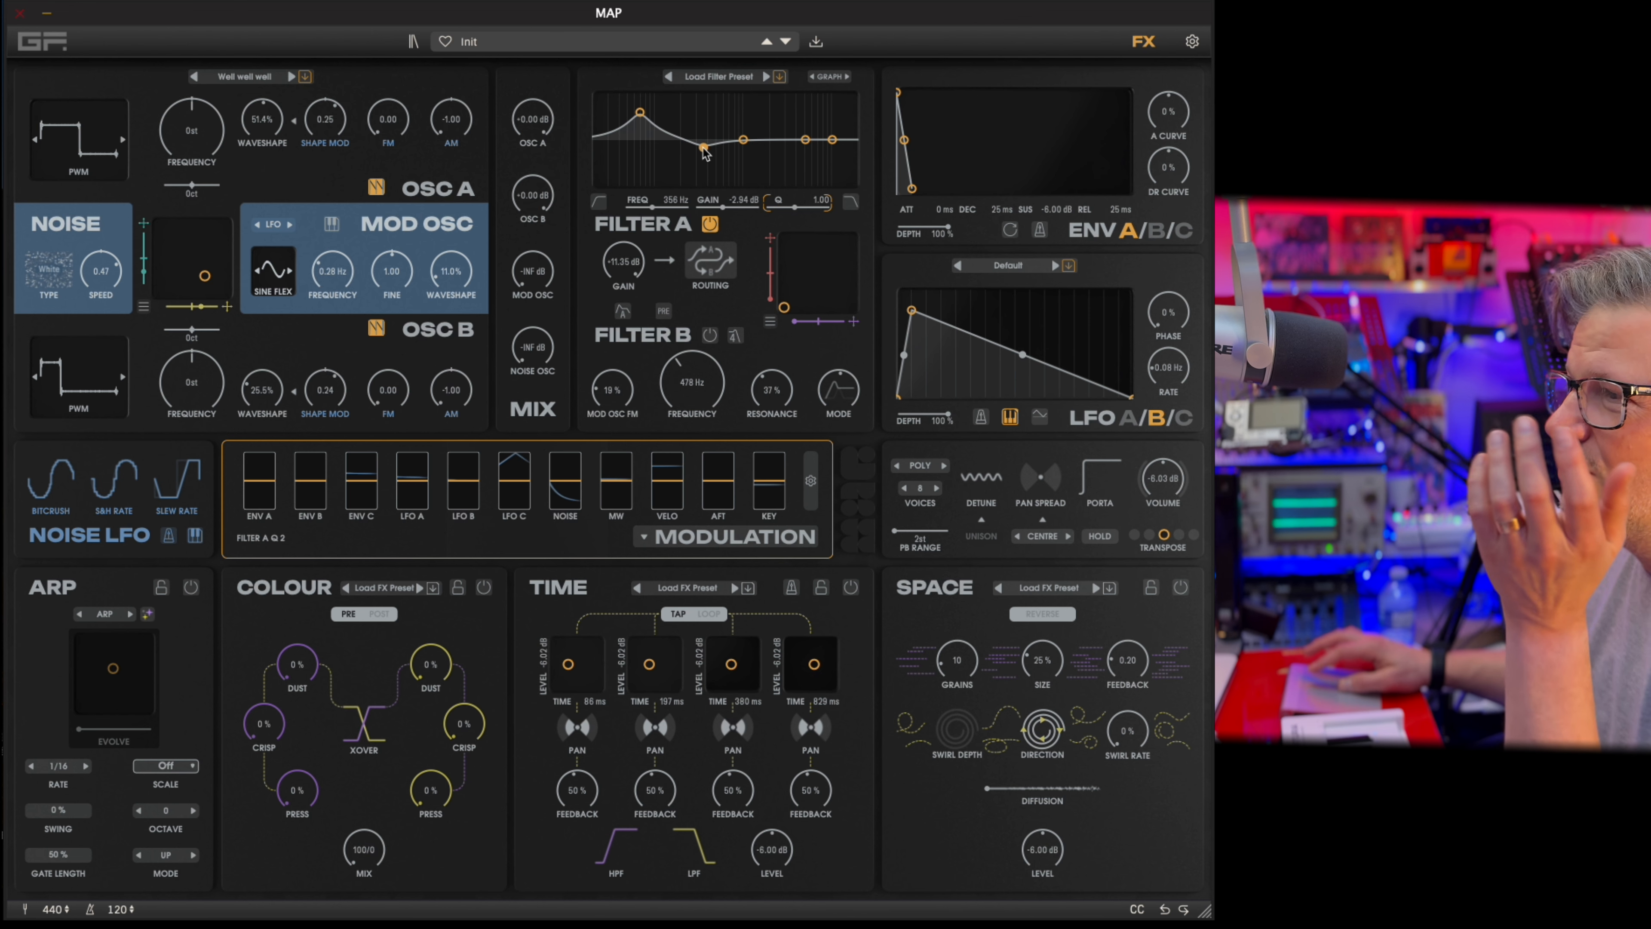
Assign LFO B to Filter A Q 2 at 51.2% and LFO C to Filter A Gain 2 at -61.3% in the modulation matrix.
click(726, 538)
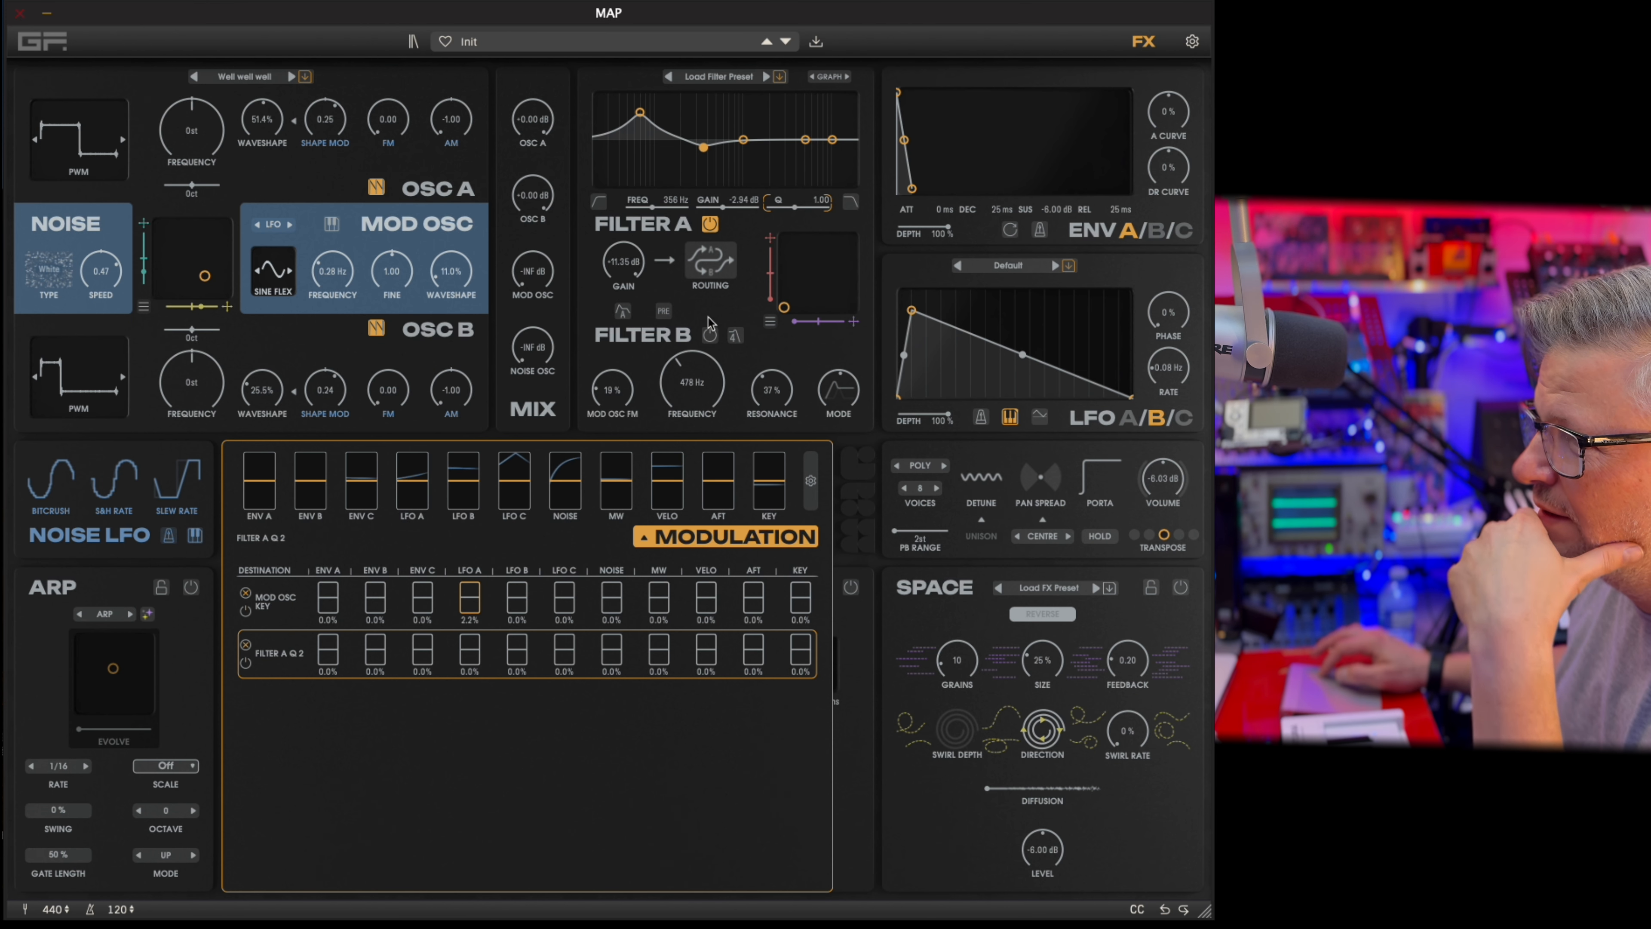
drag(514, 651, 548, 572)
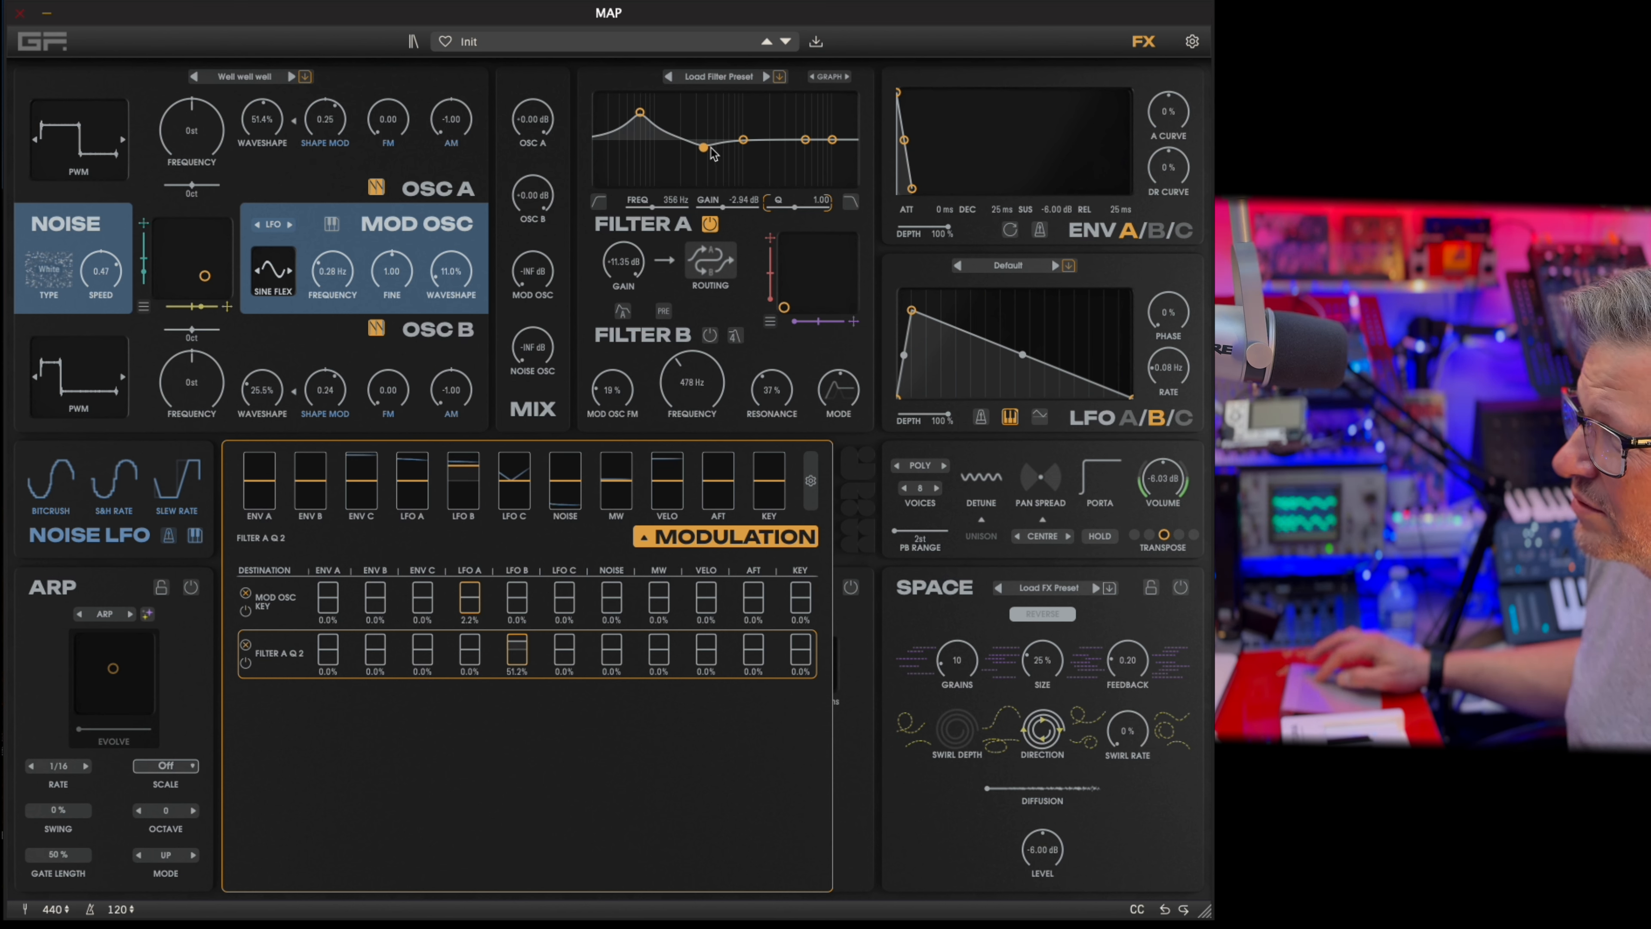
click(733, 207)
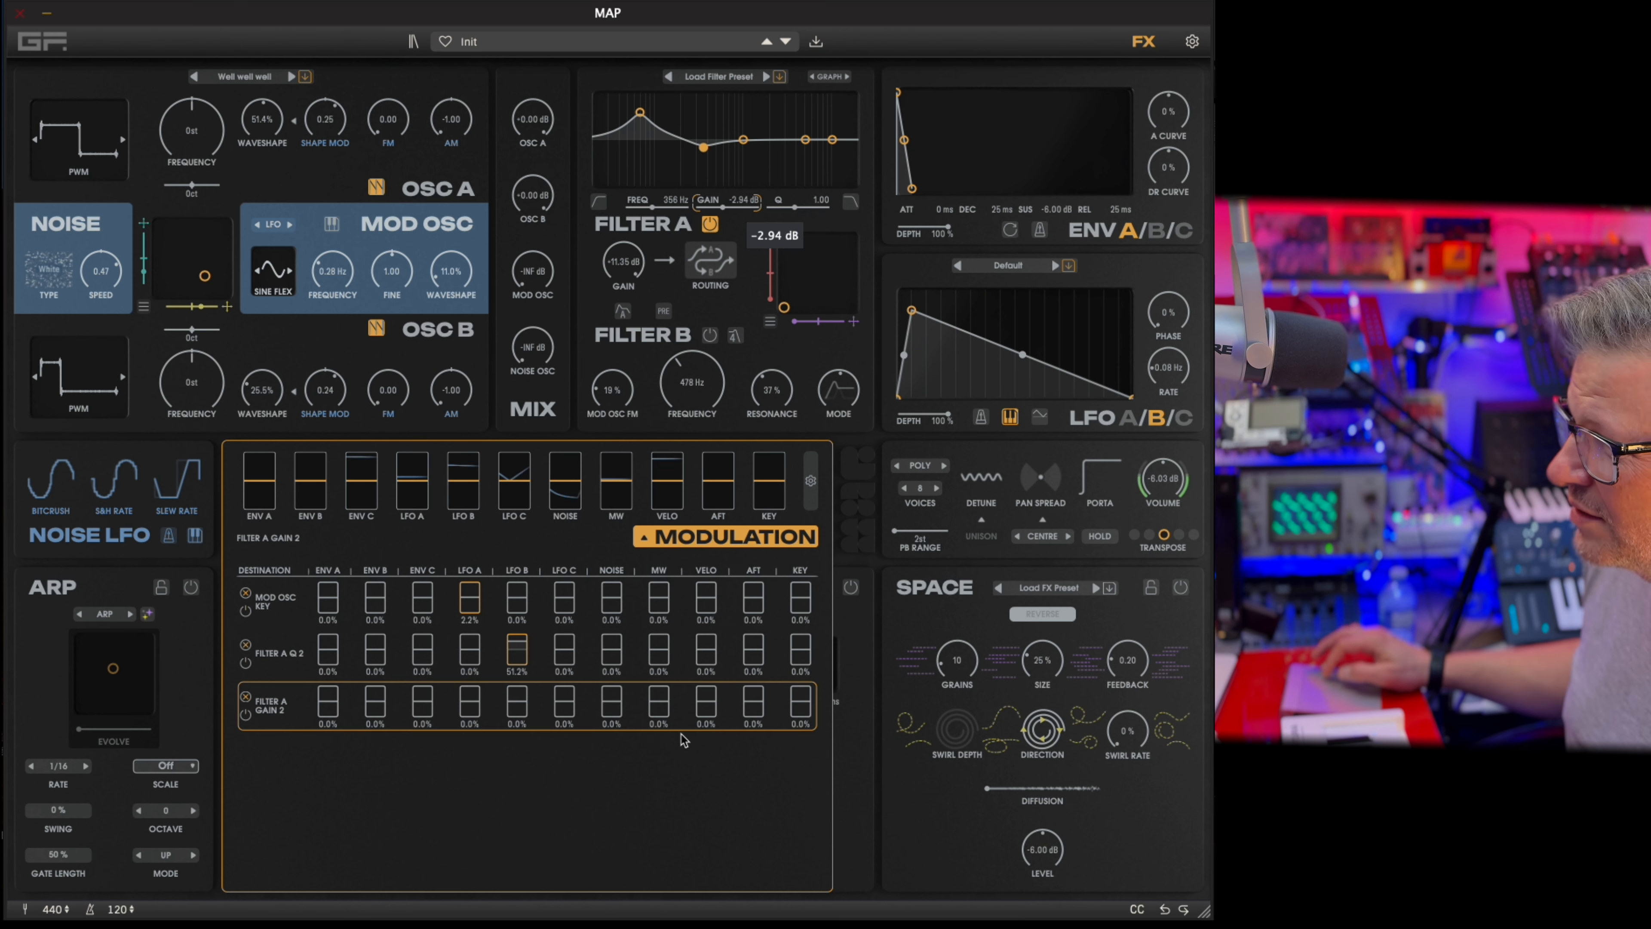
drag(568, 714, 568, 748)
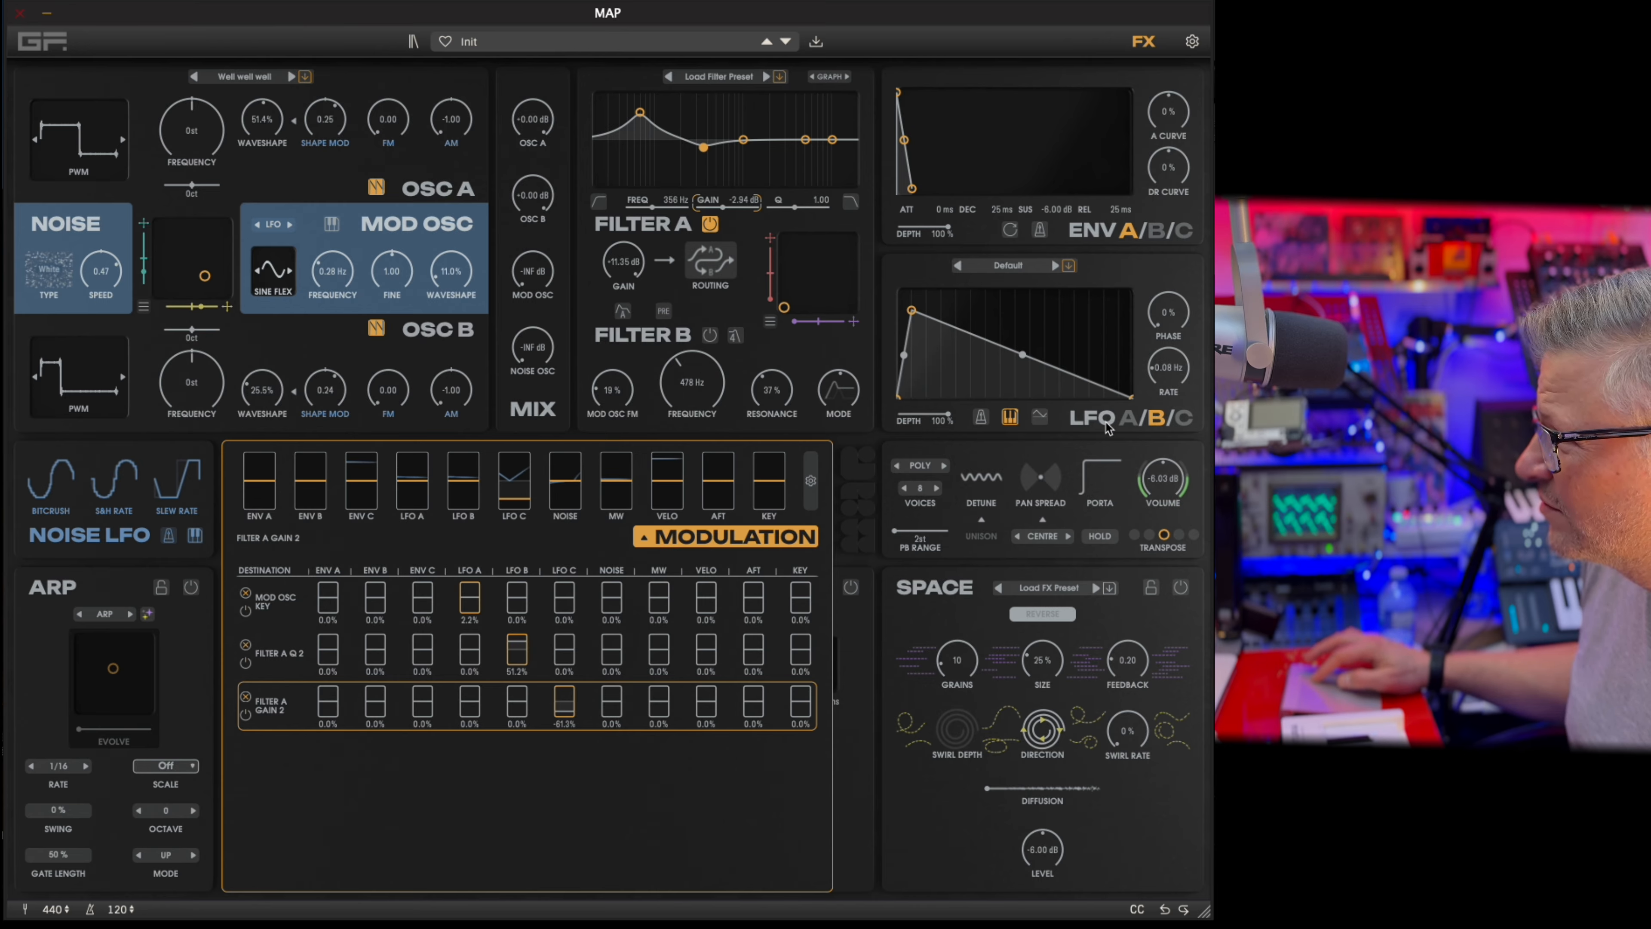
Try LFO C at a rate of 11.22 Hz and a lower rate, with its Filter A Gain 2 modulation at 58.2%.
click(1137, 409)
drag(1162, 381, 1179, 340)
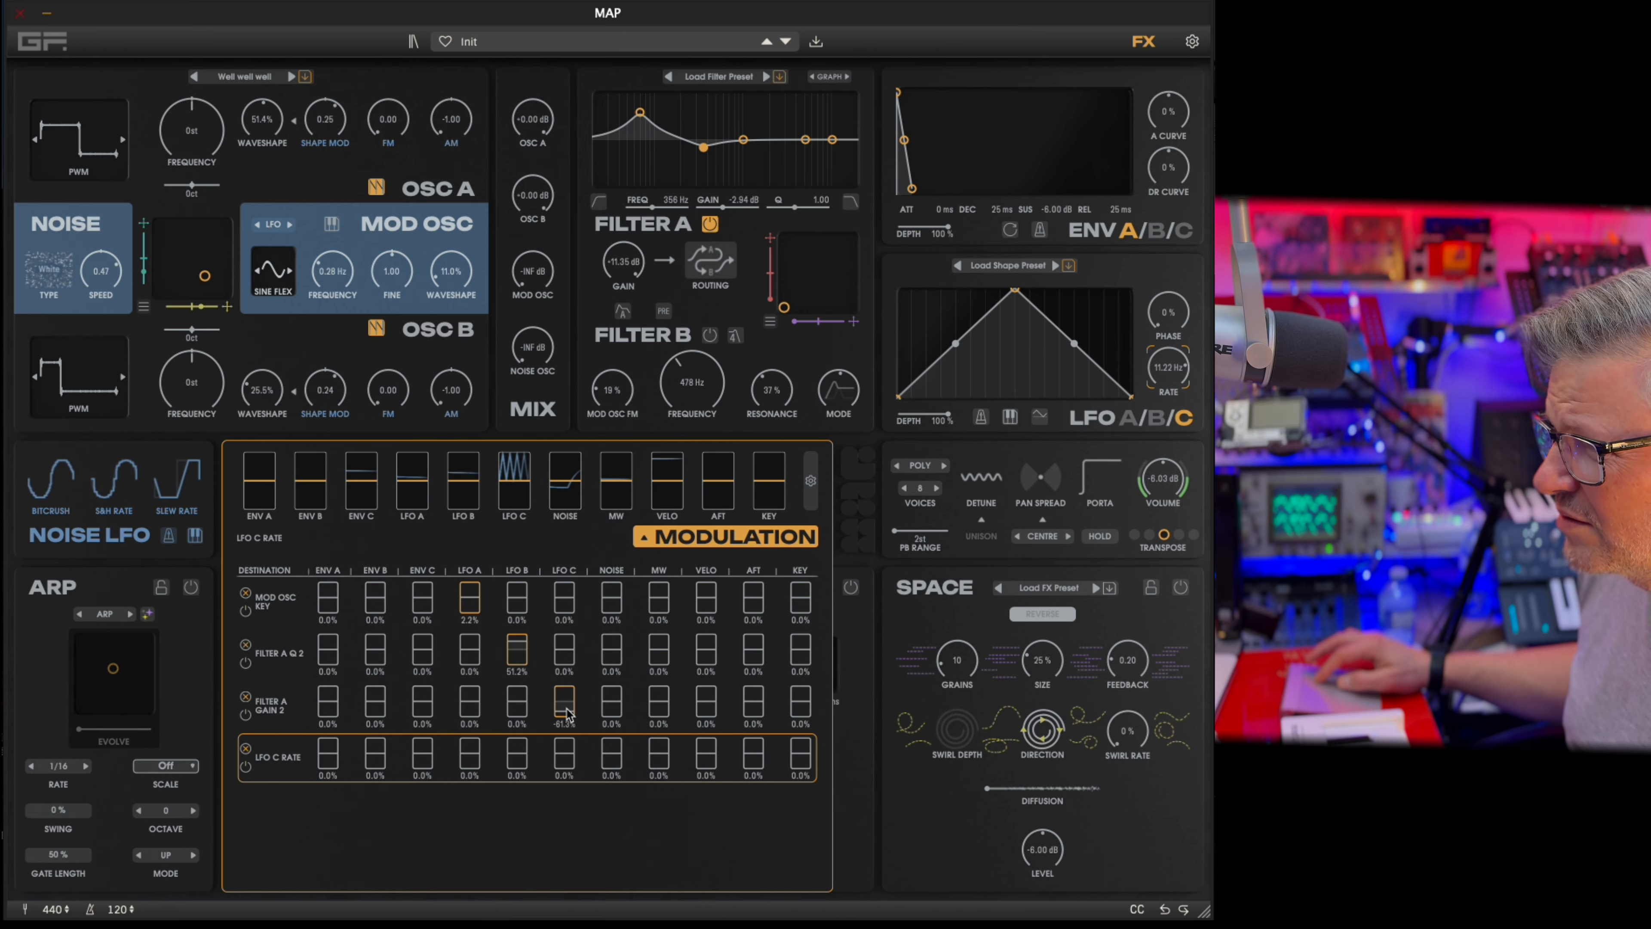
drag(567, 714, 580, 642)
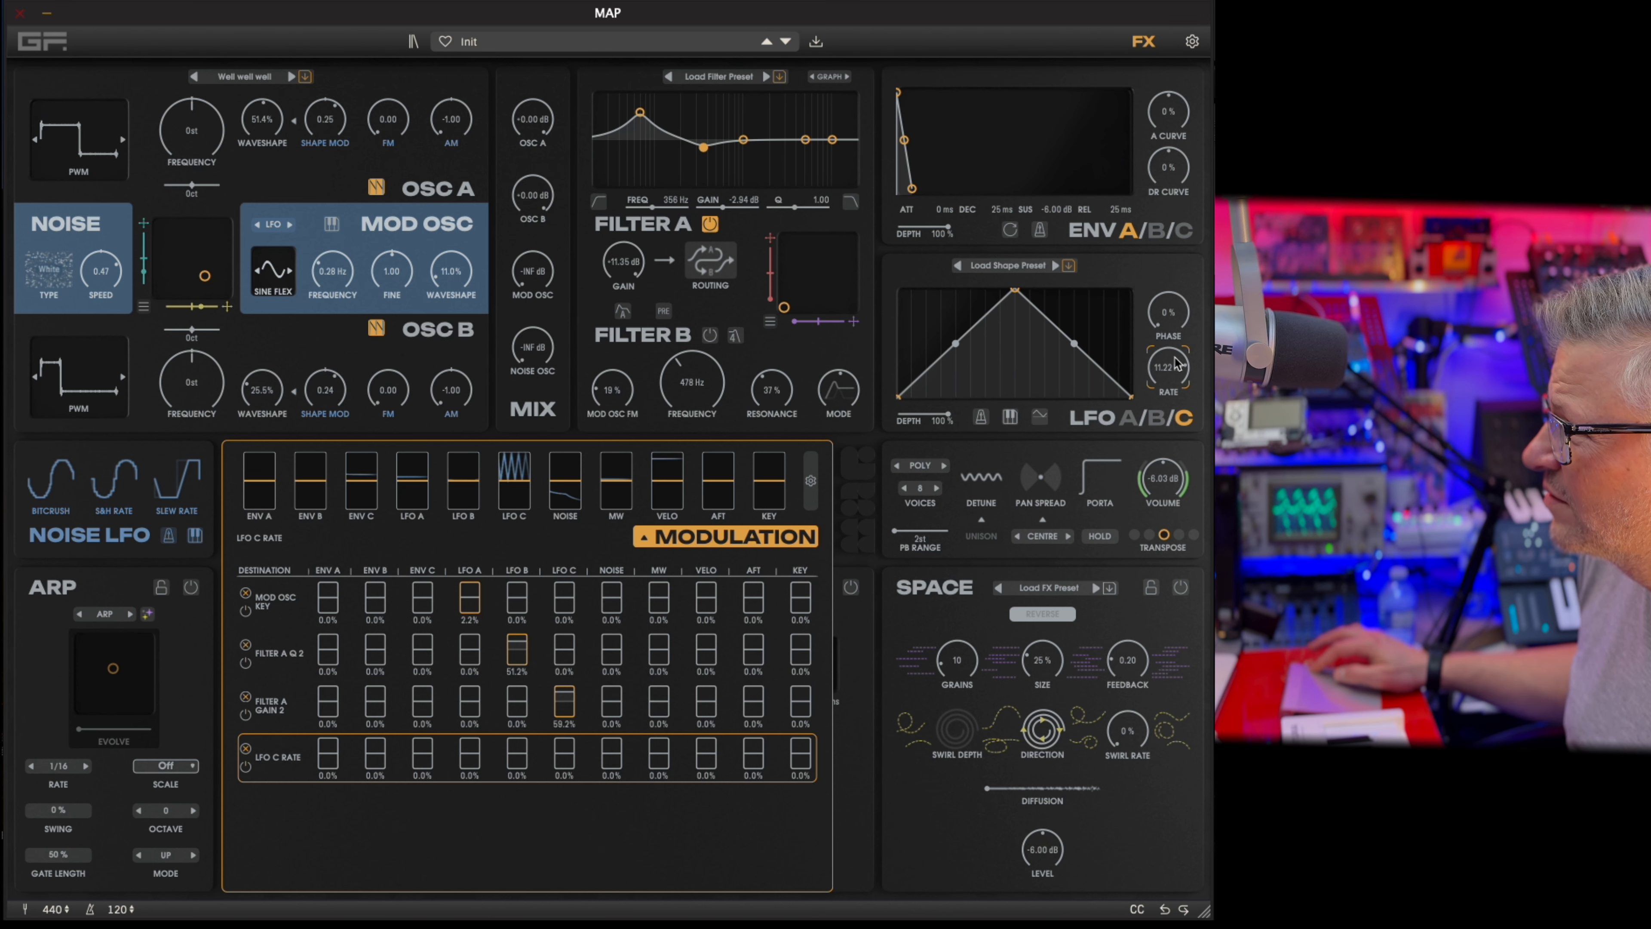
mouse_move(1178, 364)
mouse_down()
mouse_move(1156, 422)
mouse_move(1180, 371)
mouse_up()
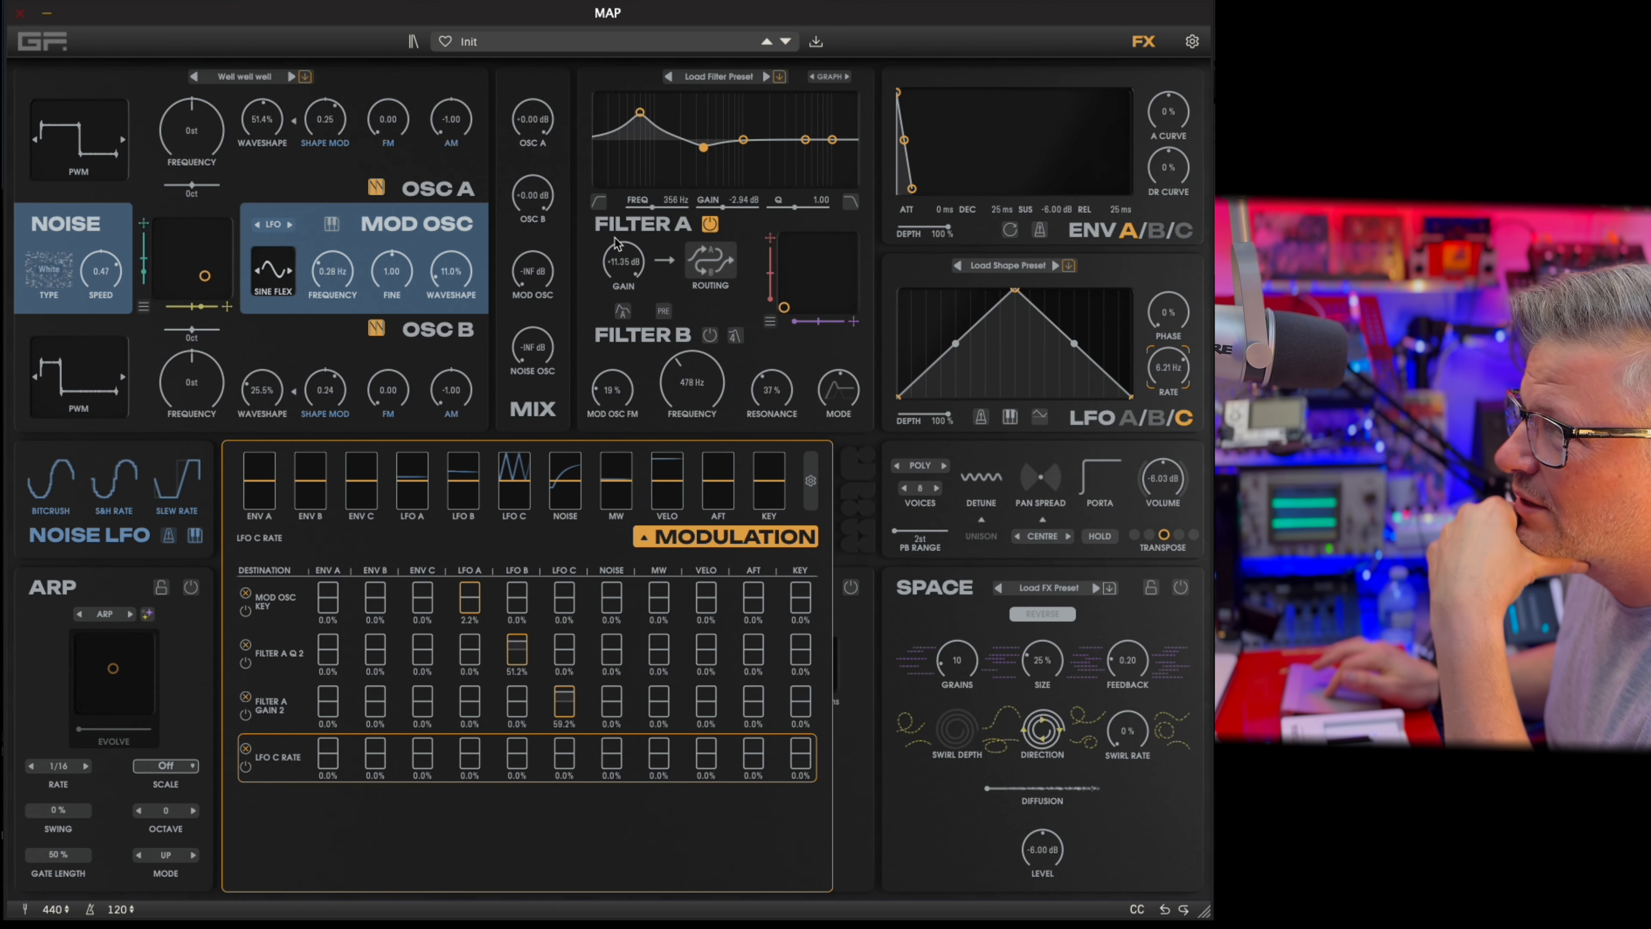
Change Filter A's outer bands to high-pass and low-pass shapes with resonant peaks, placing the low one at 173 Hz with Q 3.46.
click(599, 202)
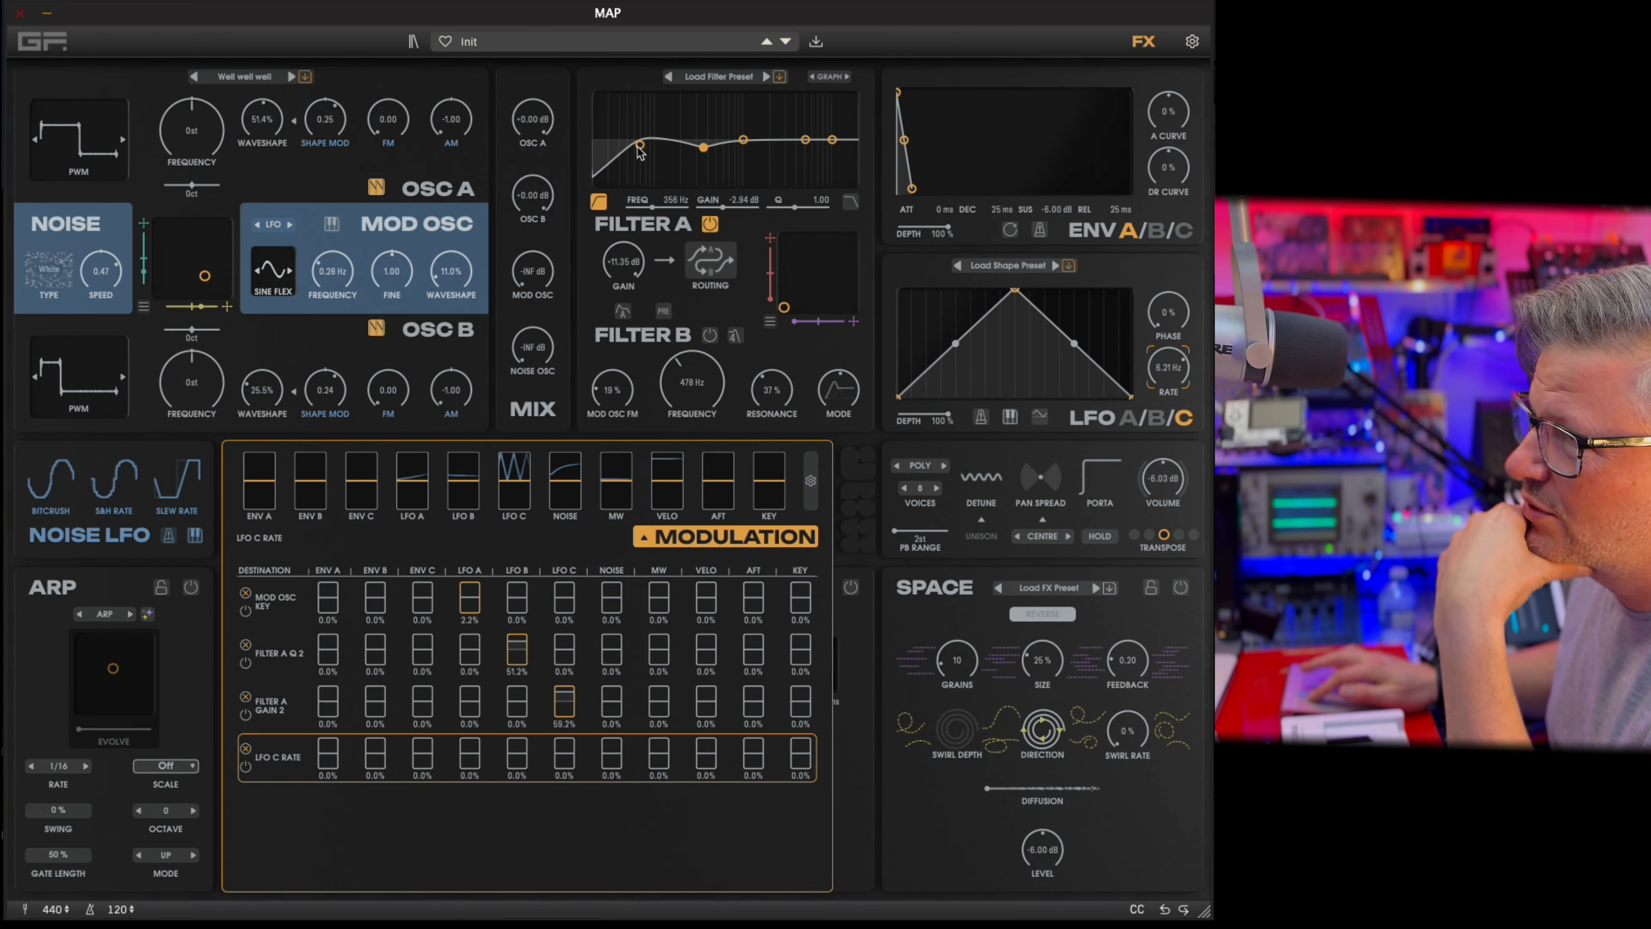
click(851, 203)
drag(833, 149, 836, 112)
drag(642, 146, 678, 126)
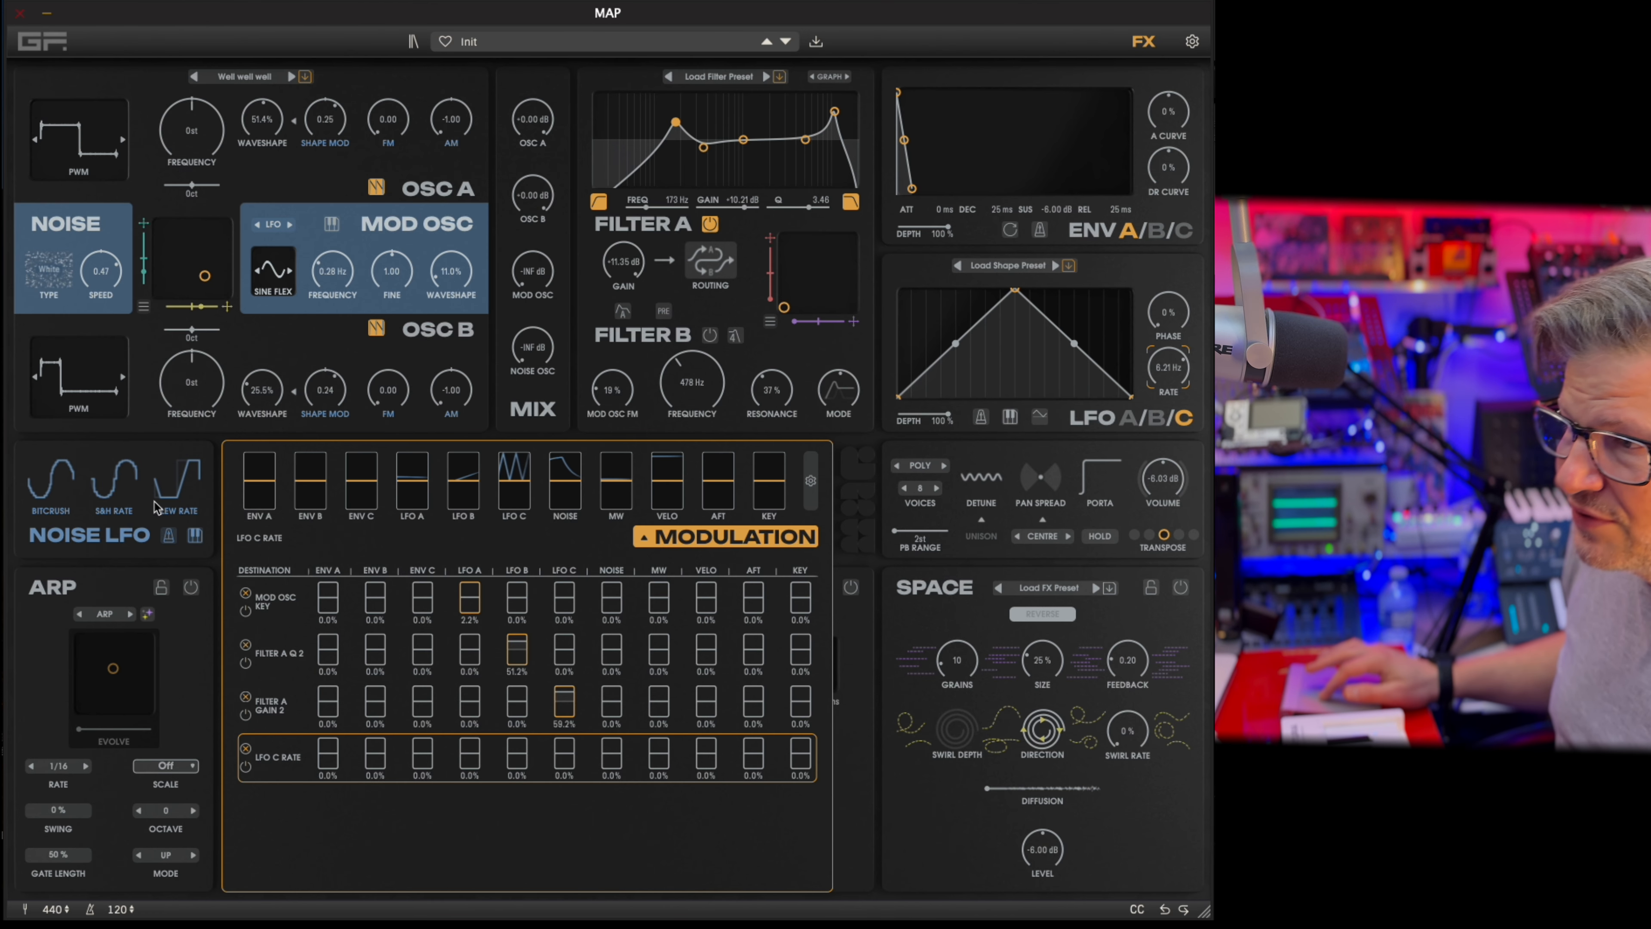
Close the modulation matrix and reset the sound to the Init Patch from the patch browser.
click(116, 481)
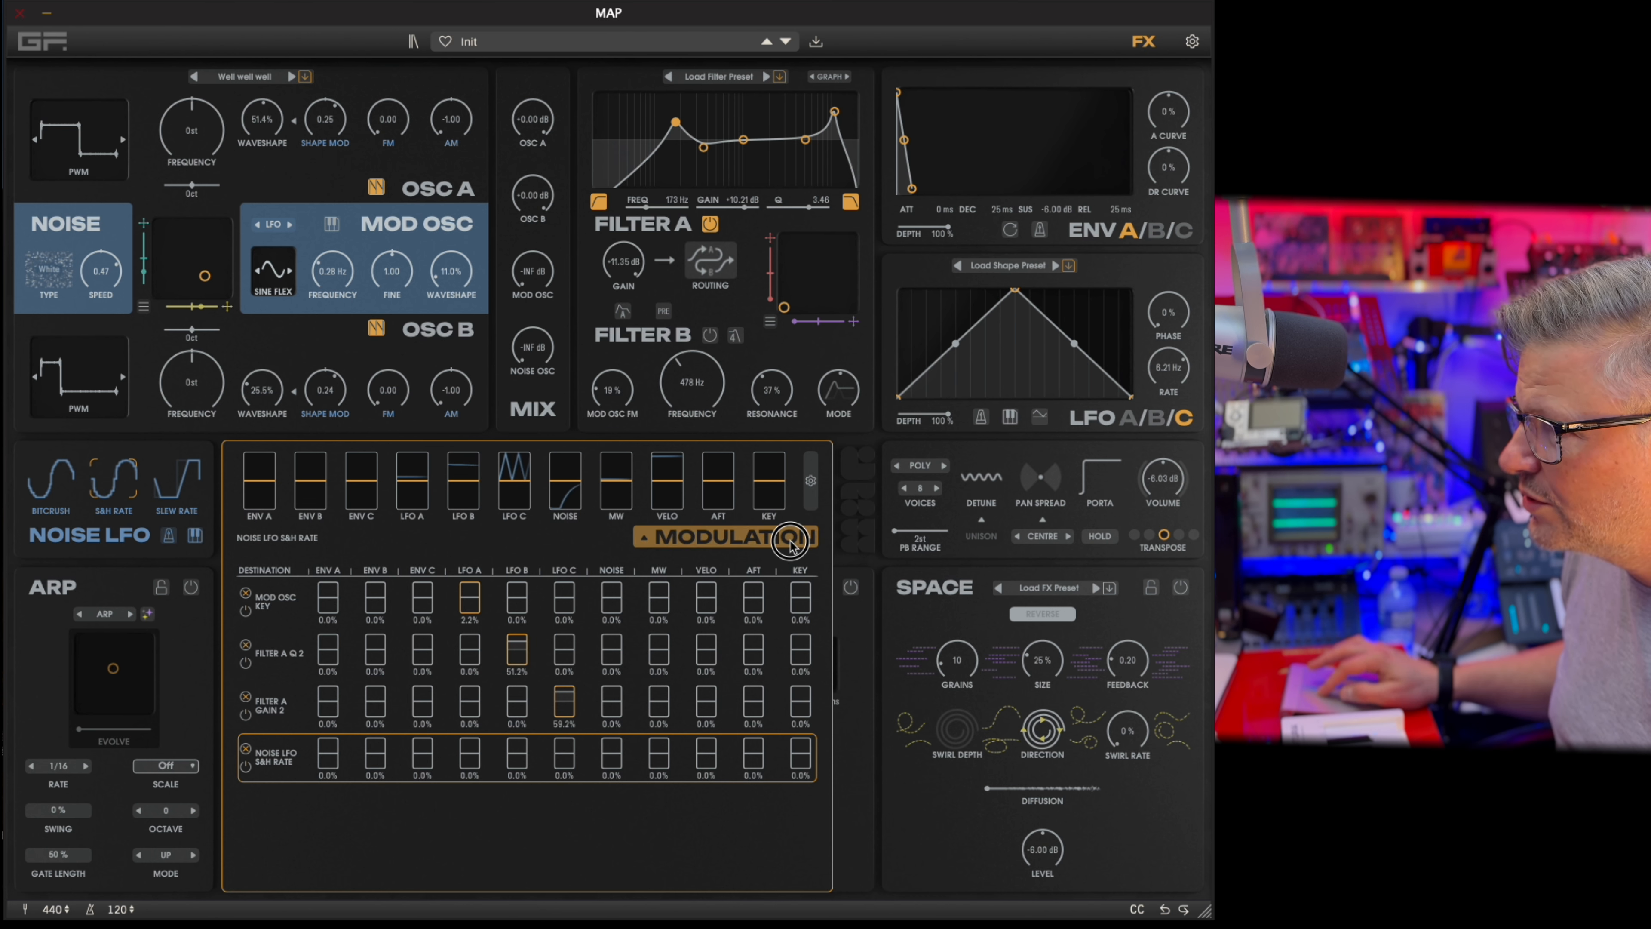
click(734, 536)
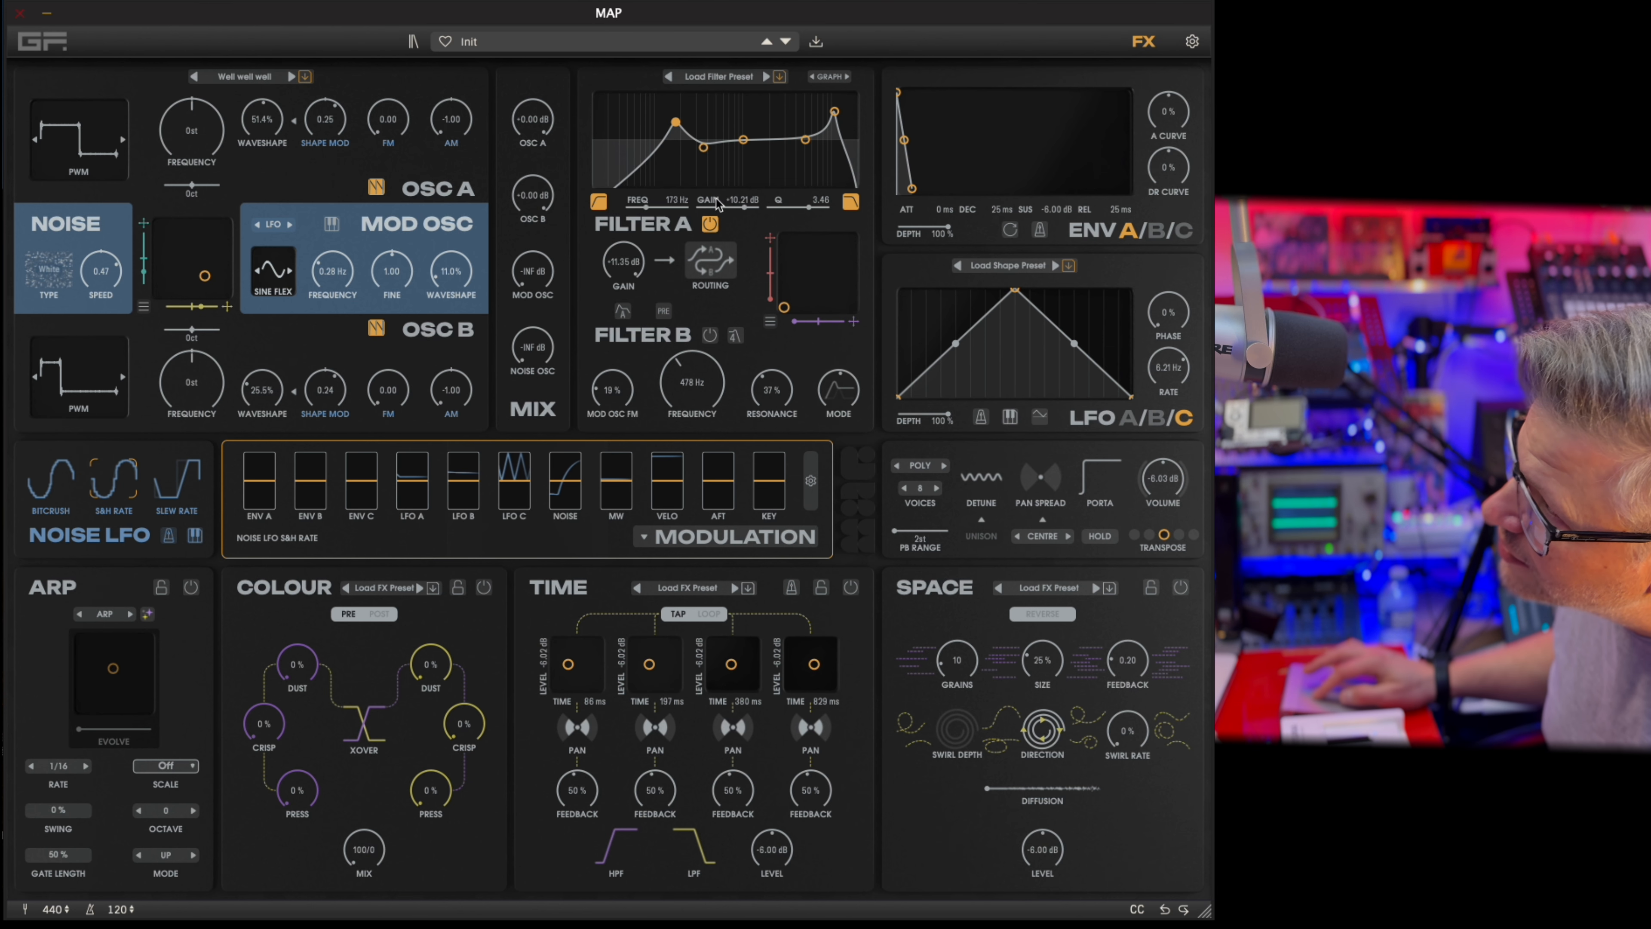
click(567, 40)
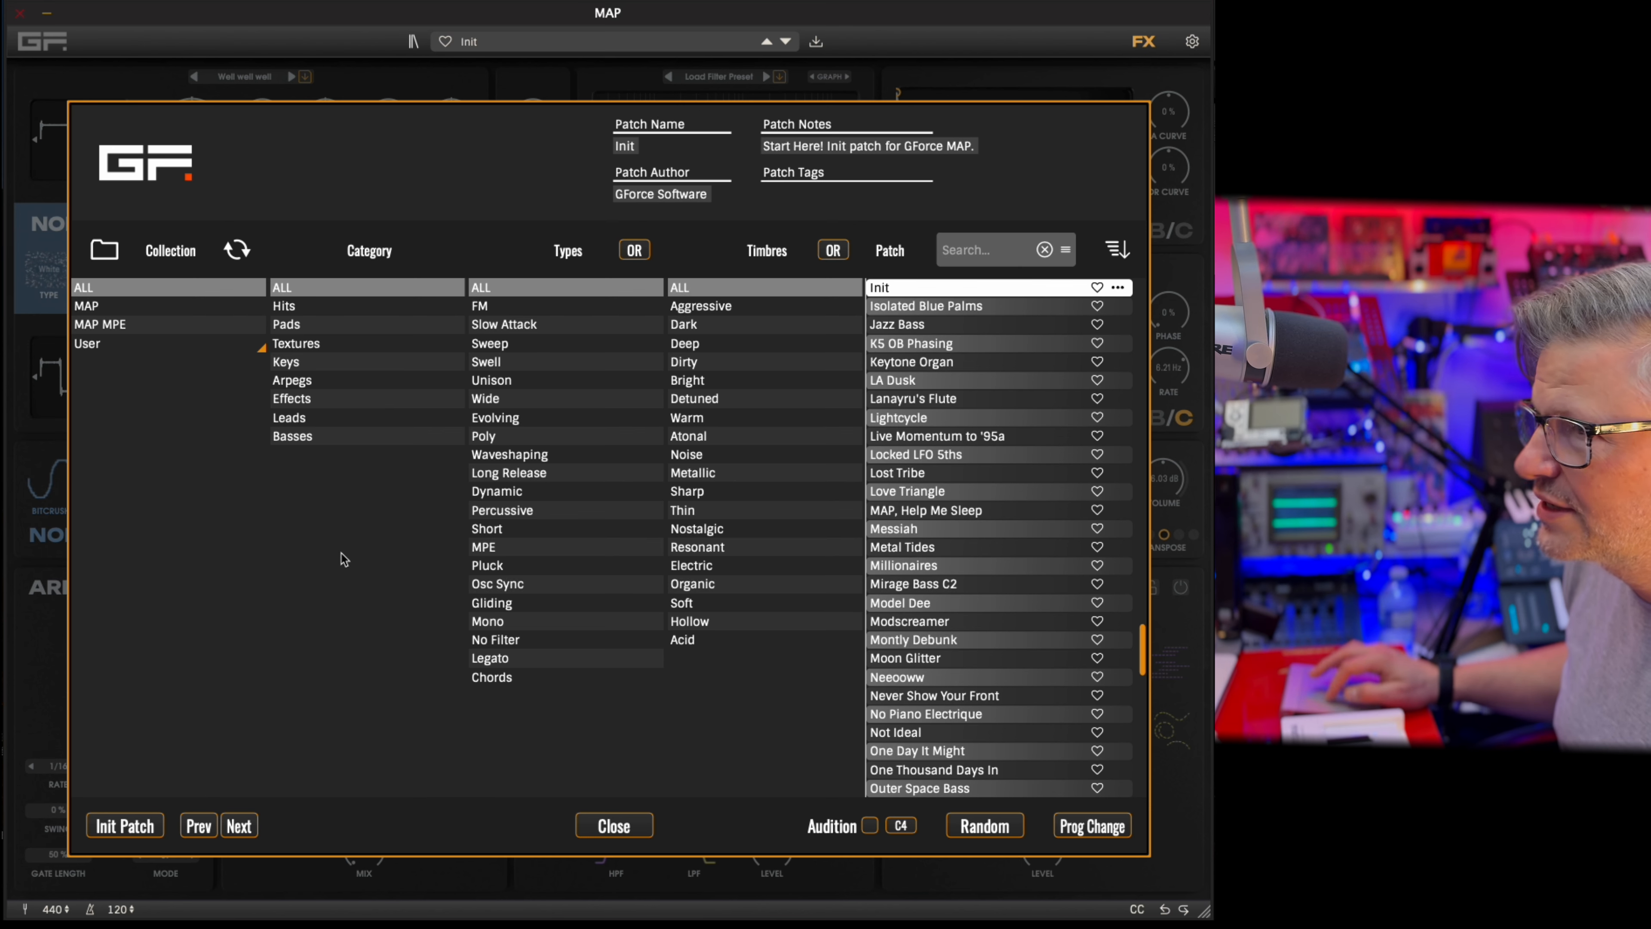
click(132, 831)
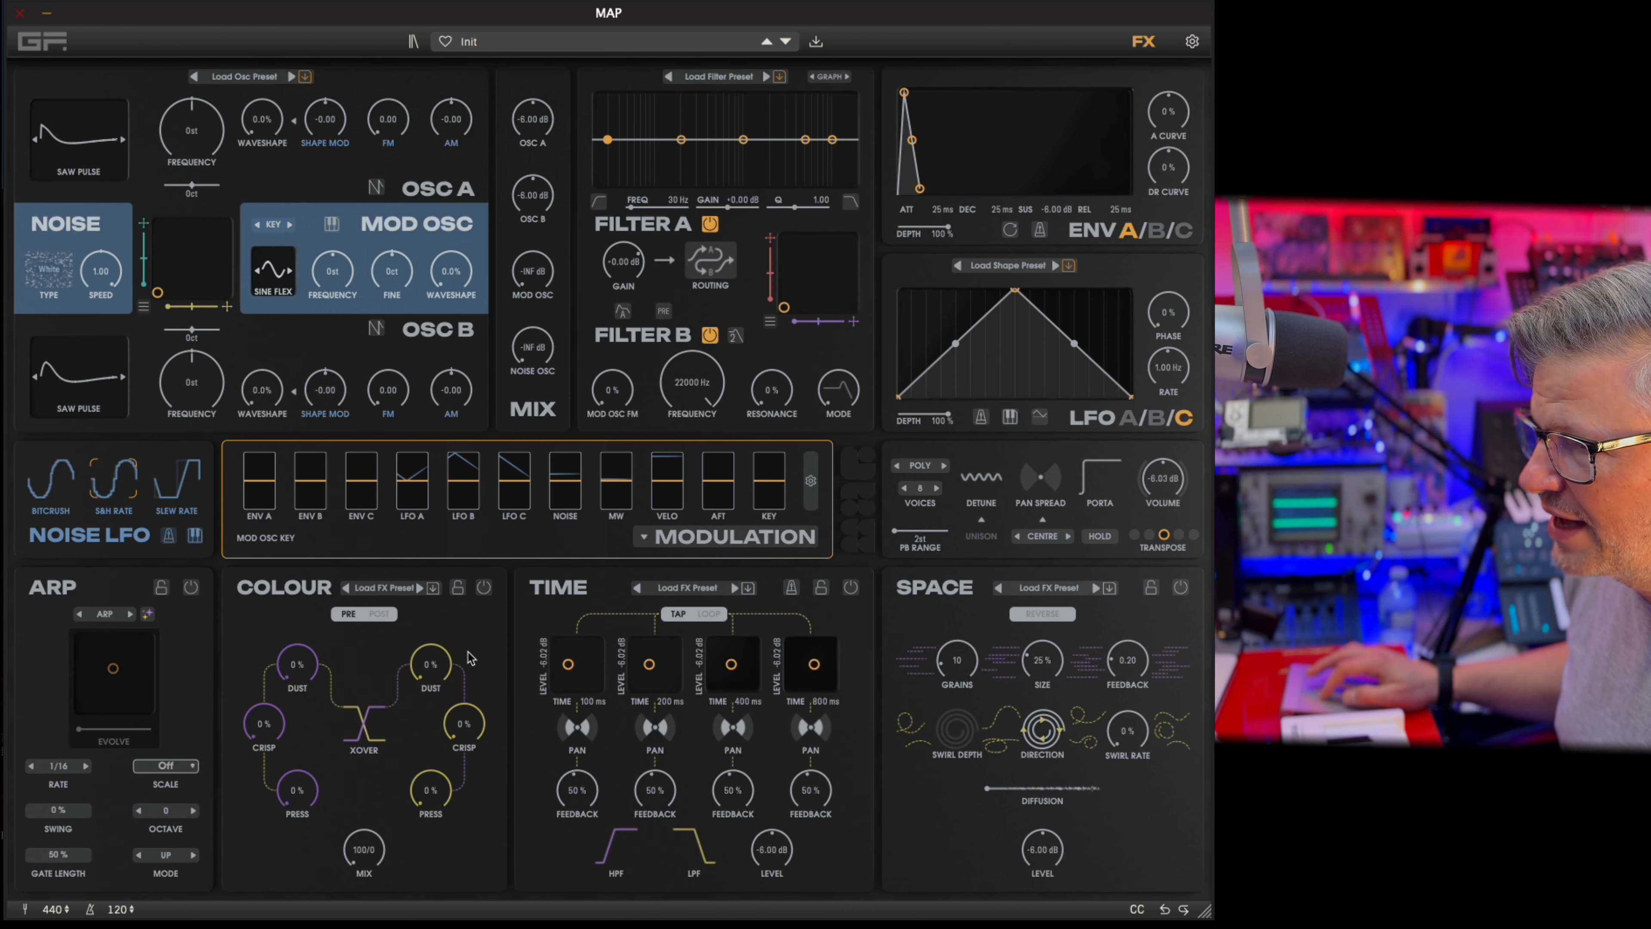
Switch on the Colour effect and set Osc B to a level of -2.94 dB and a frequency of -12 st.
click(486, 588)
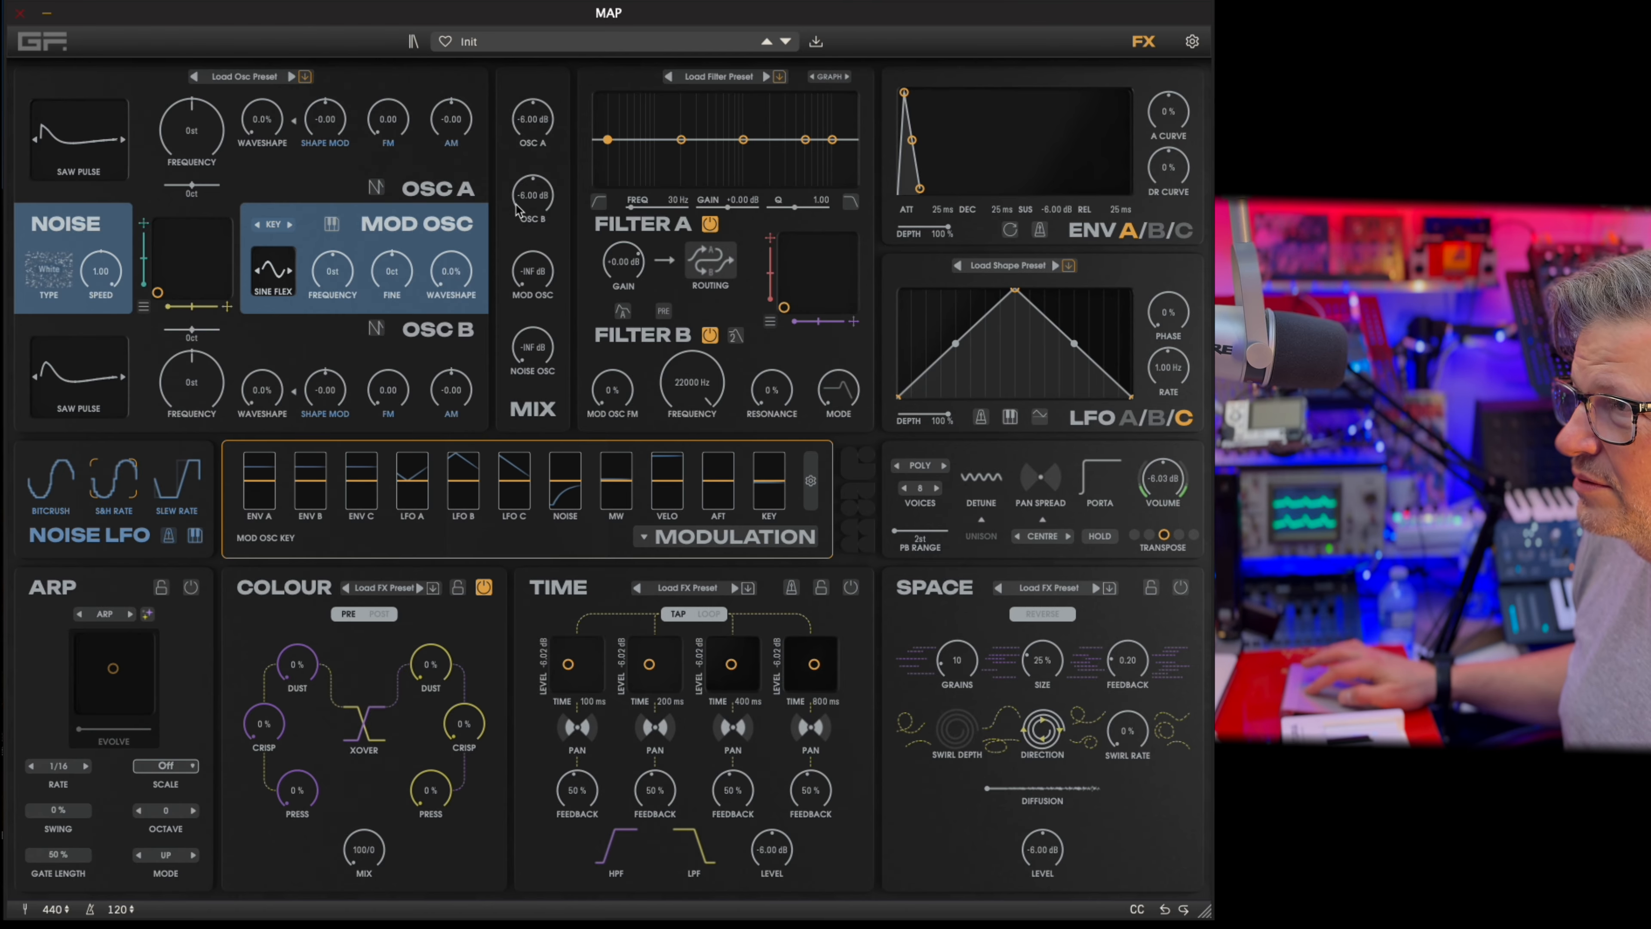
drag(530, 207, 314, 142)
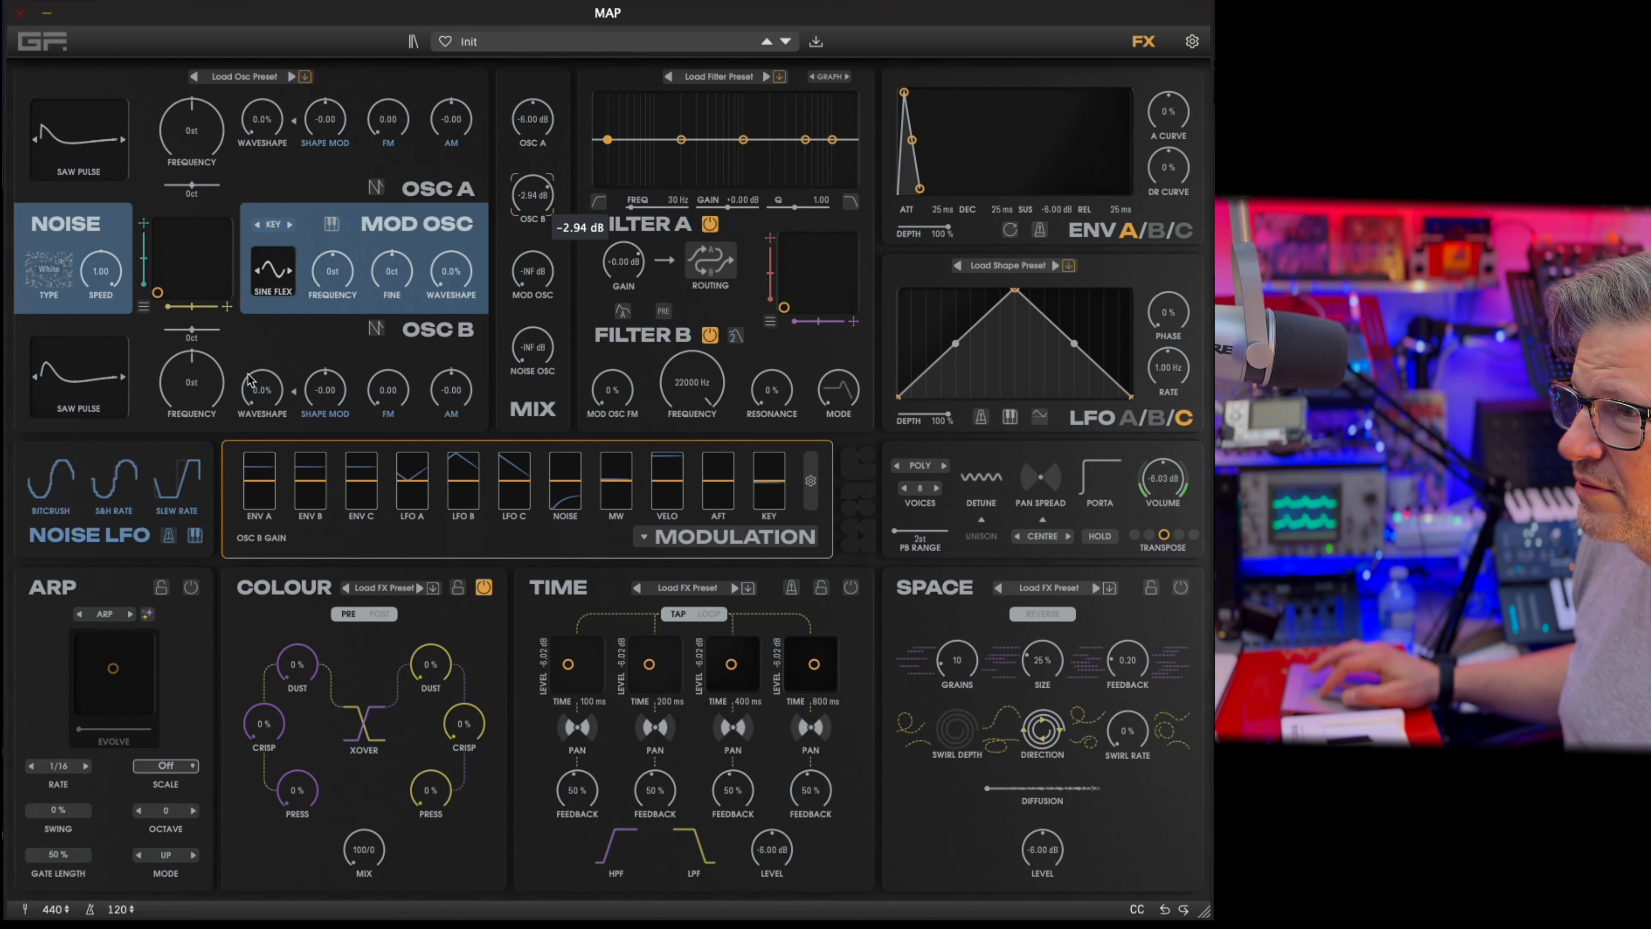
scroll(210, 390, down, 8)
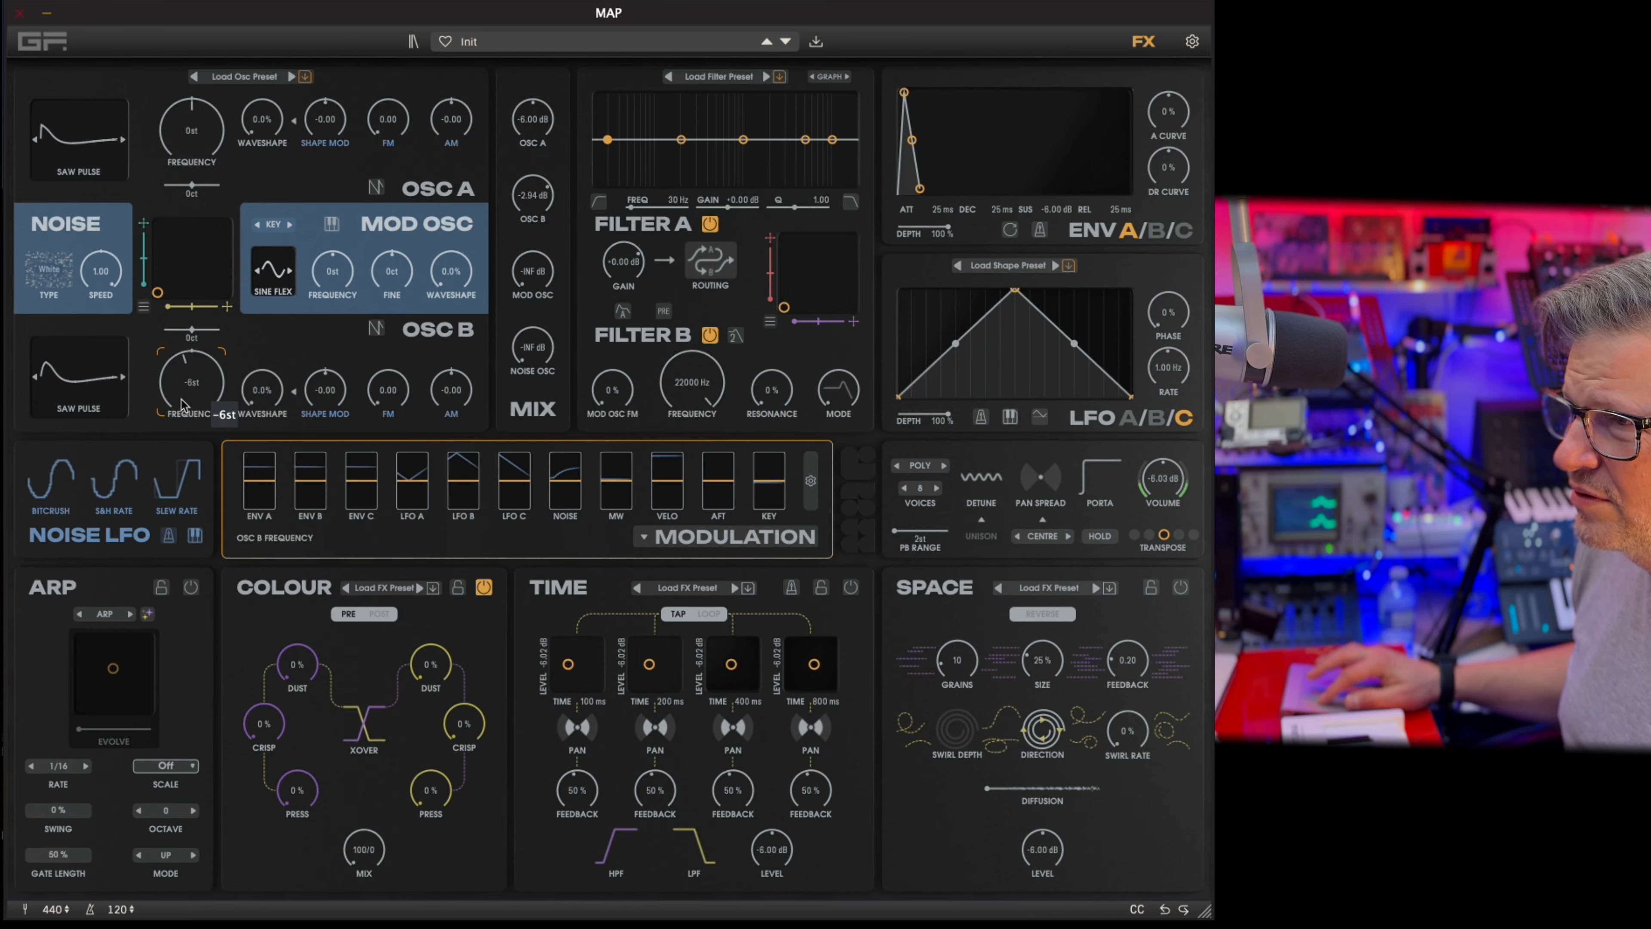
drag(176, 393, 177, 402)
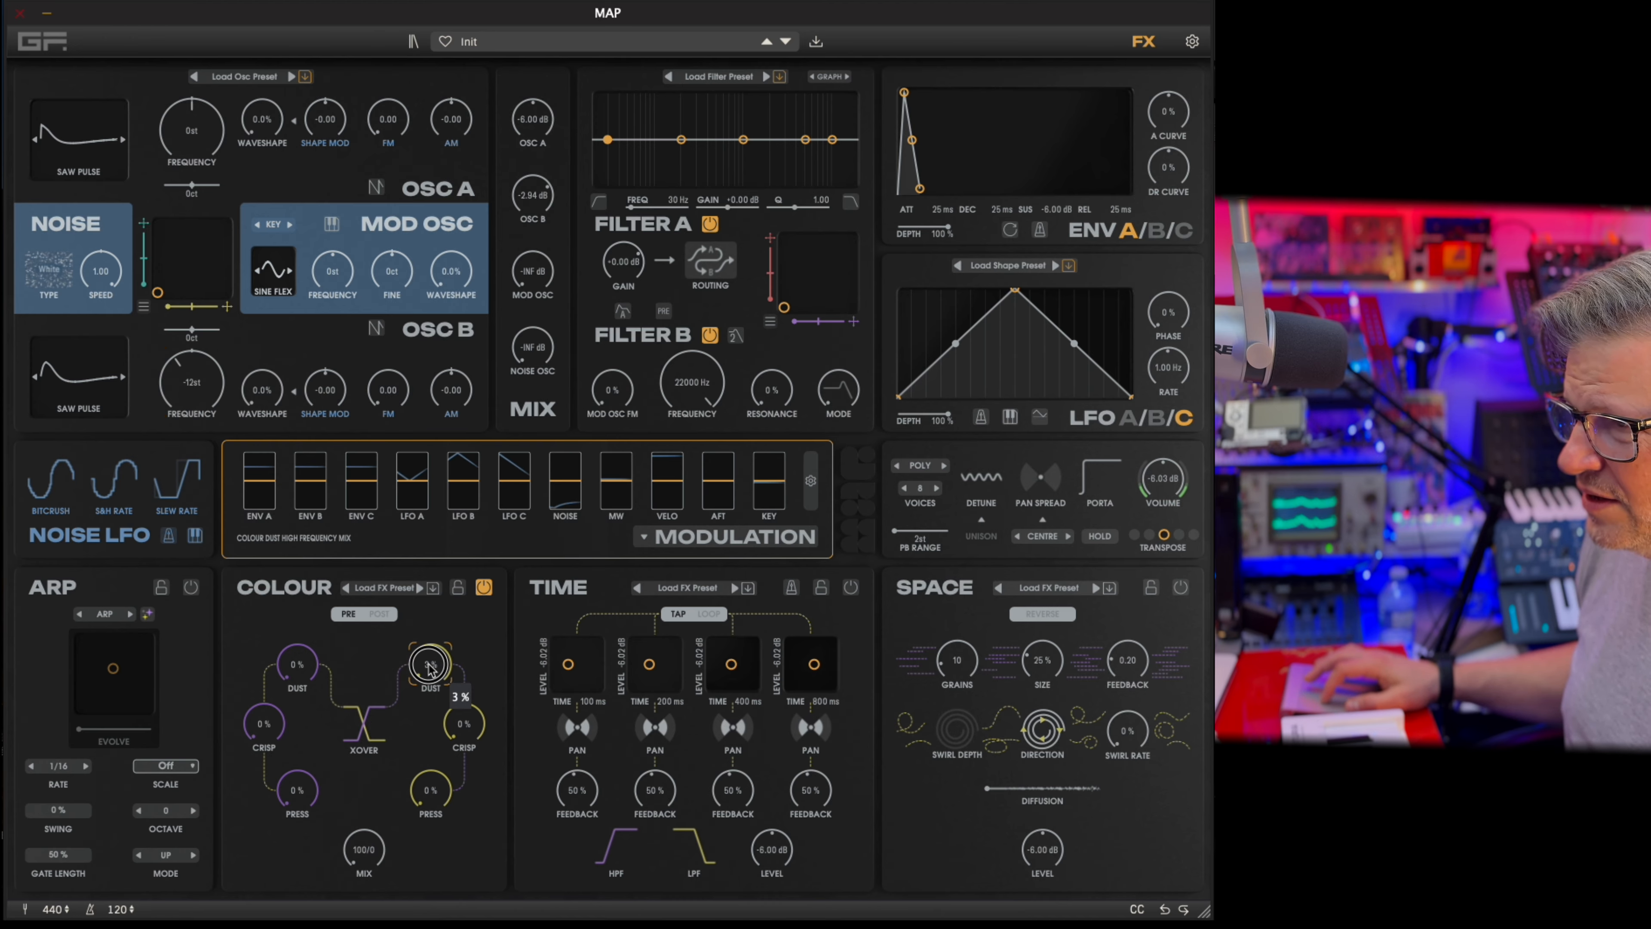
Set the Colour effect to 58% high Dust, 48% high Press, 46/54 Mix, 40% low Crisp and 82% low Dust.
mouse_move(435, 680)
mouse_down()
mouse_move(438, 602)
mouse_move(439, 691)
mouse_up()
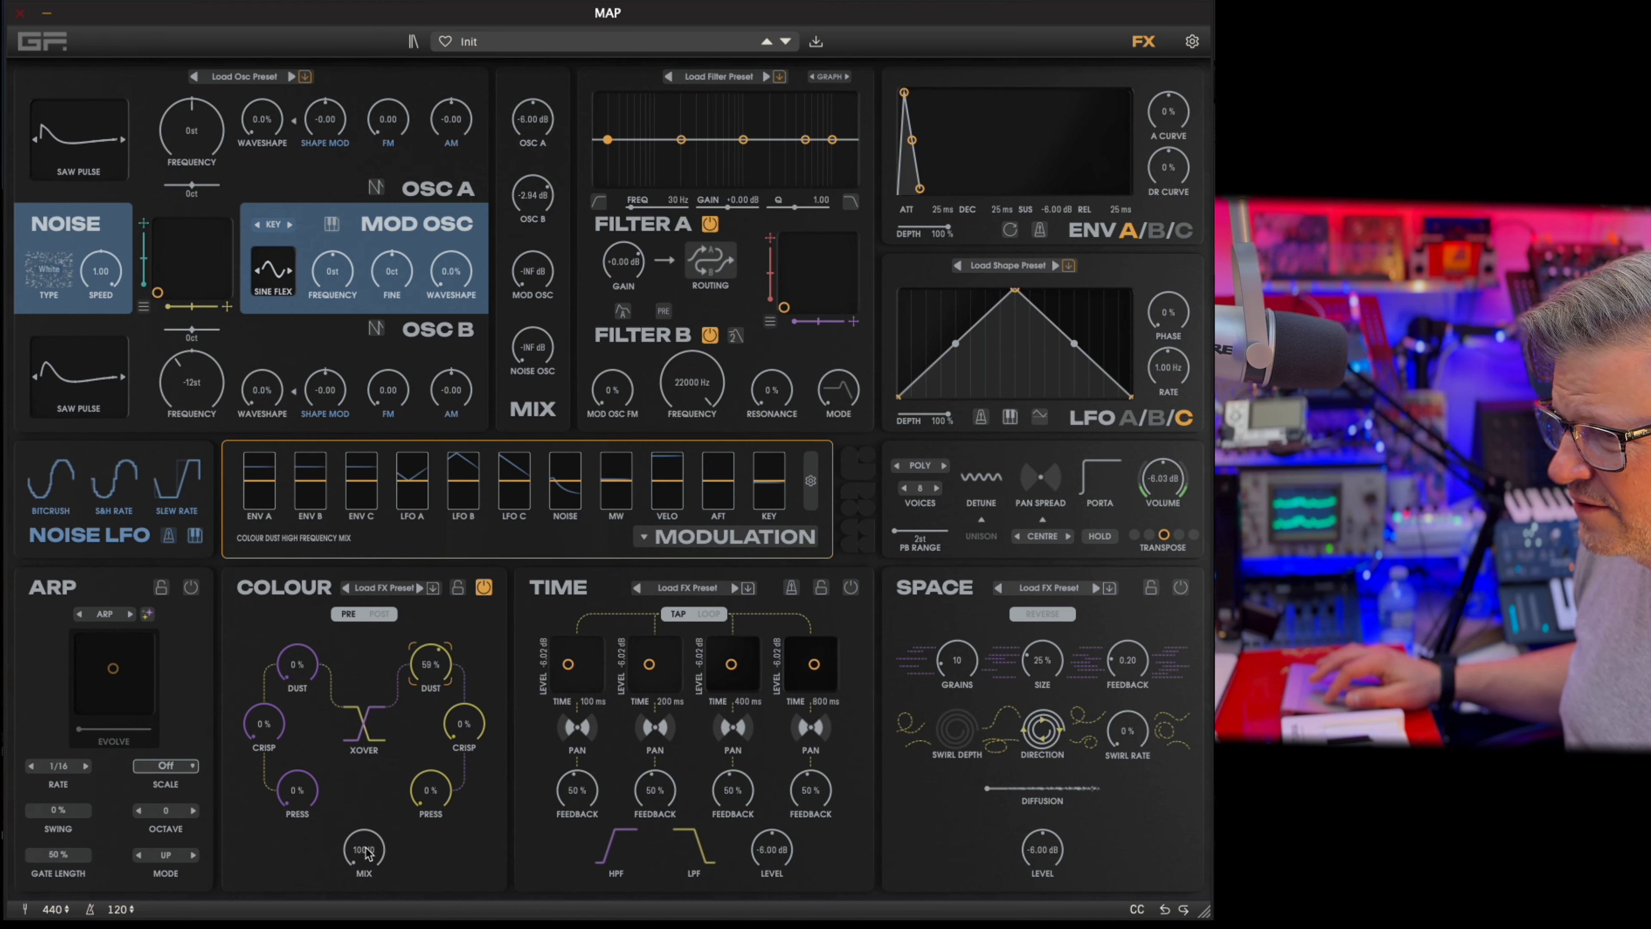
drag(367, 853, 436, 739)
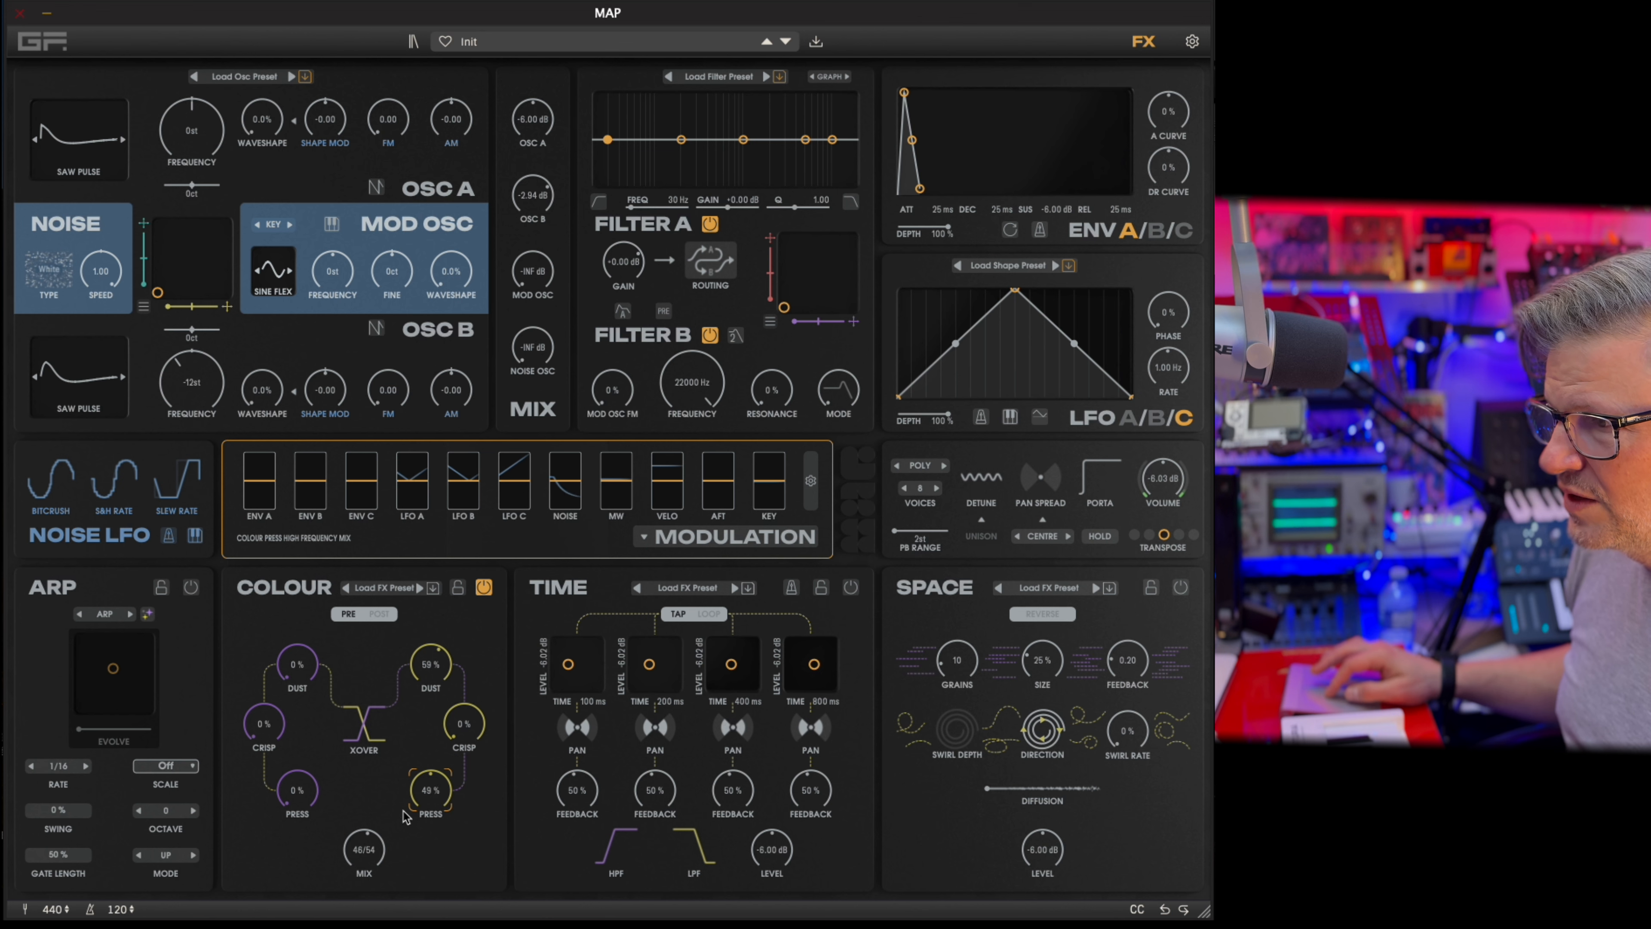
drag(276, 742, 276, 670)
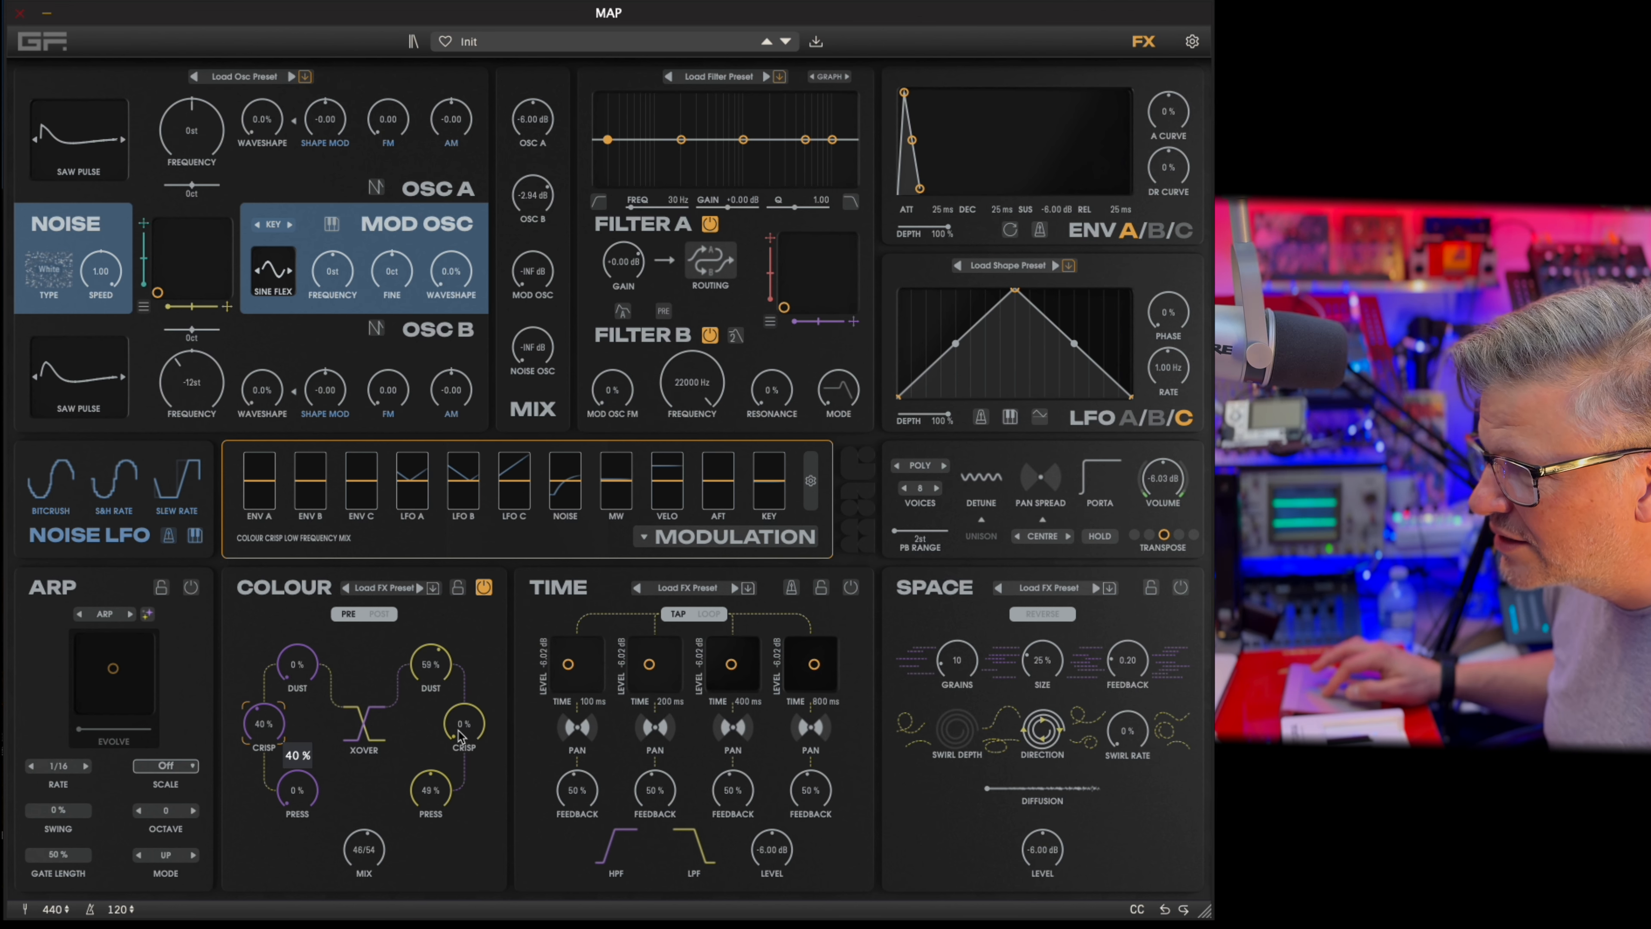
drag(294, 679, 307, 583)
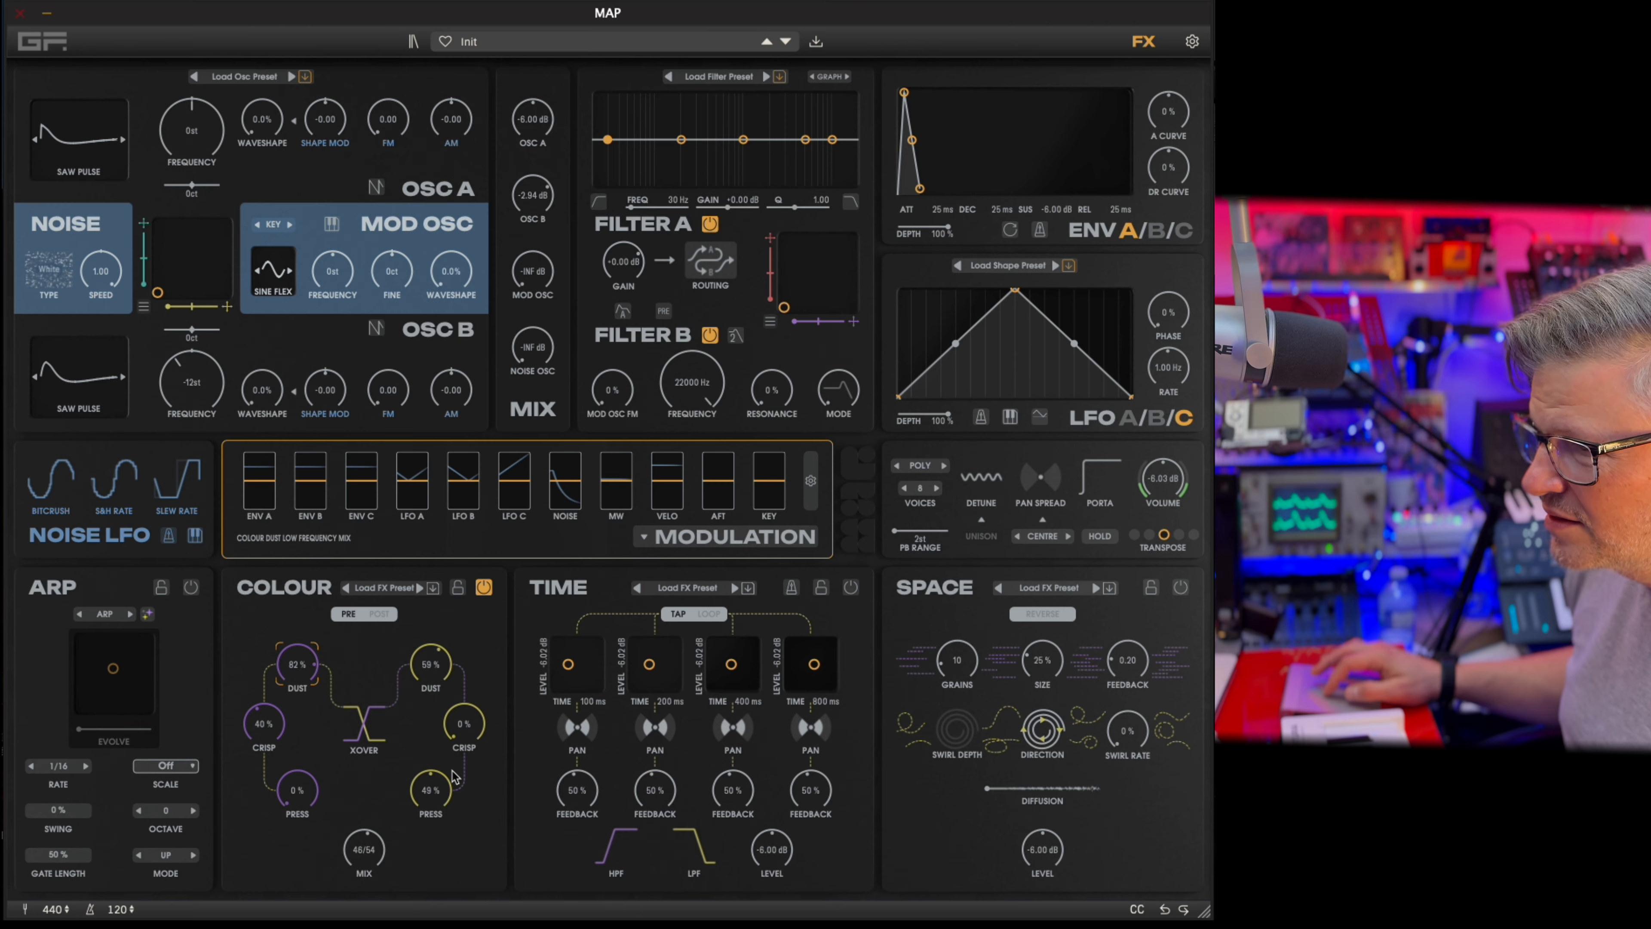
Step through the Colour presets from Crushed to Fizz, and raise Fizz's low Press to 100% and low Crisp to 98%.
click(420, 589)
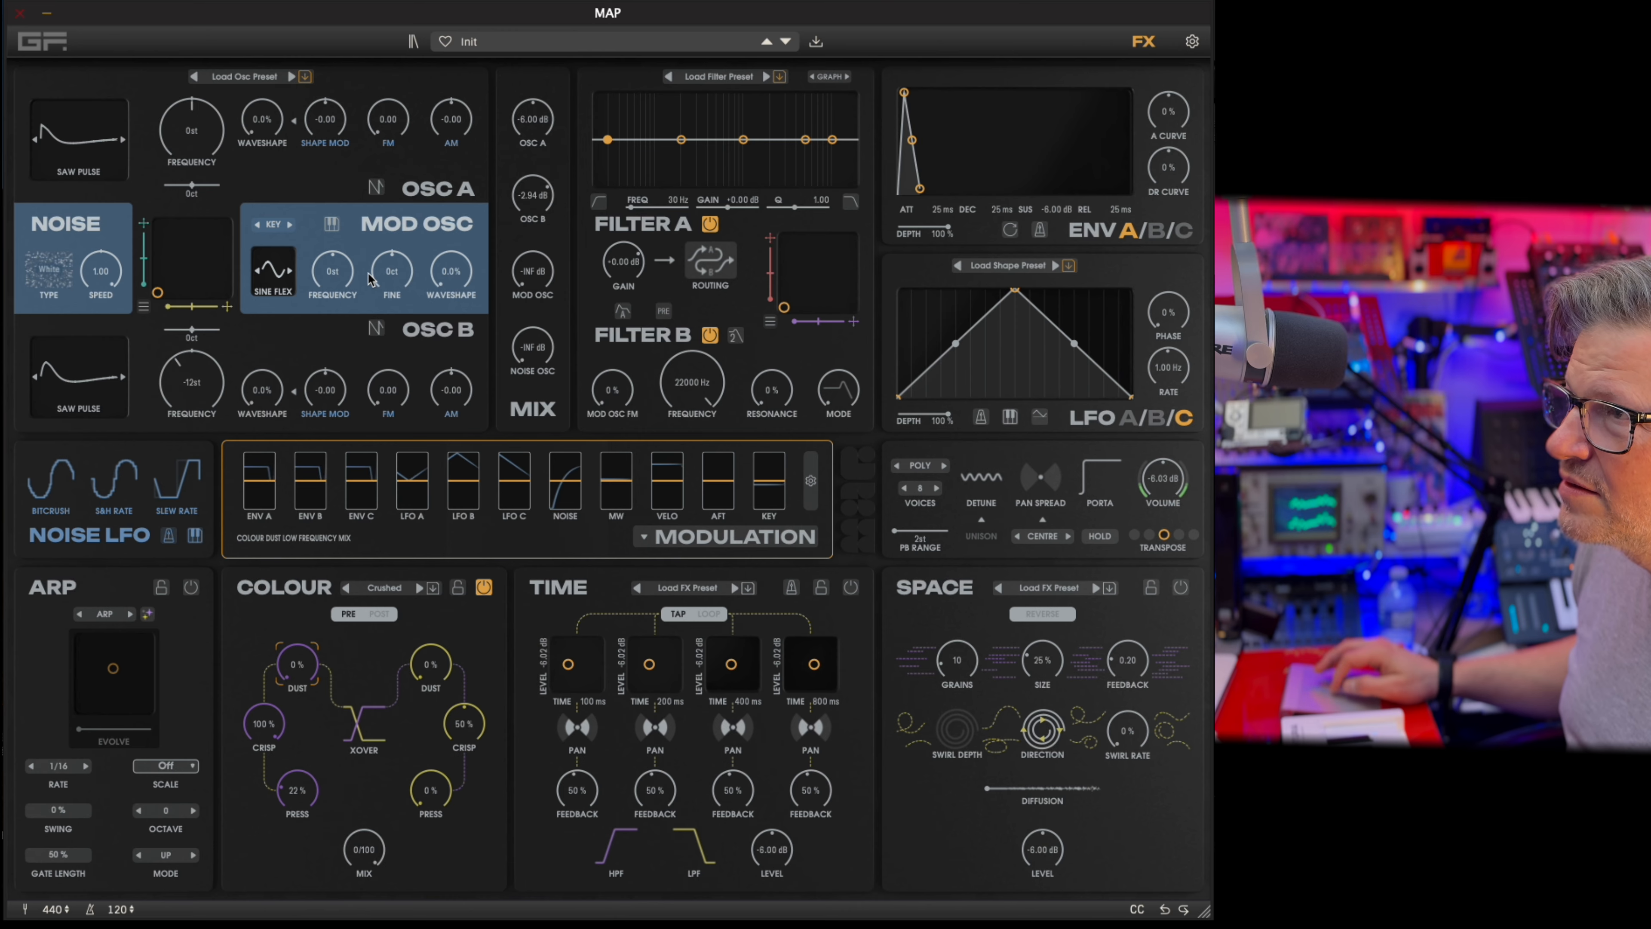
click(420, 589)
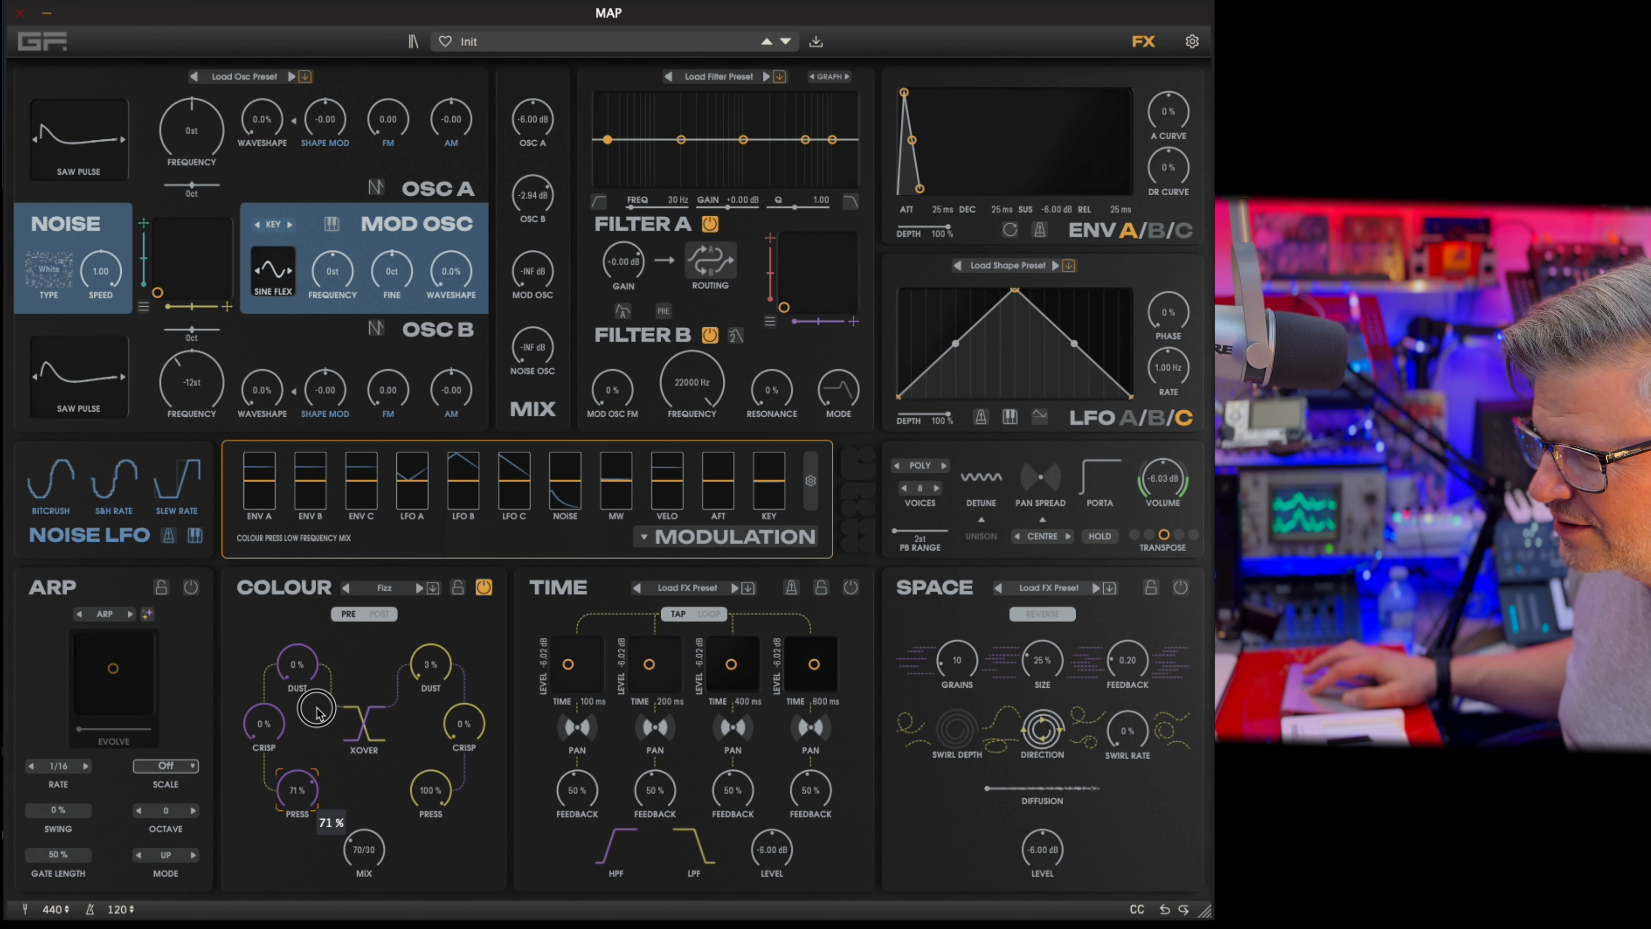
click(306, 826)
drag(306, 827, 314, 641)
drag(266, 723, 327, 658)
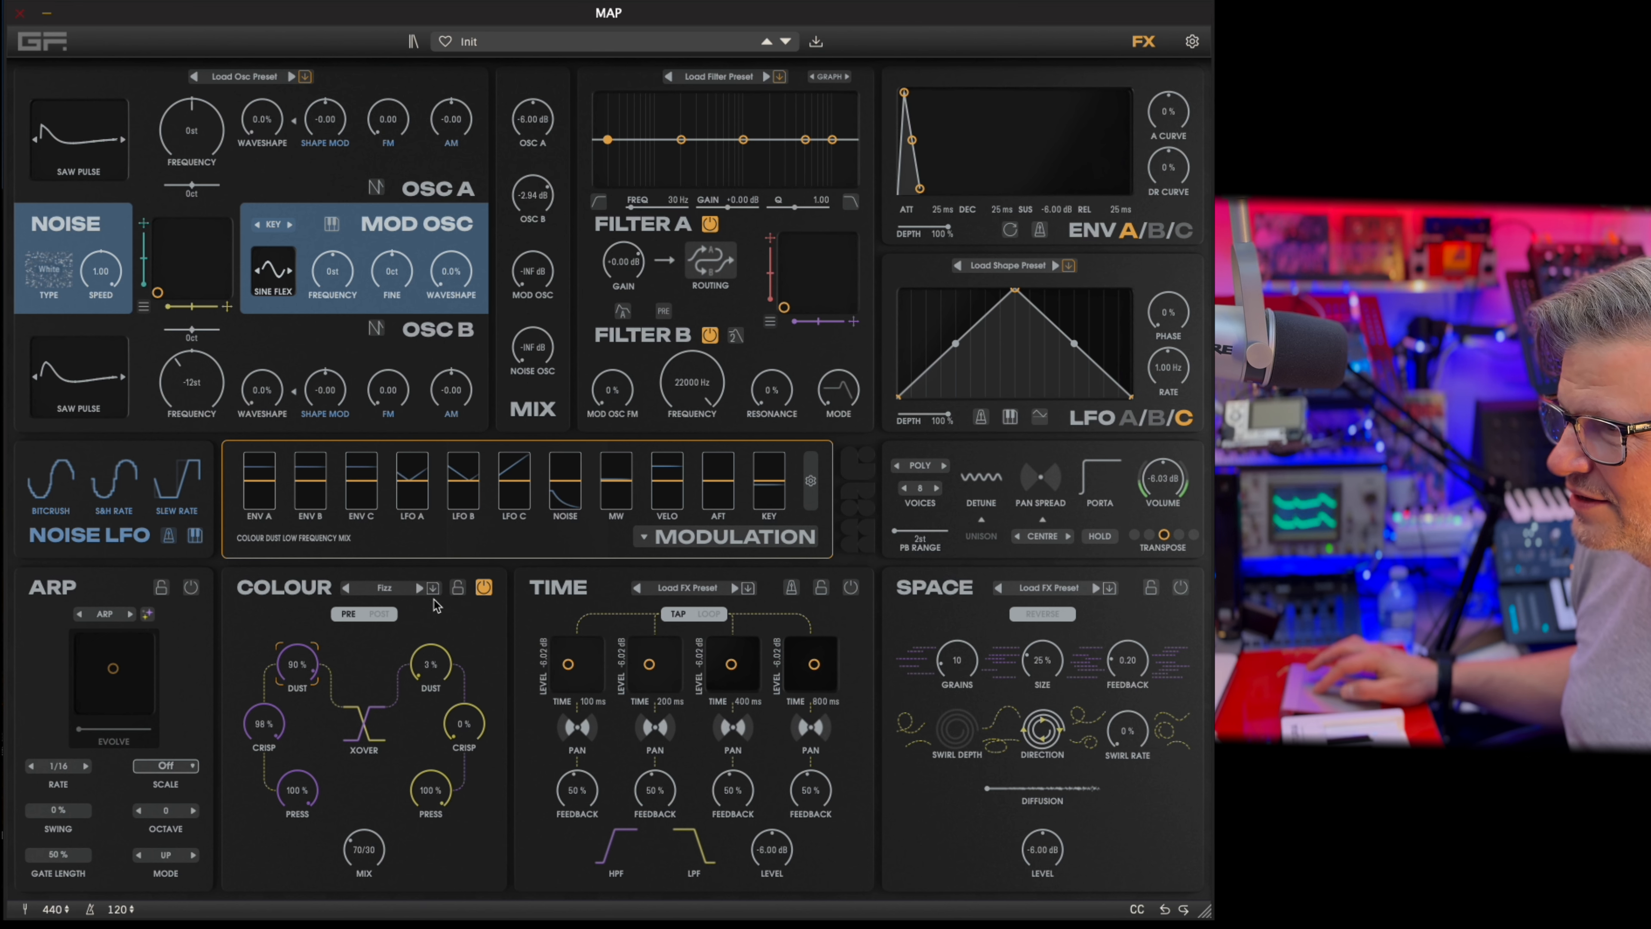
Load the Harmonics Destroyer Colour preset, place it post-FX, and set 85% low Dust and 90% high Dust.
click(422, 587)
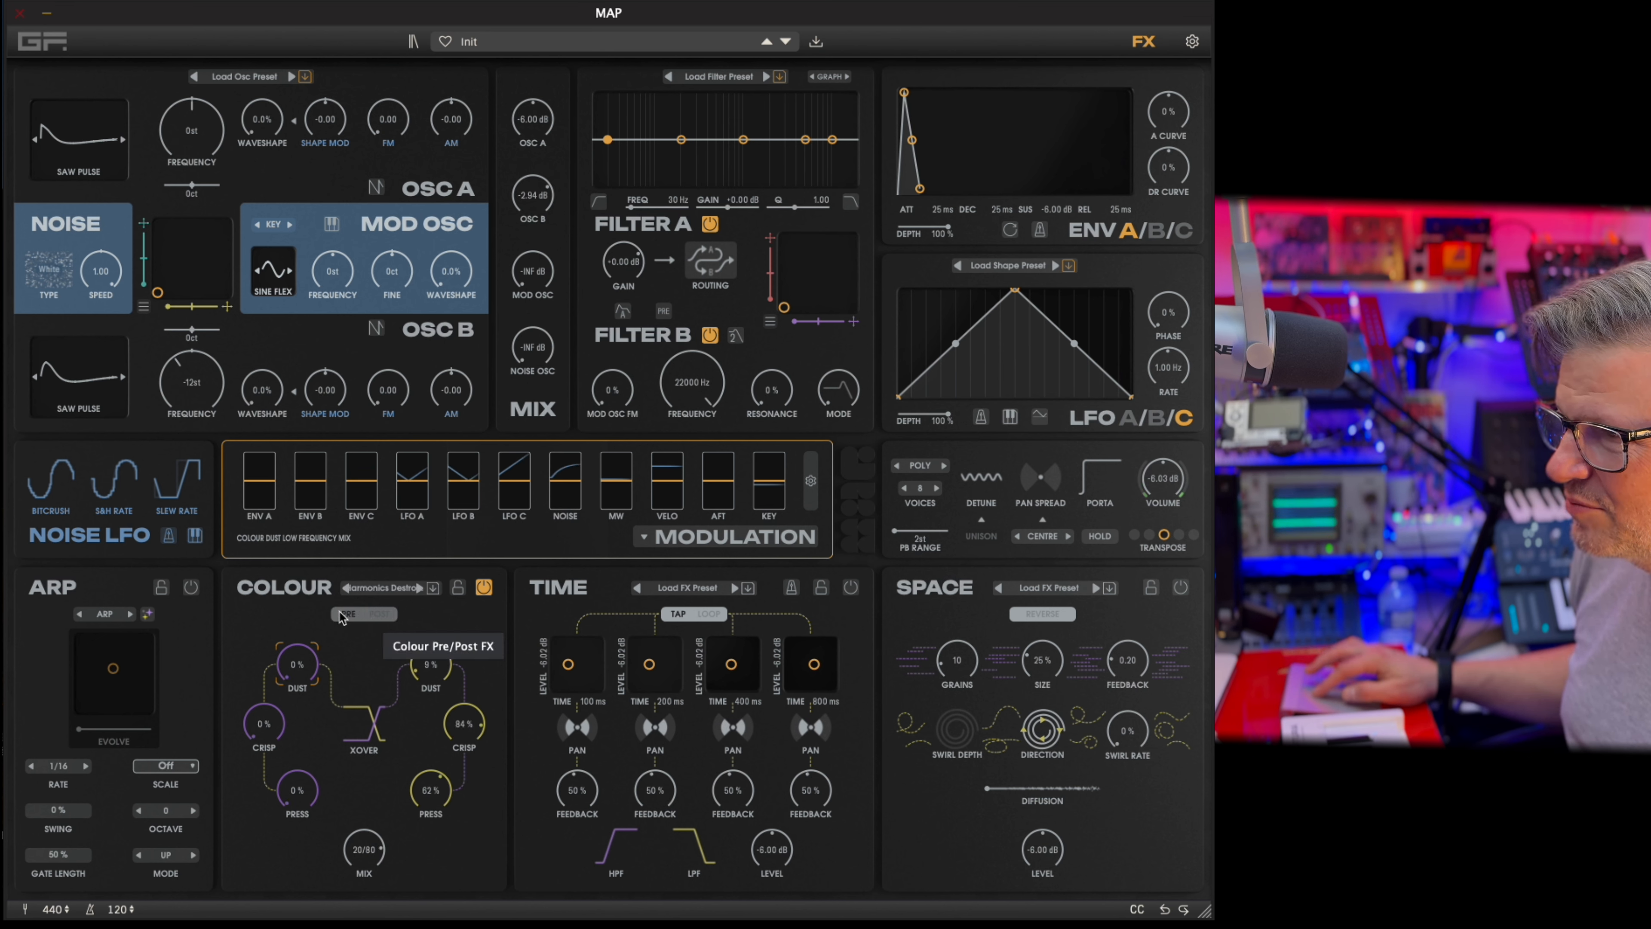
click(380, 614)
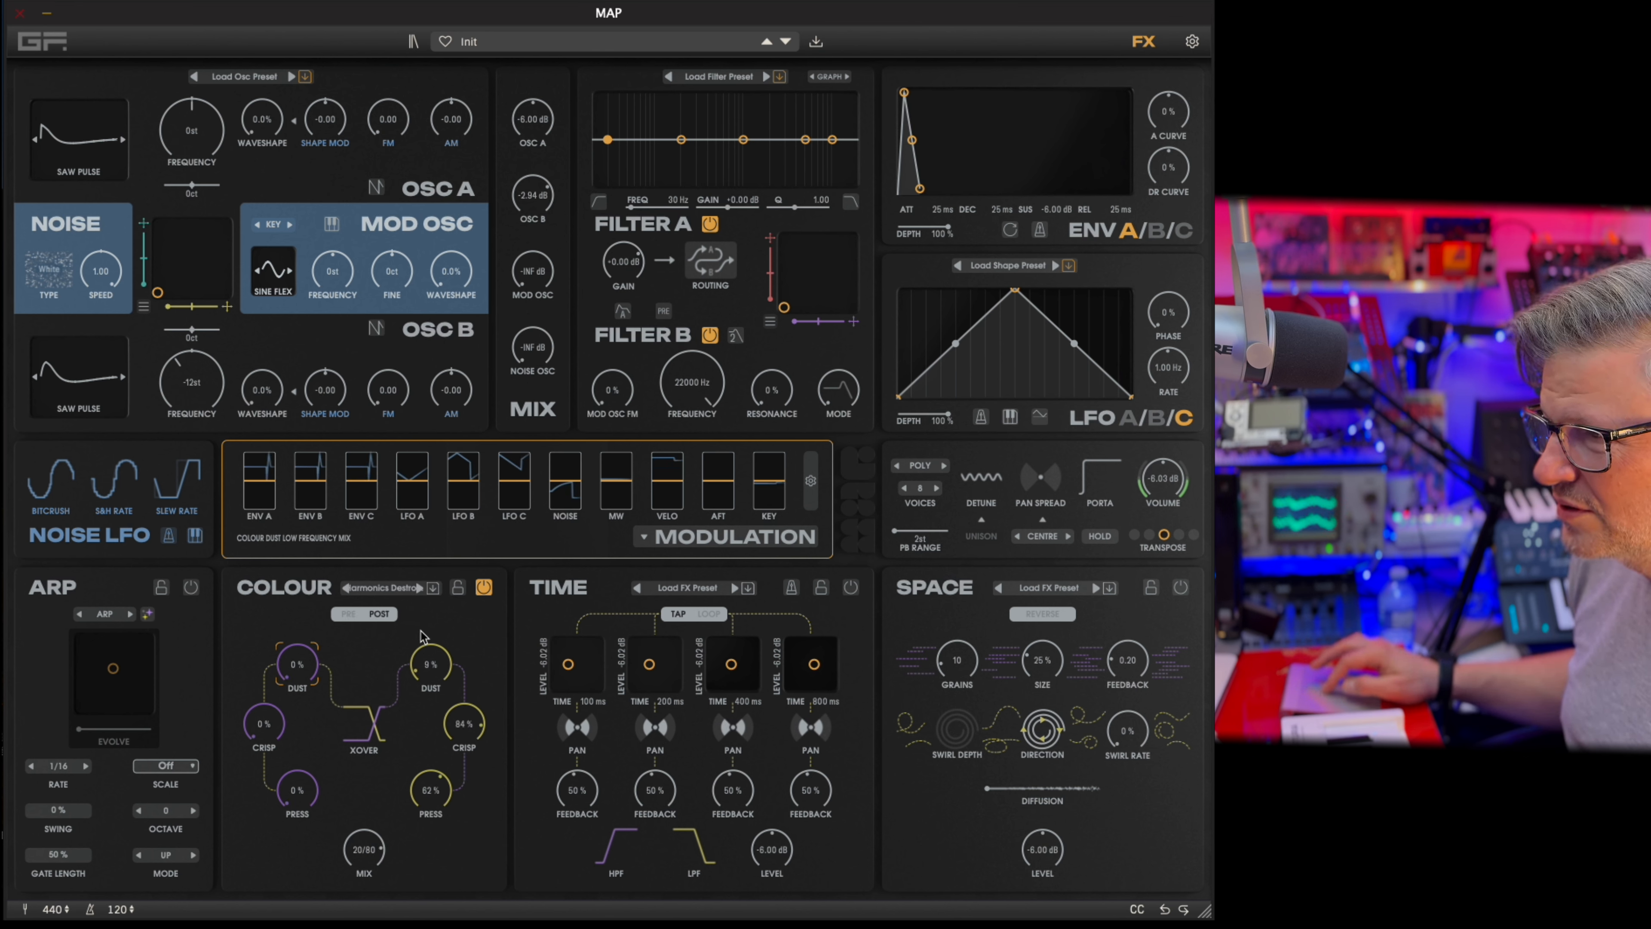
drag(292, 661, 321, 579)
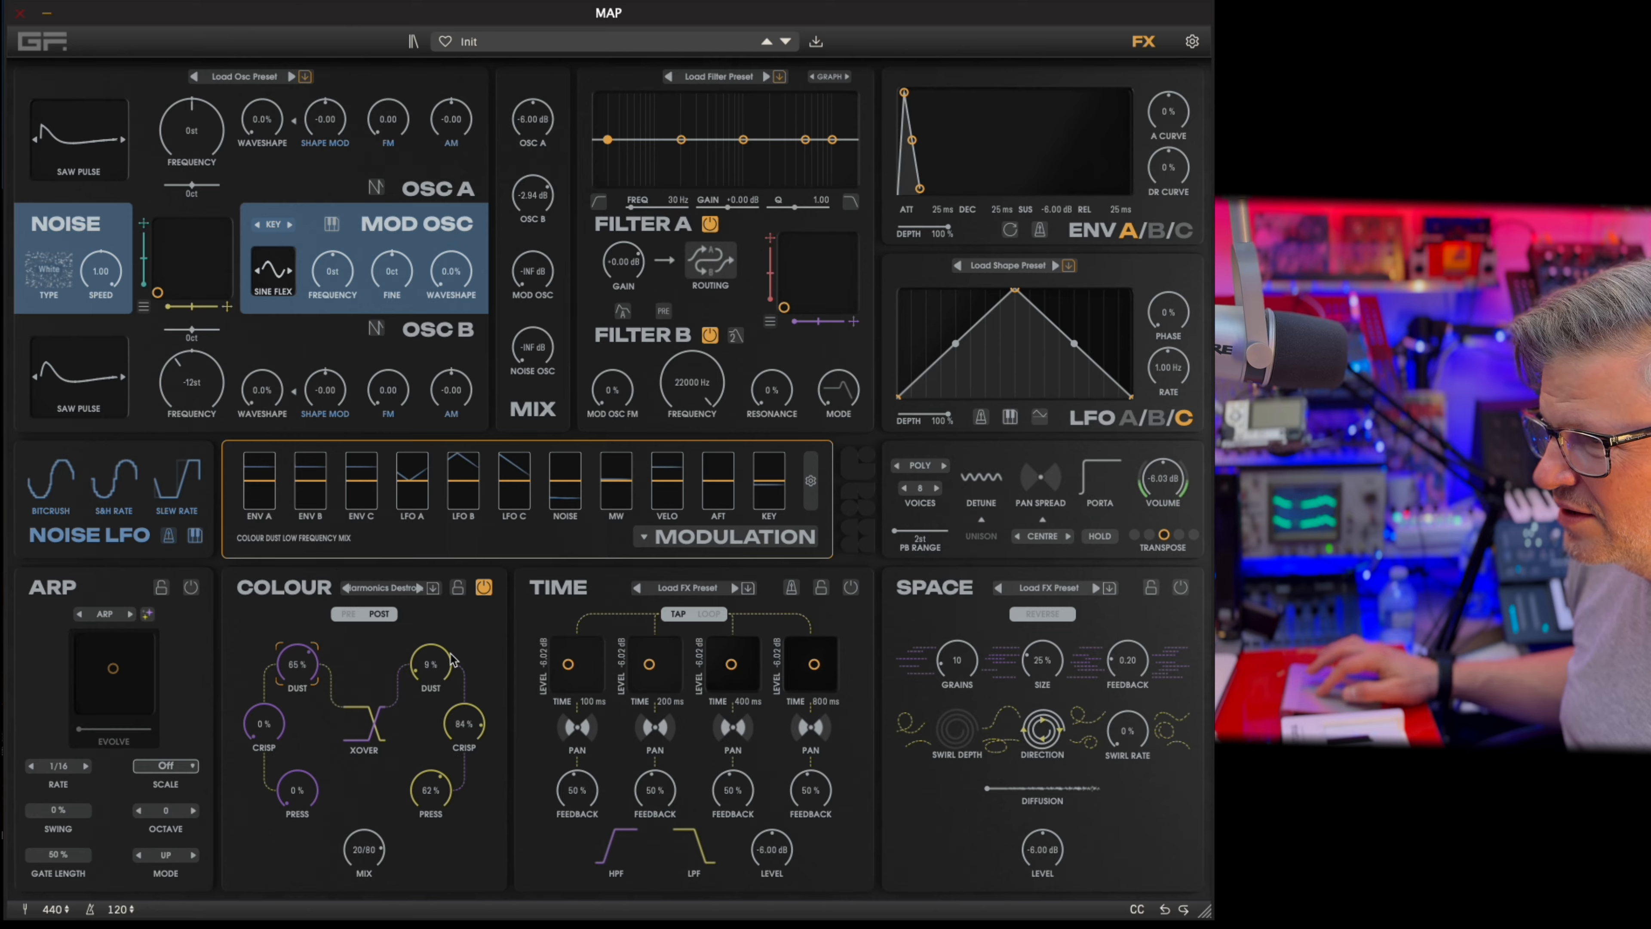
drag(446, 670, 457, 565)
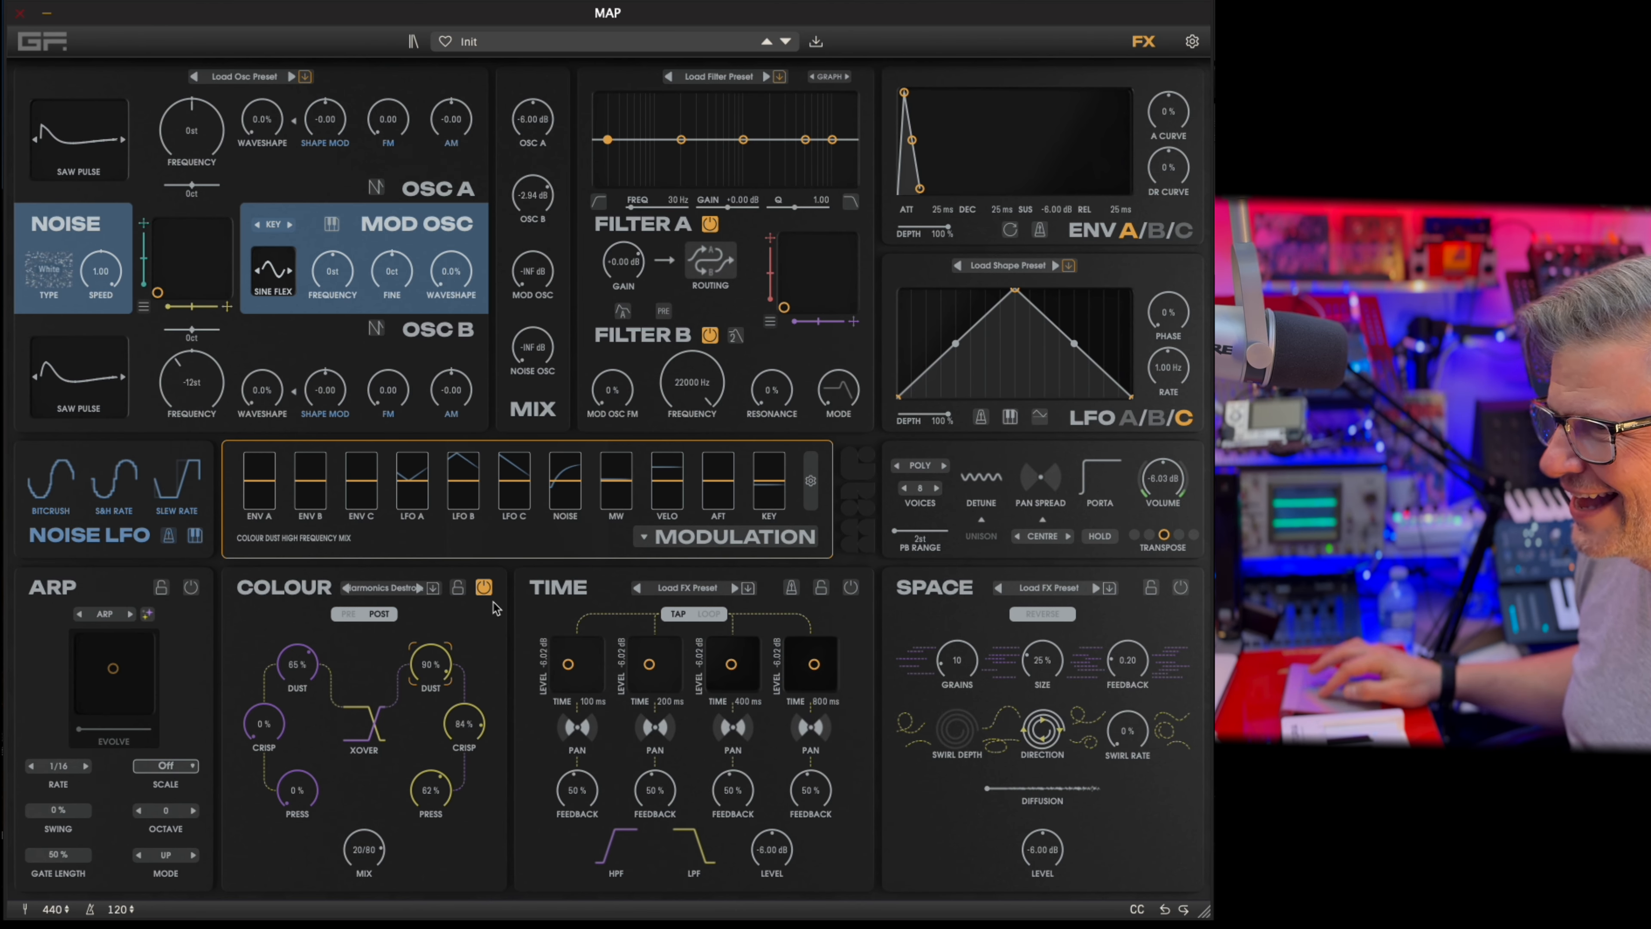
Switch from the Colour effect to Time, and pan delay taps 1 and 3 hard right and taps 2 and 4 hard left.
click(484, 587)
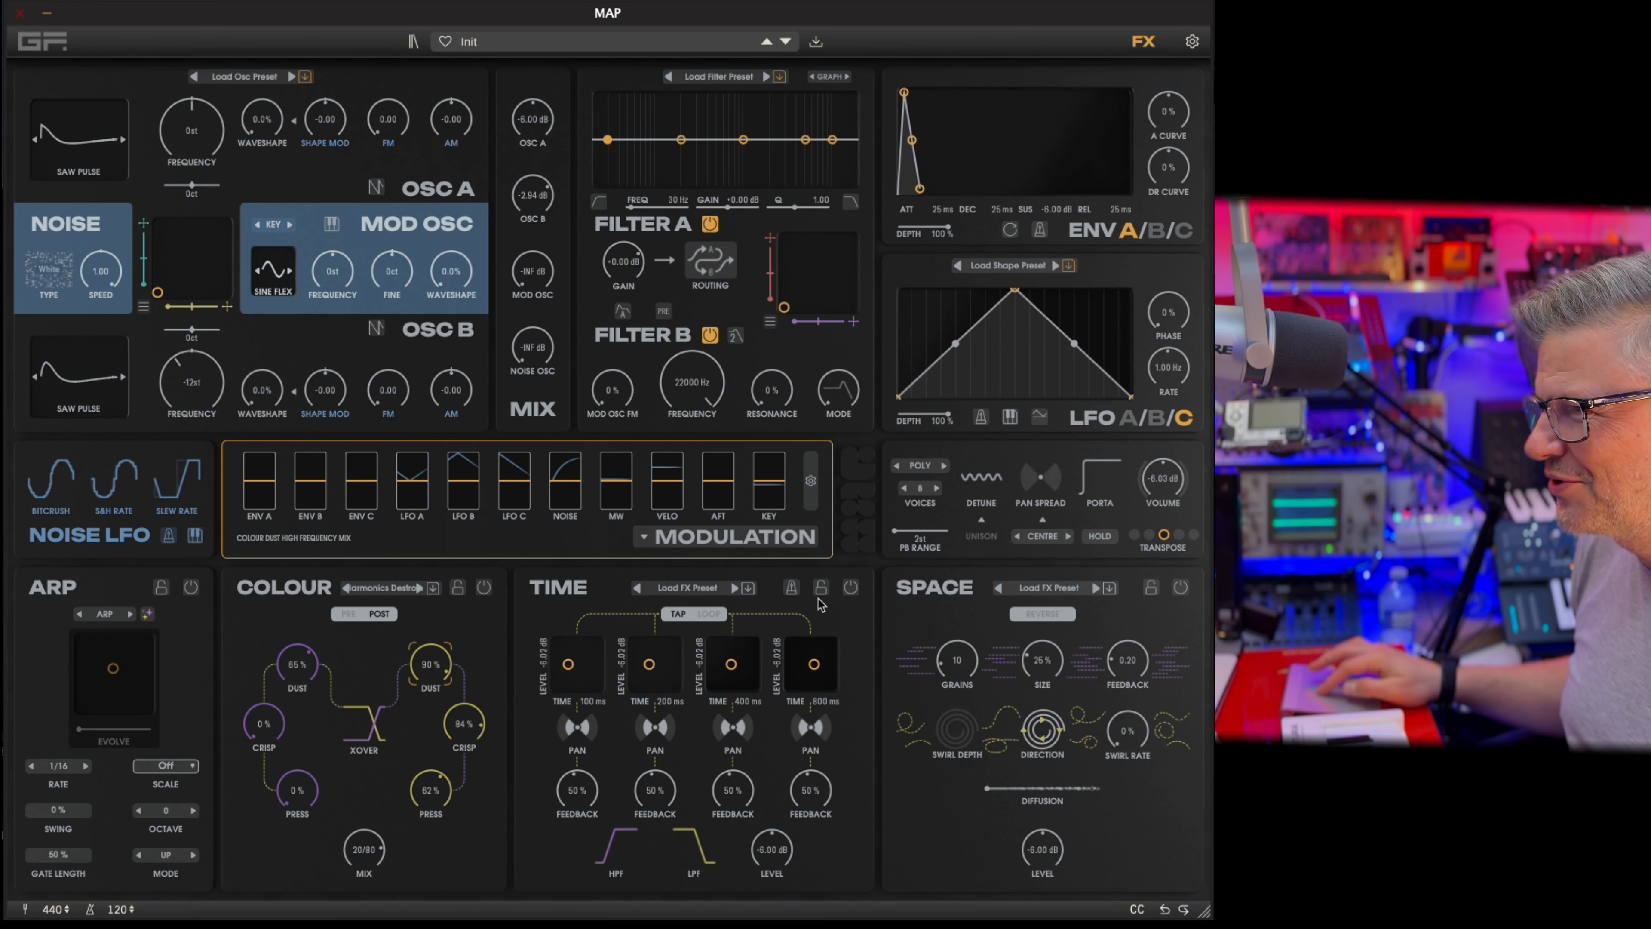
click(850, 588)
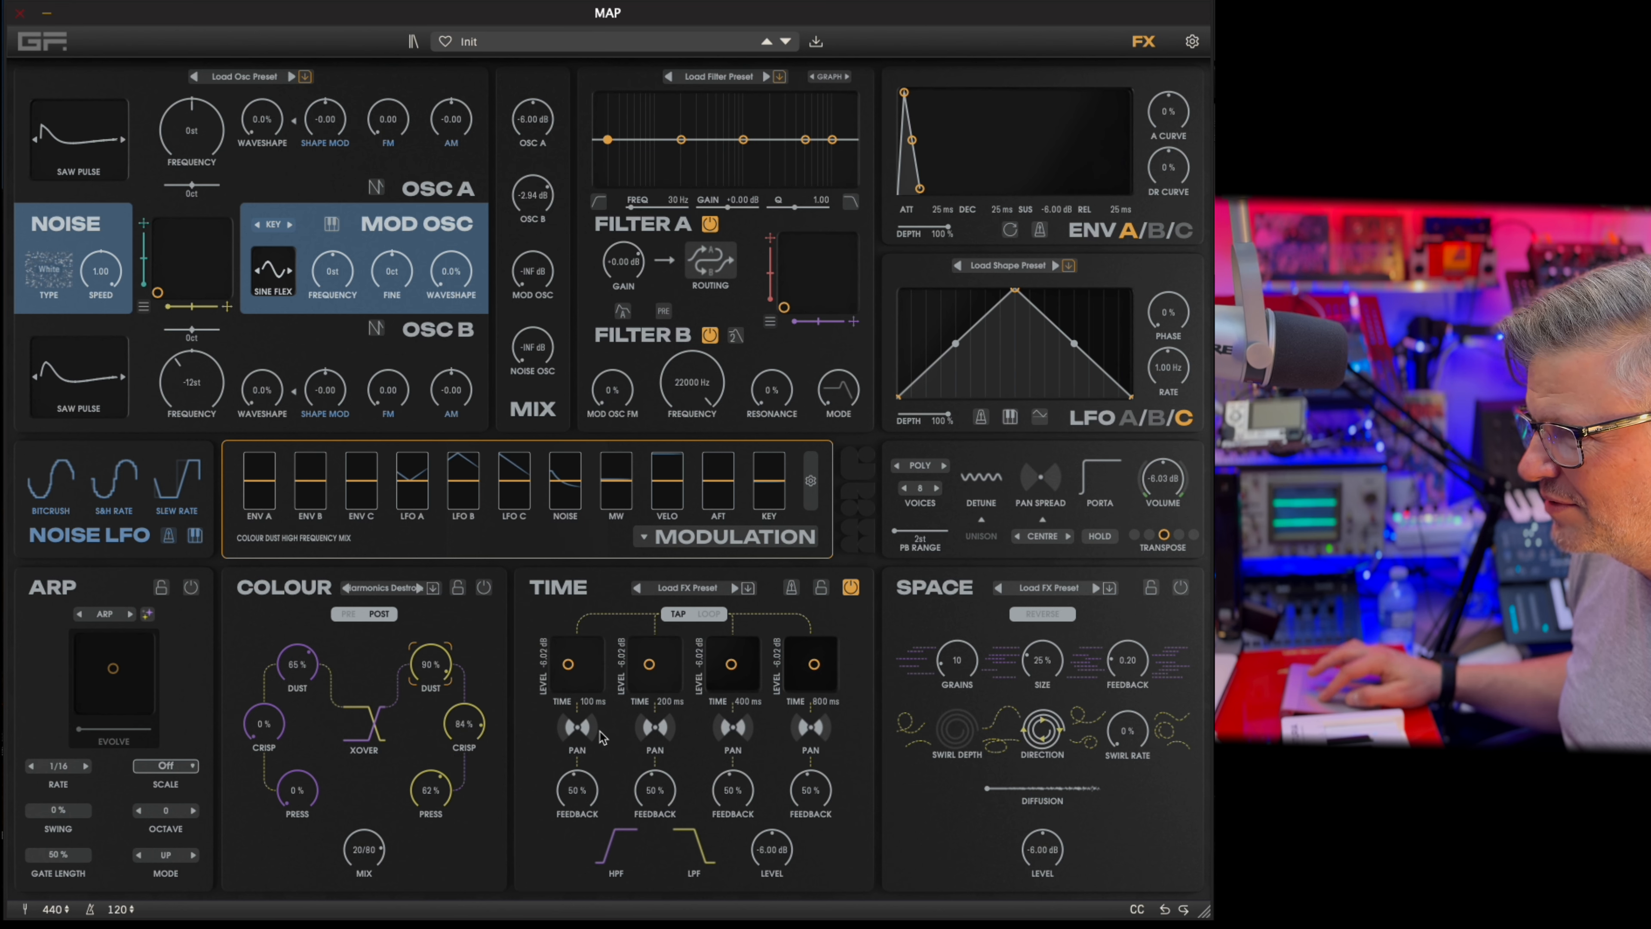
drag(599, 732, 1011, 652)
drag(663, 742, 643, 911)
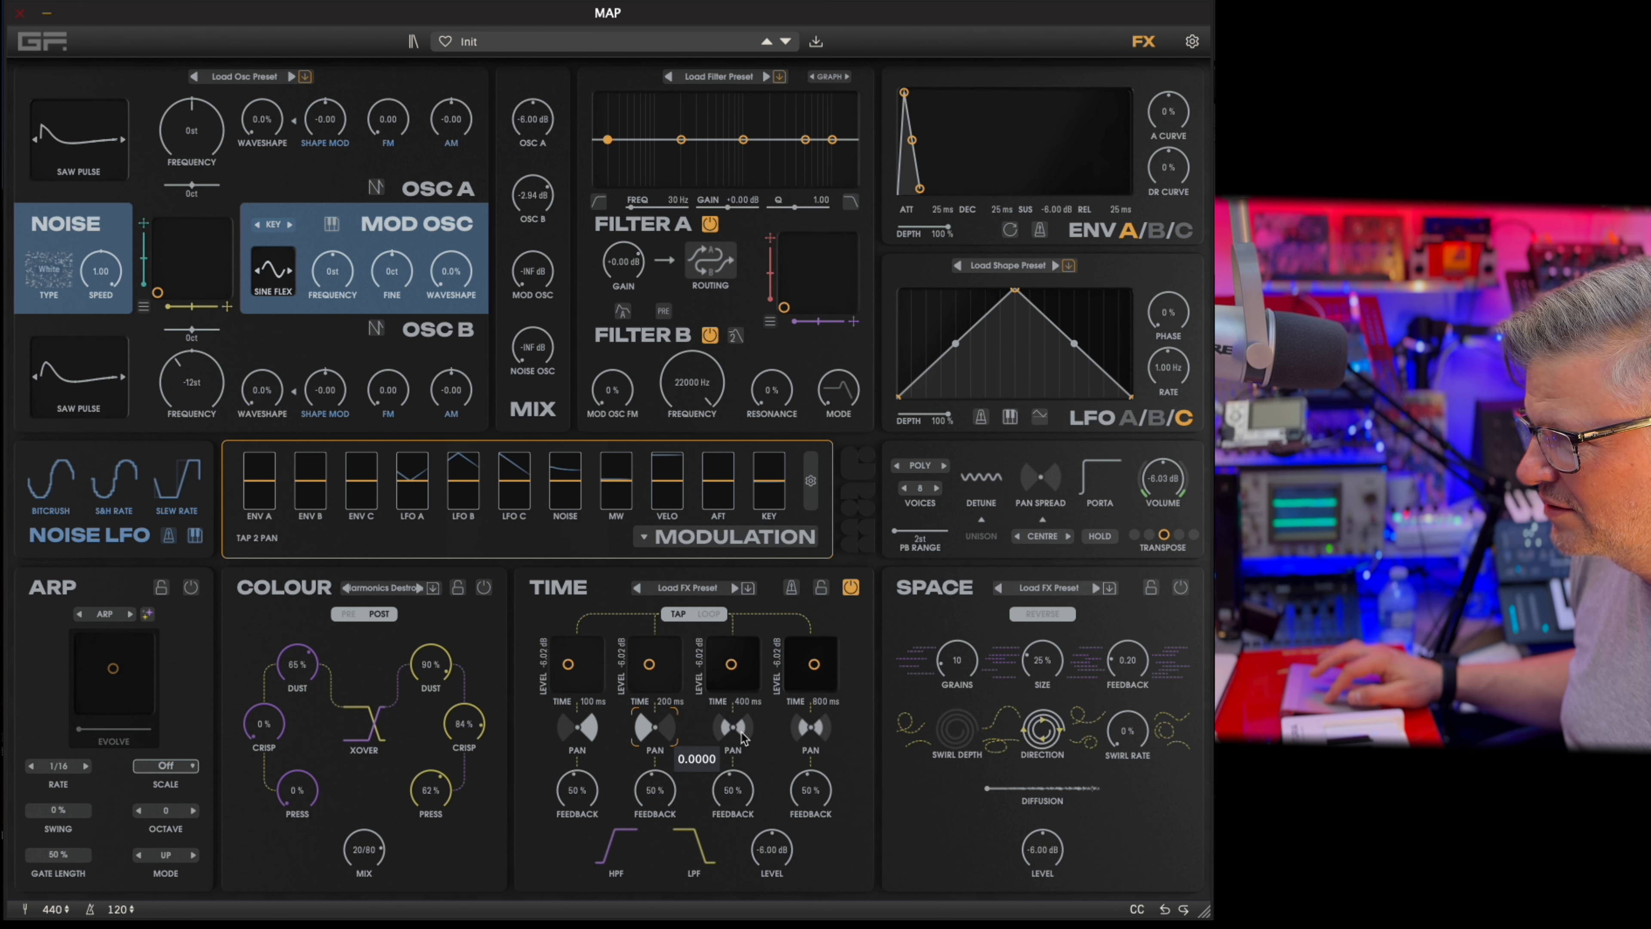
drag(742, 732, 759, 534)
drag(818, 733, 837, 919)
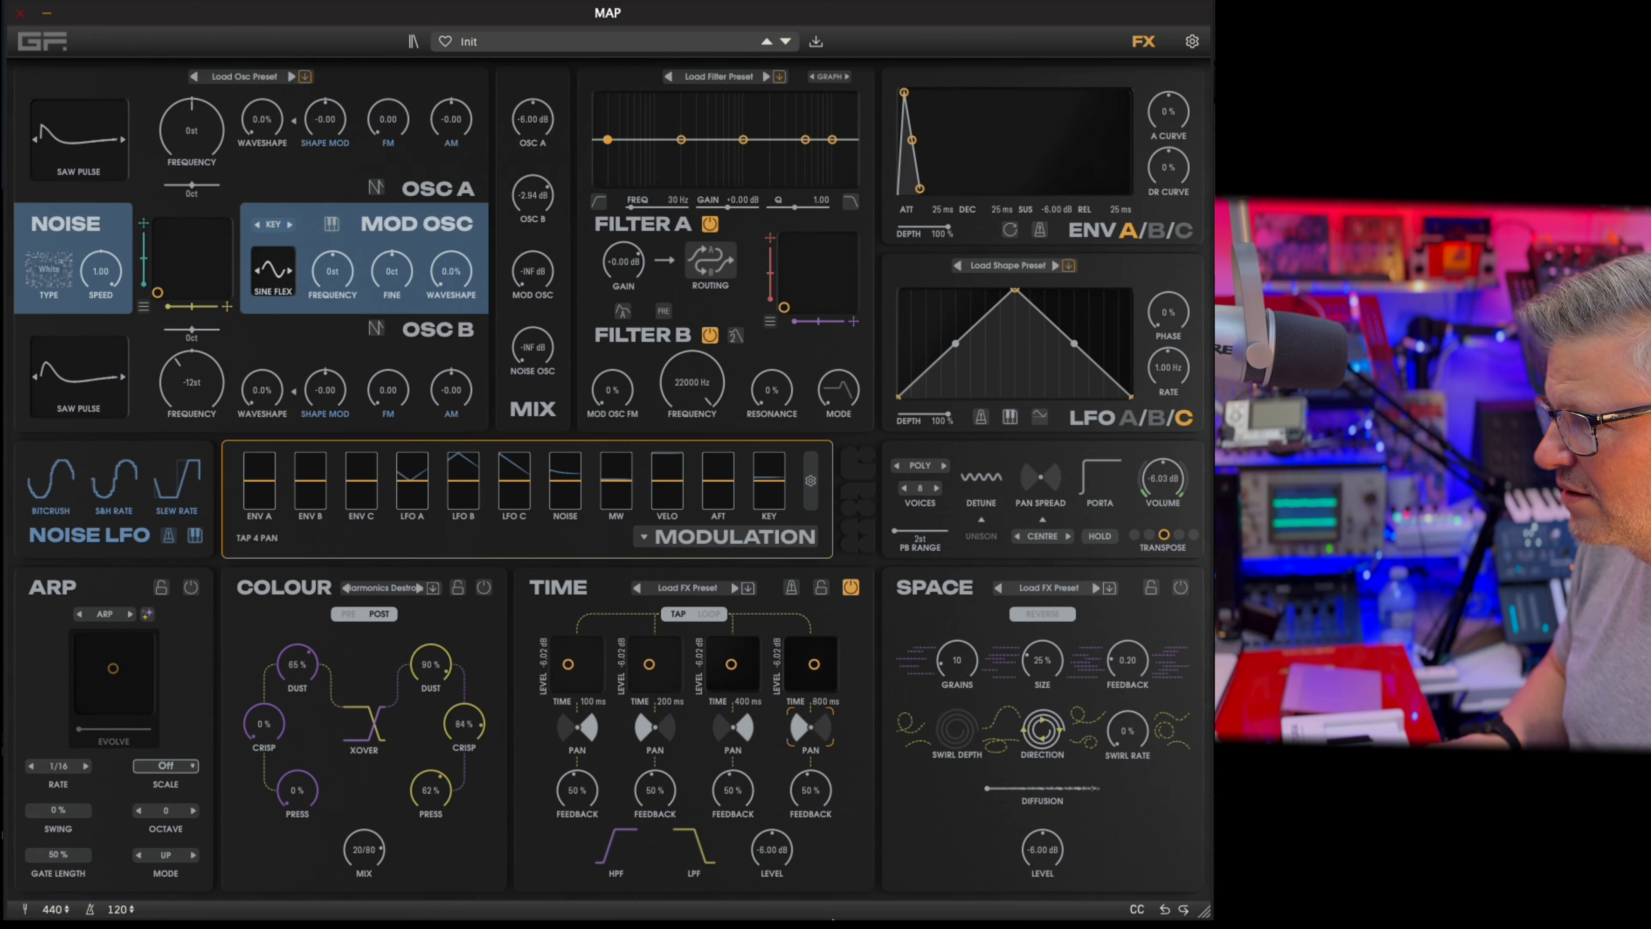
Sync the Time delay to tempo with tap times of 1/2D, 6/1, 1/16D and 1/4T, and adjust its high-pass cutoff.
click(791, 587)
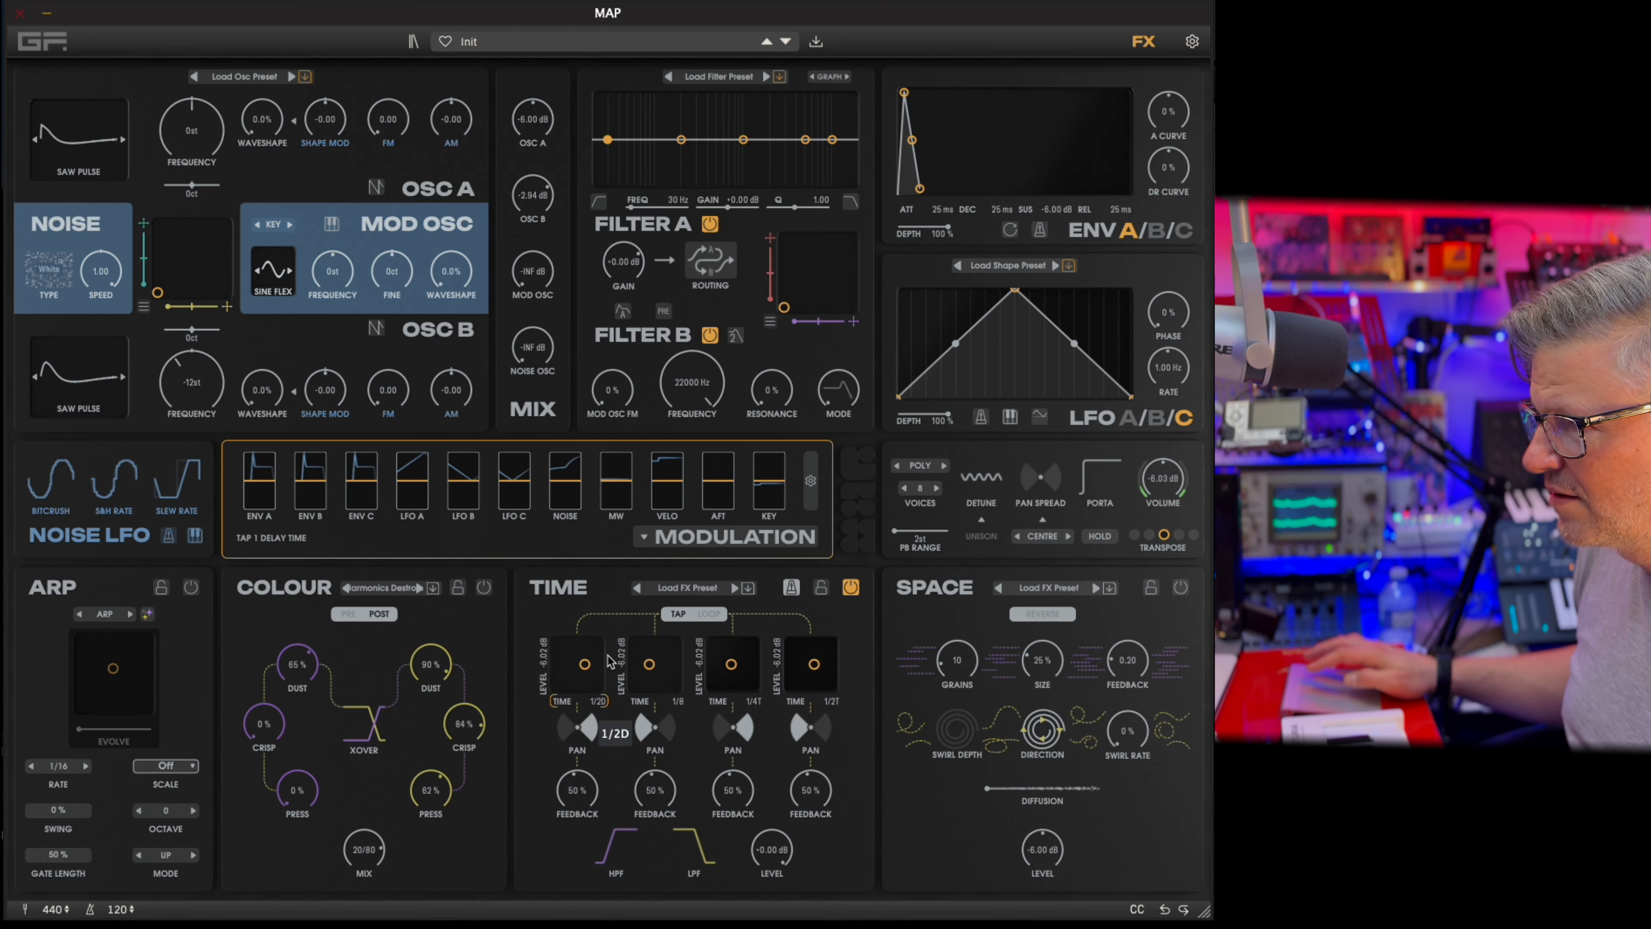
drag(649, 664, 812, 667)
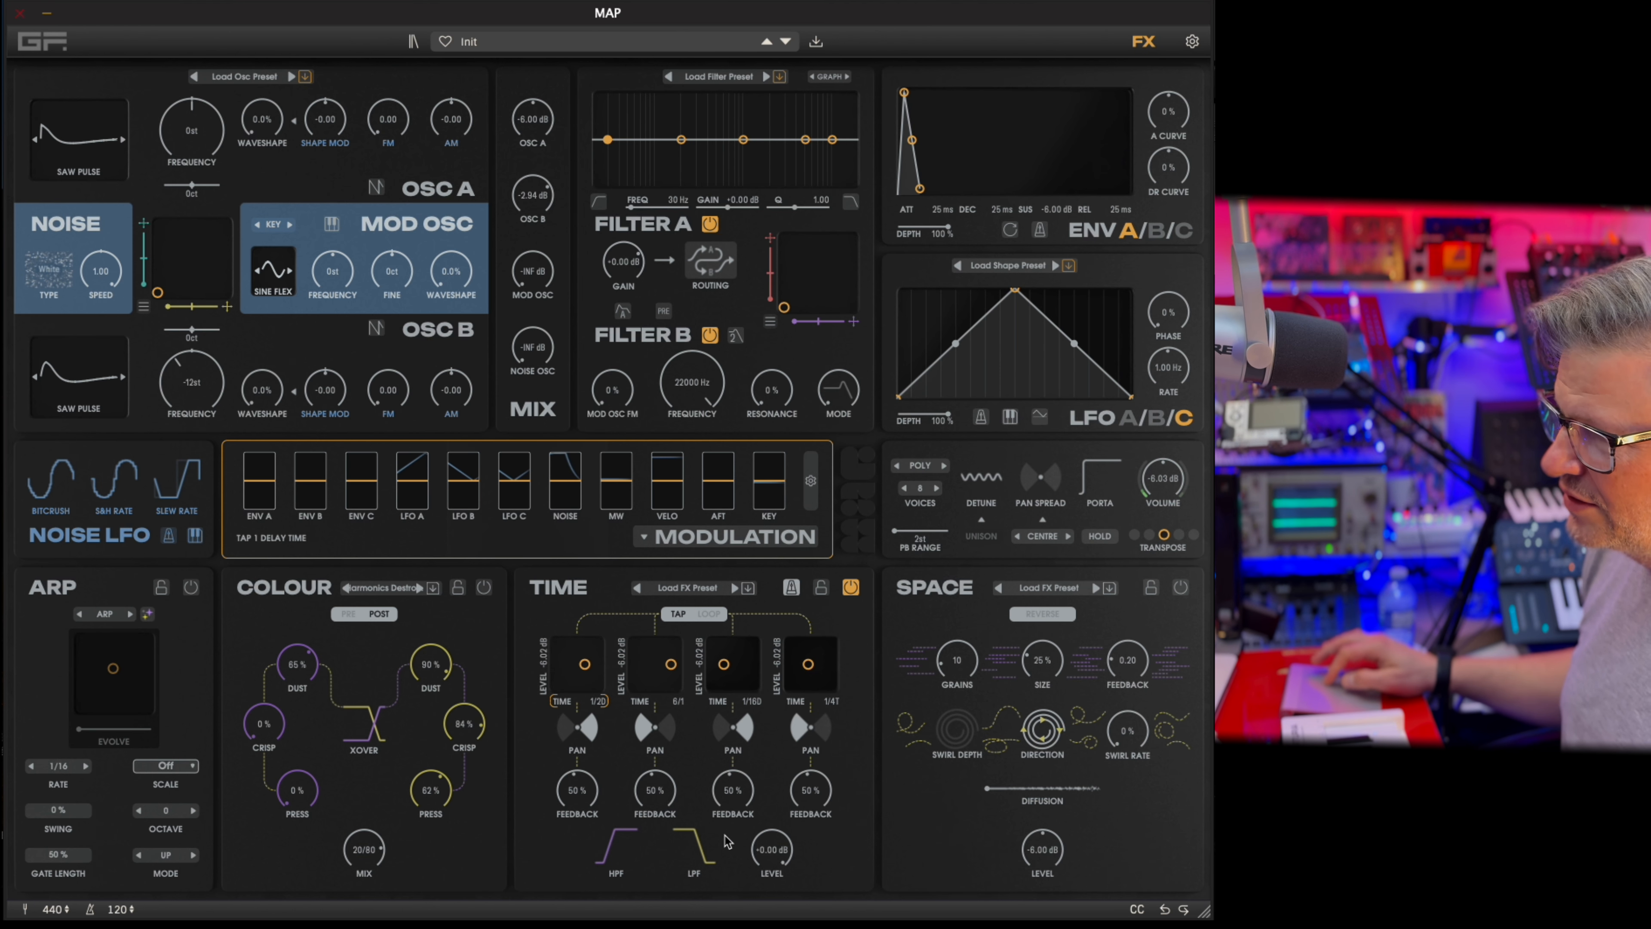
click(688, 848)
click(615, 844)
drag(622, 846, 659, 664)
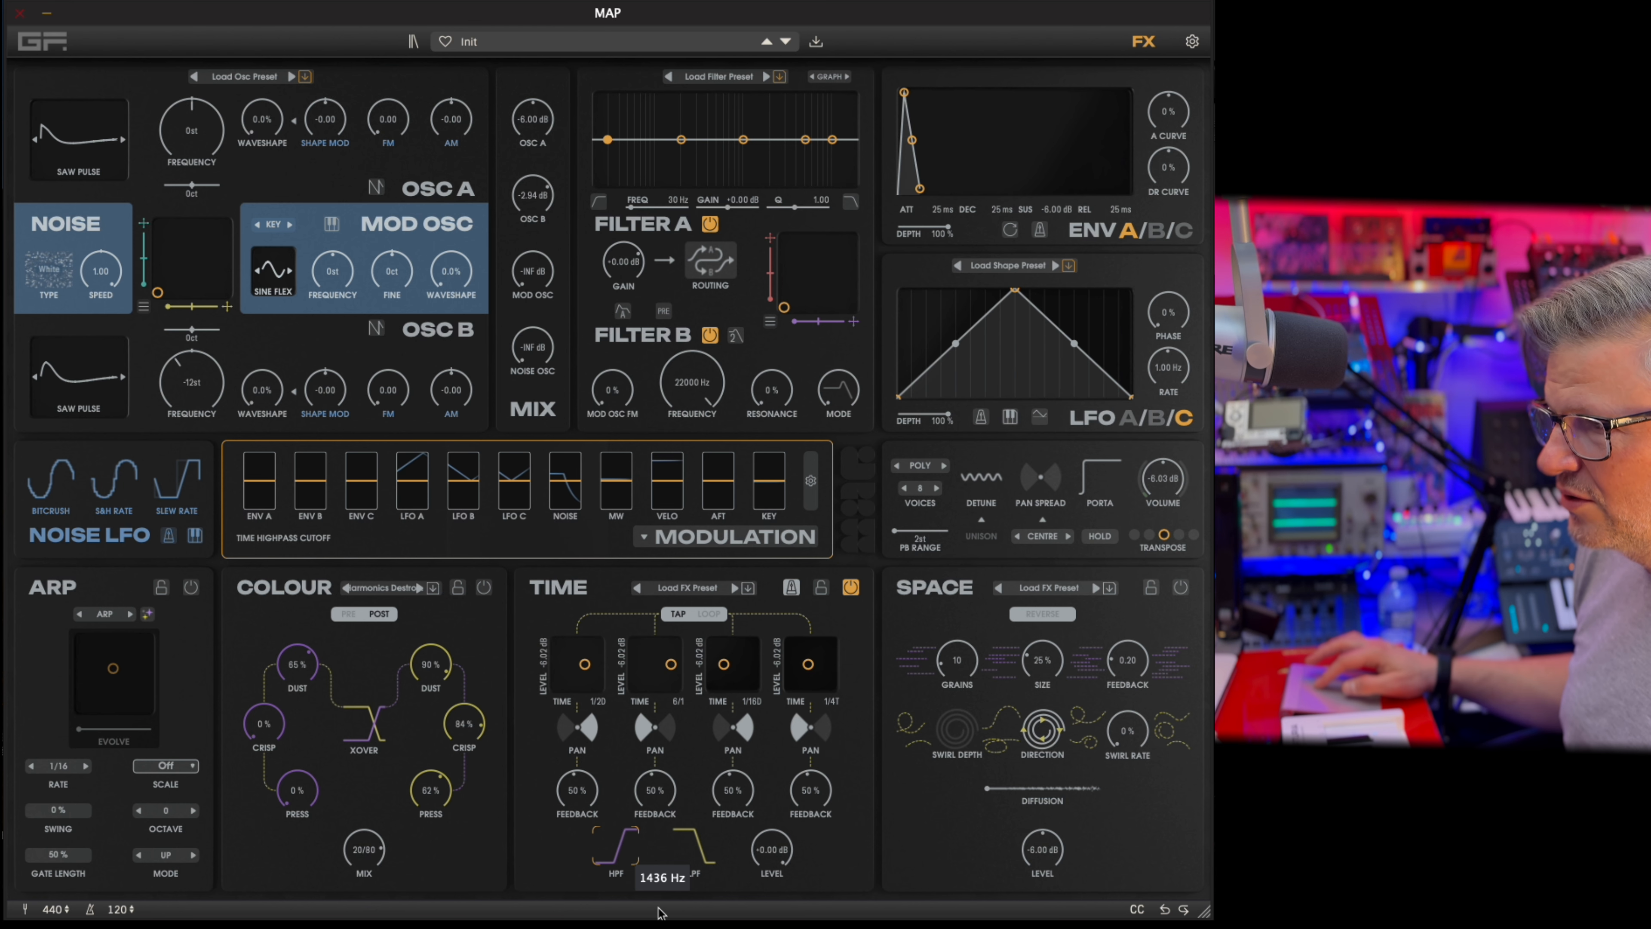
Load the 3216 Panner preset for the Time effect, and open and cancel the dialog for saving a Time preset.
click(735, 587)
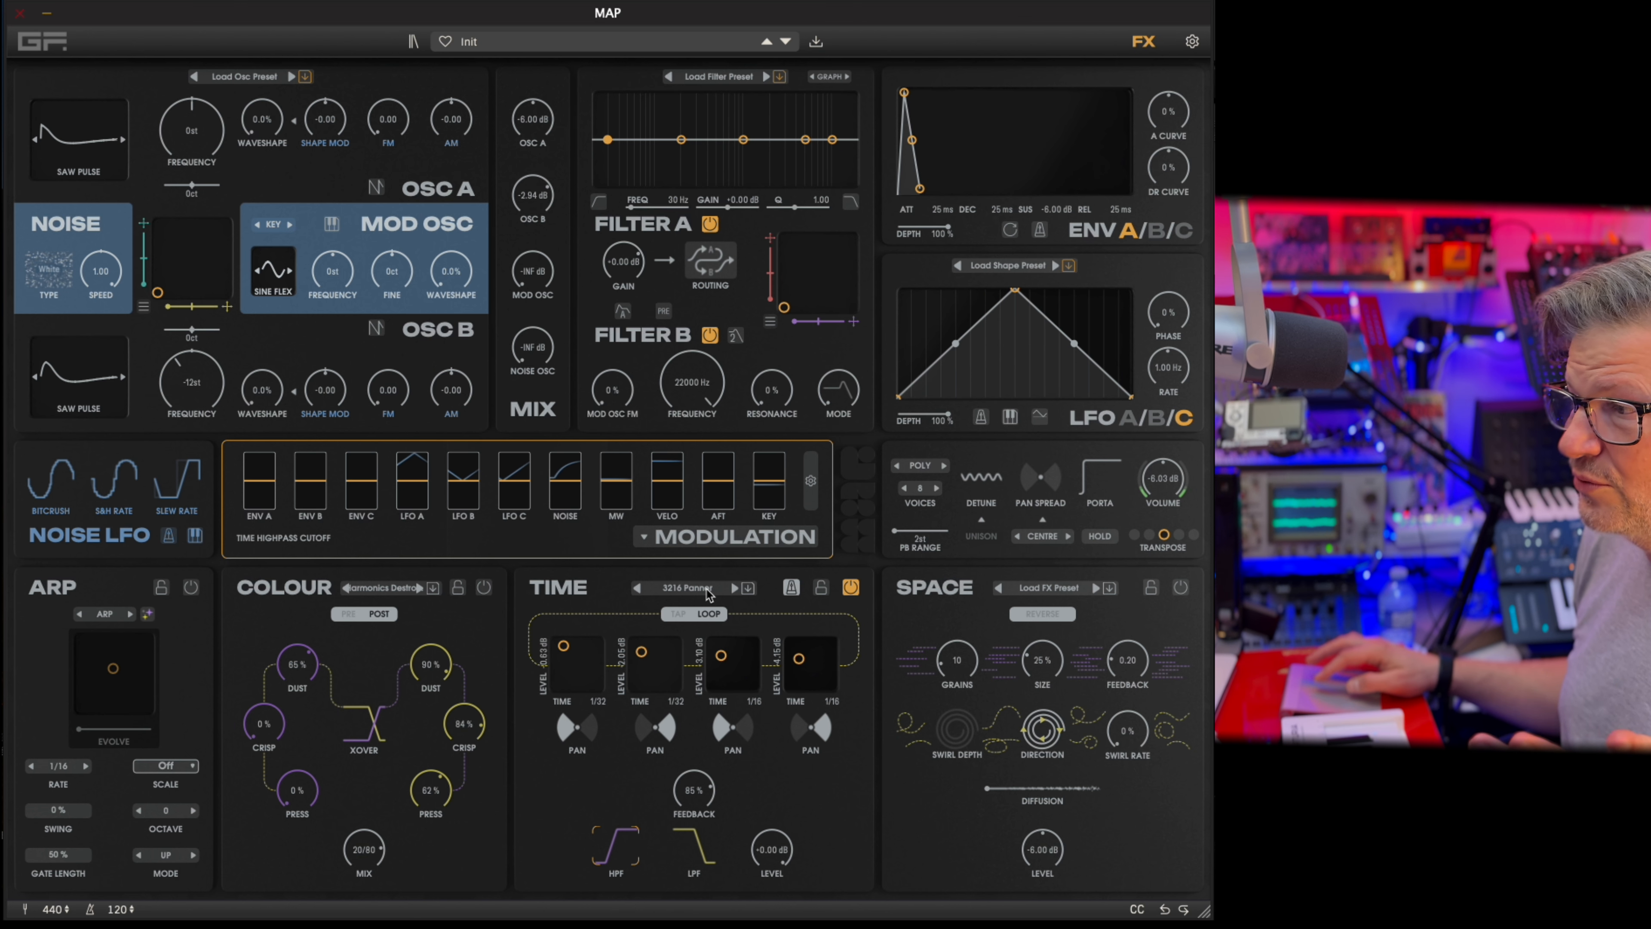
click(749, 588)
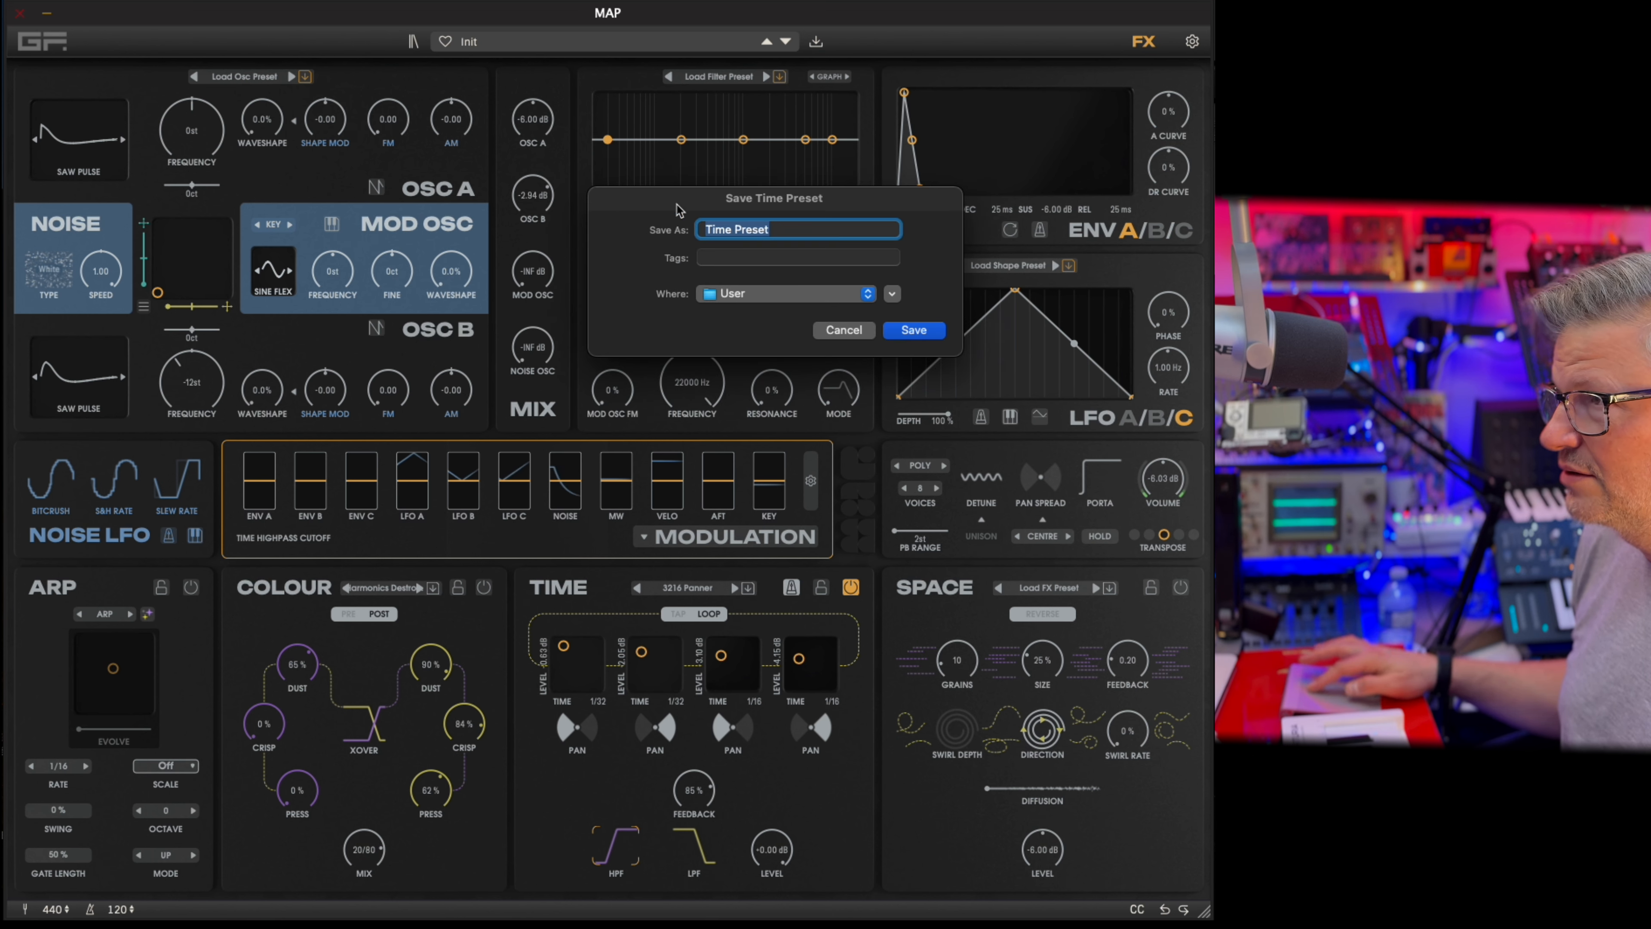
click(843, 330)
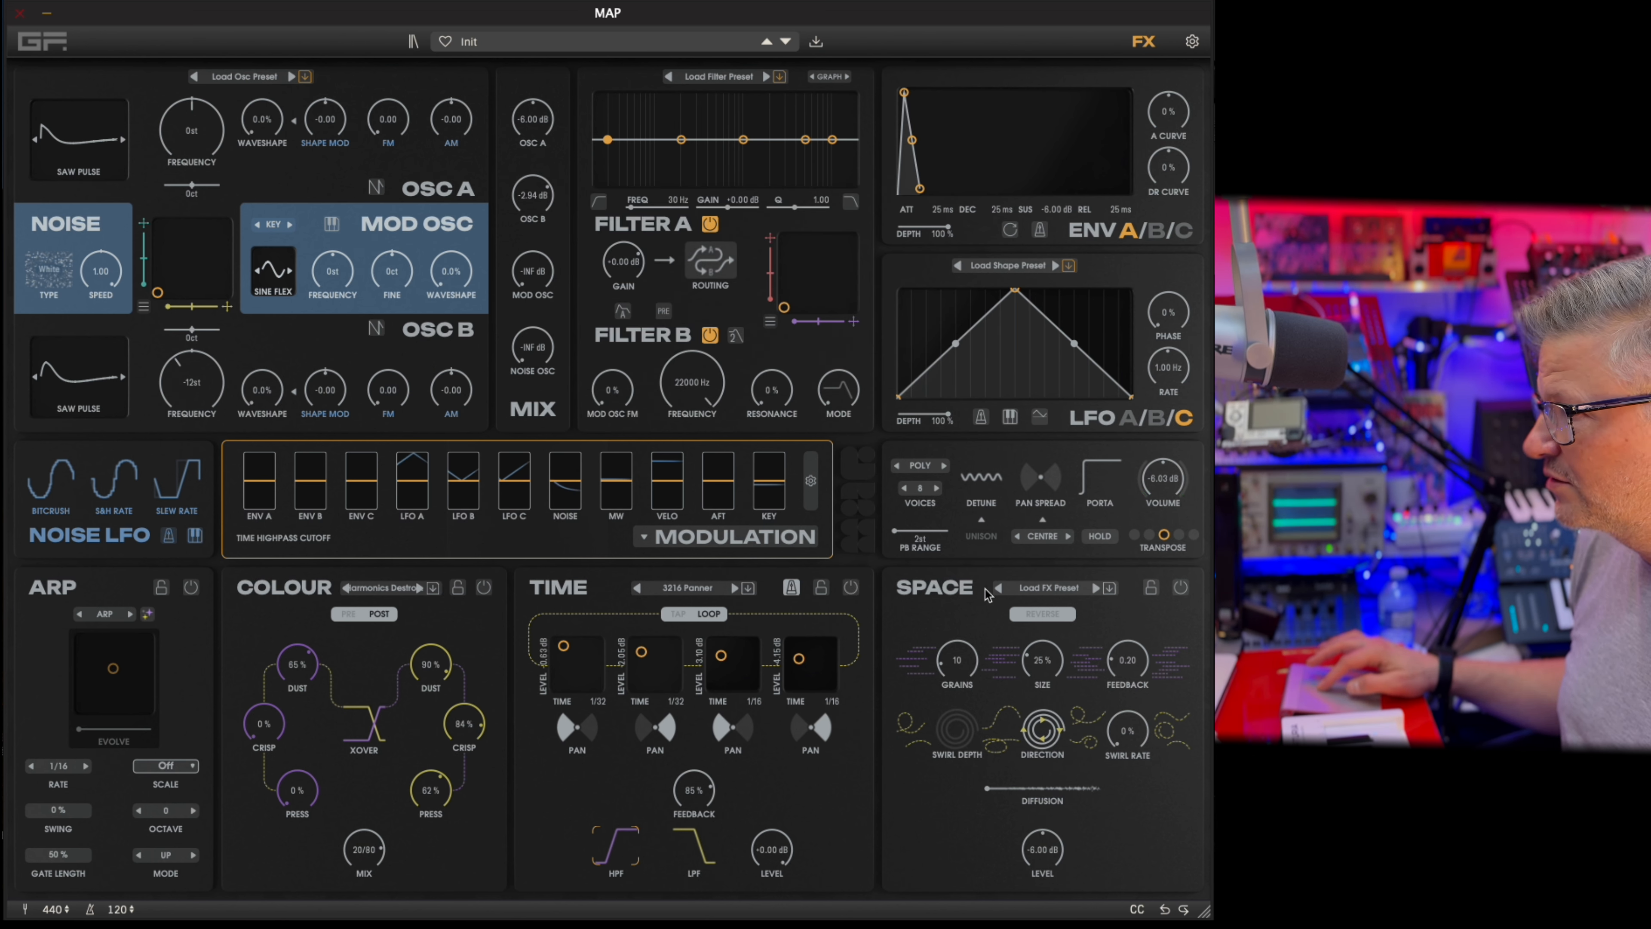
Switch on the Space effect and set its Level to -2.17 dB, Grains to 46, Size to 72% and Feedback to 0.87.
click(1180, 588)
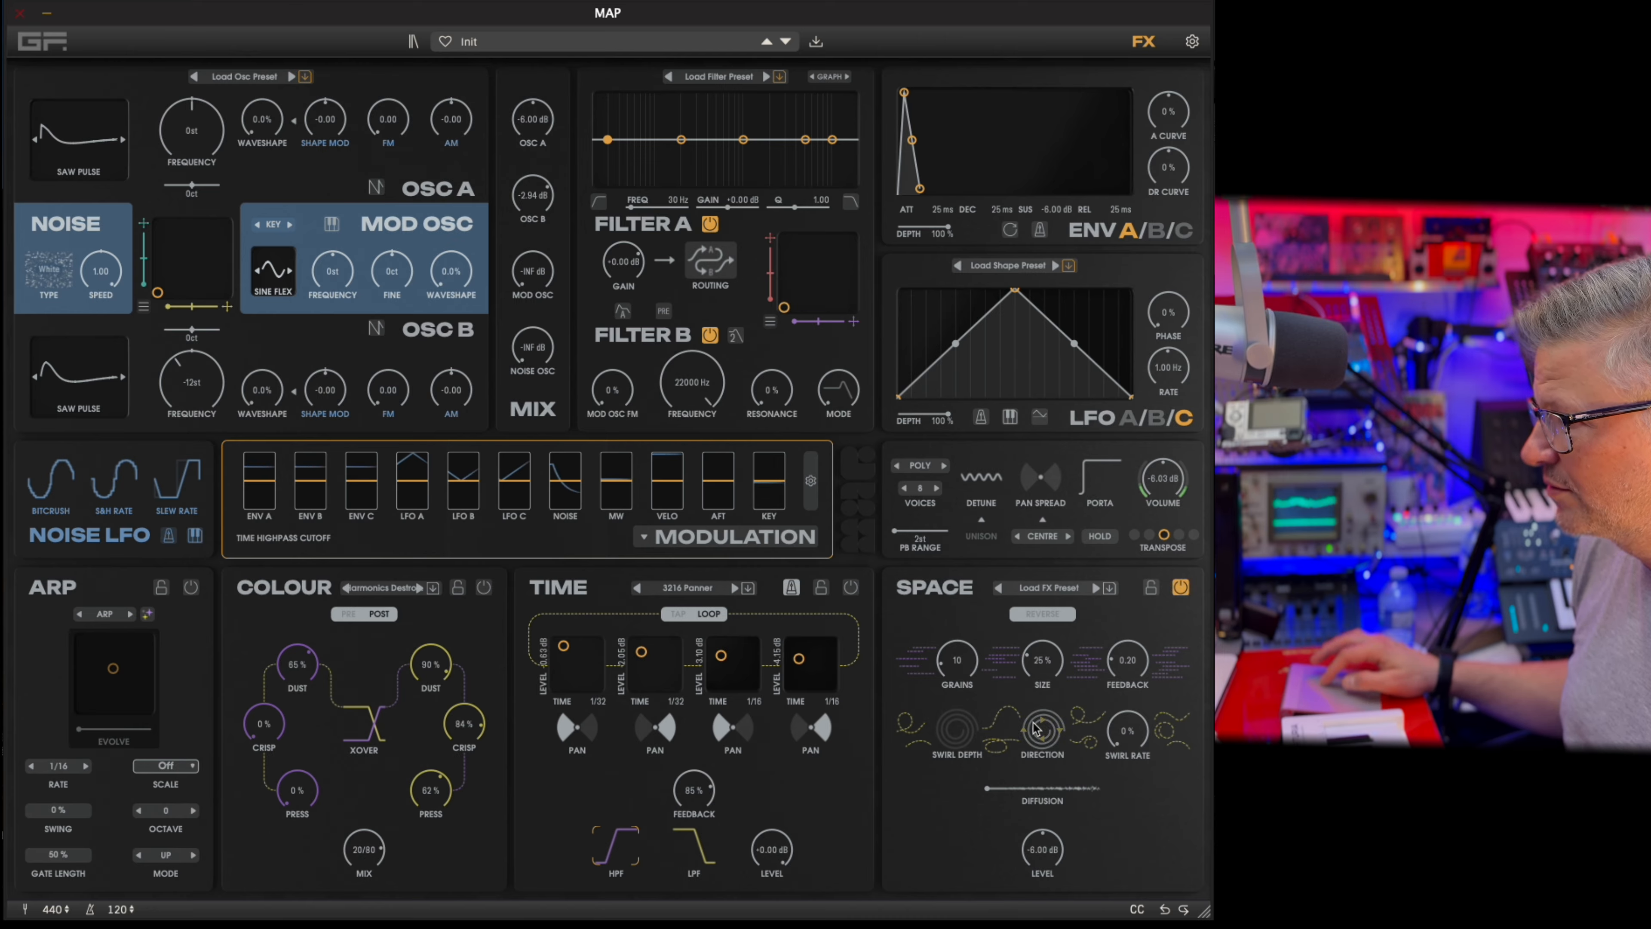
click(1060, 616)
mouse_move(1046, 838)
mouse_down()
mouse_move(1046, 777)
mouse_move(1048, 817)
mouse_up()
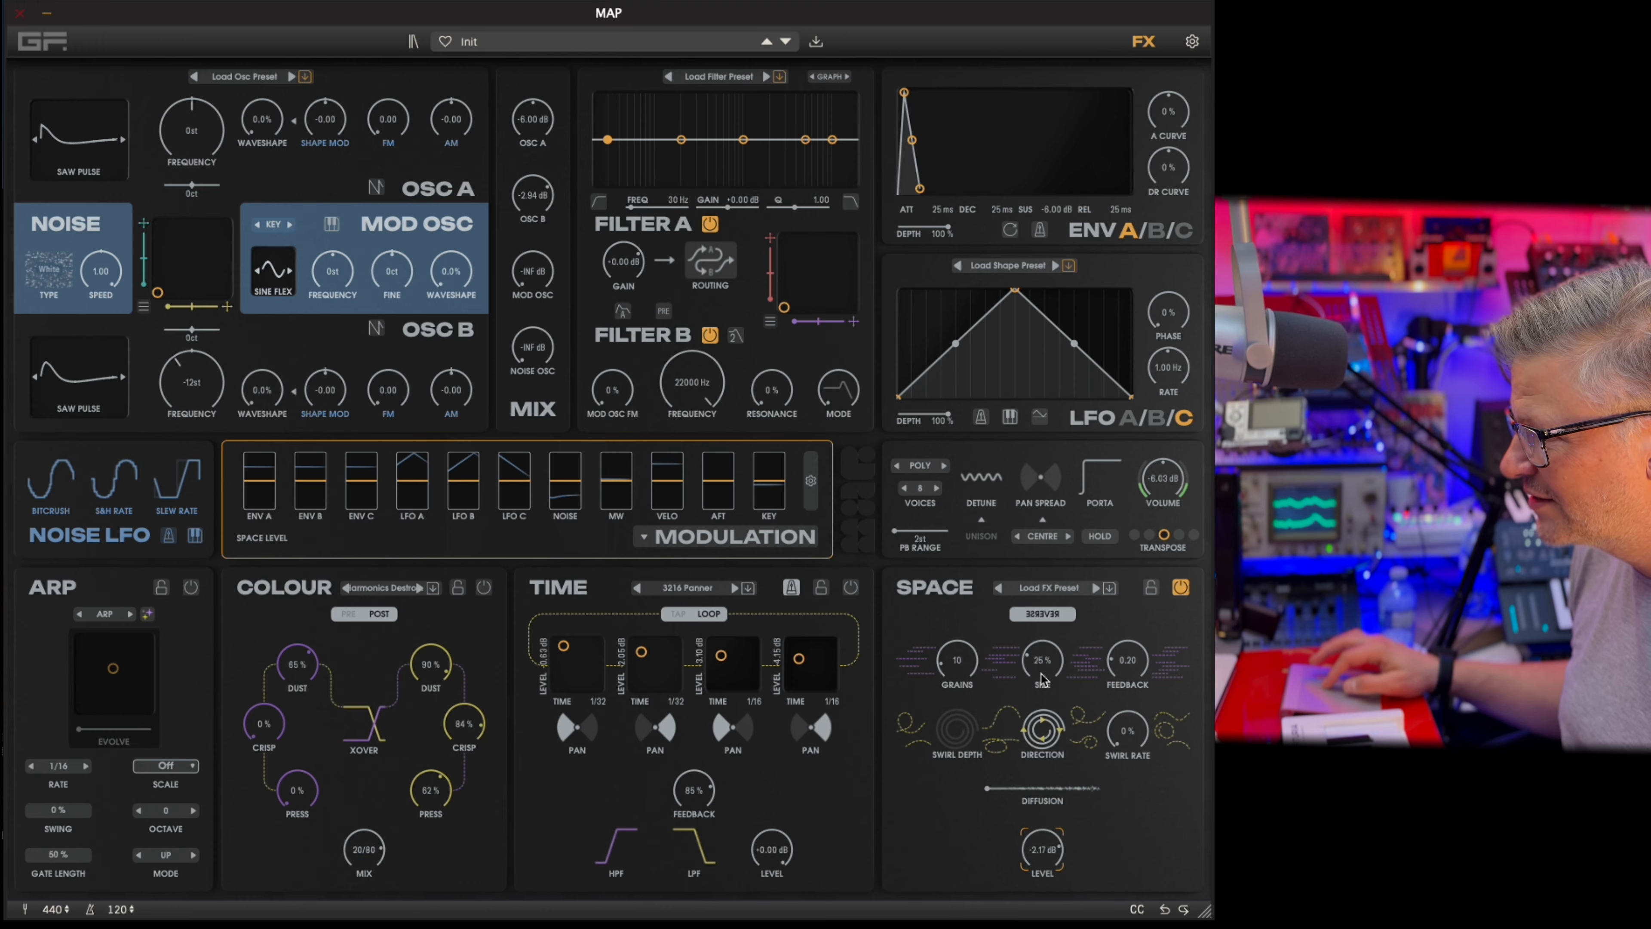
drag(955, 670, 978, 602)
drag(1042, 659, 1139, 616)
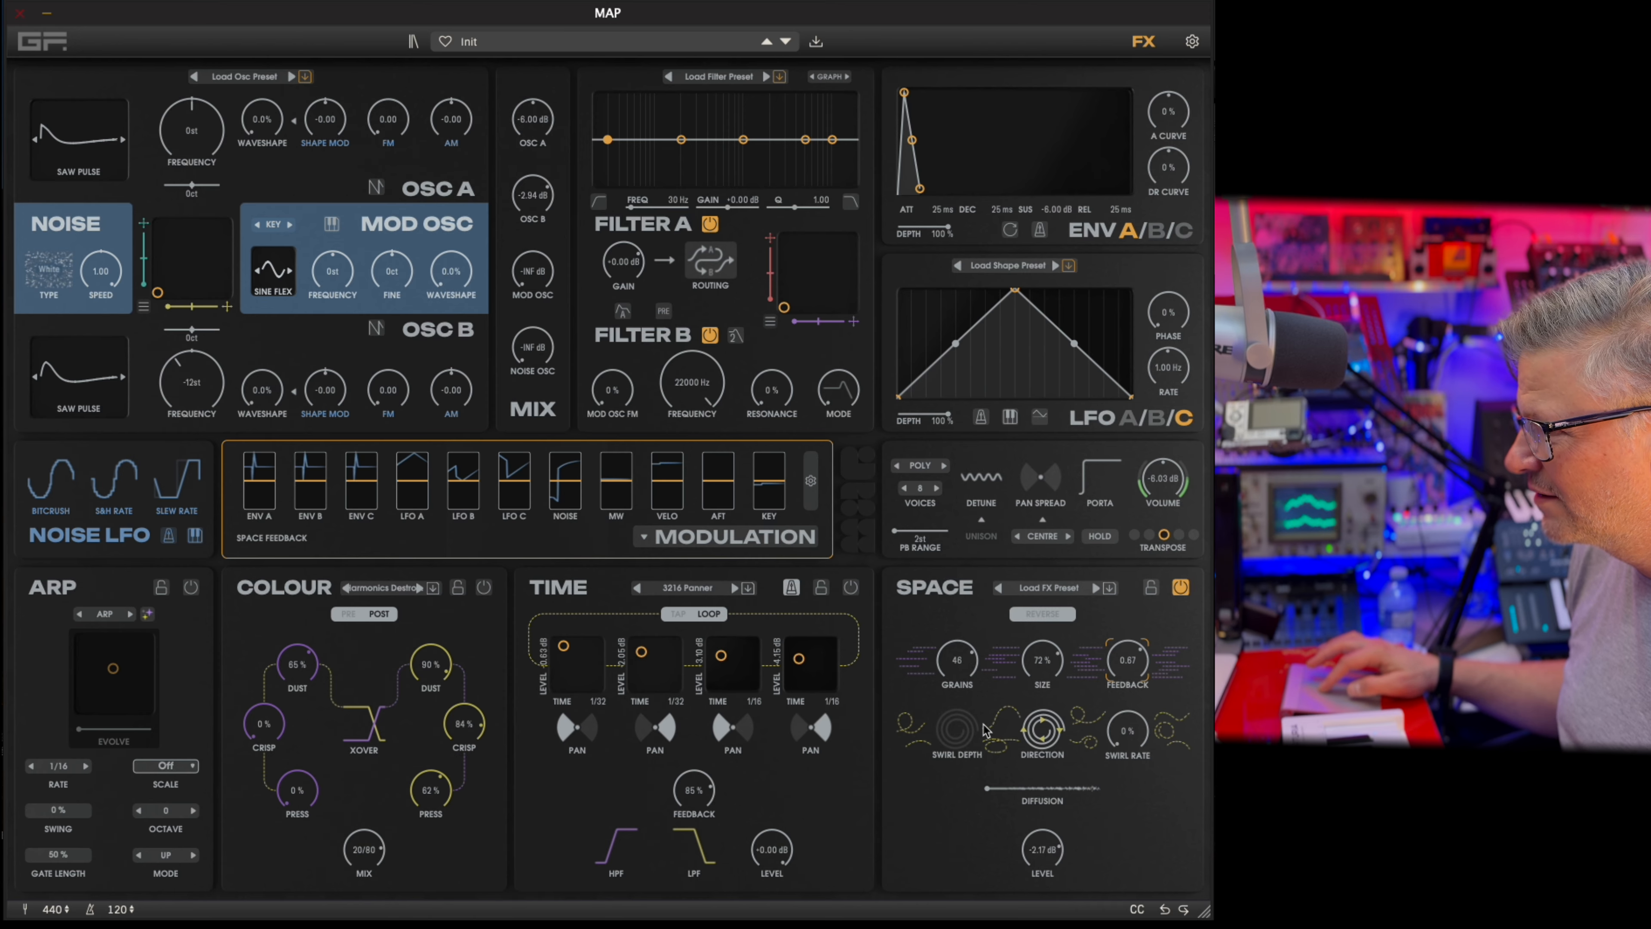
Set the Space effect's Swirl Depth and Swirl Rate to 58% and its Diffusion to 72%.
drag(956, 730, 997, 664)
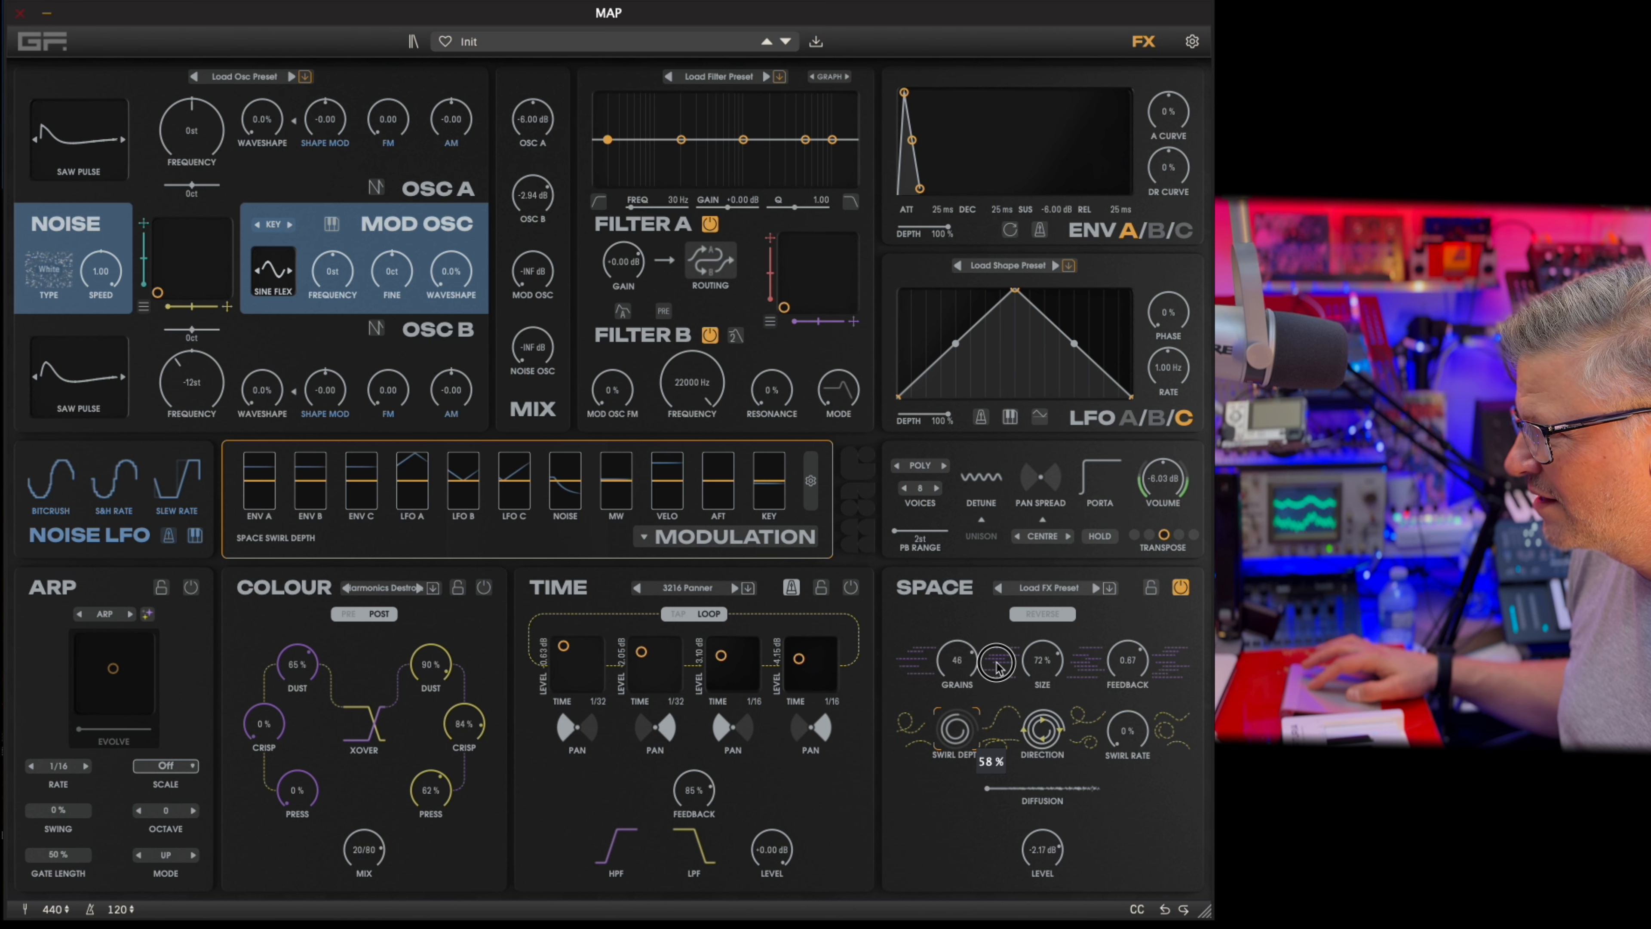
drag(1139, 730, 1141, 651)
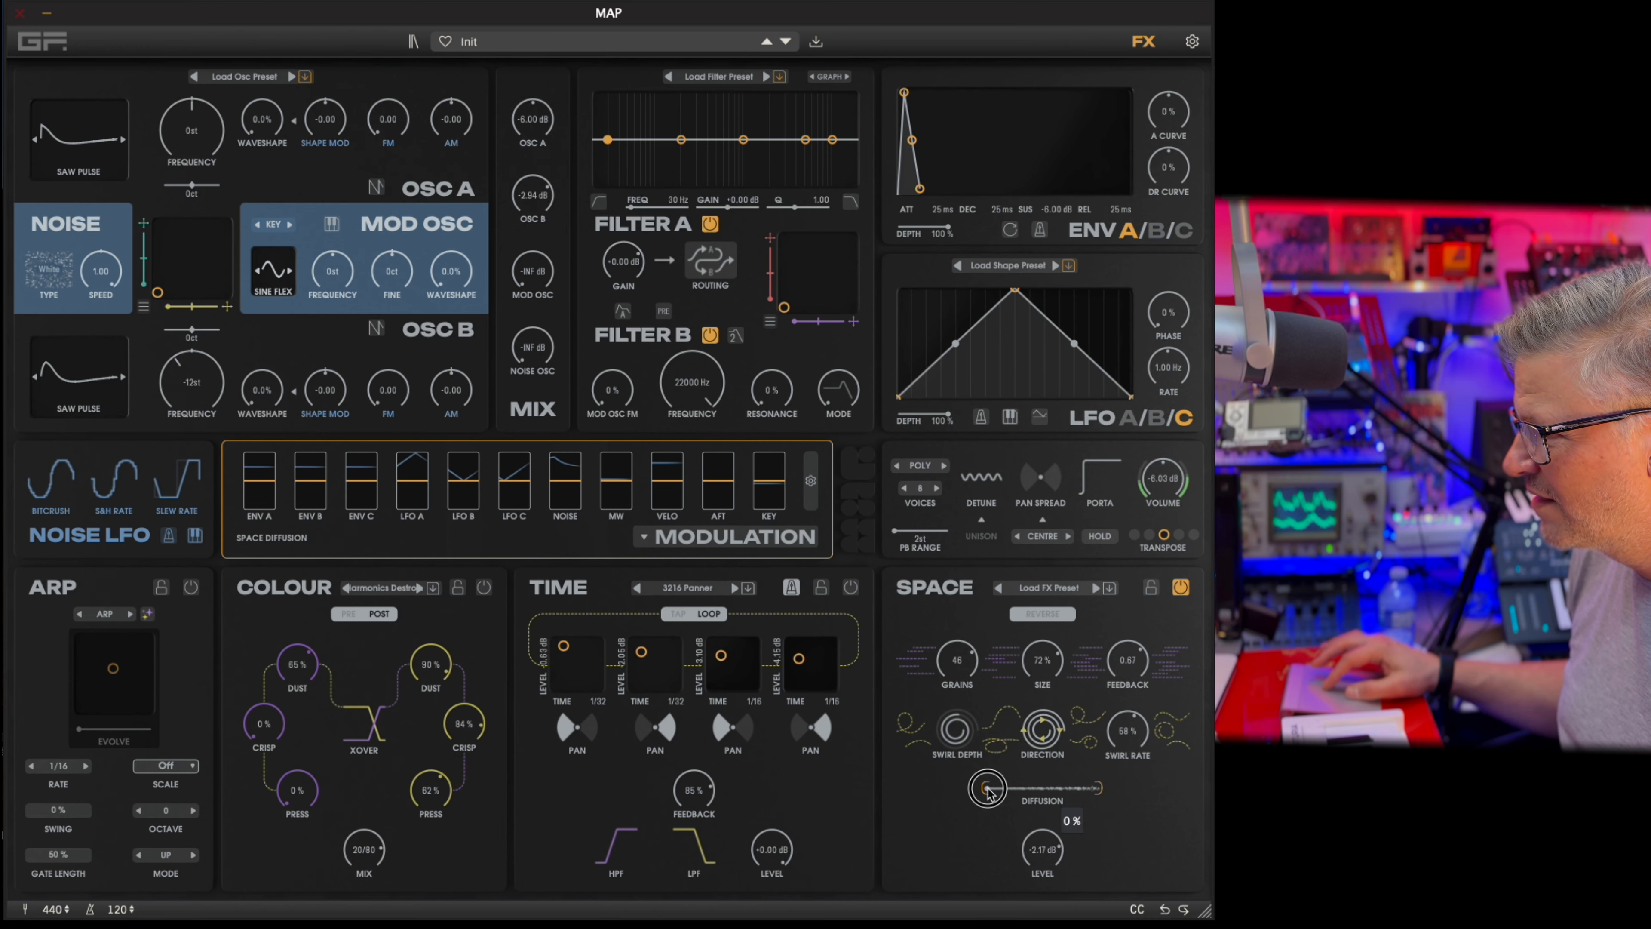
drag(988, 789, 1069, 793)
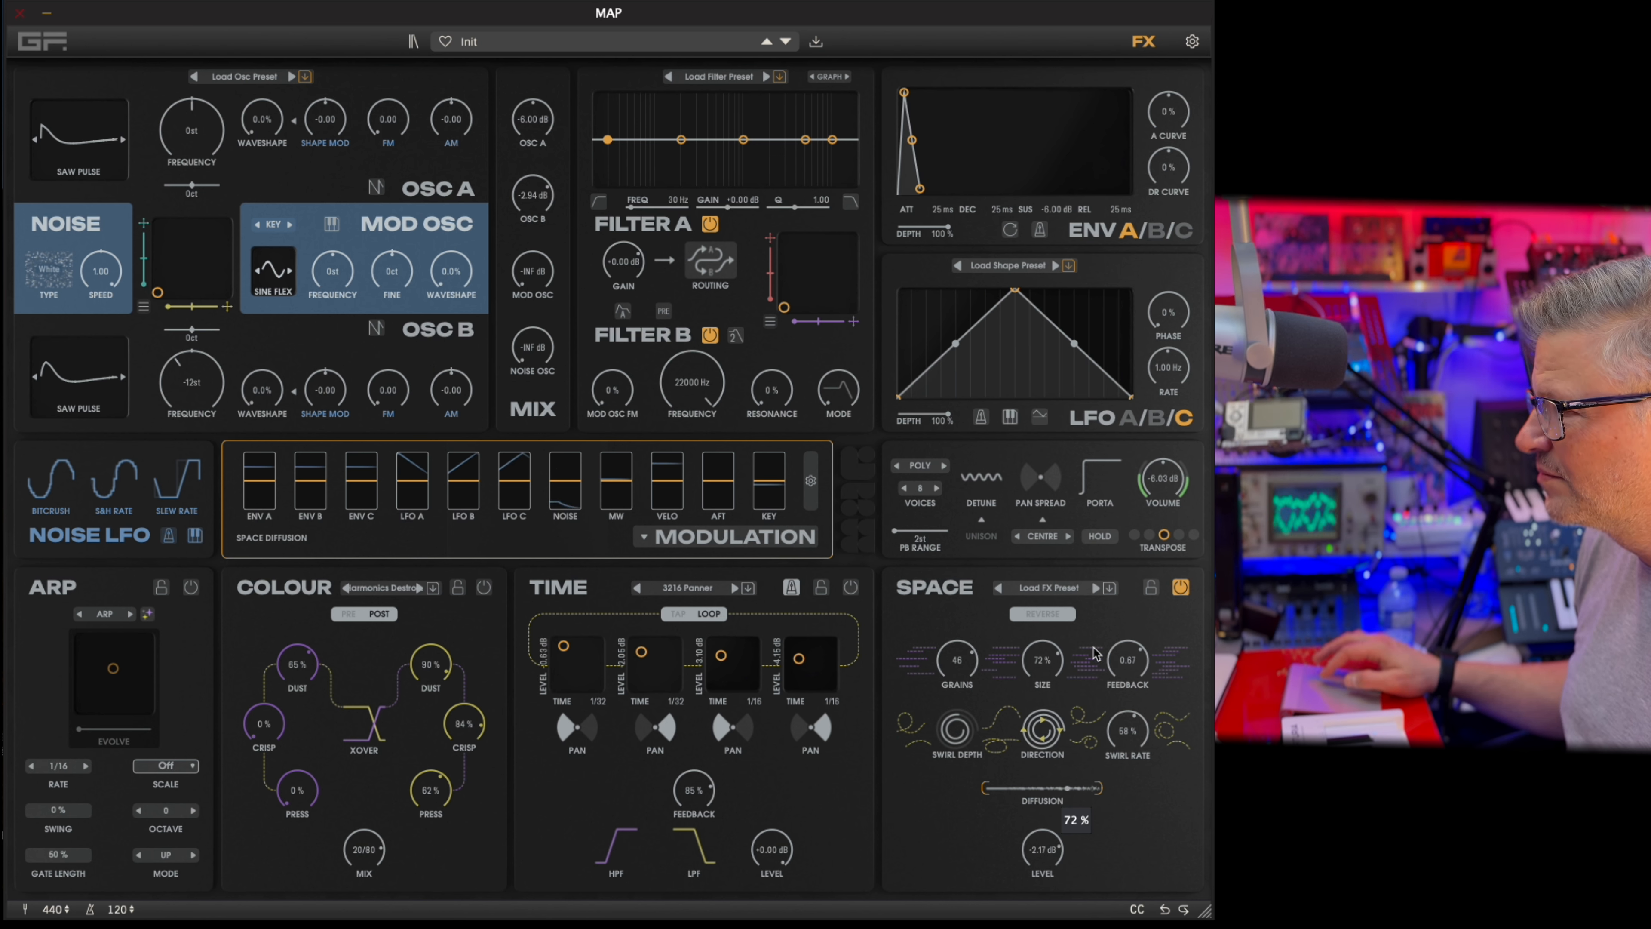
Reverse the Space effect and load its Crystal preset.
click(1051, 615)
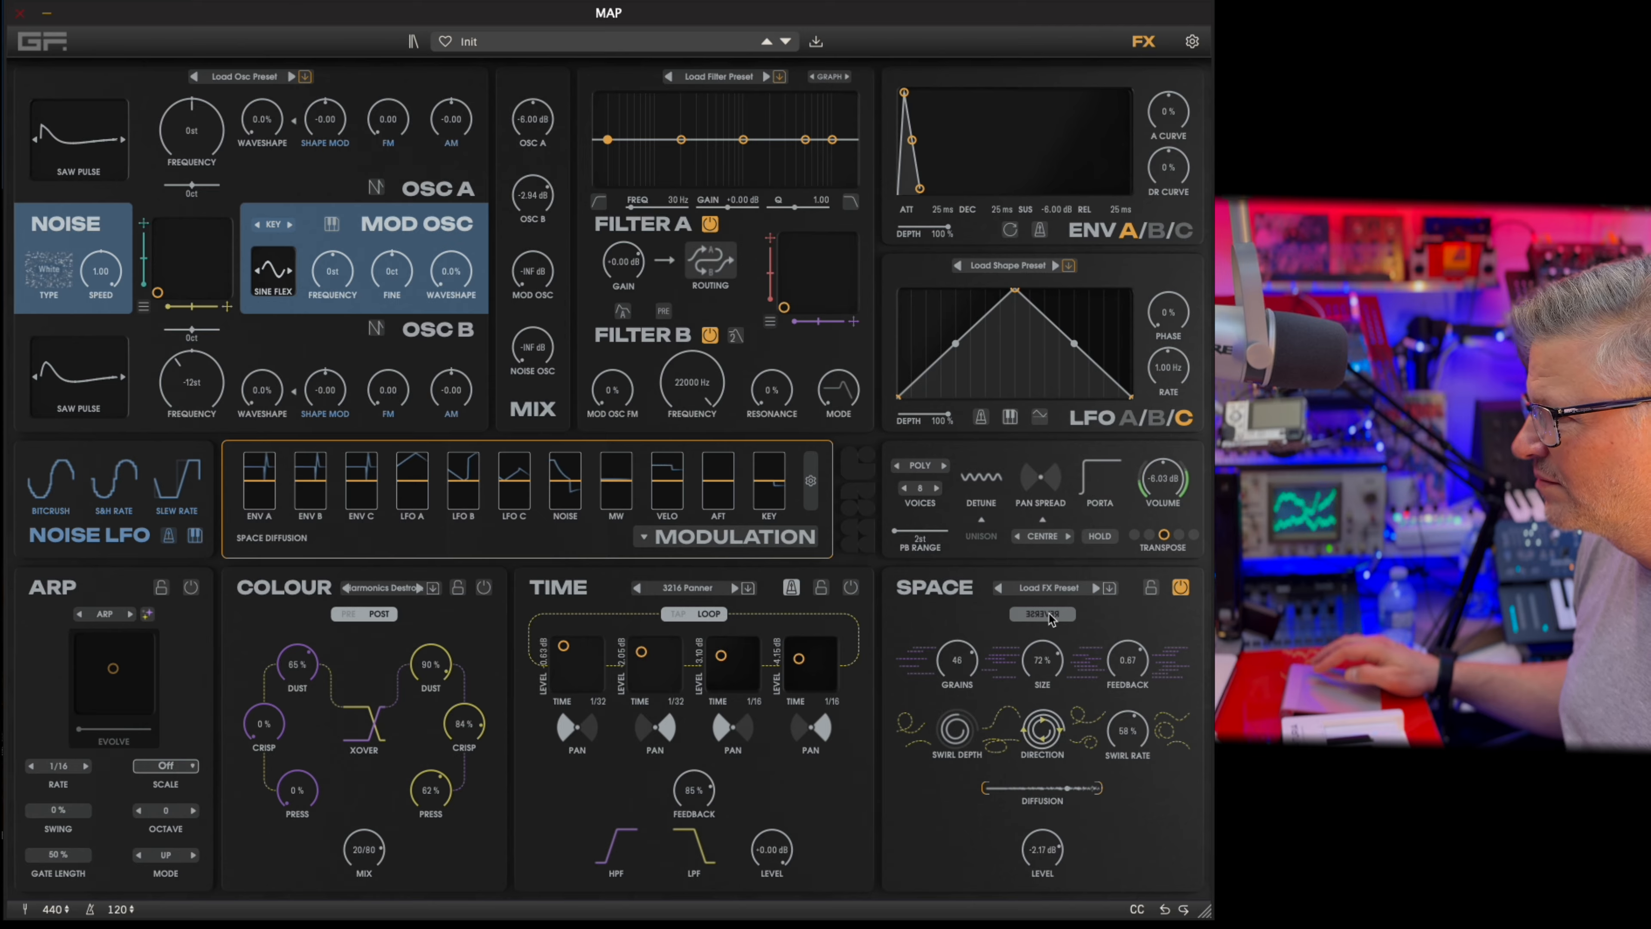
click(1095, 587)
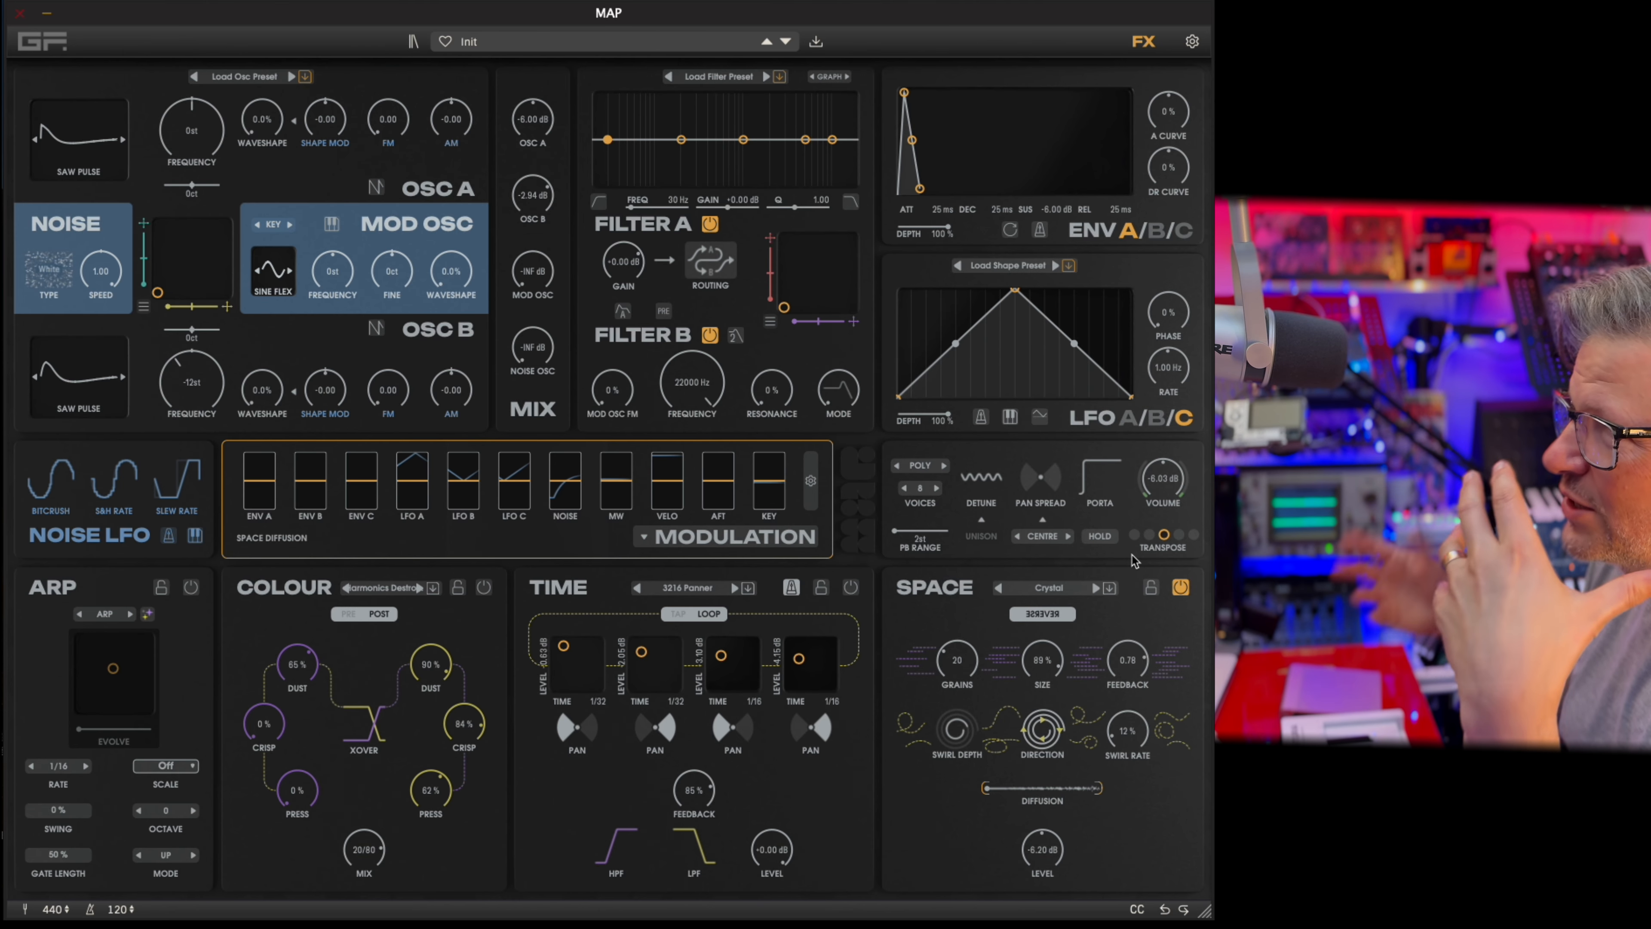
Filter the patches by the Waveshaping type and load Daydreaming, Bit Spikes and Gas Pump in turn.
click(509, 42)
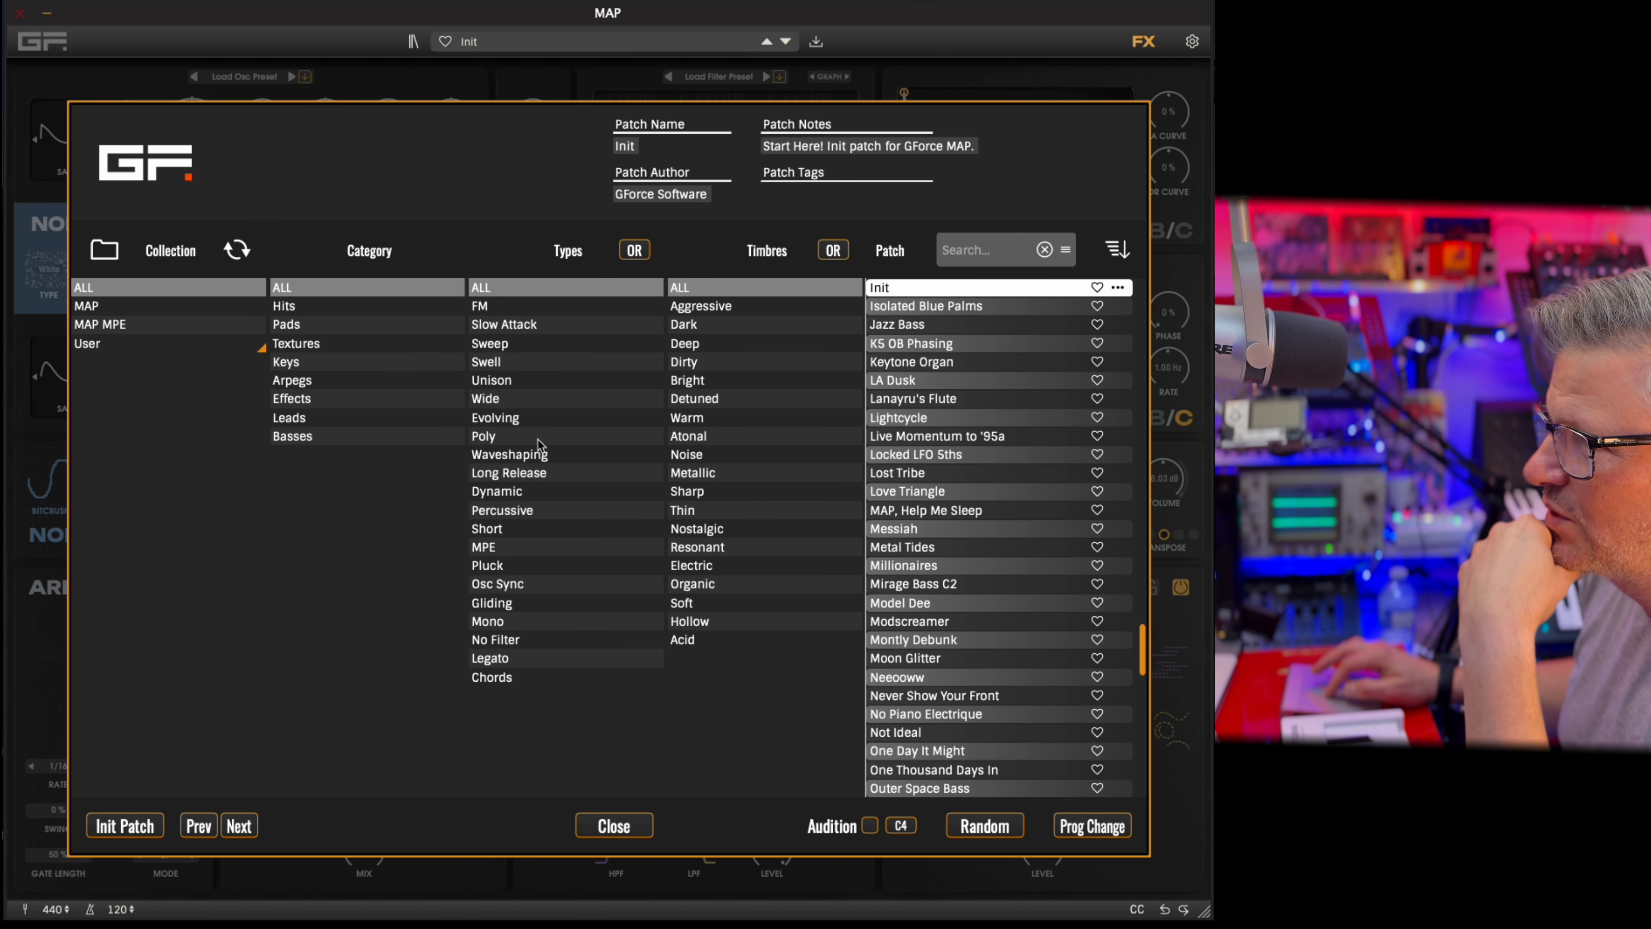
click(542, 460)
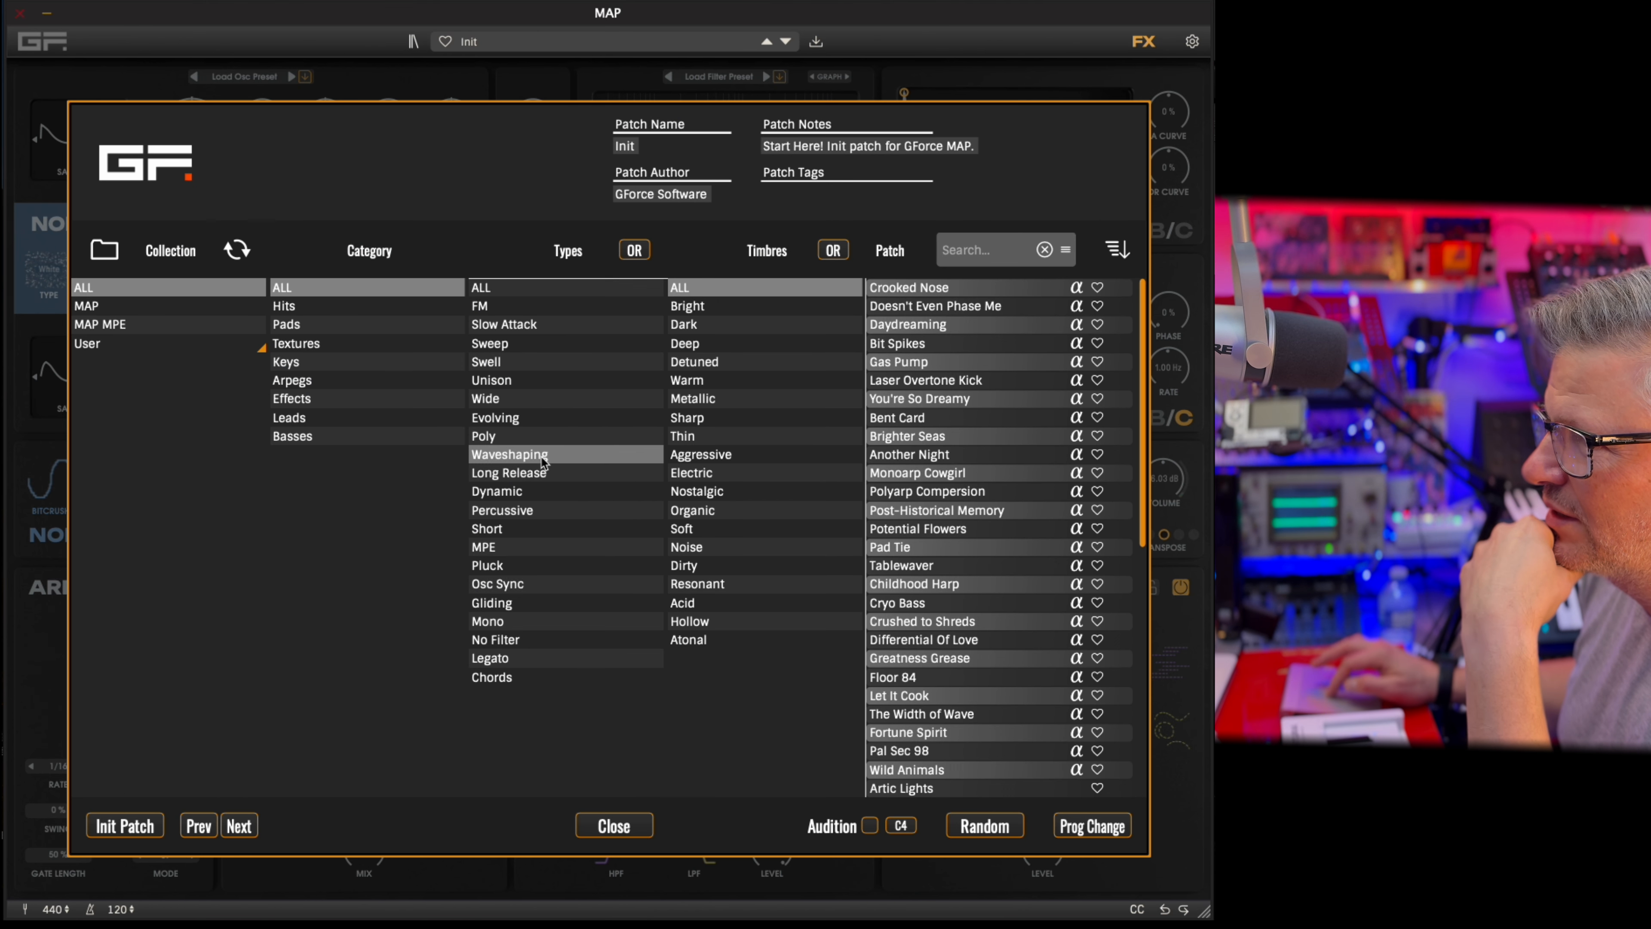
double_click(932, 325)
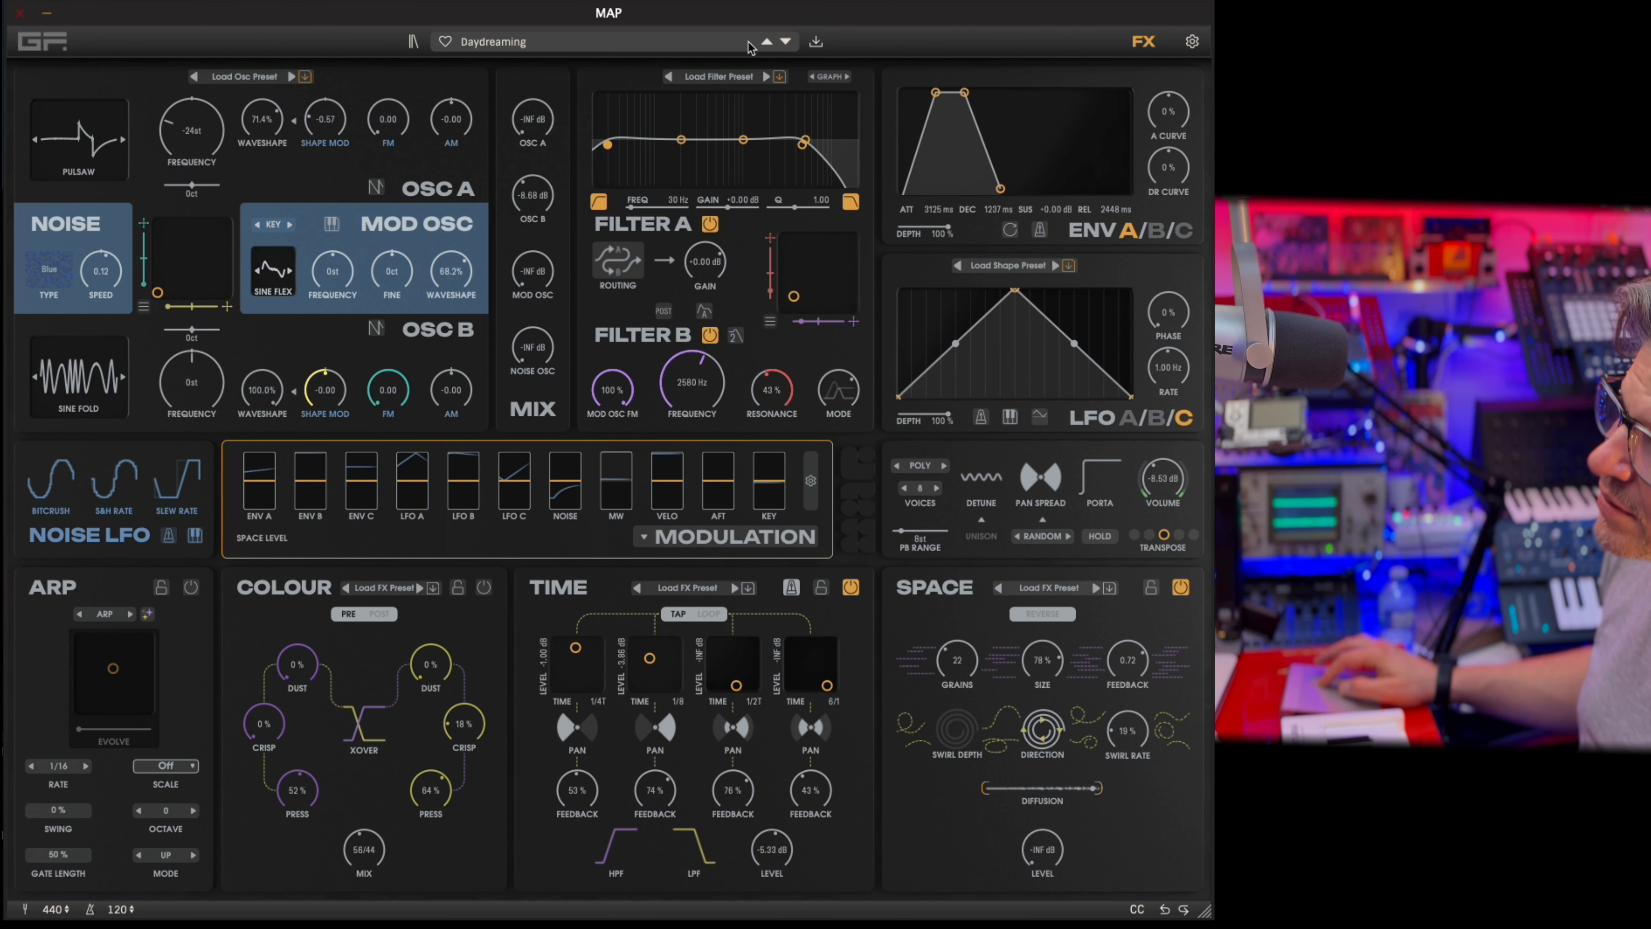
click(786, 42)
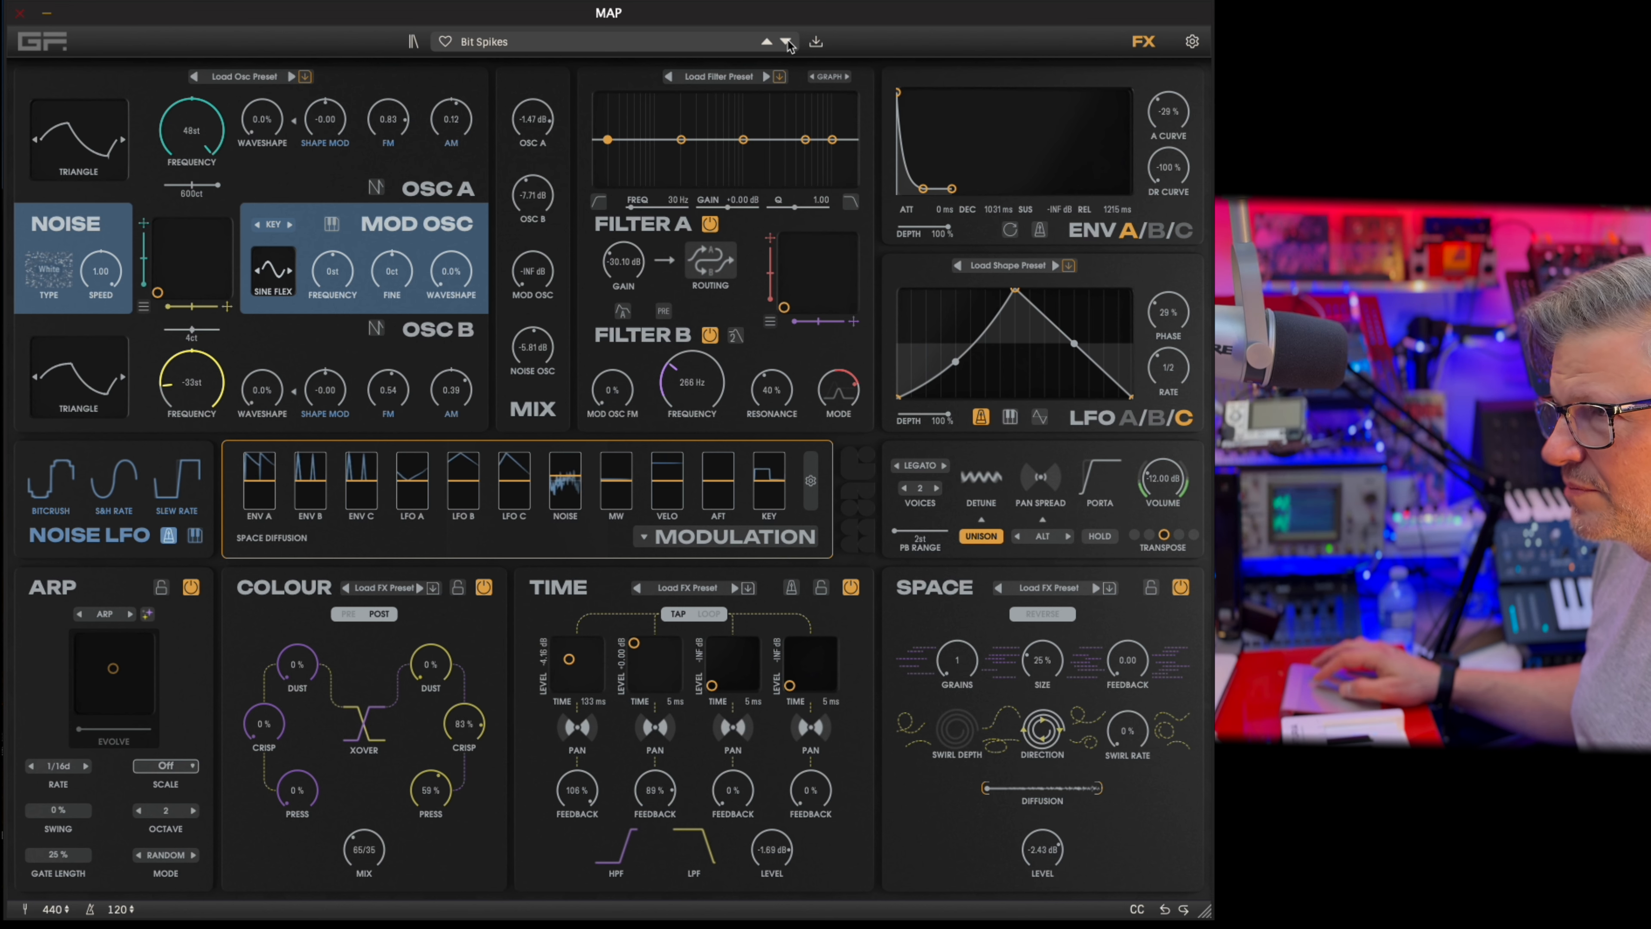
click(786, 42)
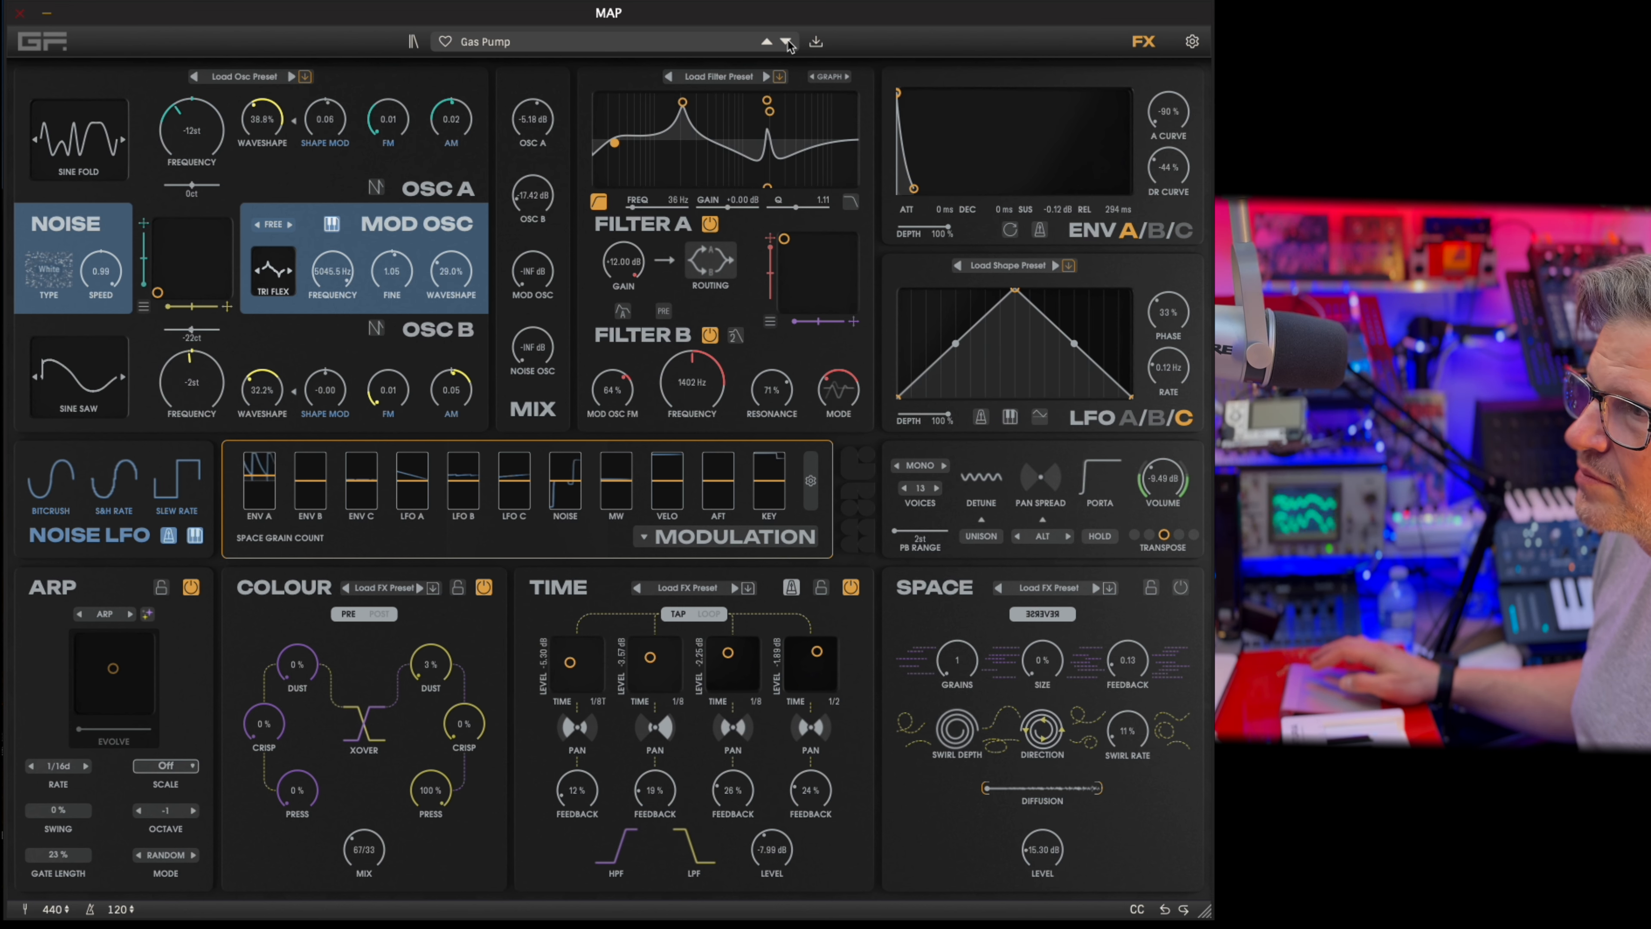
Change the arpeggiator to GEN ARP and set its Evolve amount to 44%.
click(128, 614)
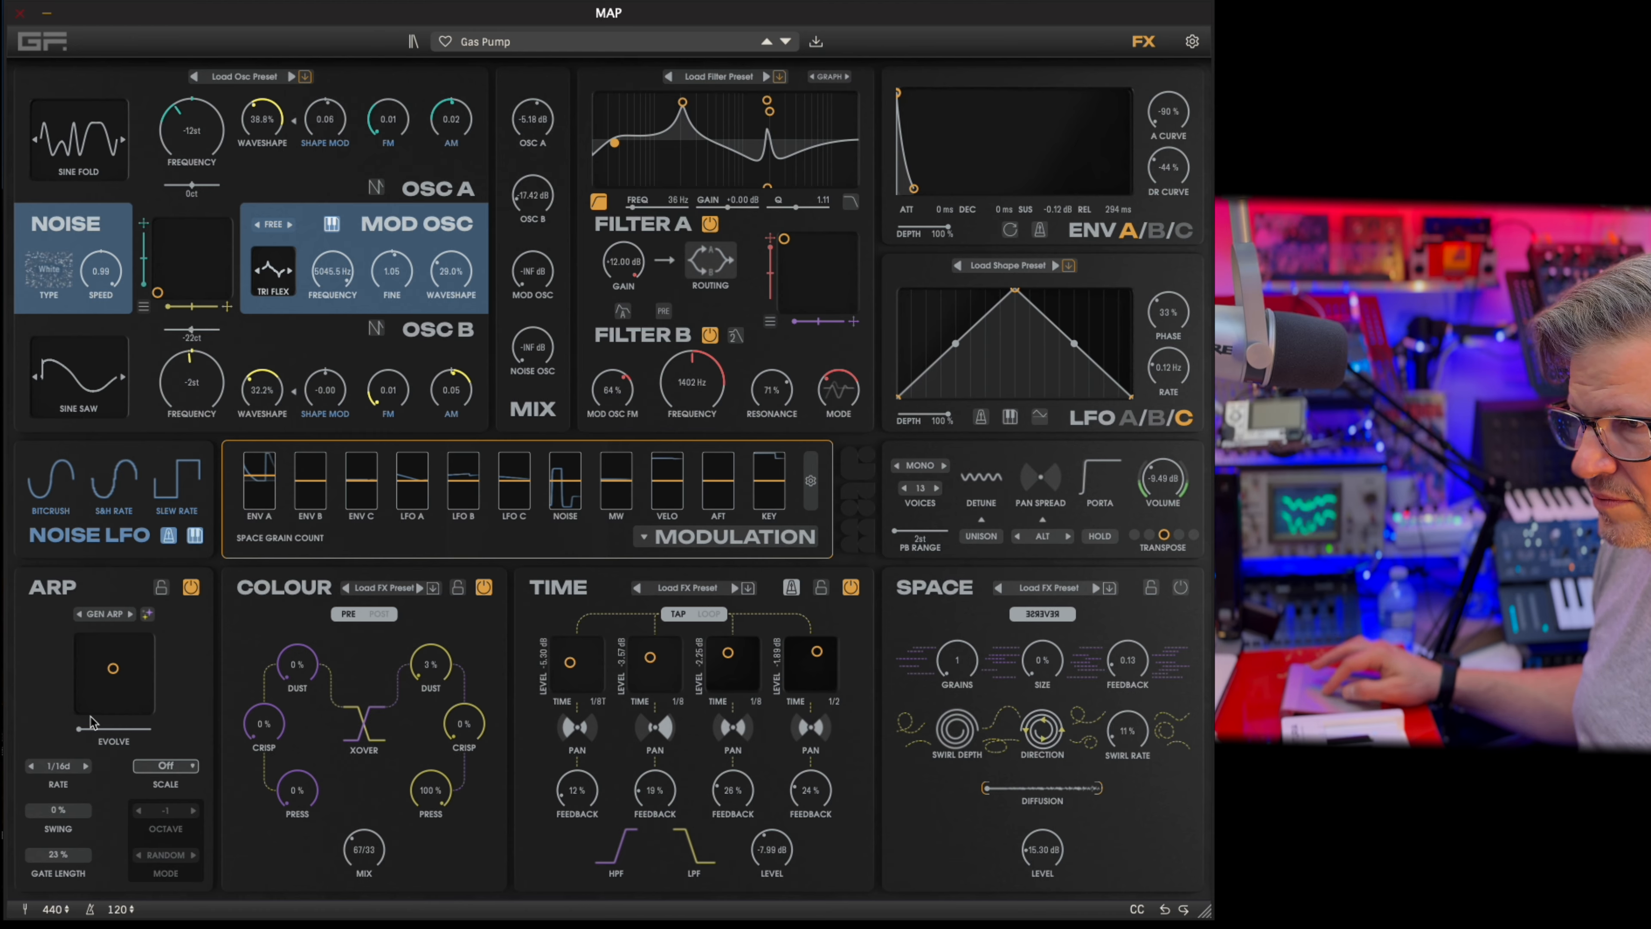
drag(82, 730, 136, 742)
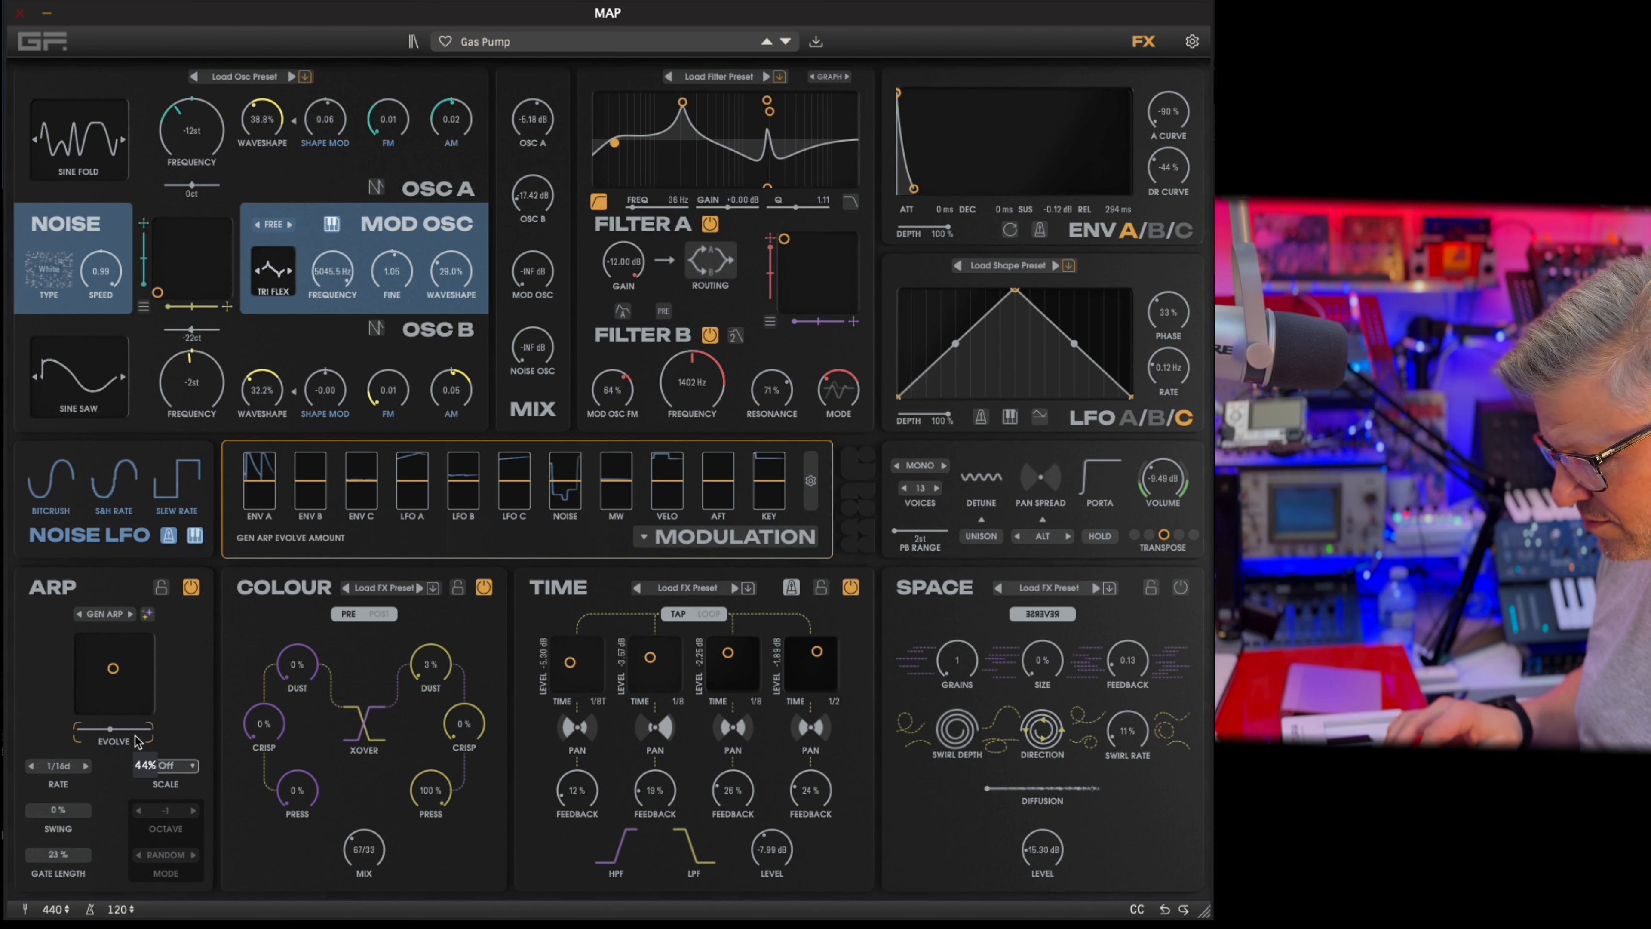